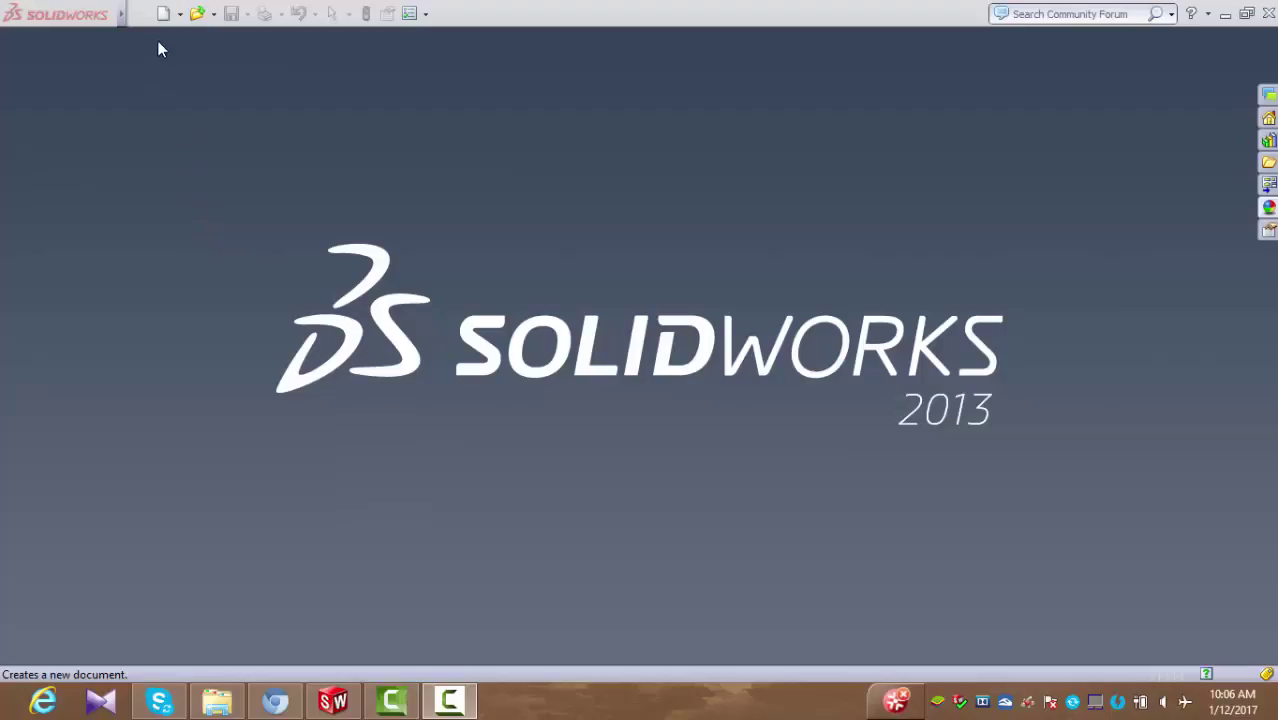
Create a new part and start a sketch on the Front Plane.
left_click(162, 14)
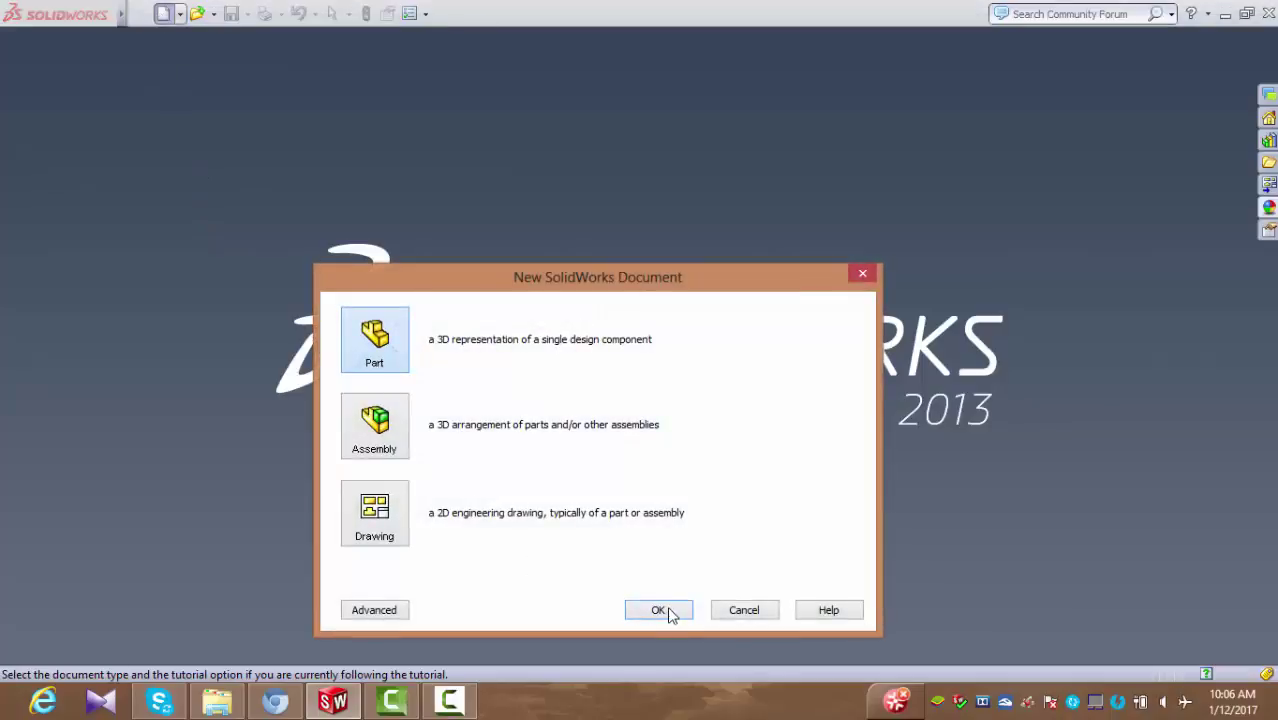
left_click(668, 611)
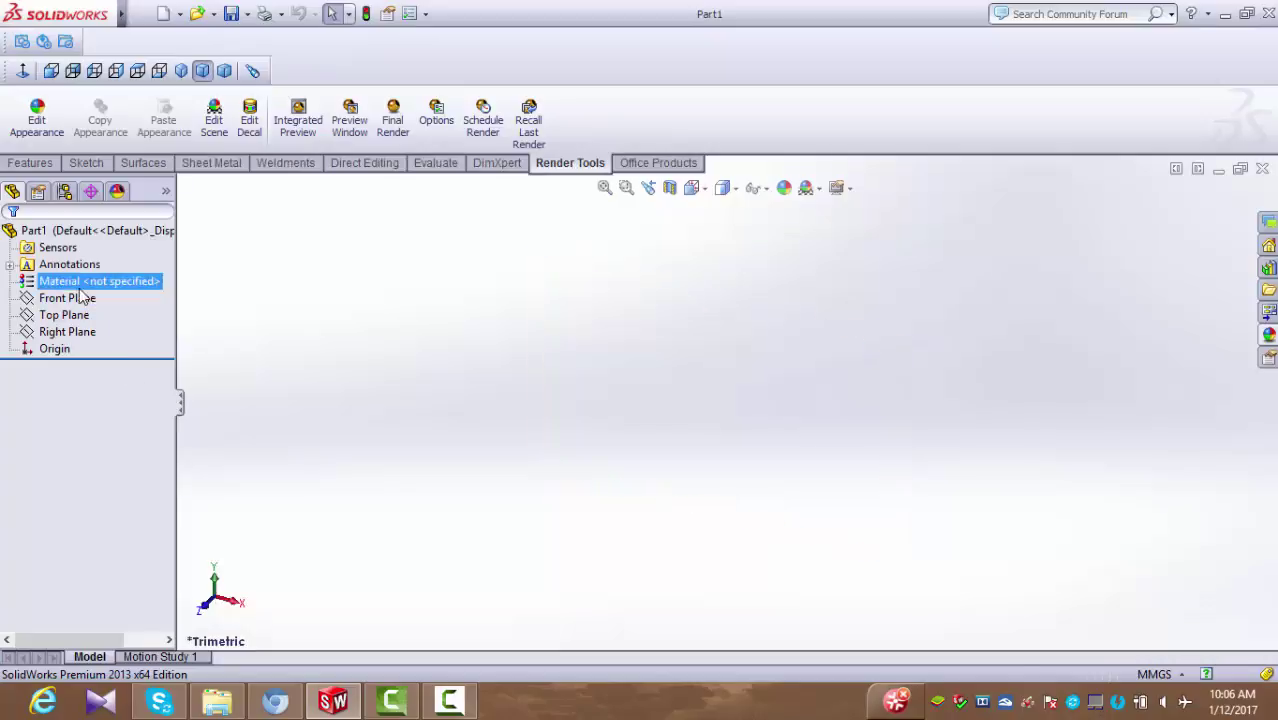
left_click(67, 298)
left_click(78, 268)
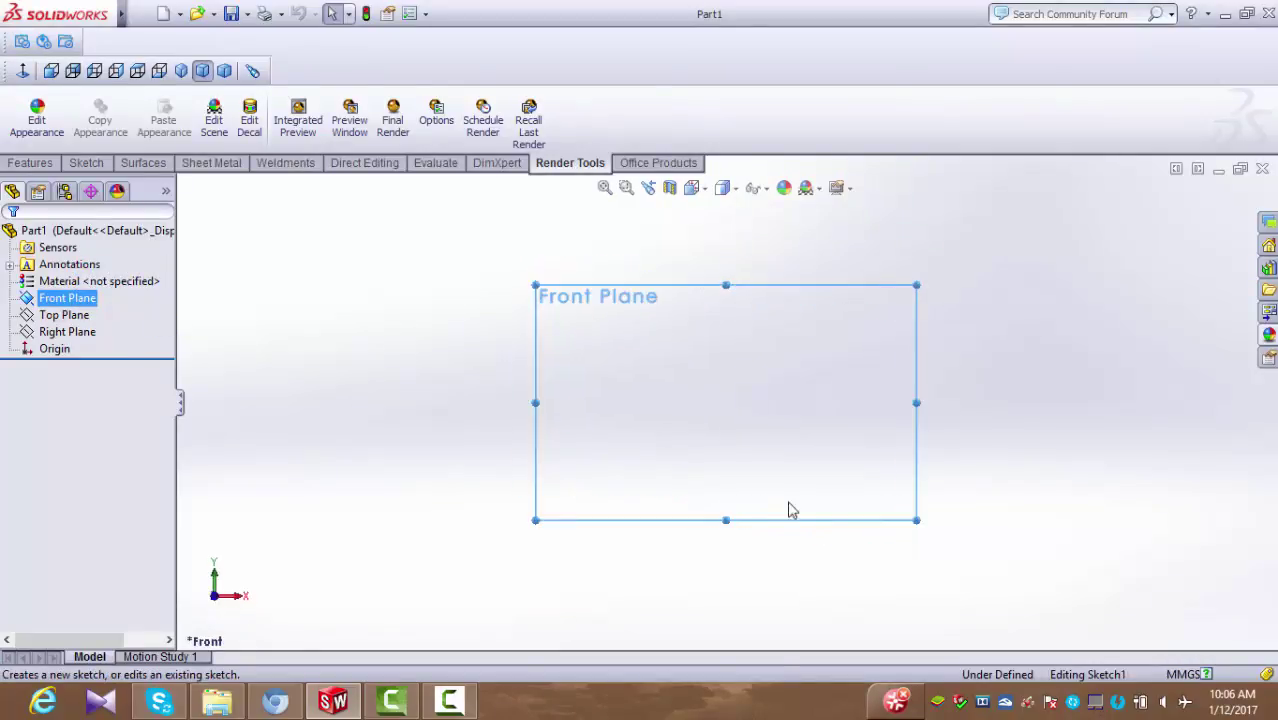
Draw a vertical line rising from the origin.
left_click(112, 101)
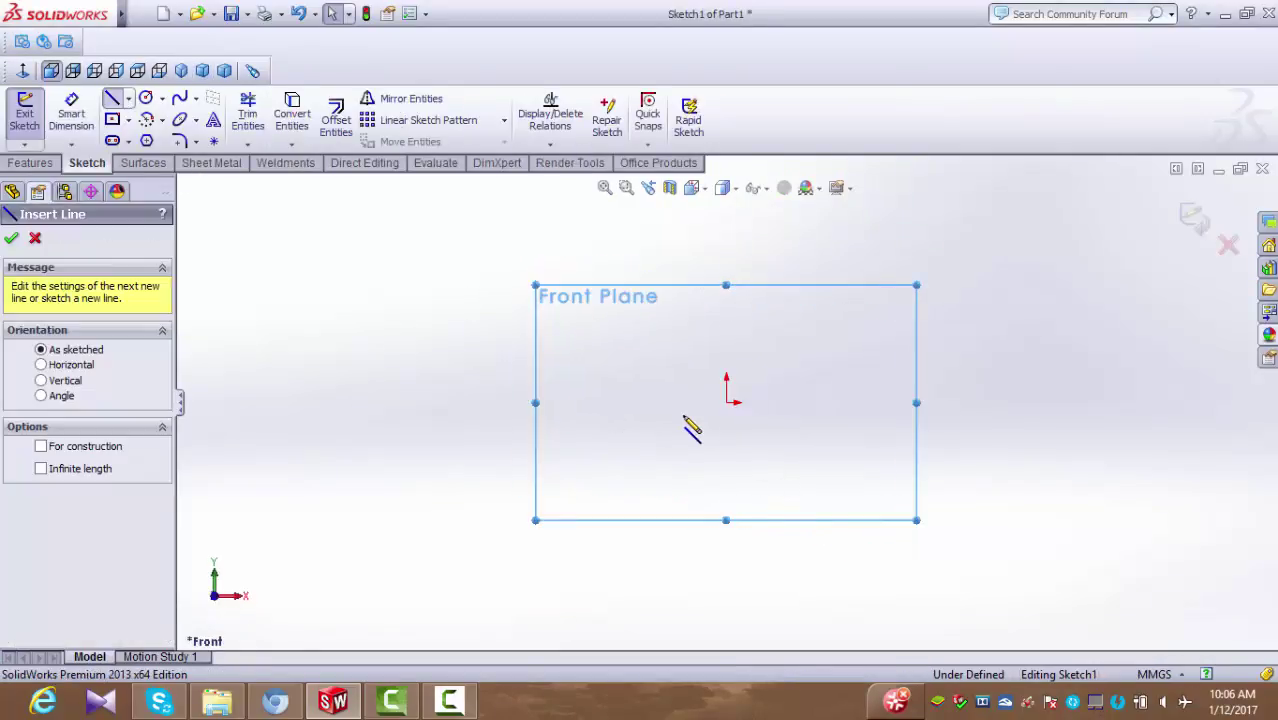
left_click(727, 404)
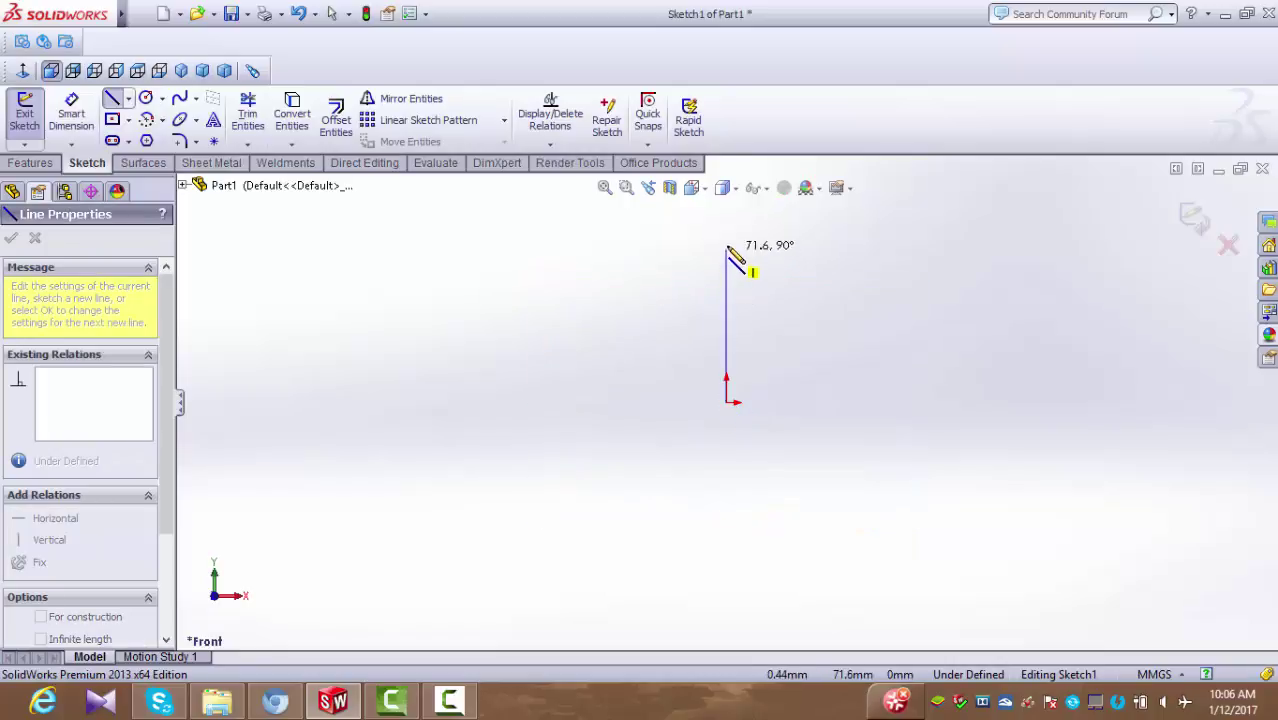
left_click(728, 232)
right_click(776, 236)
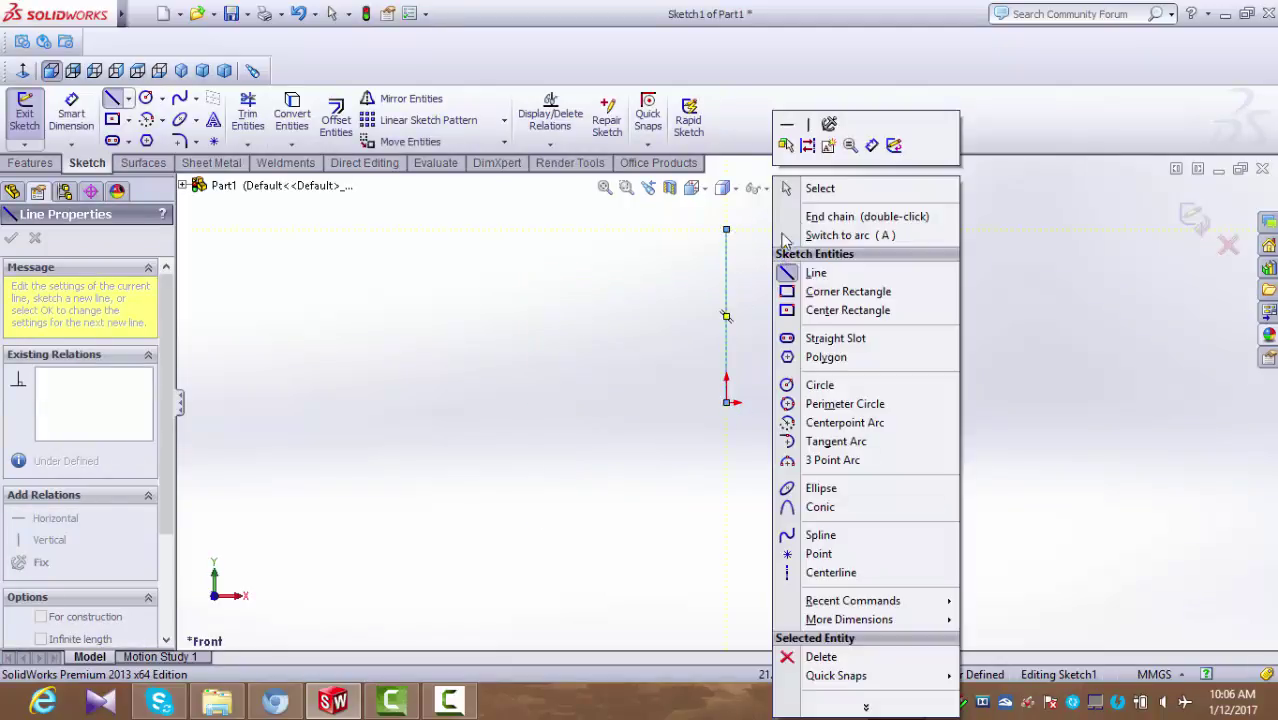
left_click(800, 183)
left_click(727, 307)
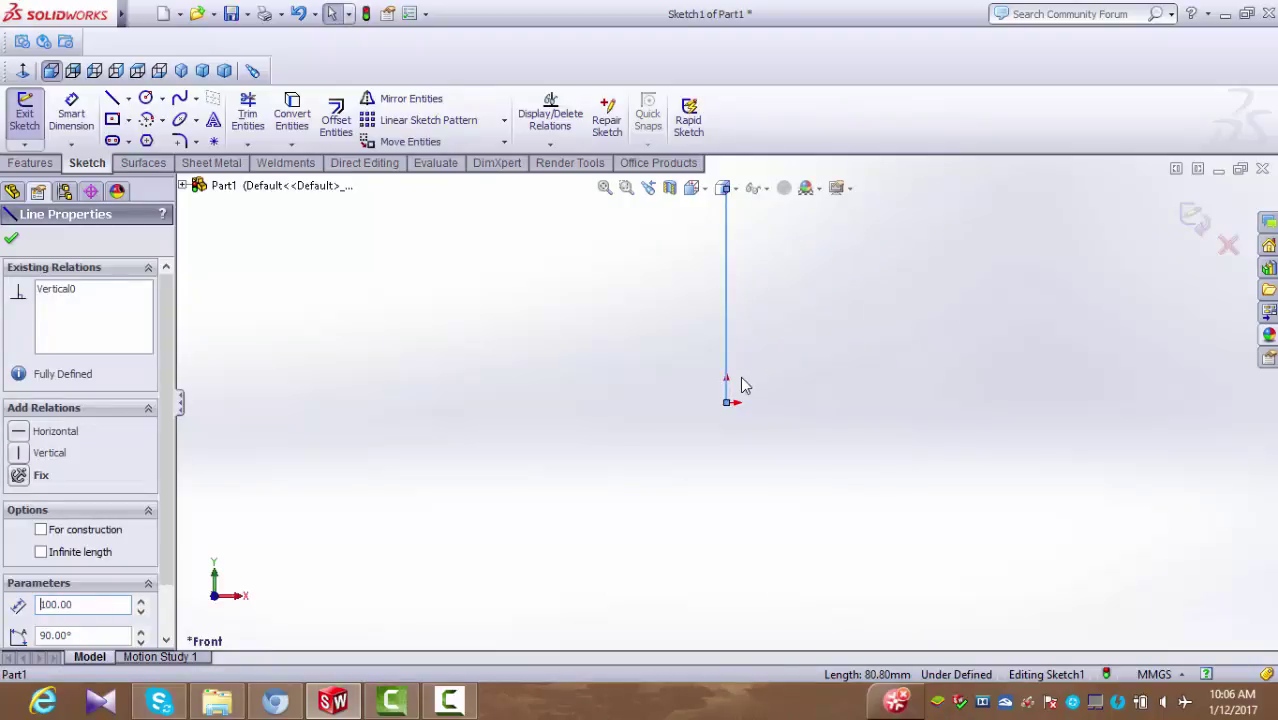
Dimension the vertical line to 100 mm.
left_click(74, 116)
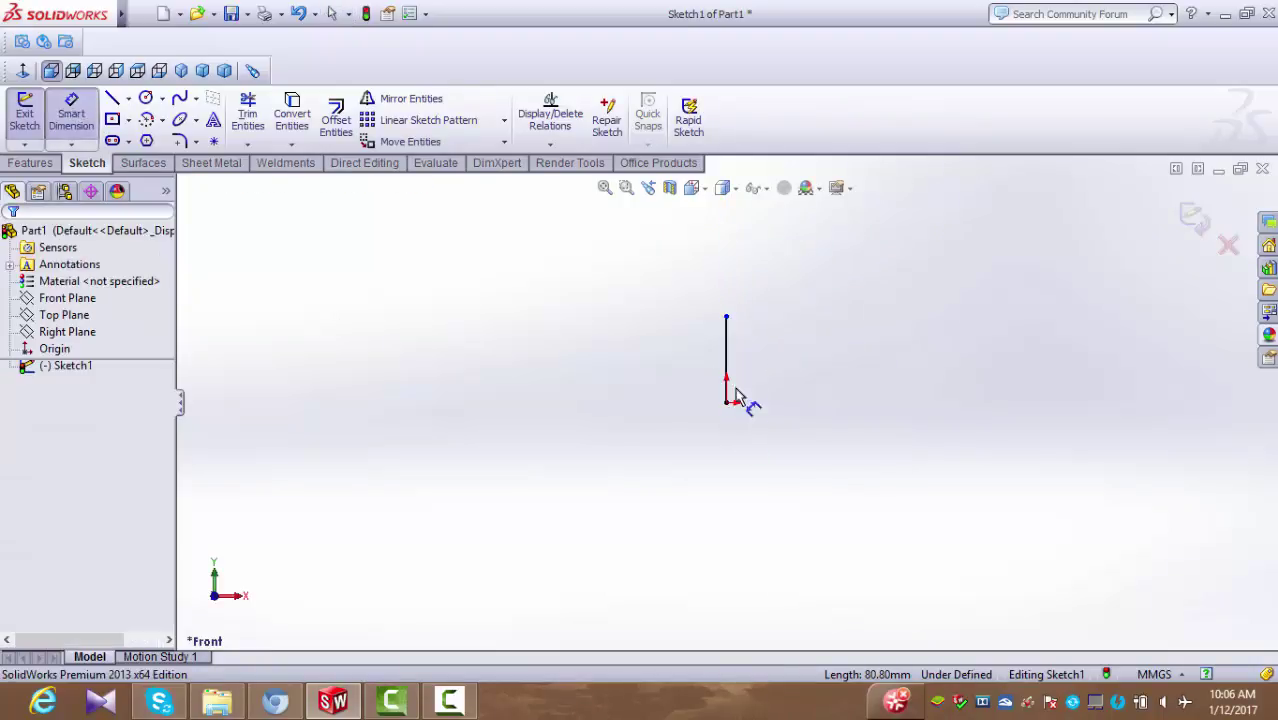
left_click(727, 362)
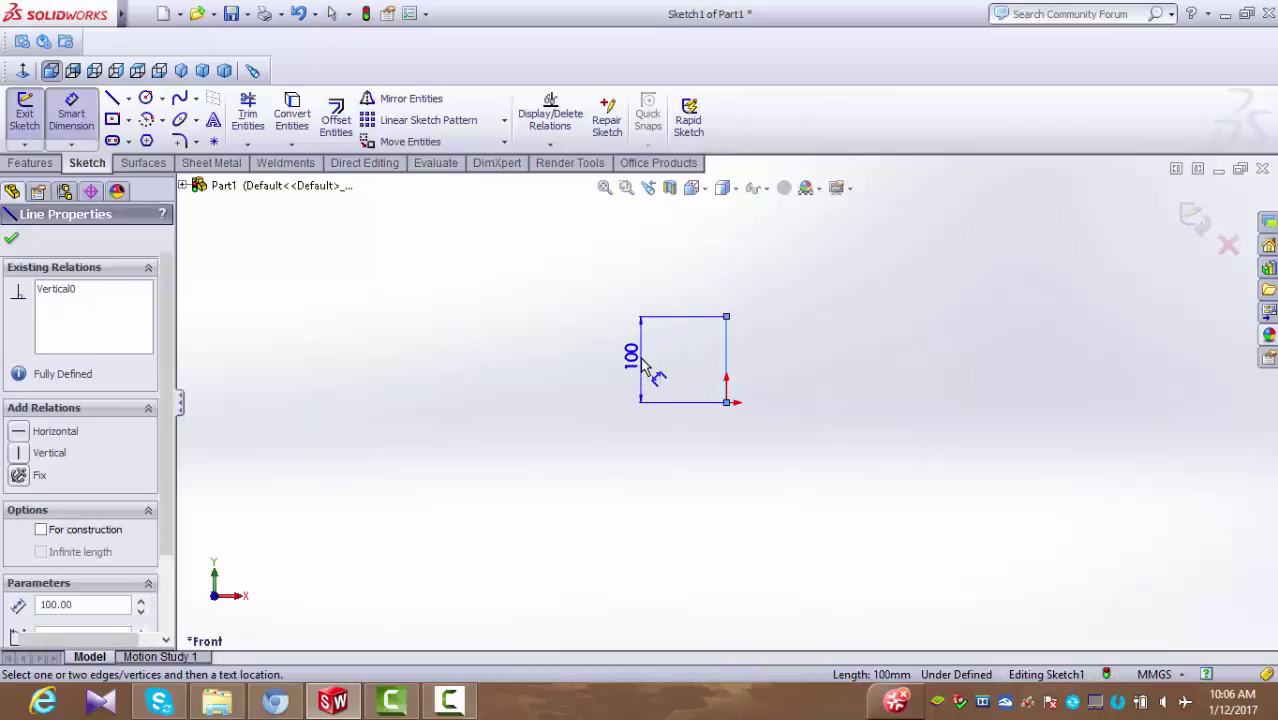
left_click(630, 360)
right_click(590, 412)
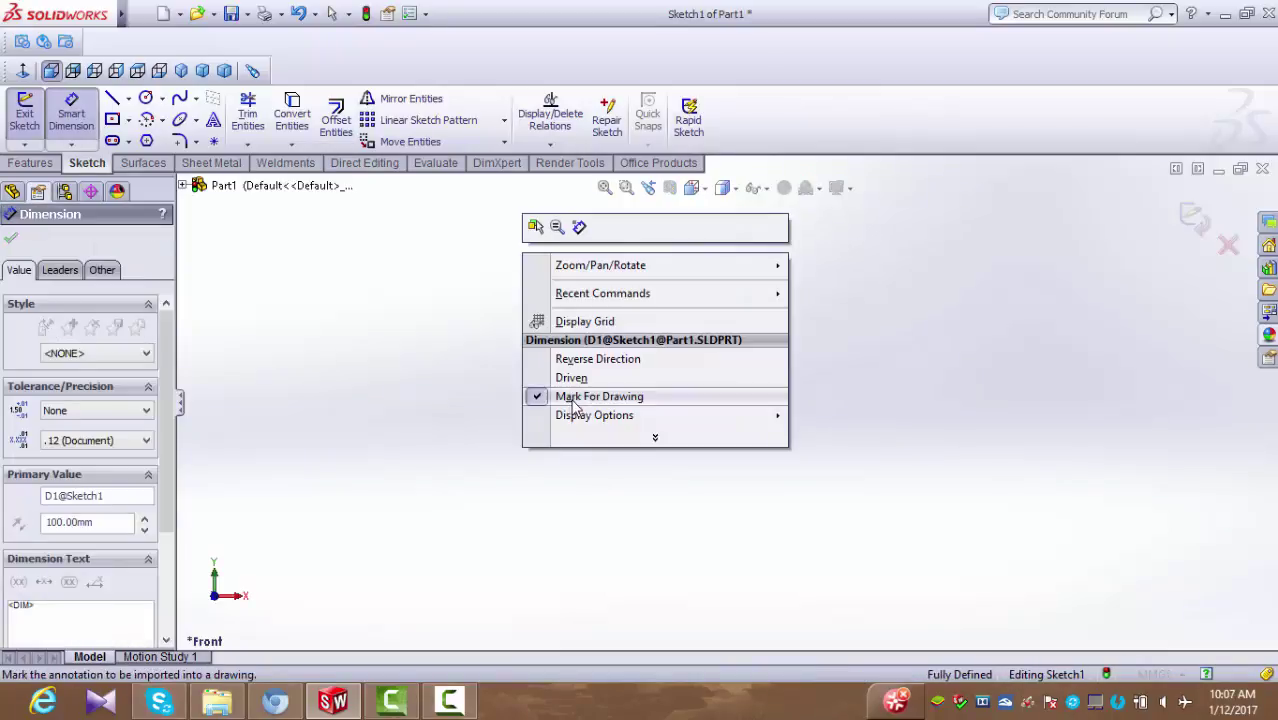
left_click(519, 419)
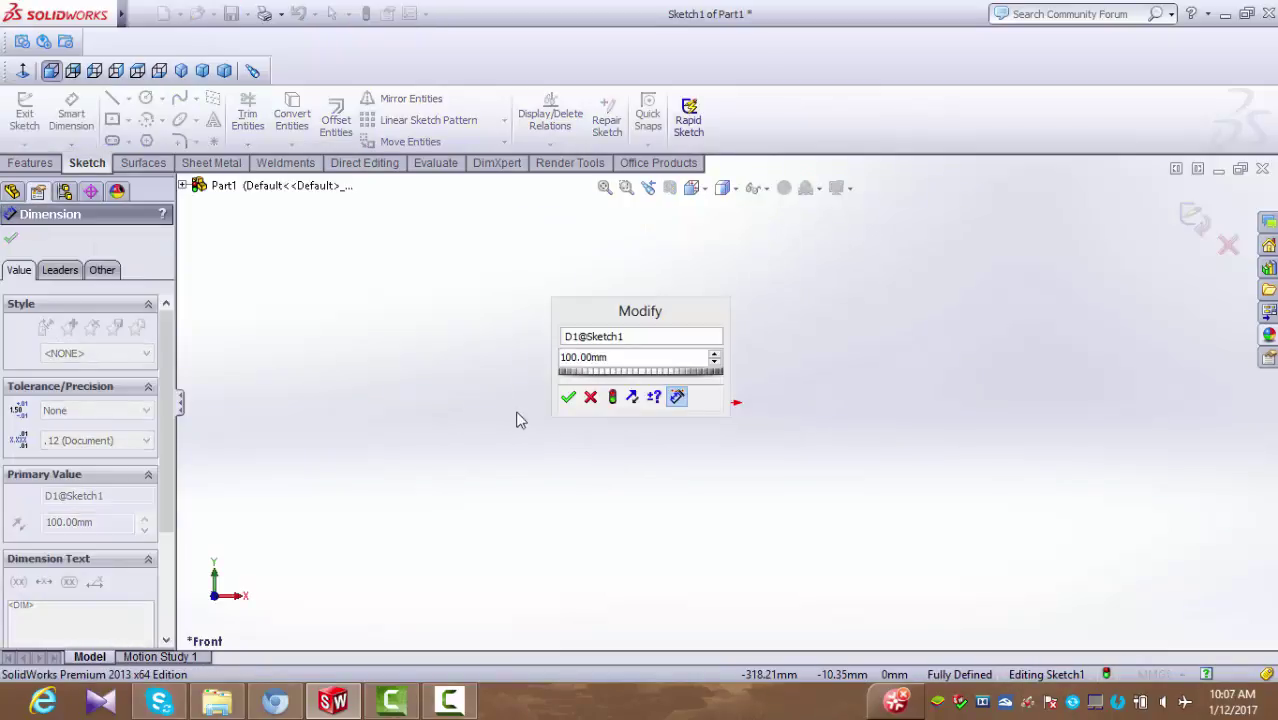
left_click(568, 397)
left_click(750, 337)
scroll(748, 345, "down", 1)
scroll(755, 350, "down", 2)
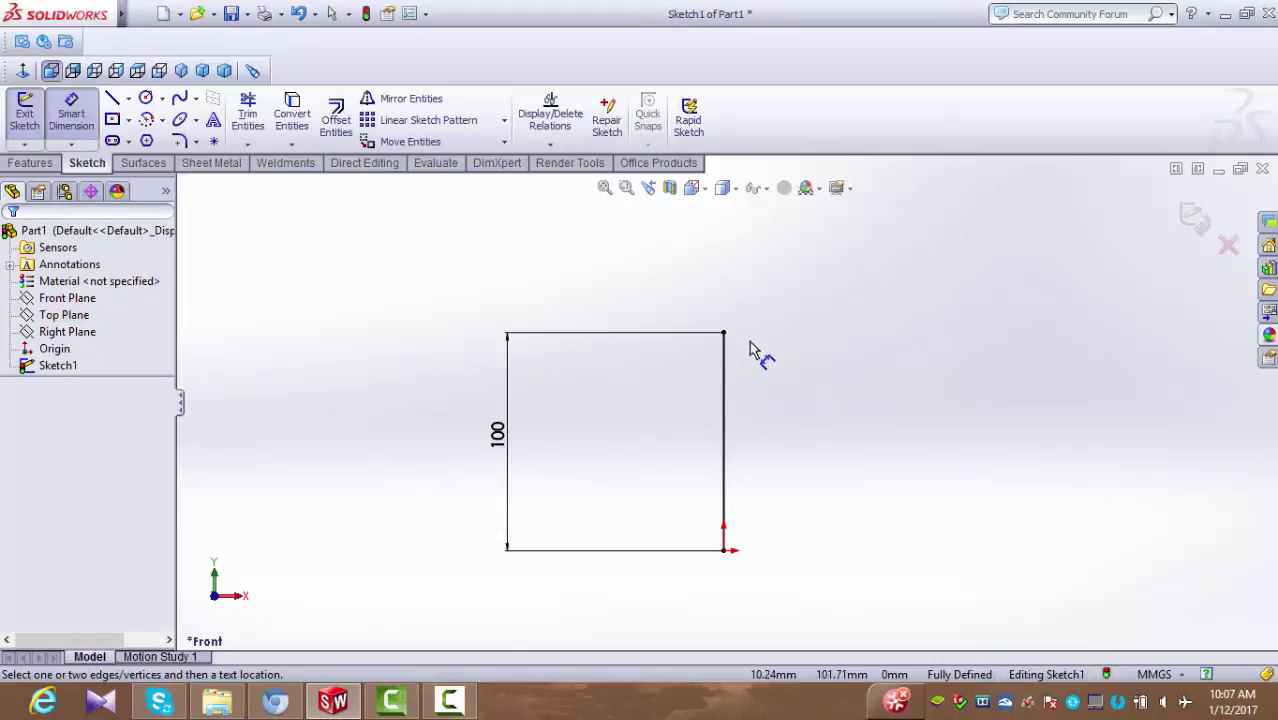
scroll(759, 351, "down", 2)
scroll(742, 425, "up", 2)
scroll(766, 558, "down", 2)
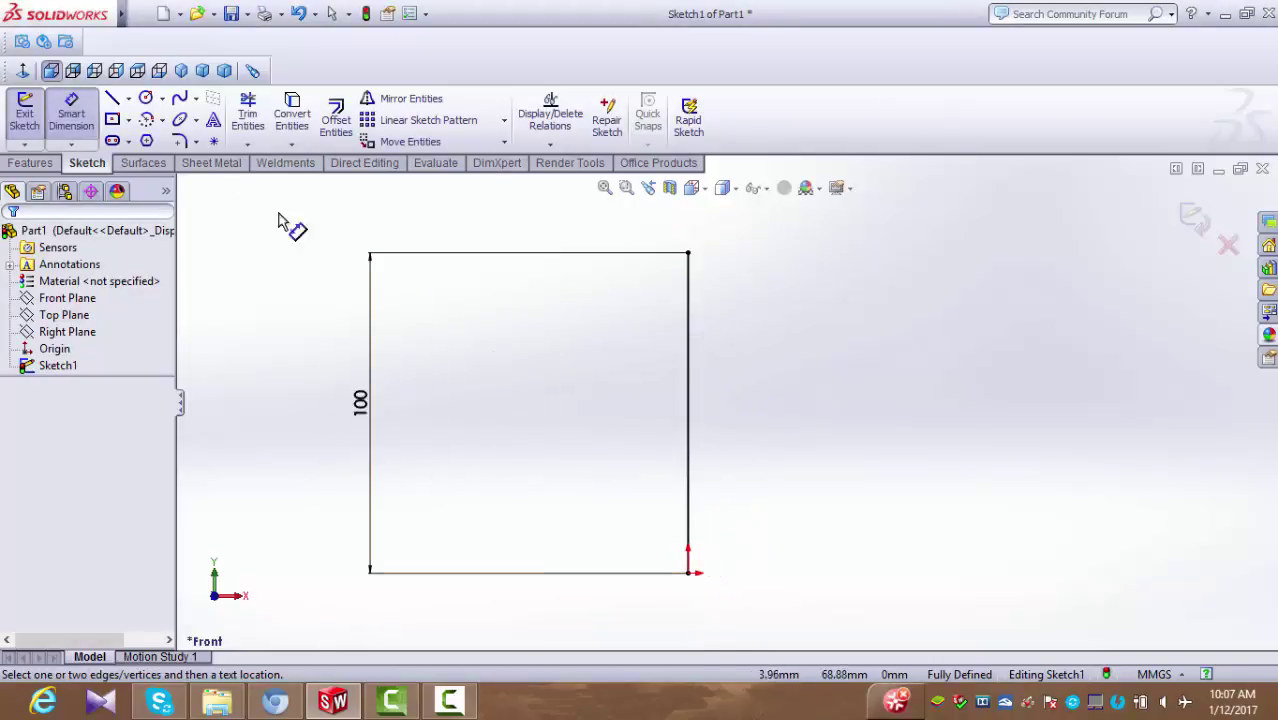
Draw a short horizontal line at the top and set its length to 6 mm.
left_click(113, 100)
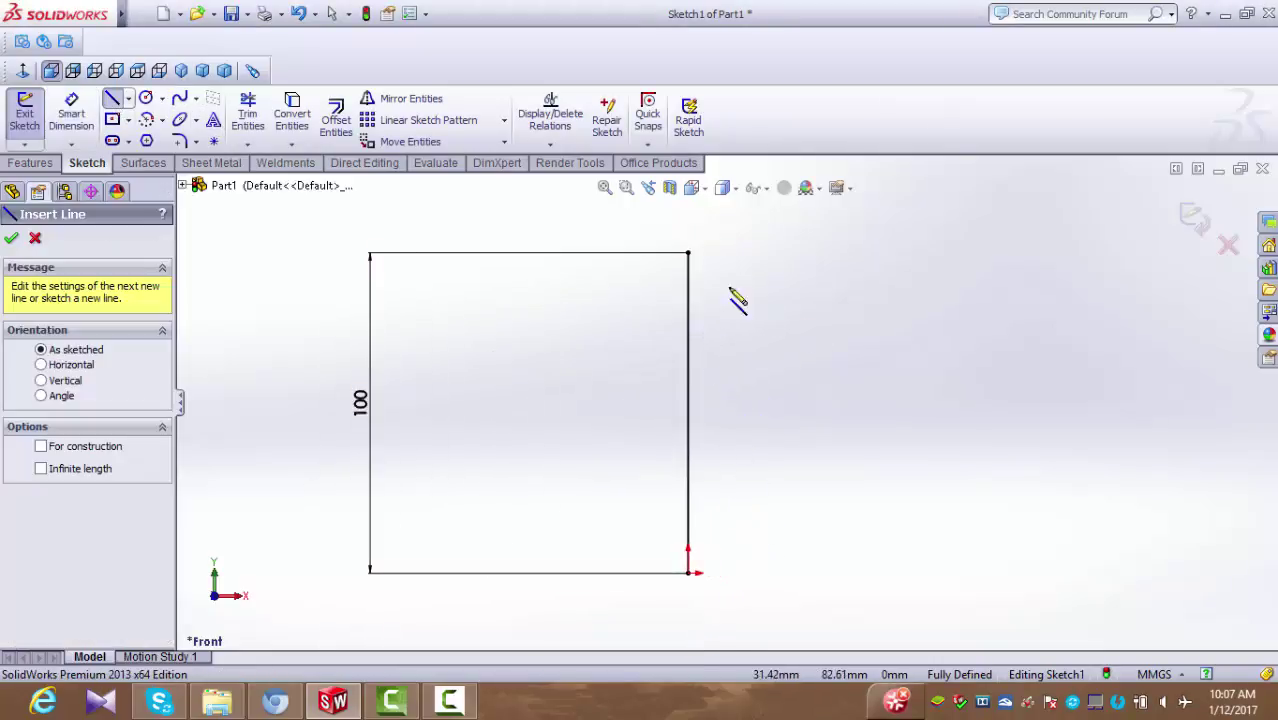
left_click(688, 252)
left_click(721, 252)
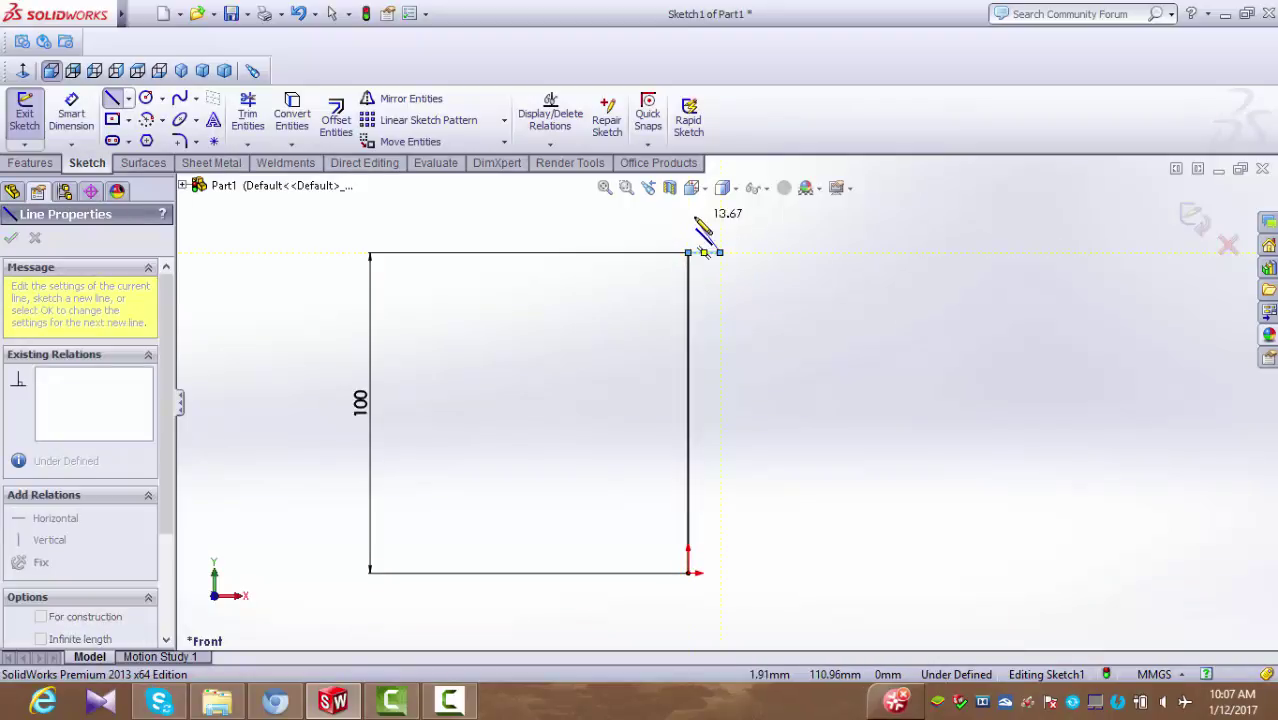
right_click(700, 240)
left_click(740, 192)
left_click(701, 257)
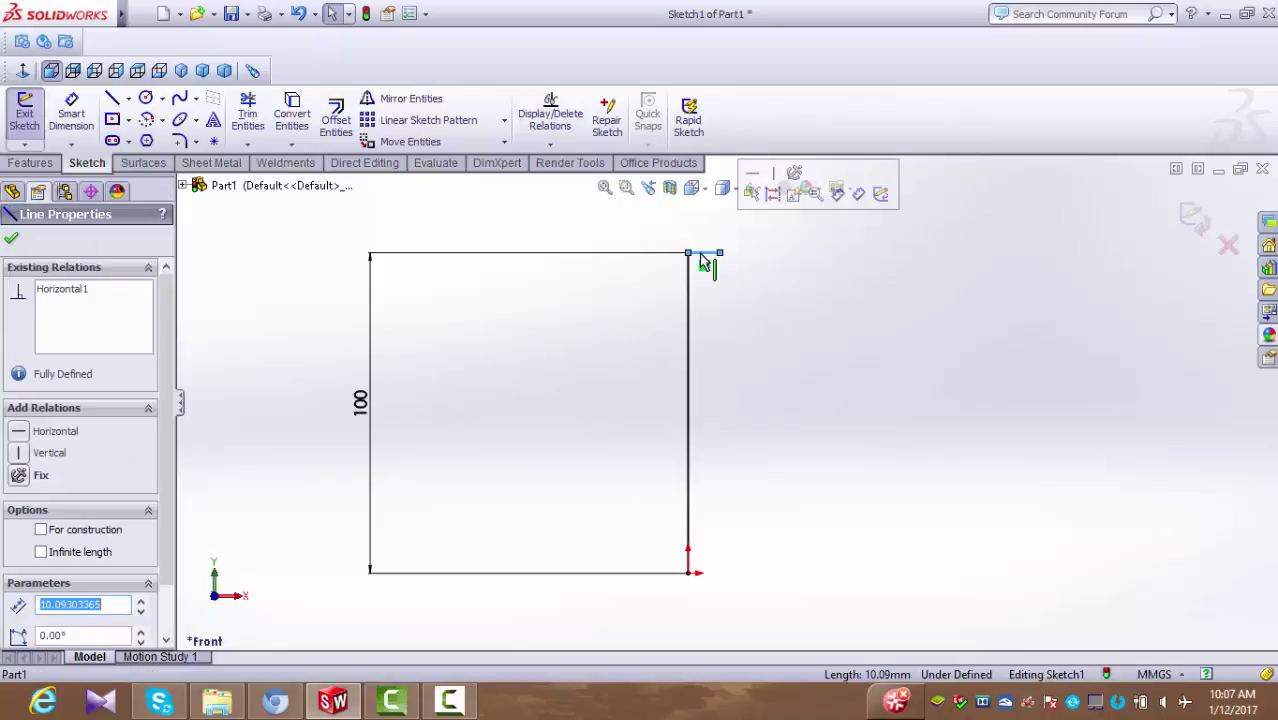
type("8")
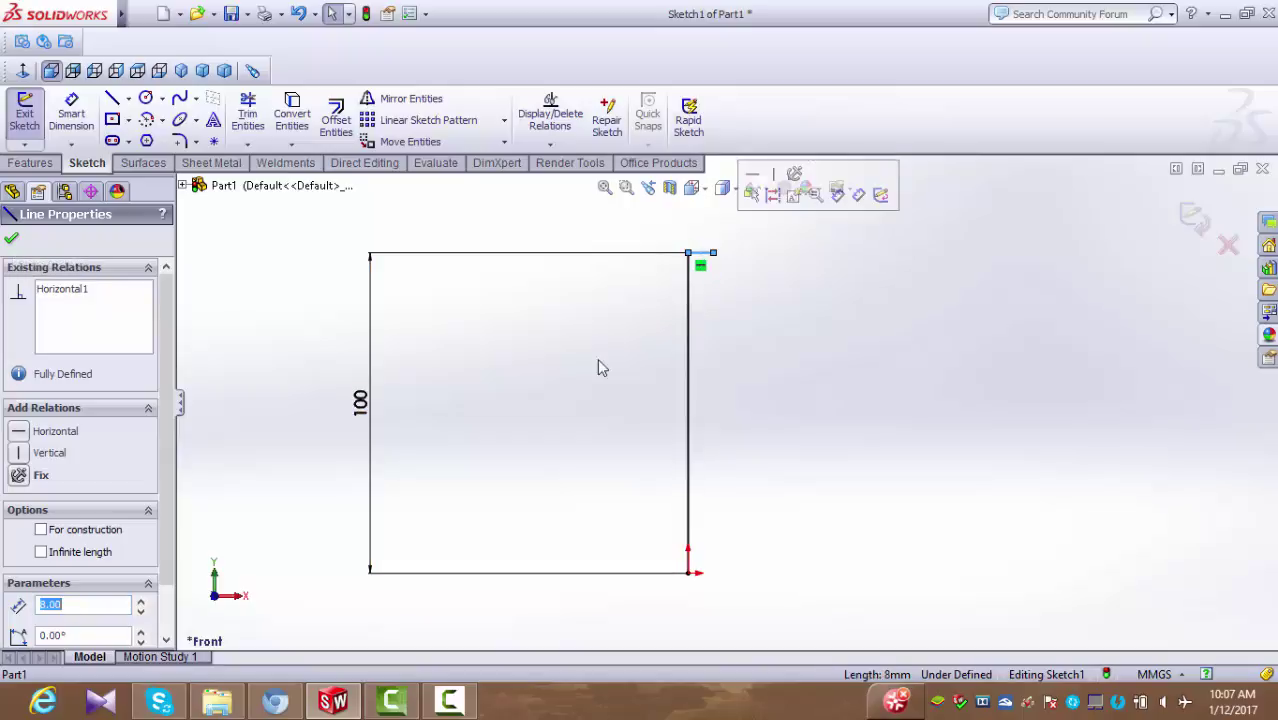
left_click(82, 604)
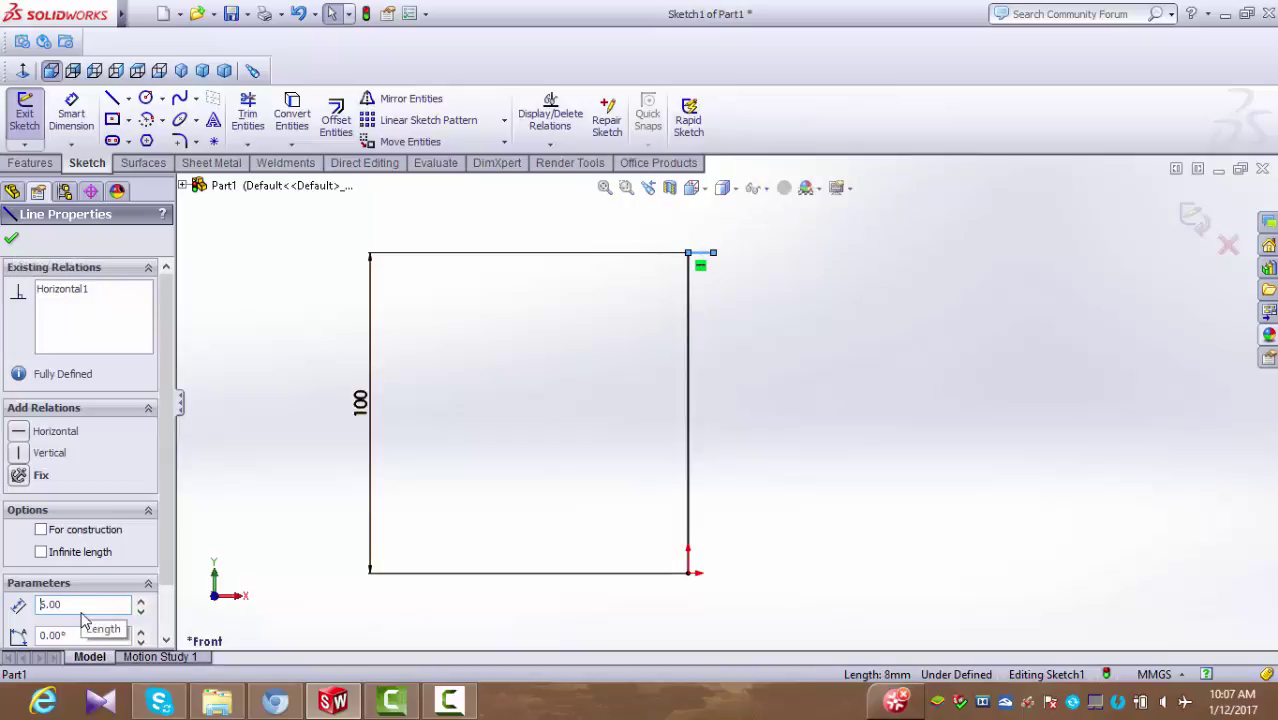
type("6")
key("Return")
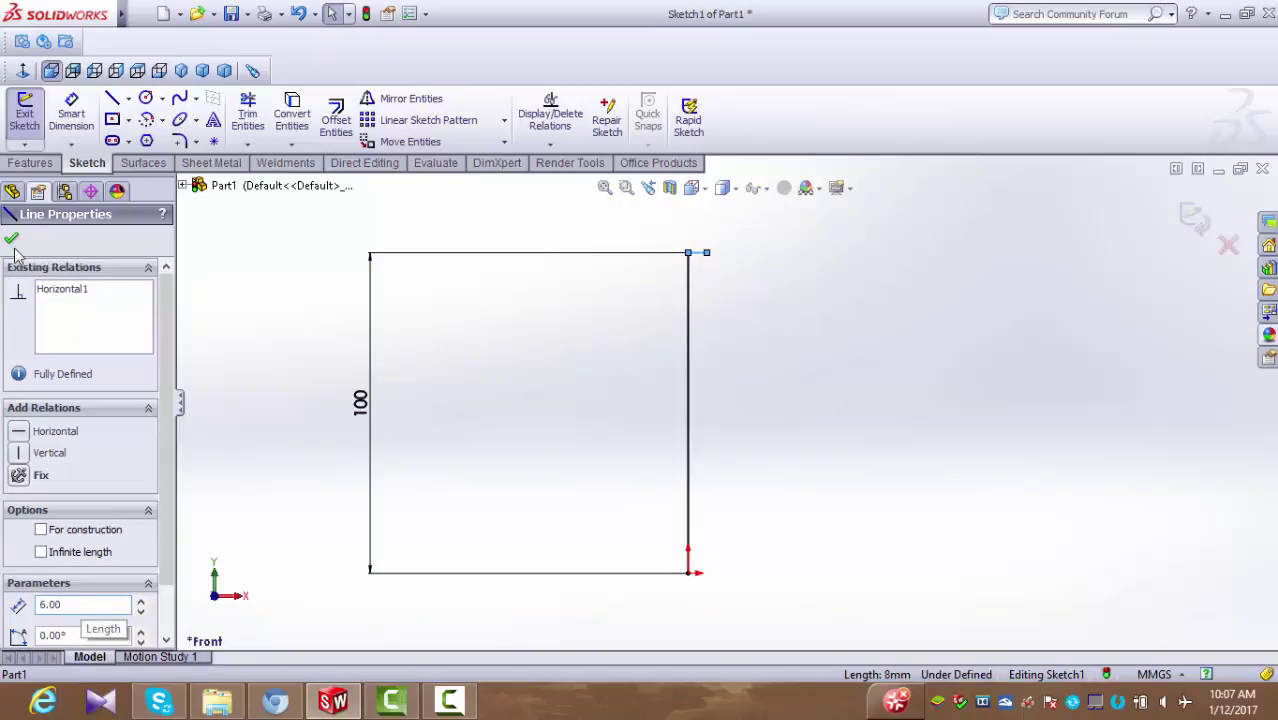
left_click(13, 240)
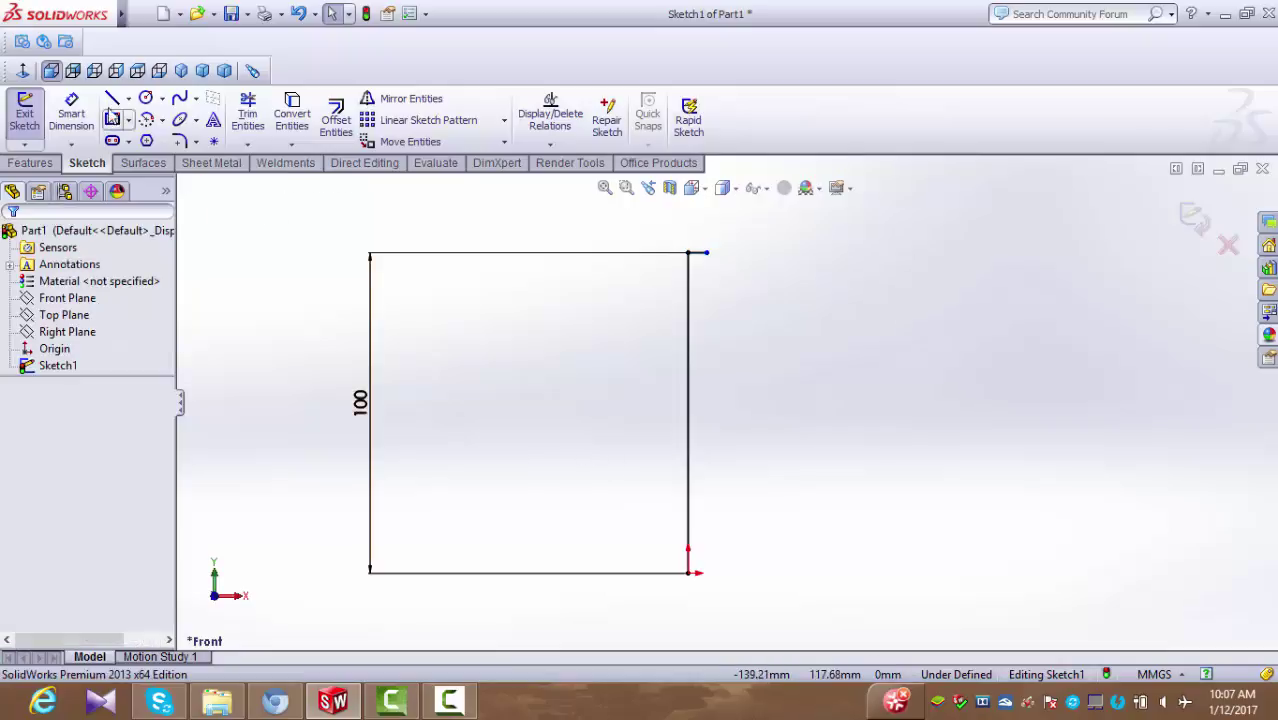
Draw a vertical line down from its end and set its length to 85 mm.
left_click(706, 254)
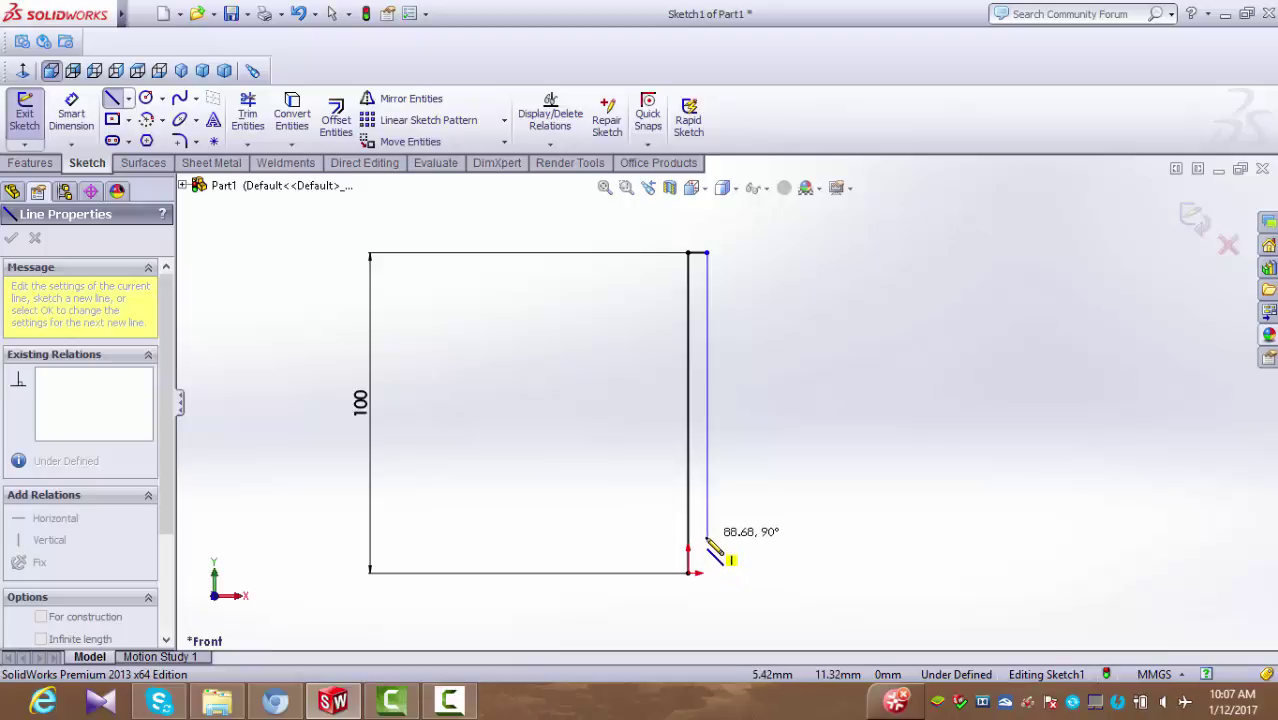
left_click(706, 536)
right_click(745, 430)
left_click(785, 168)
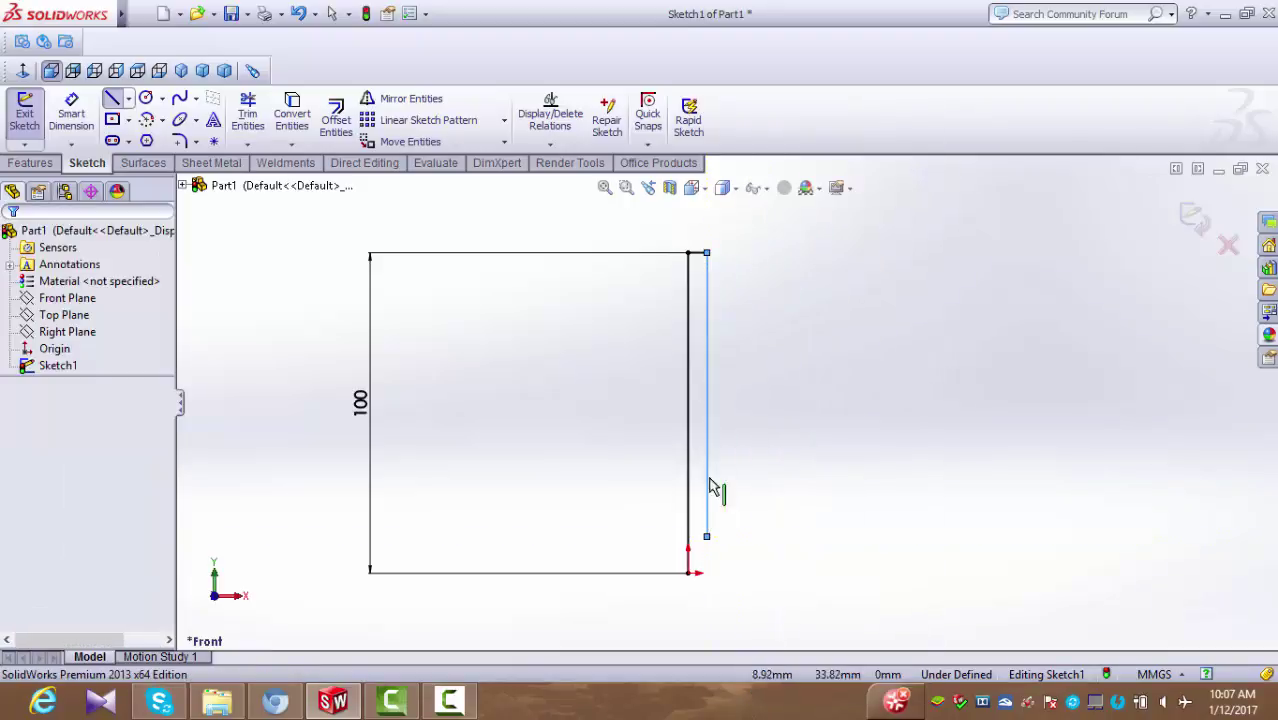
left_click(709, 484)
type("85.00")
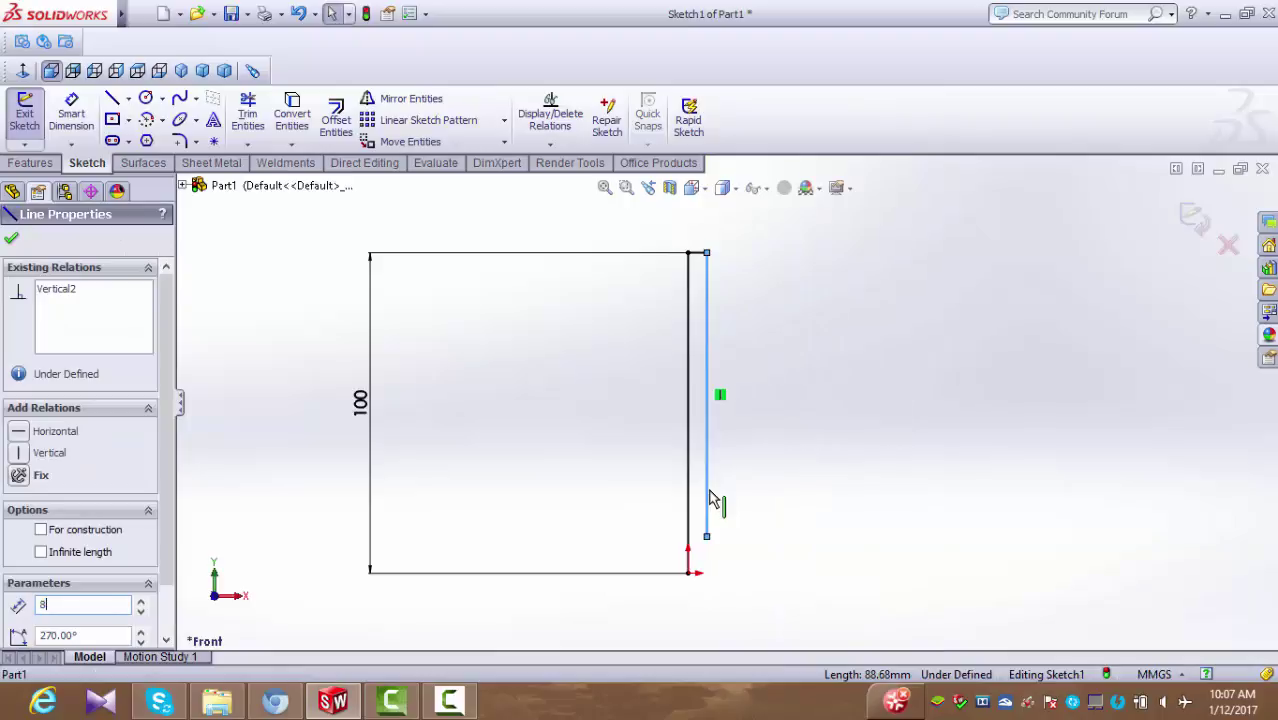
left_click(12, 242)
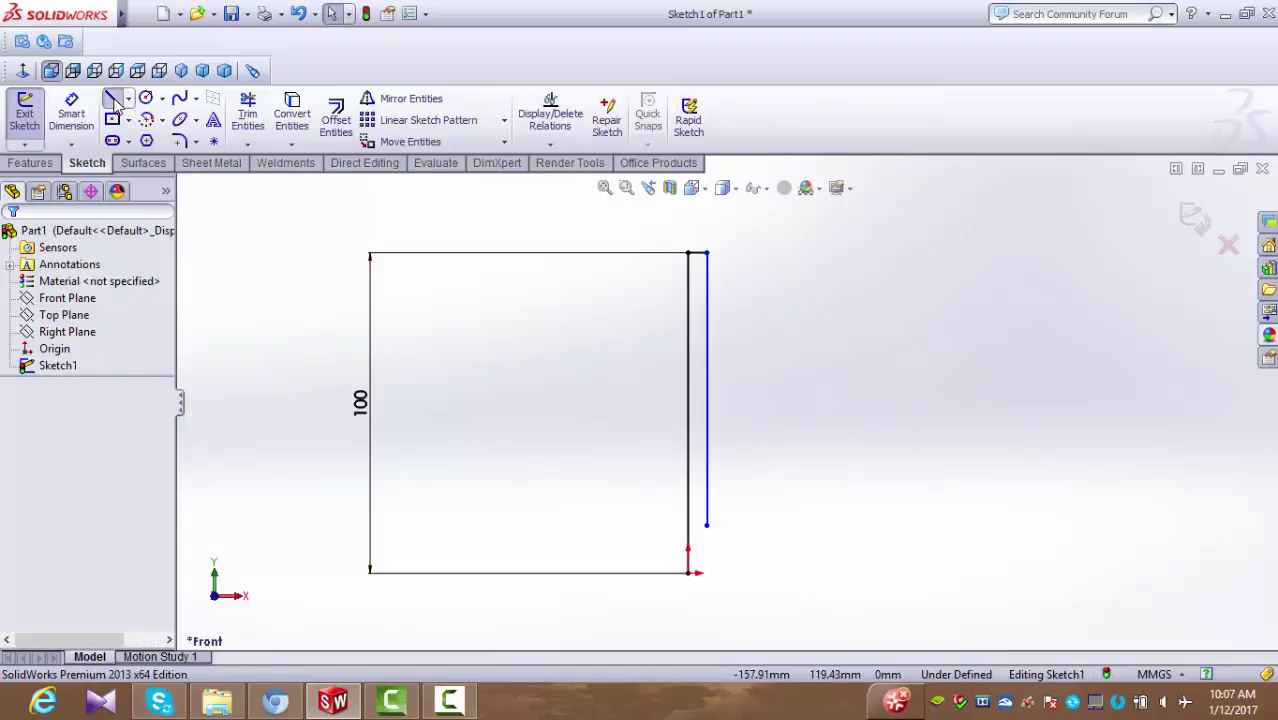
Draw a slanted line from the right line's lower end down to the origin corner.
left_click(113, 100)
left_click(706, 525)
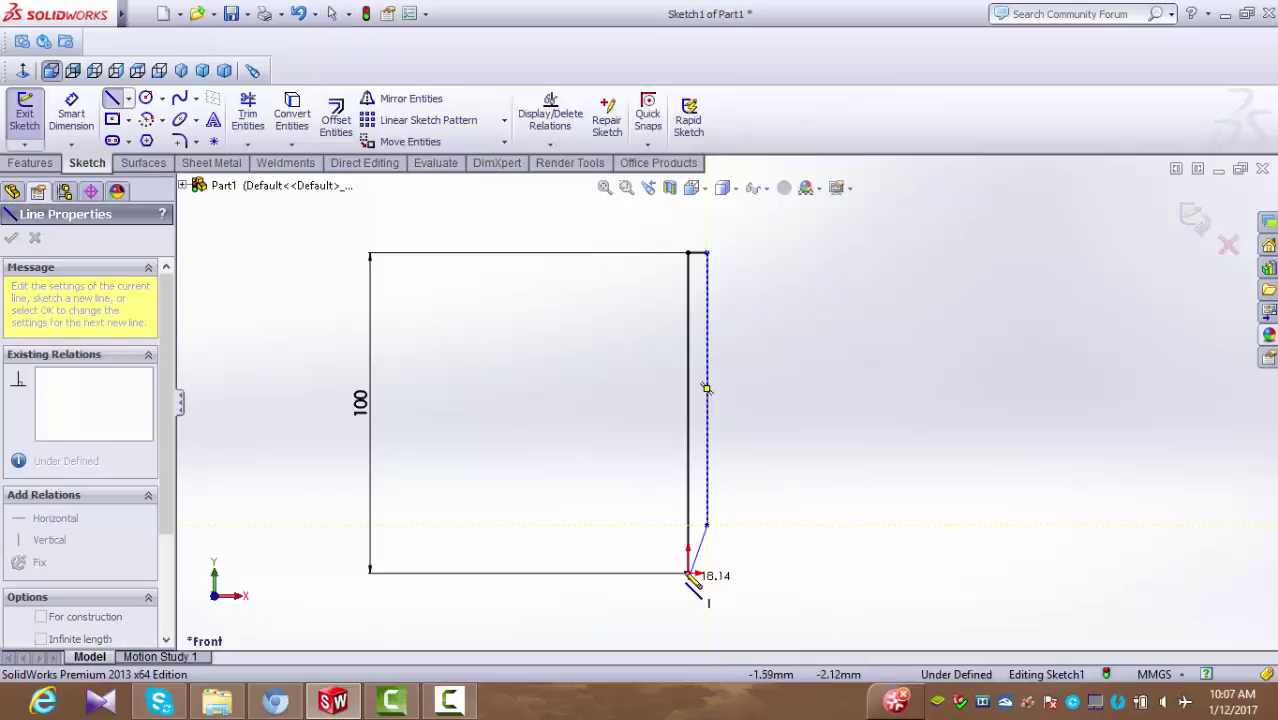
left_click(688, 572)
right_click(495, 400)
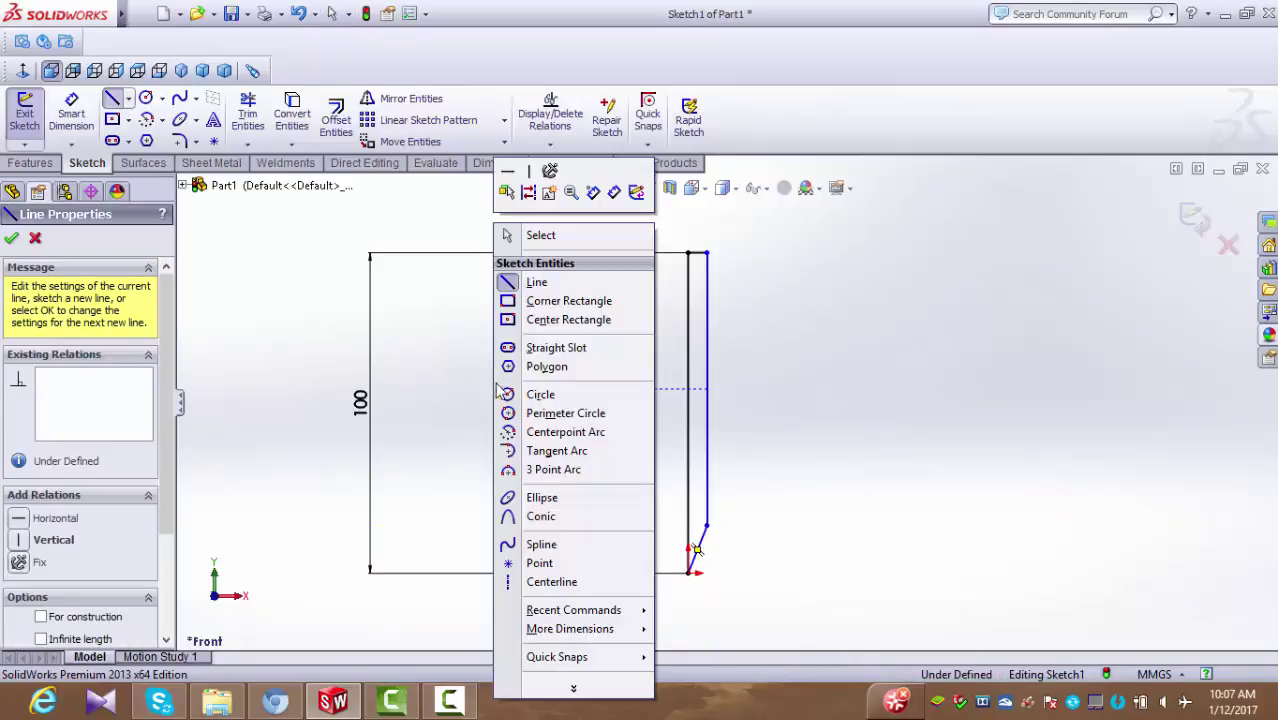
left_click(552, 234)
Dimension the right line 85 mm and the top line 6 mm, leaving the slanted line undimensioned.
left_click(71, 110)
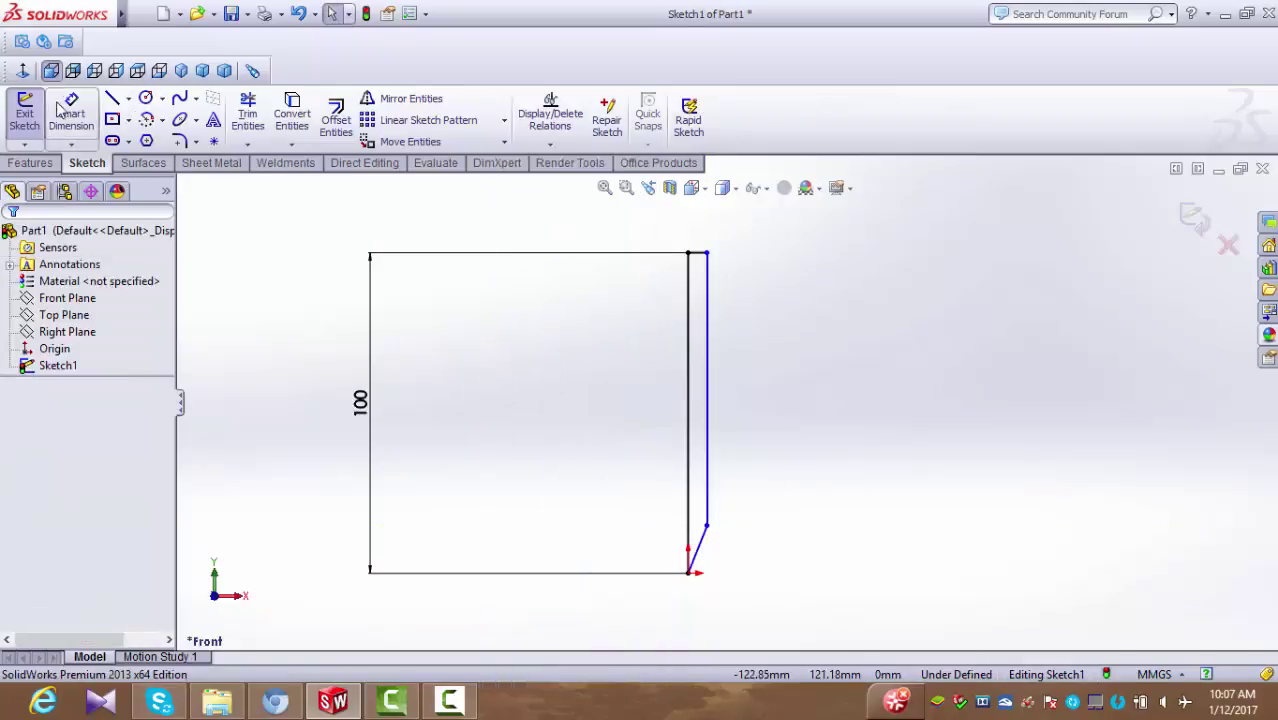
left_click(712, 403)
left_click(785, 405)
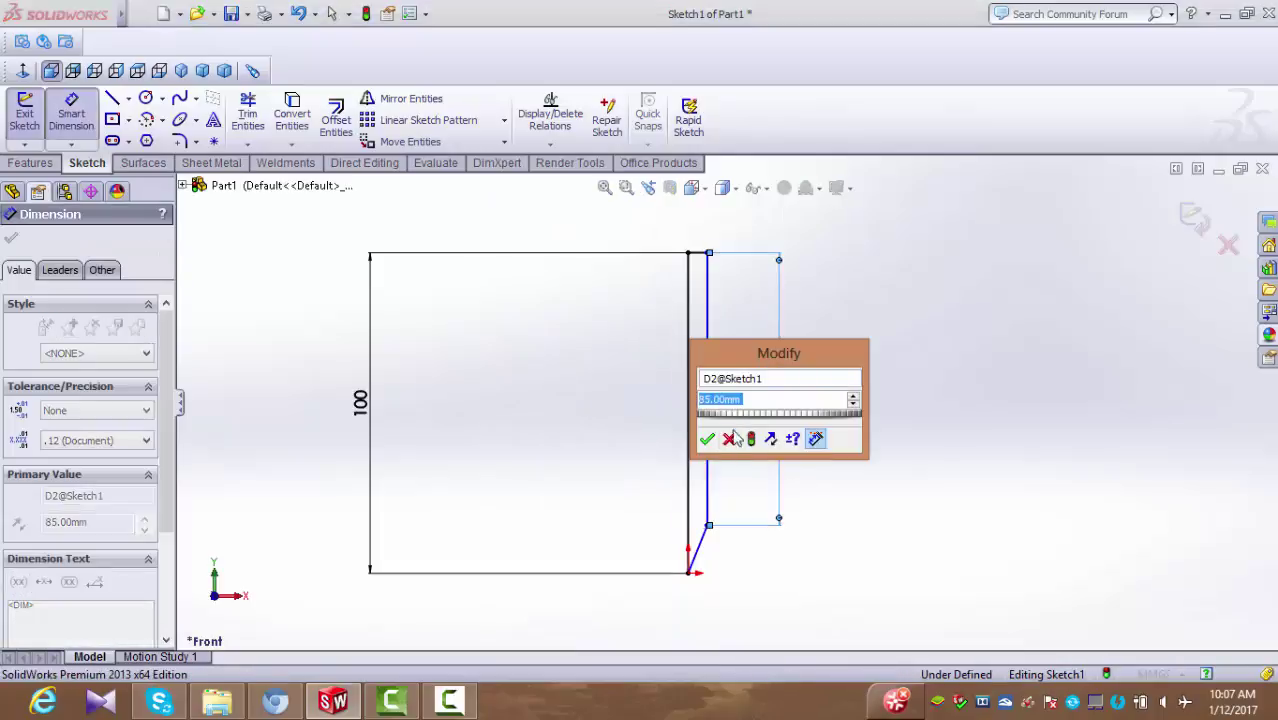
left_click(707, 440)
left_click(699, 252)
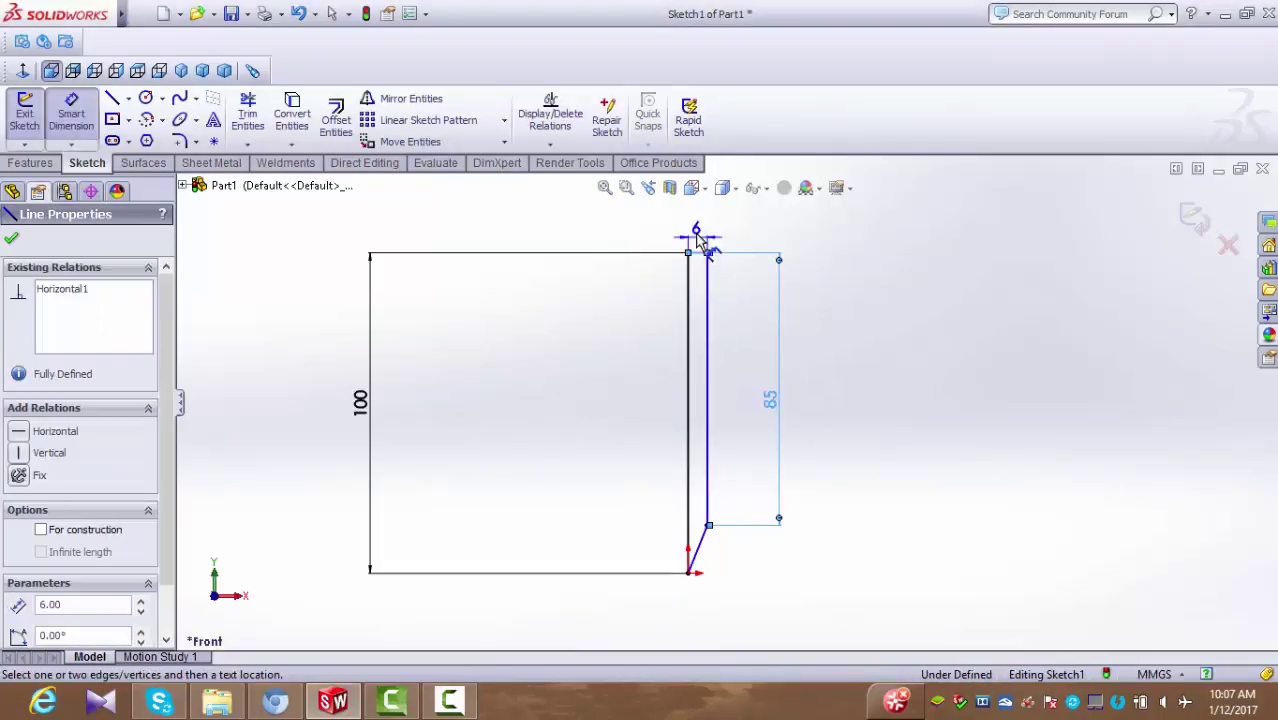
left_click(698, 233)
left_click(621, 266)
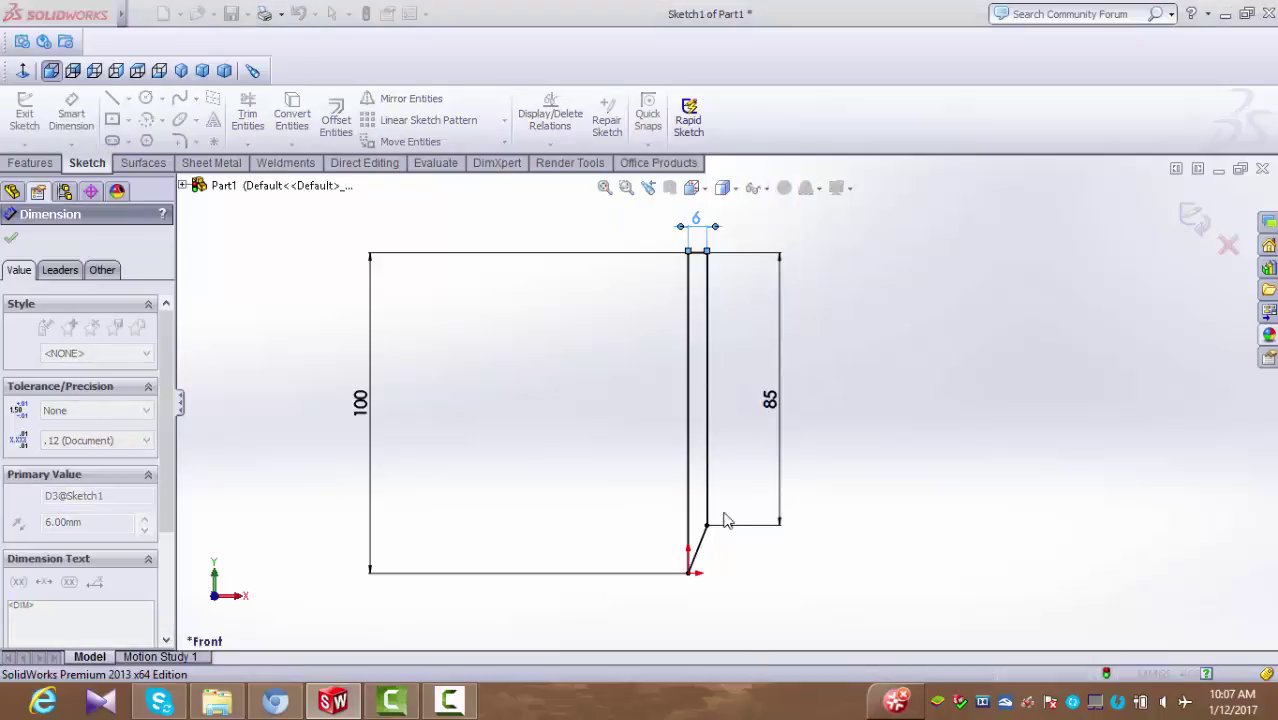
left_click(699, 550)
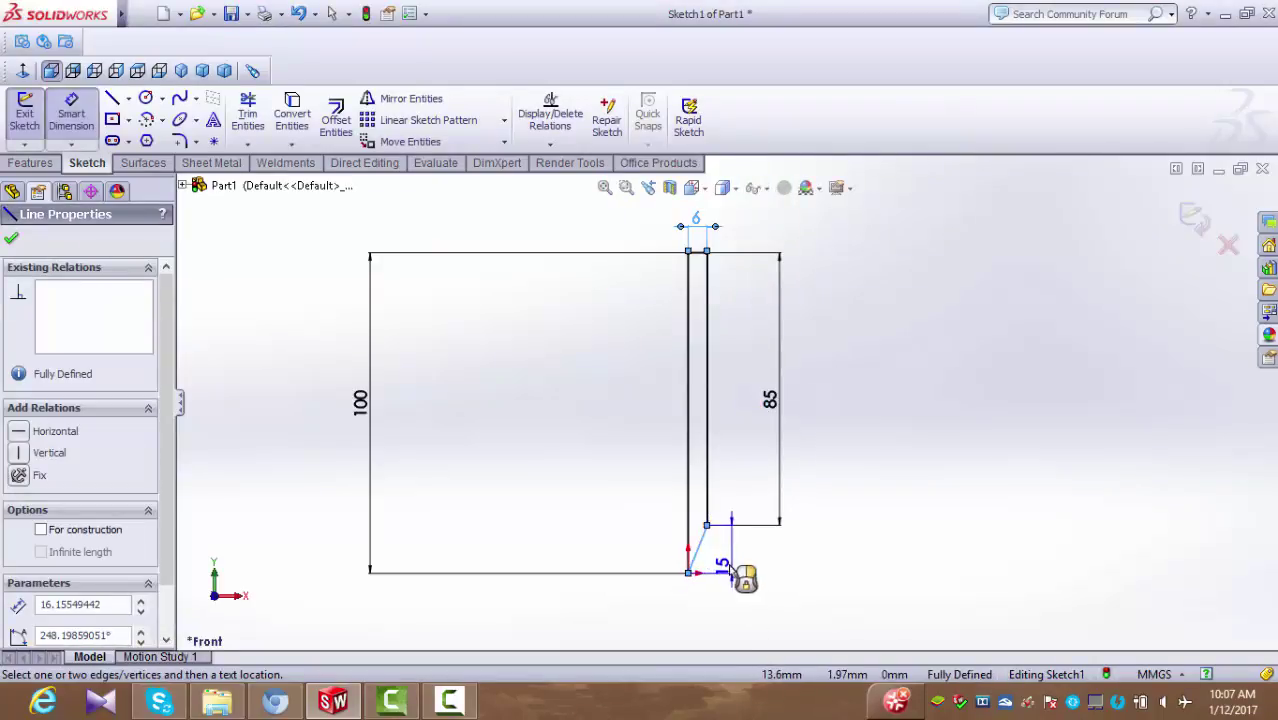
key("Escape")
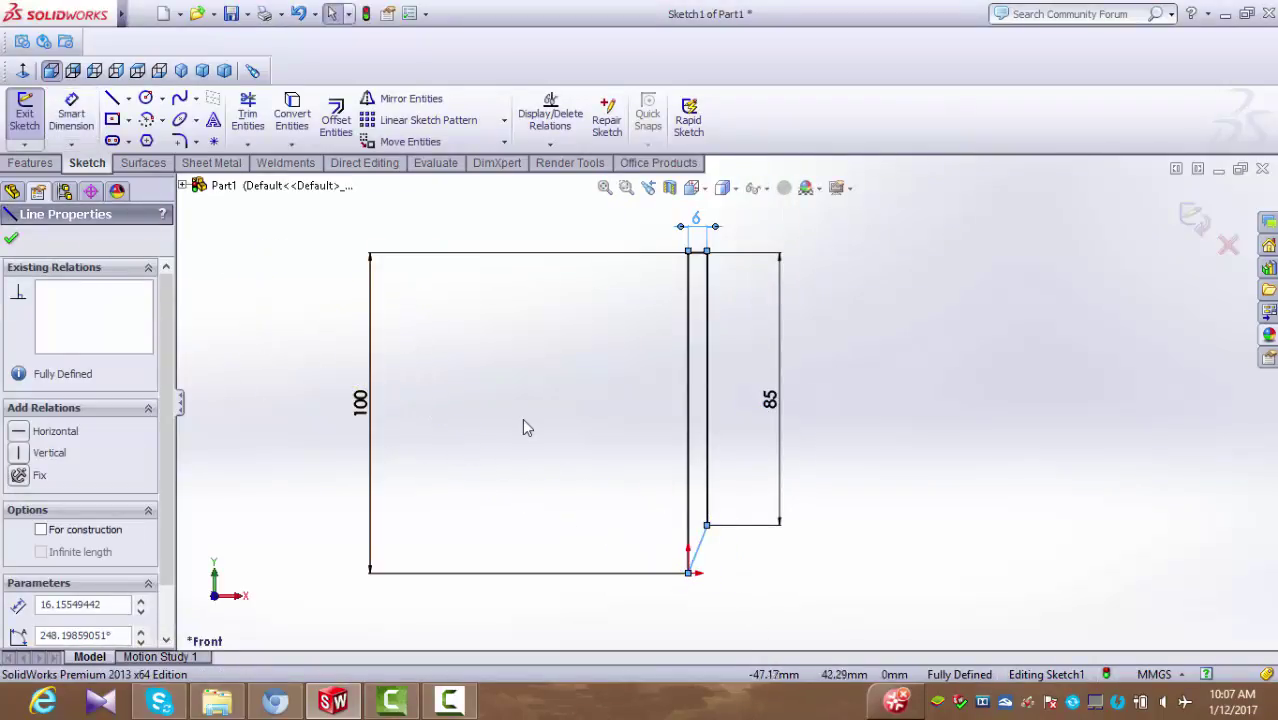
key("Escape")
Draw a spline from the top corner to the right line with a horizontal start tangent.
scroll(712, 268, "down", 5)
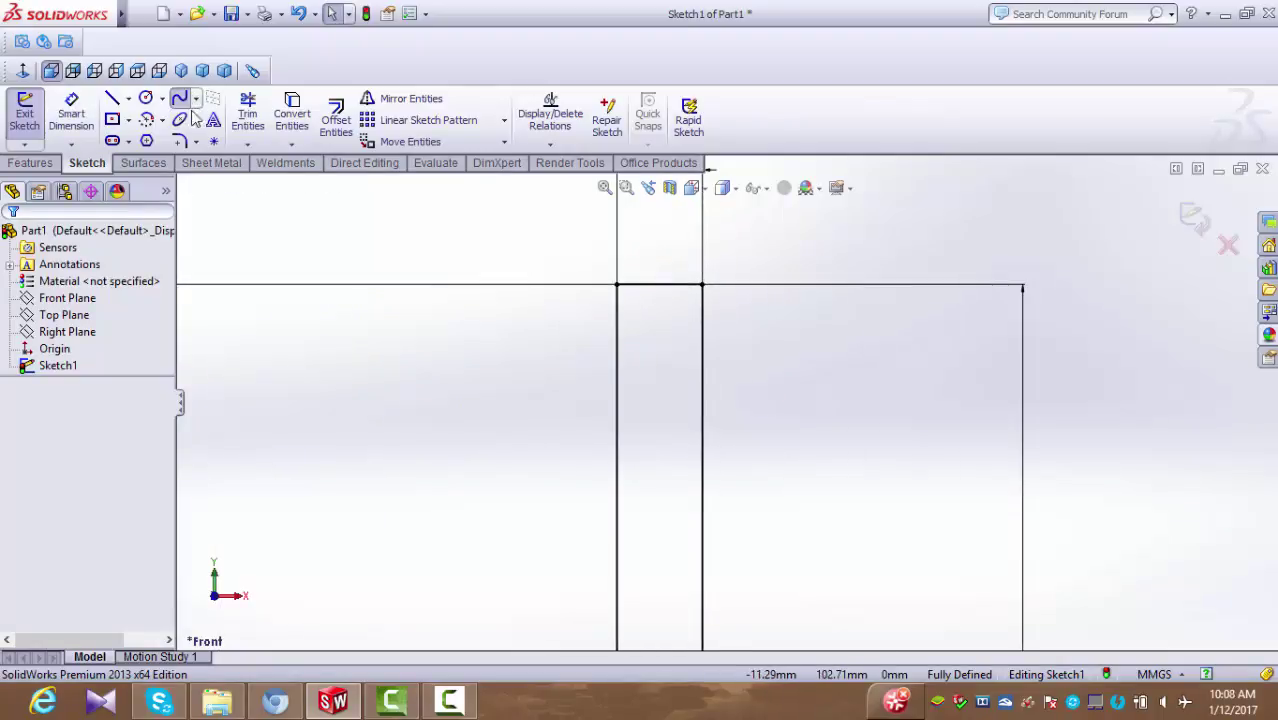
left_click(617, 285)
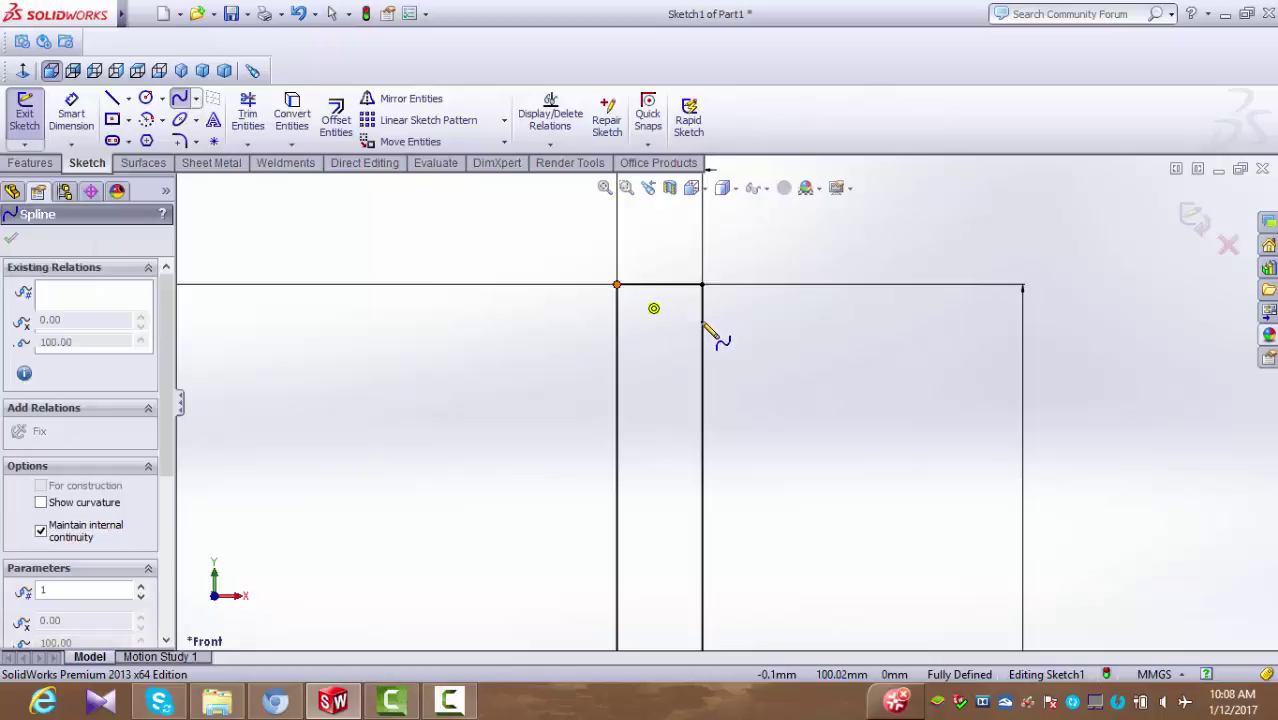
left_click(703, 324)
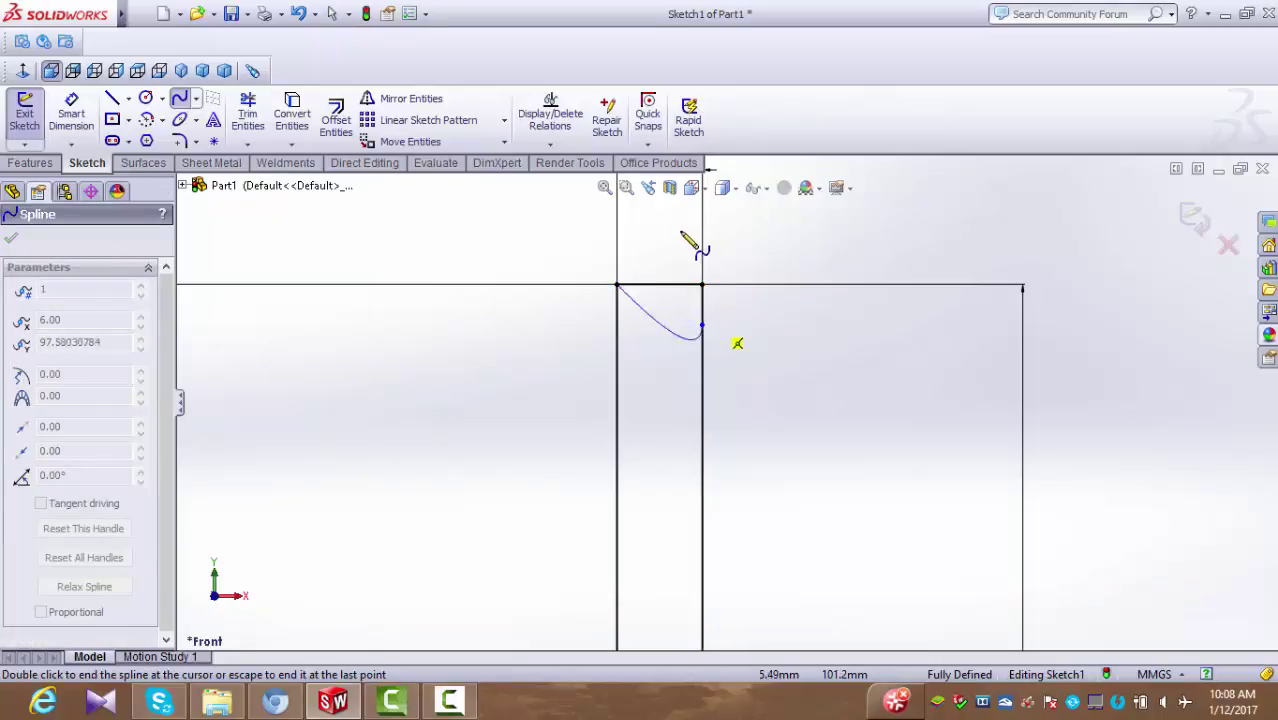
right_click(678, 225)
left_click(715, 238)
key("ctrl+z")
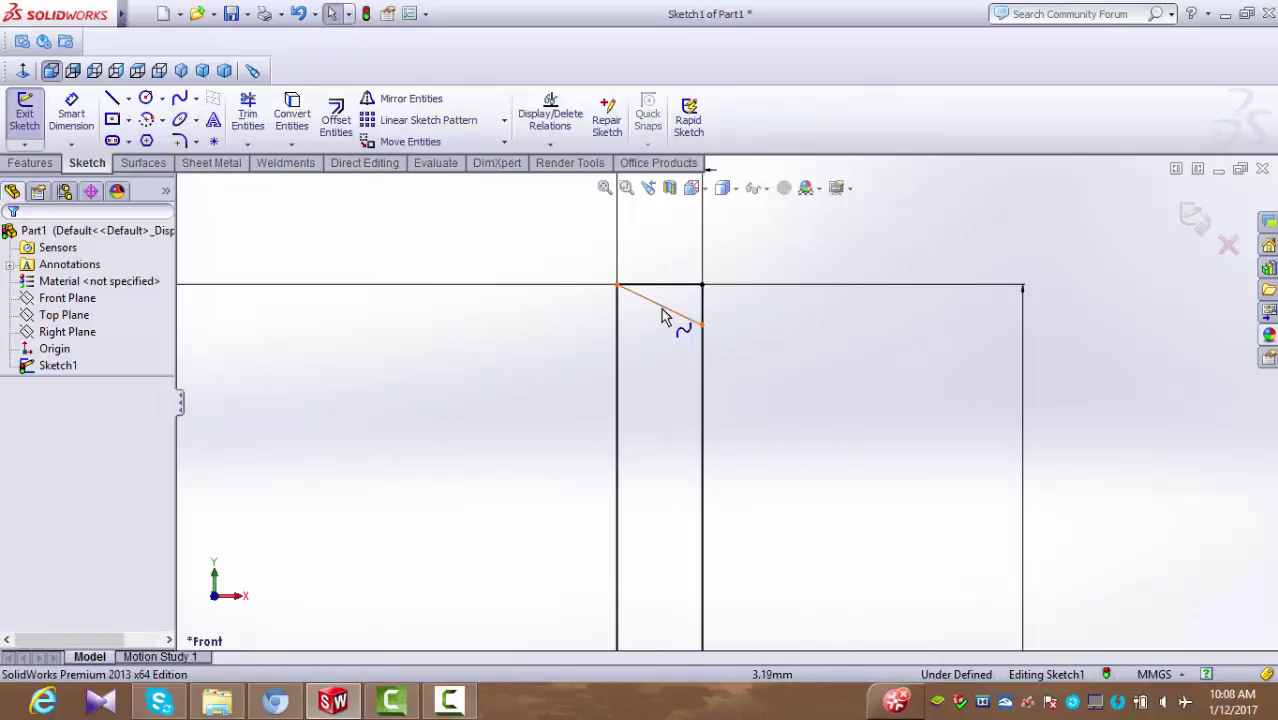
left_click(665, 305)
left_click(641, 303)
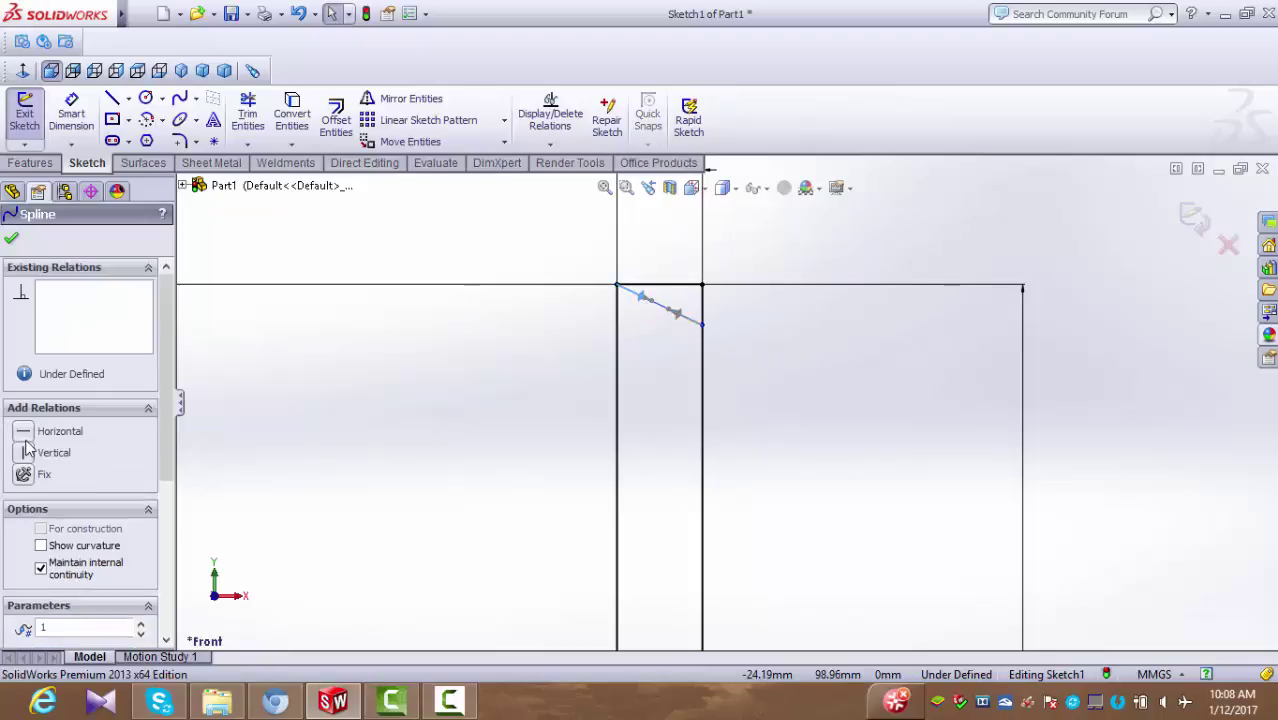
left_click(691, 368)
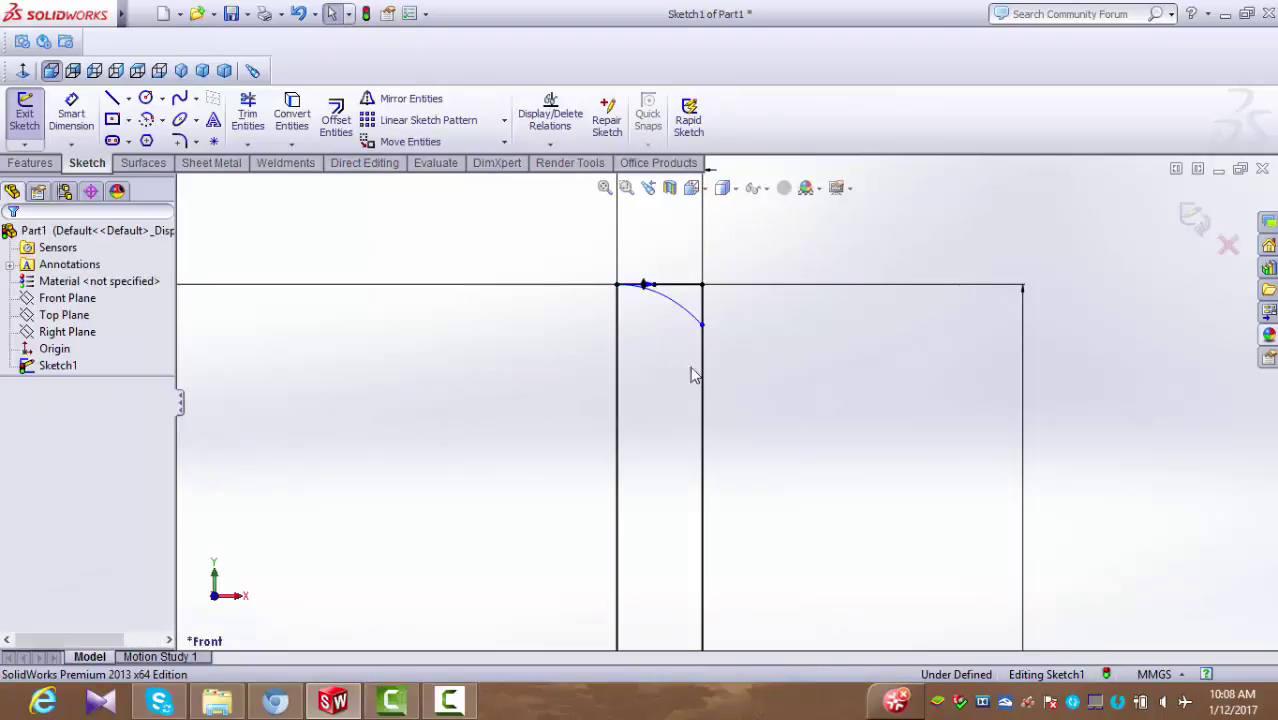
left_click_drag(703, 323, 704, 288)
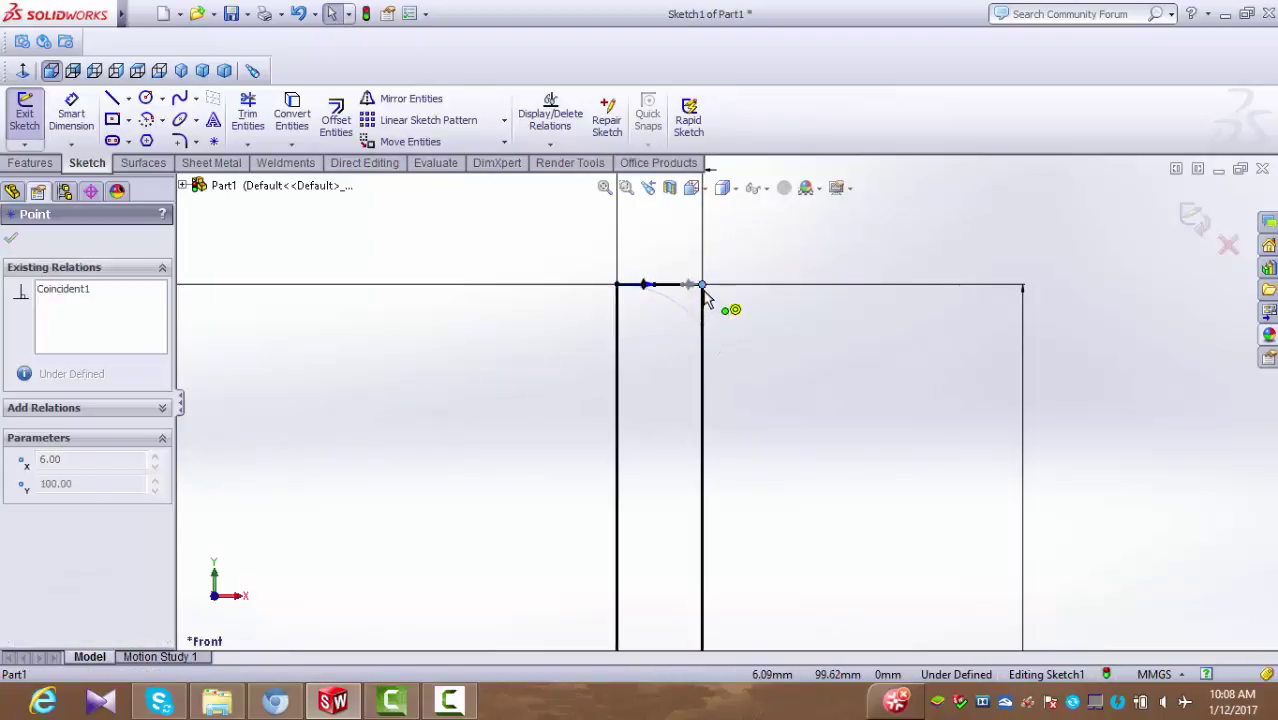
left_click(704, 310)
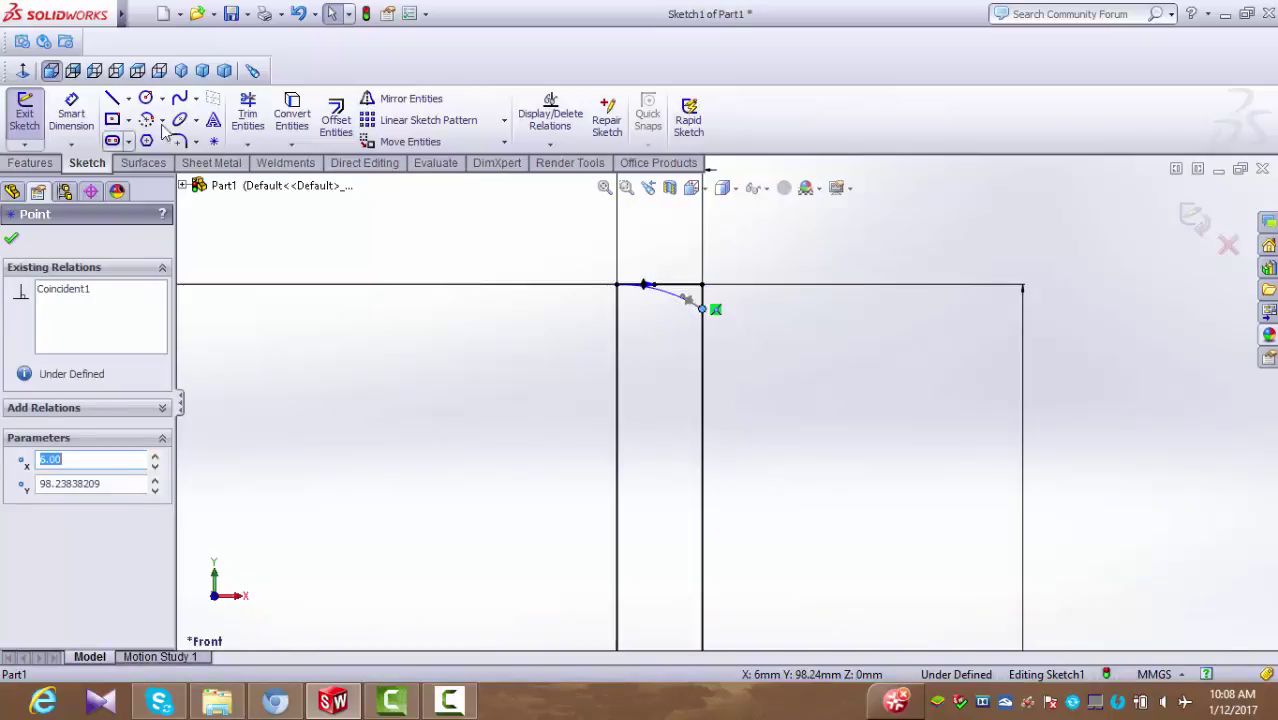
Trim away the corner line segment above the spline, deleting its dimensions.
left_click(248, 115)
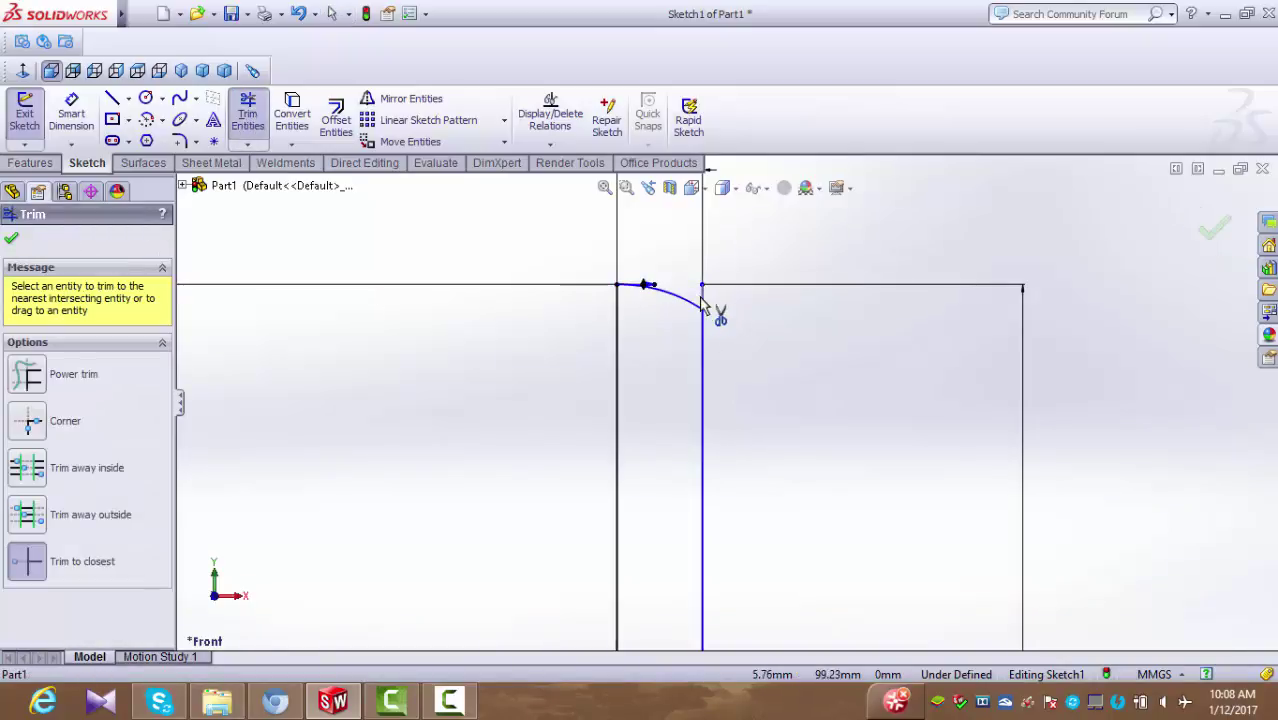
left_click(704, 308)
left_click(695, 363)
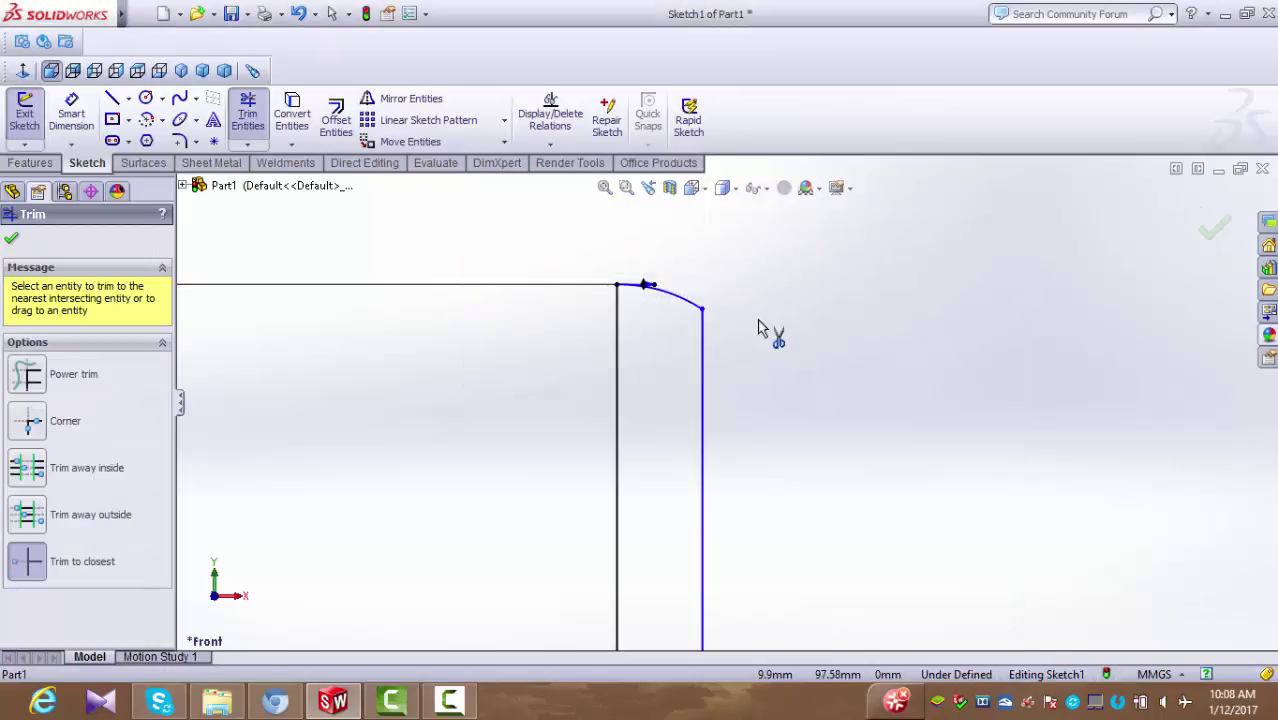
right_click(770, 334)
left_click(776, 242)
scroll(784, 392, "up", 3)
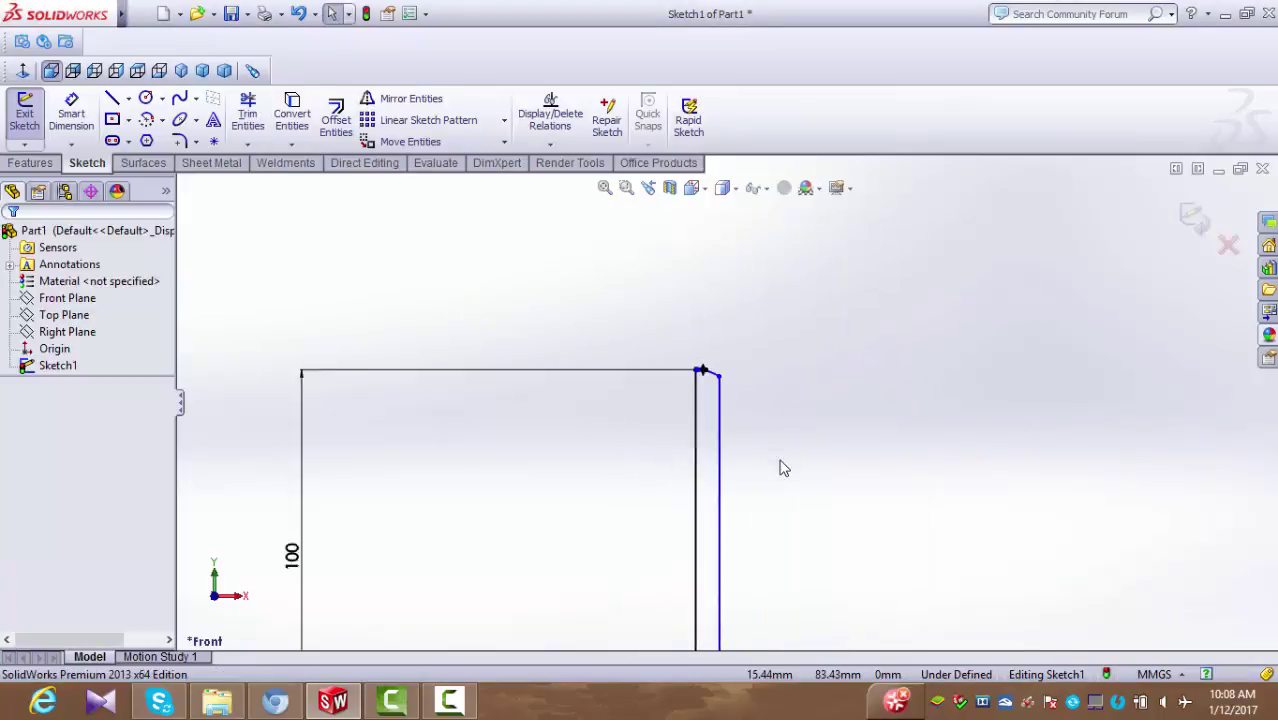
scroll(767, 523, "up", 3)
scroll(702, 486, "up", 2)
Revolve Sketch1 360° about Line1 into a solid pencil body.
left_click(24, 112)
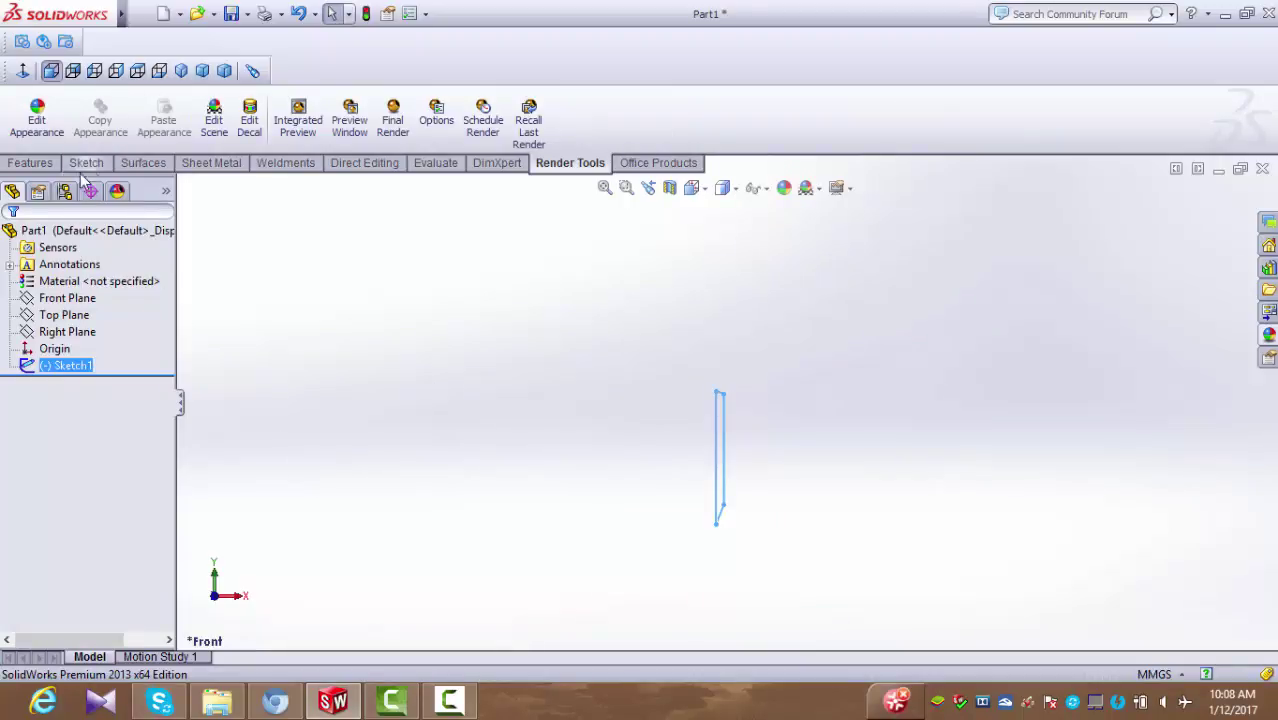
left_click(38, 164)
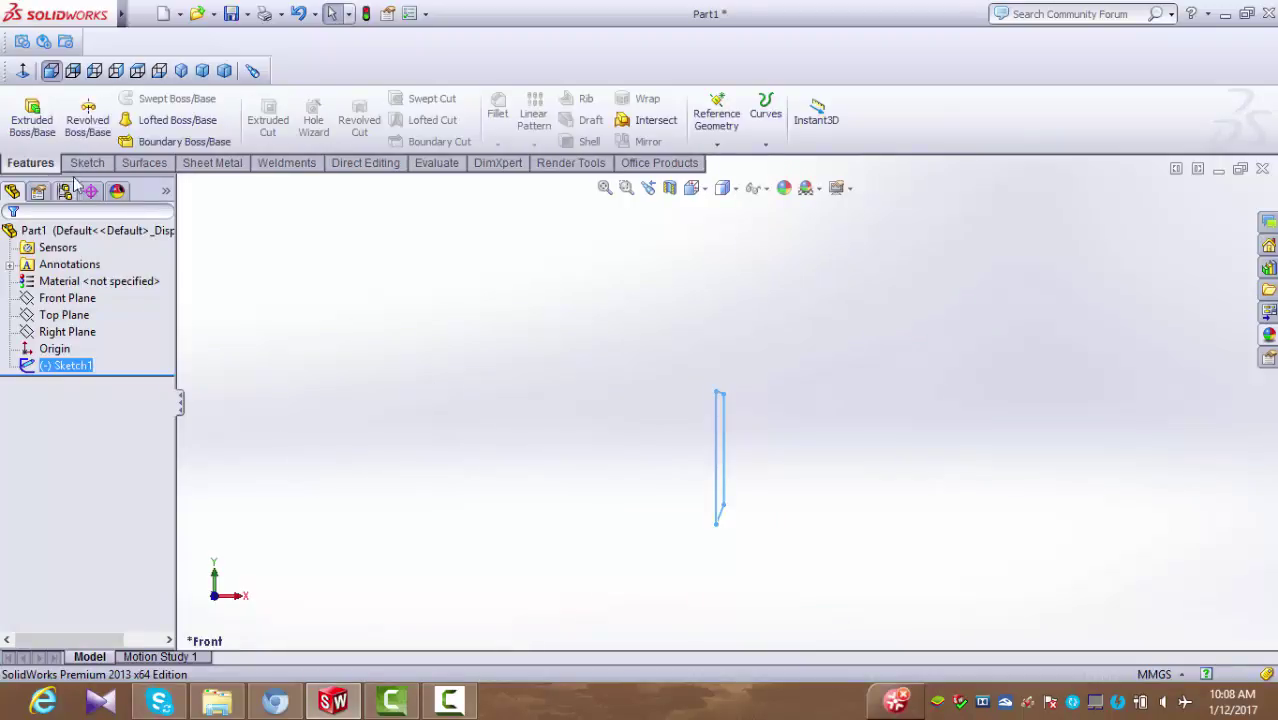
left_click(700, 420)
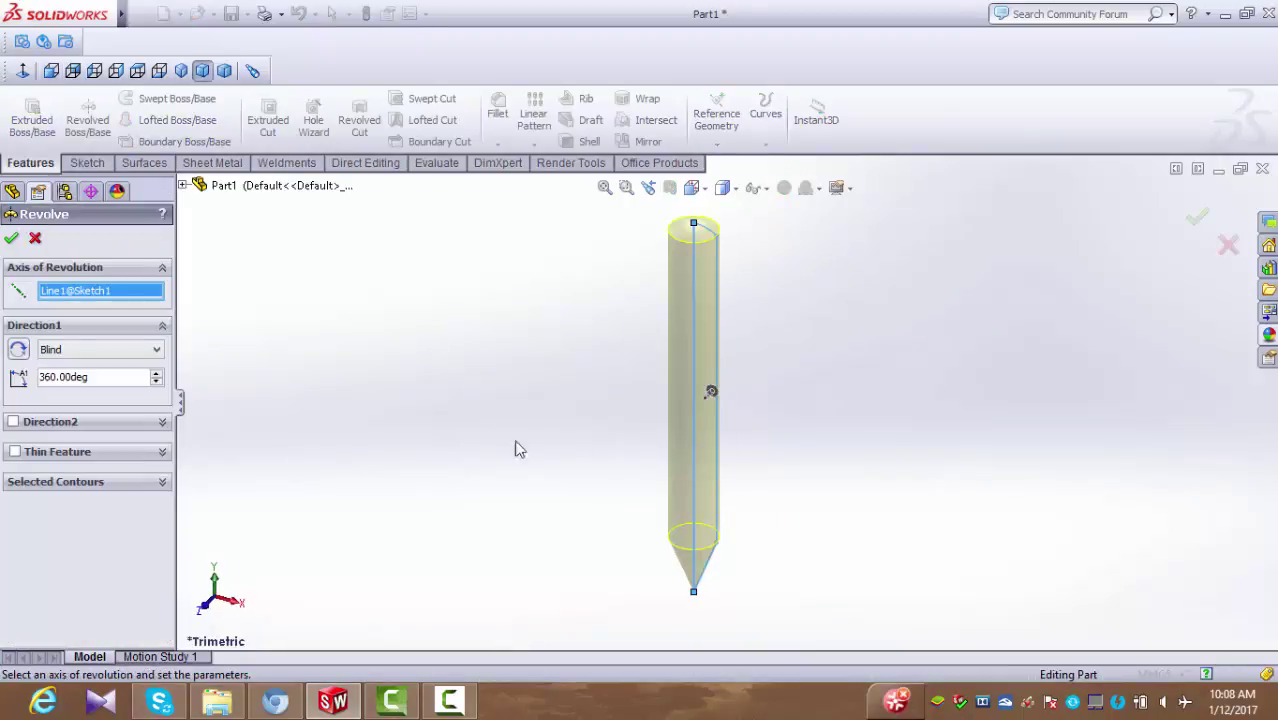
left_click(11, 239)
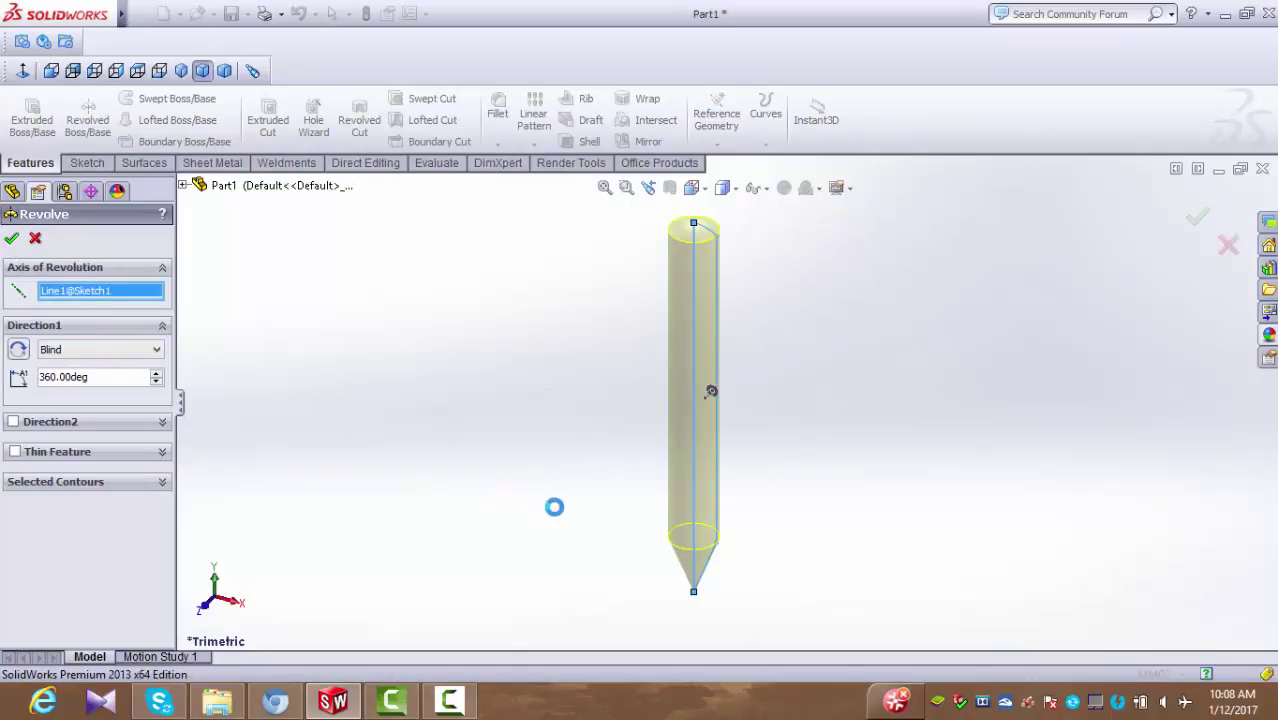
mouse_move(640, 509)
middle_mouse_down()
mouse_move(638, 389)
mouse_move(665, 451)
middle_mouse_up()
Edit Sketch1 and dimension the gap between the two right-side lines to 3 mm.
left_click(9, 367)
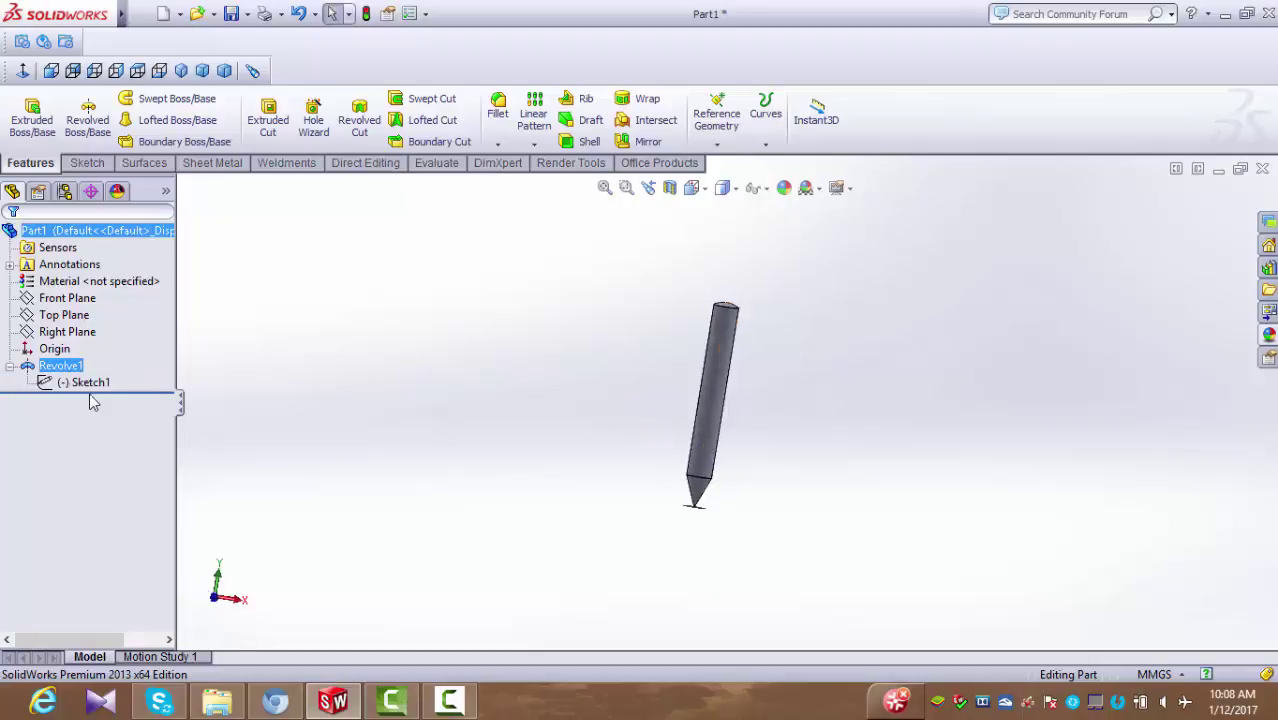
left_click(86, 382)
left_click(90, 333)
scroll(735, 325, "down", 5)
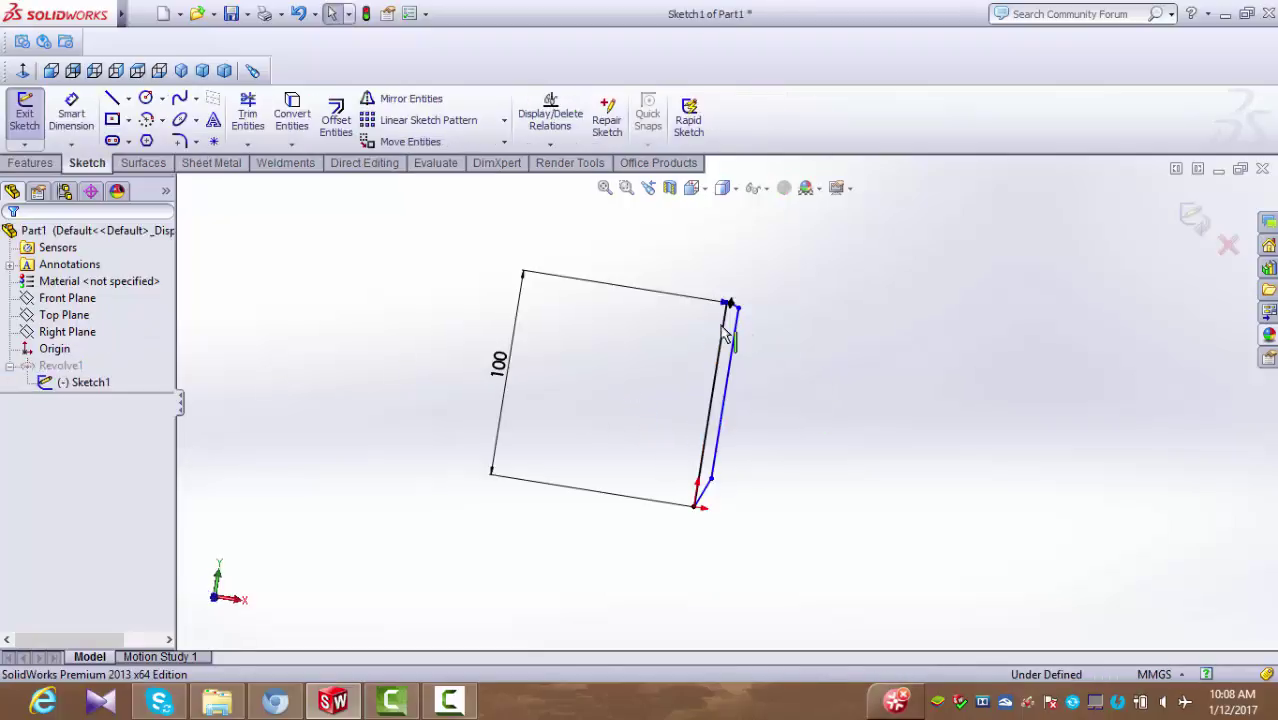
left_click(23, 72)
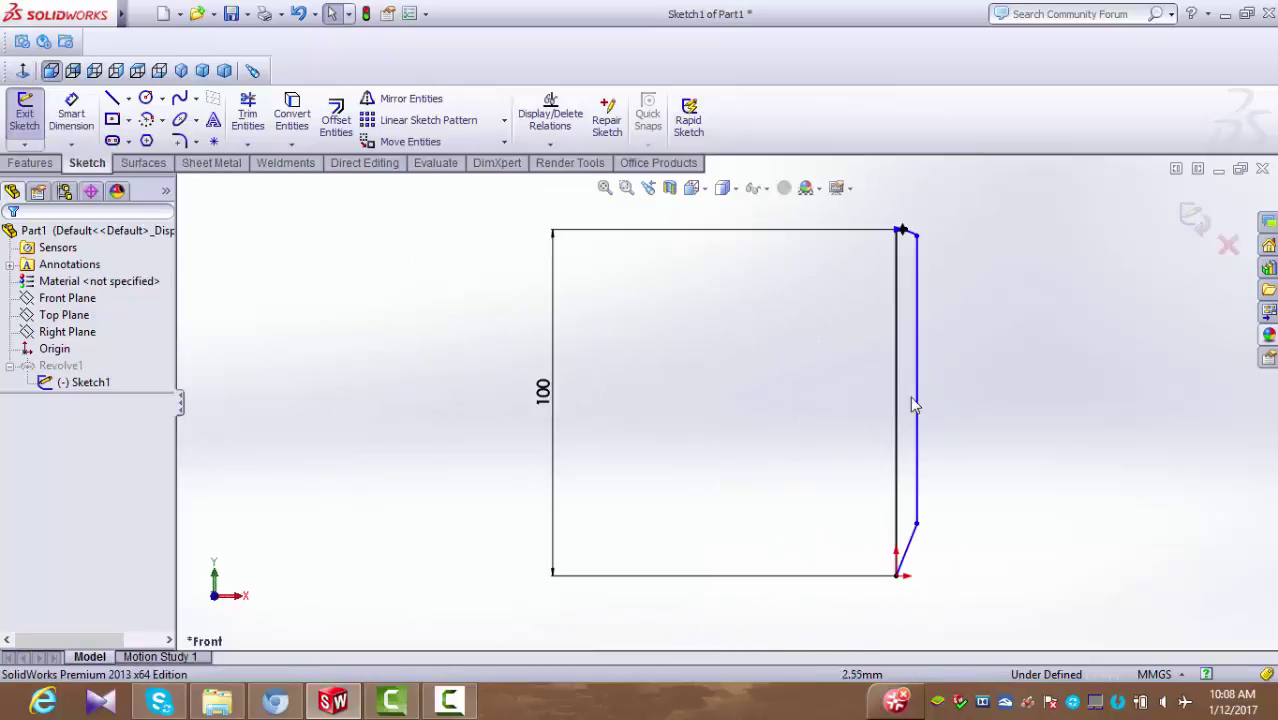
left_click(68, 122)
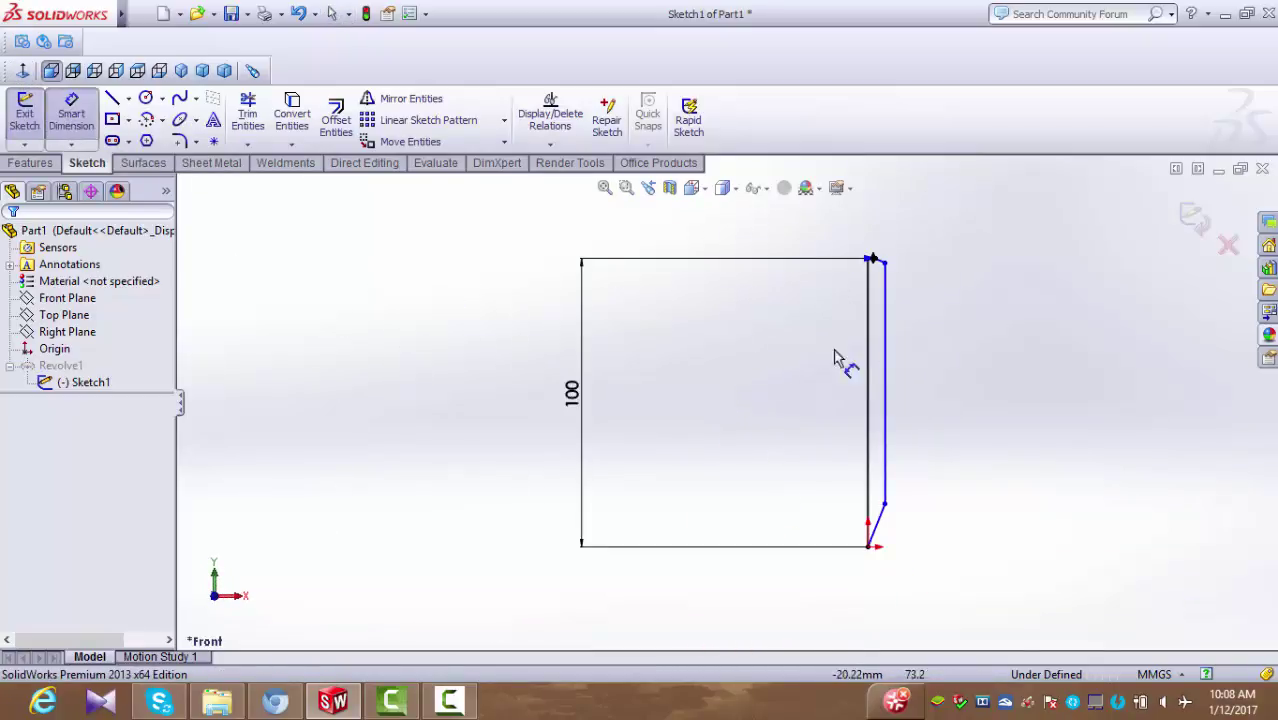
left_click(870, 390)
left_click(884, 385)
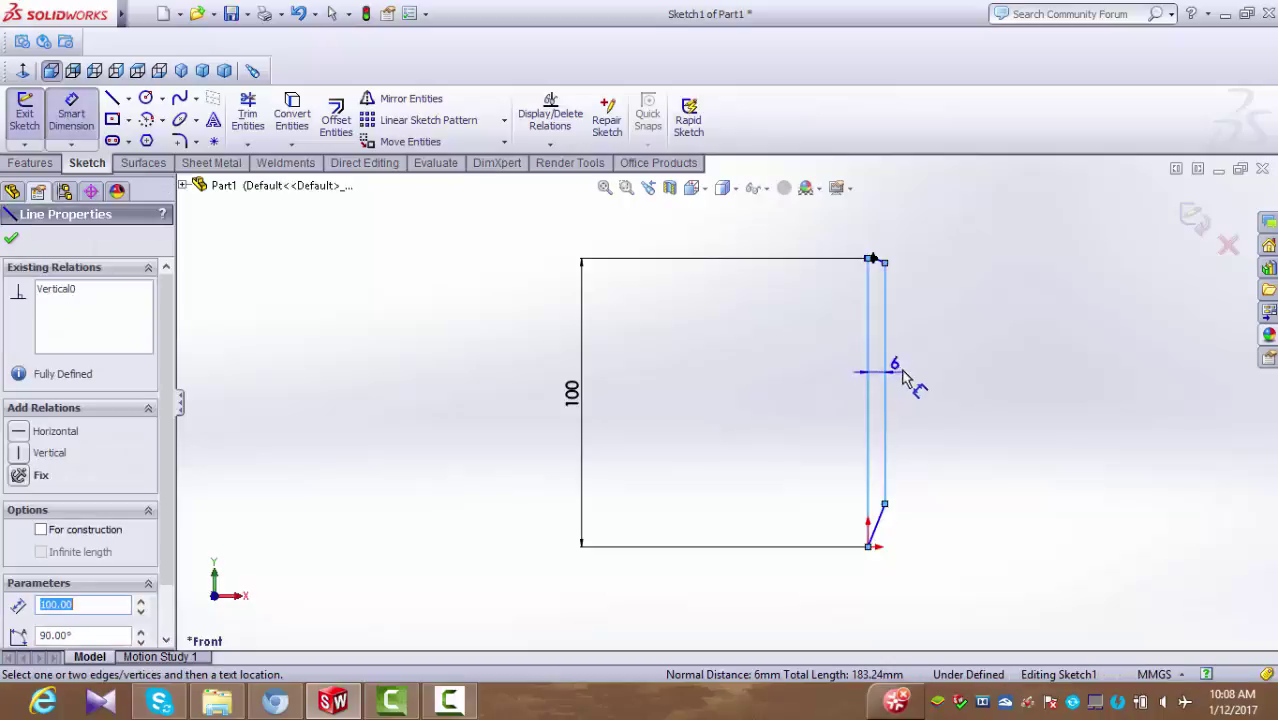
left_click(870, 228)
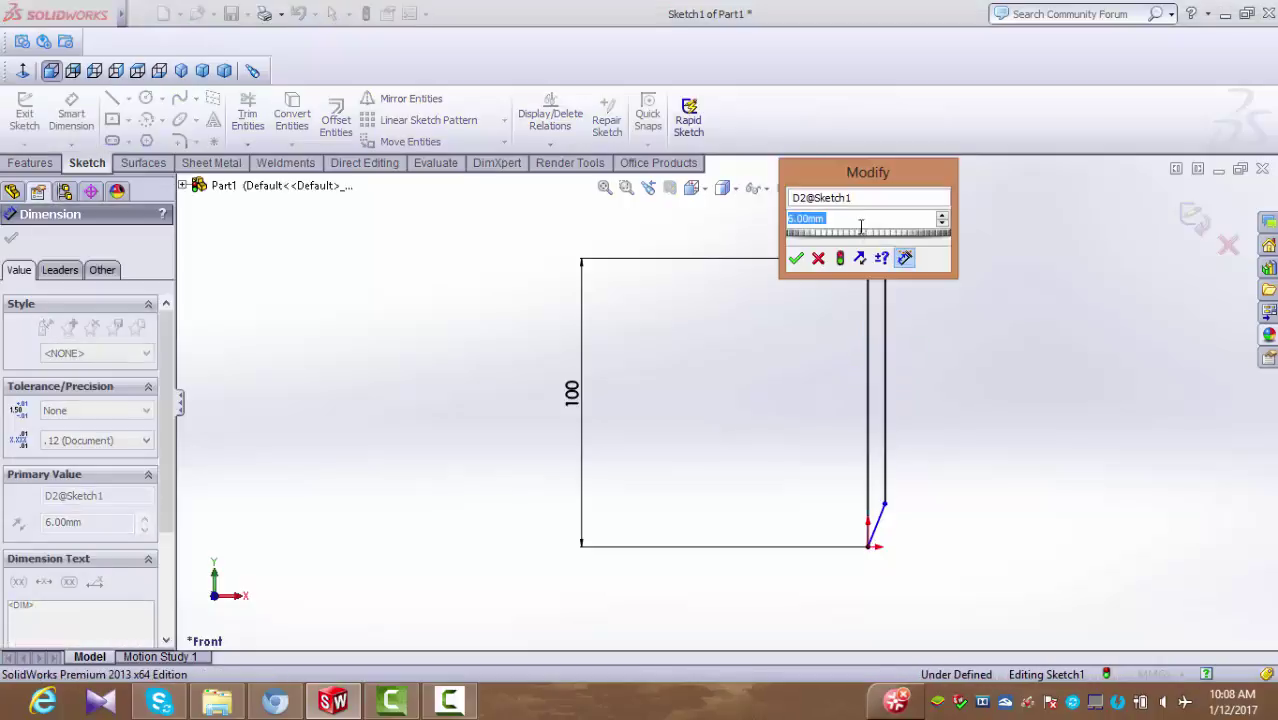
type("3")
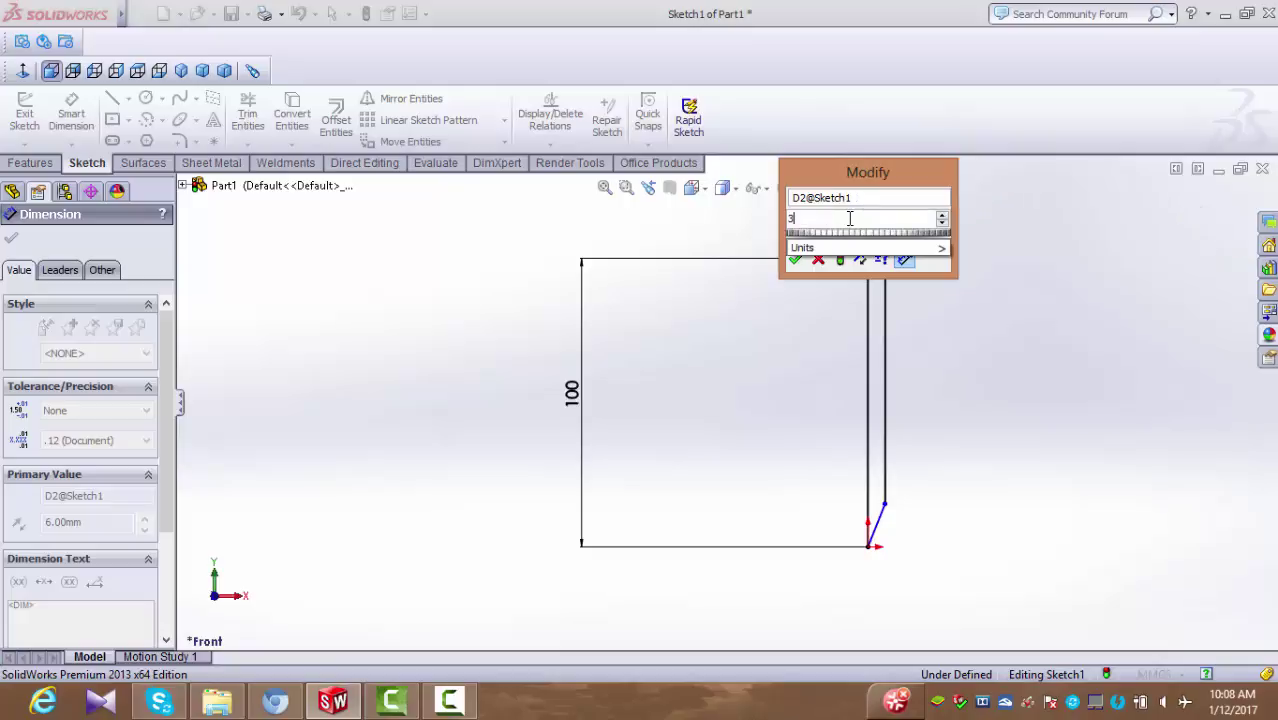
key("Return")
Stretch the top-corner spline's tangent handle to flatten the curve into a domed end.
scroll(895, 308, "down", 1)
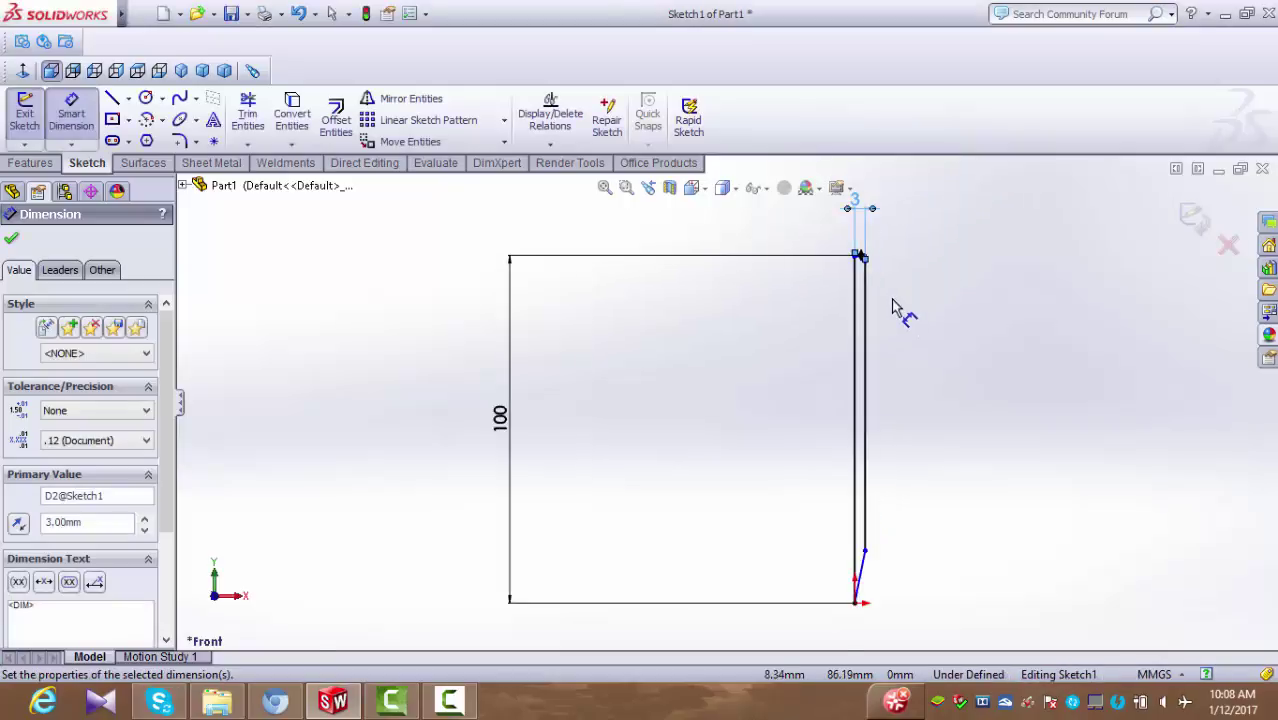
scroll(877, 263, "down", 2)
scroll(808, 297, "down", 2)
scroll(798, 287, "down", 1)
scroll(798, 287, "down", 1)
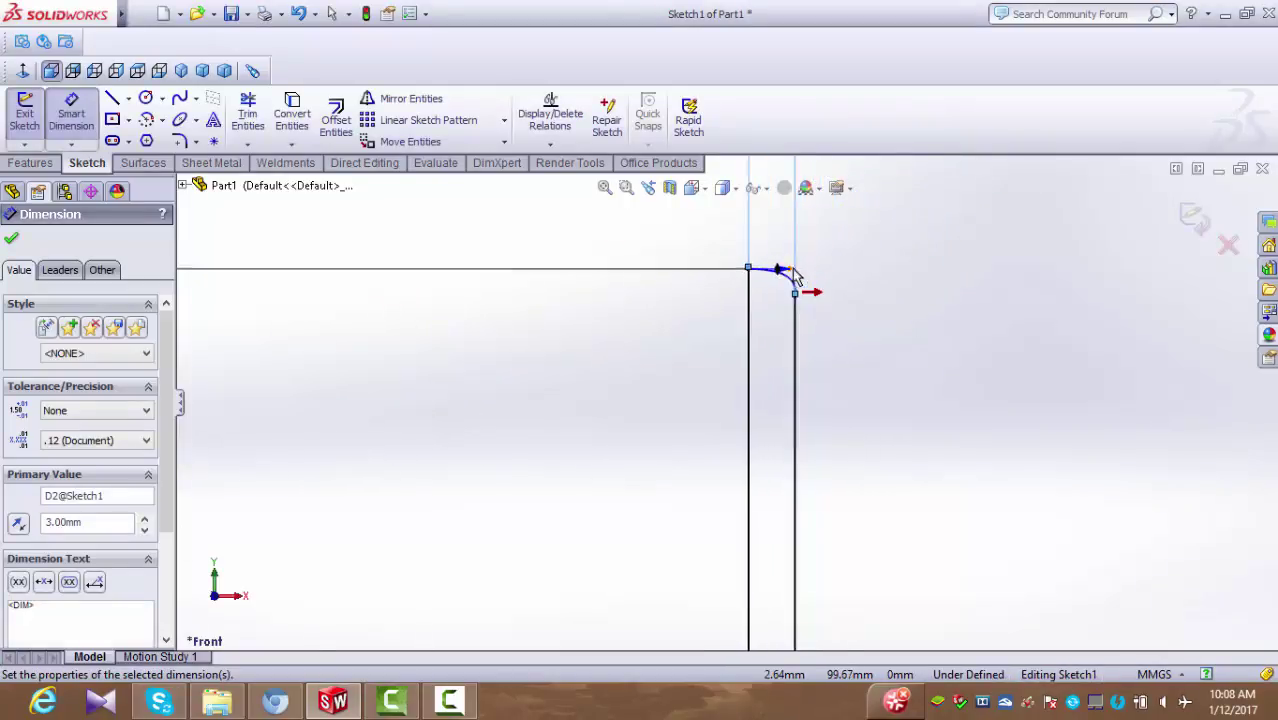
scroll(770, 305, "down", 1)
left_click(323, 256)
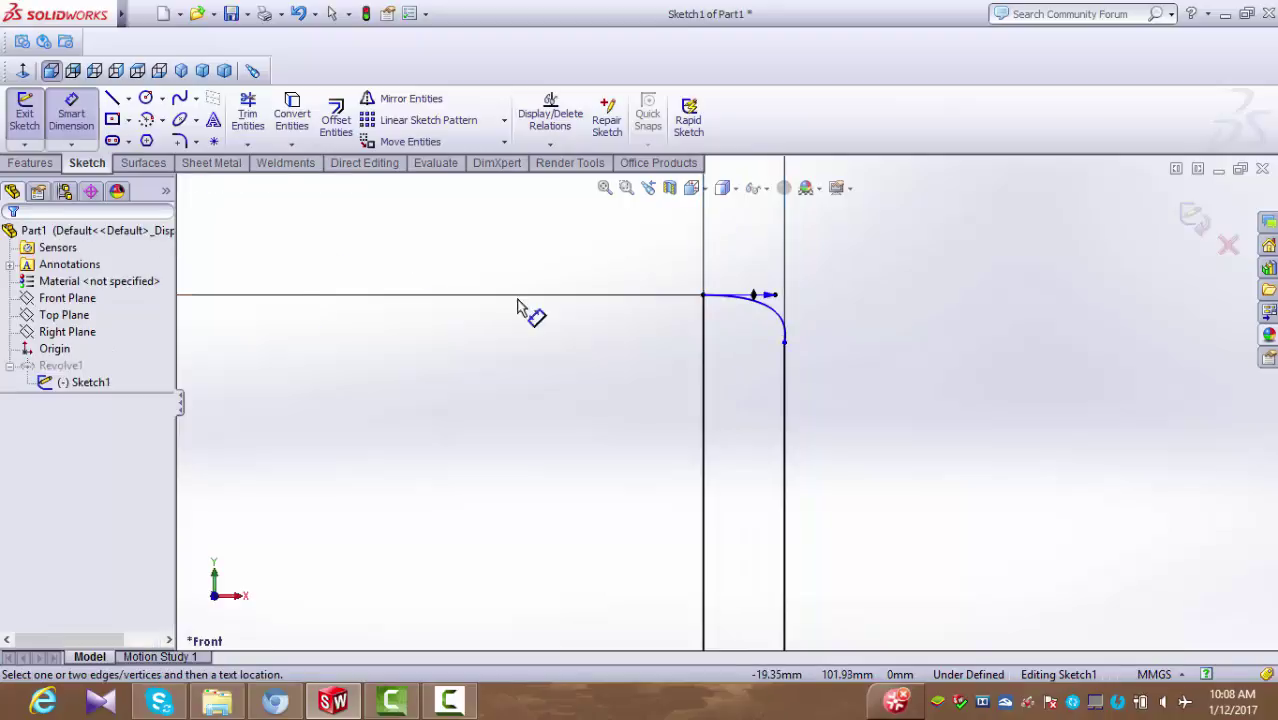
left_click(778, 303)
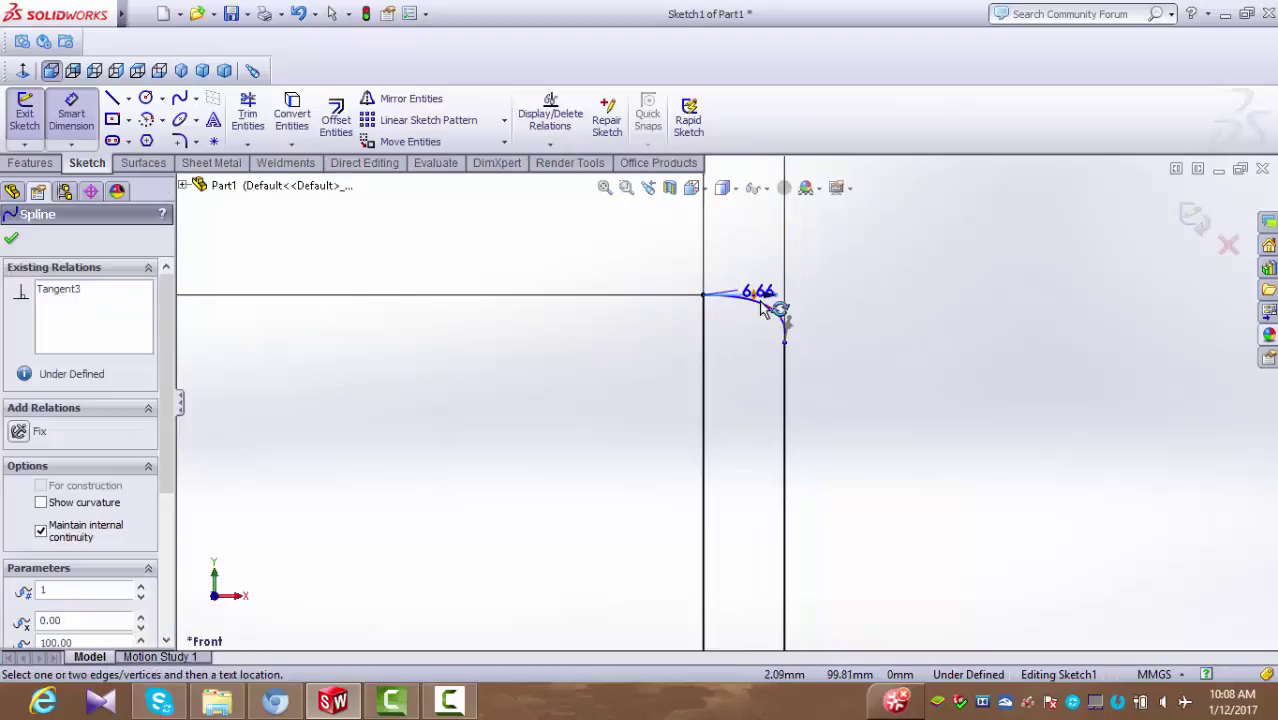
left_click_drag(764, 292, 59, 246)
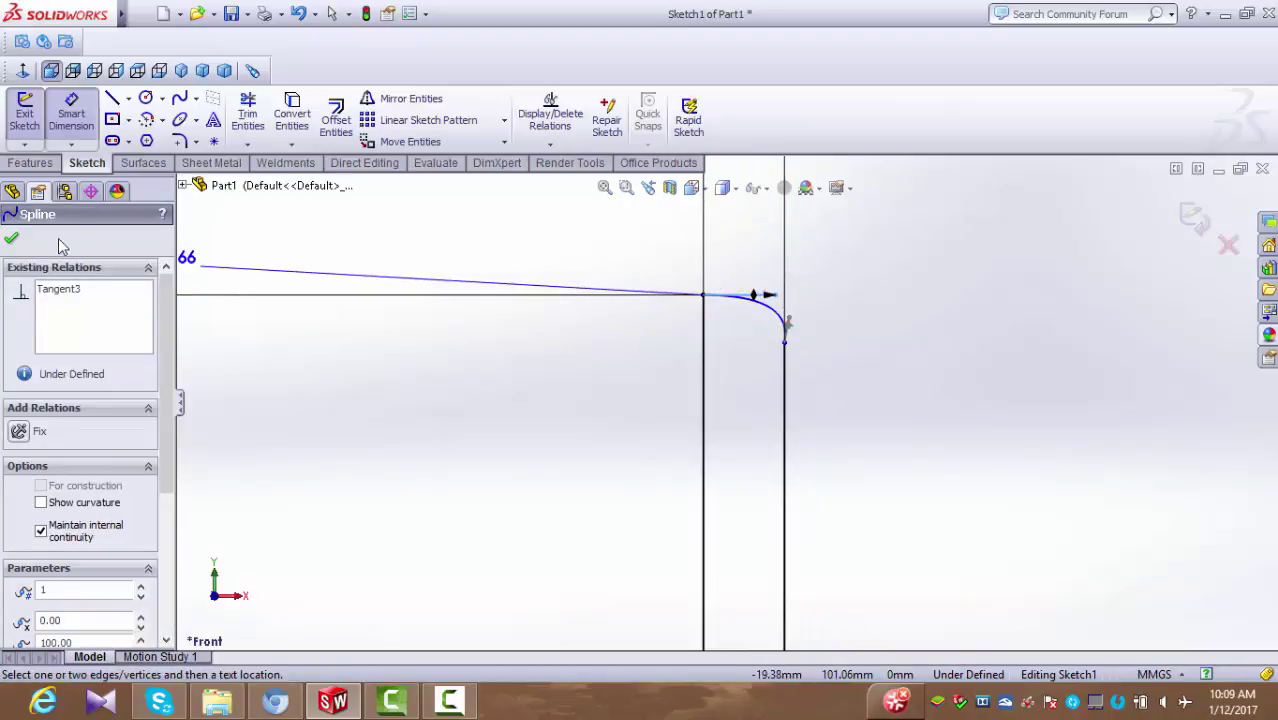
left_click(58, 122)
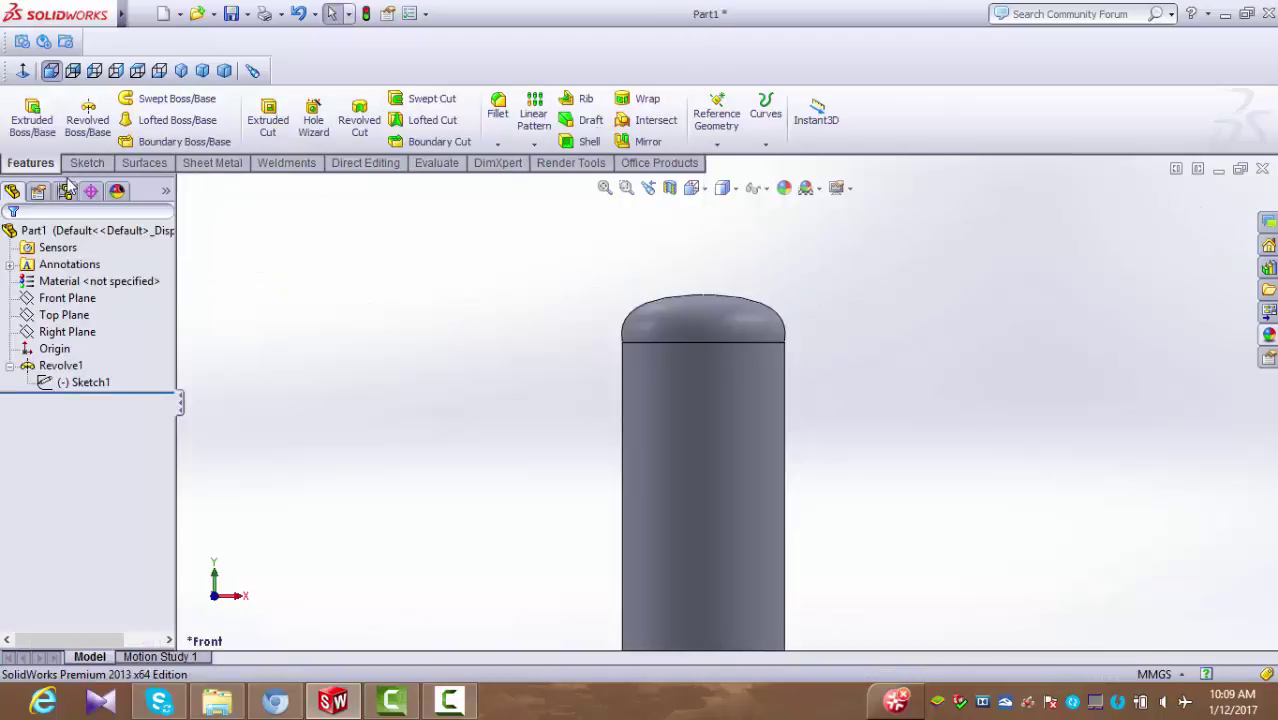
Move the spline's lower endpoint to X 3, Y 98.77 mm and rebuild Revolve1.
left_click(86, 163)
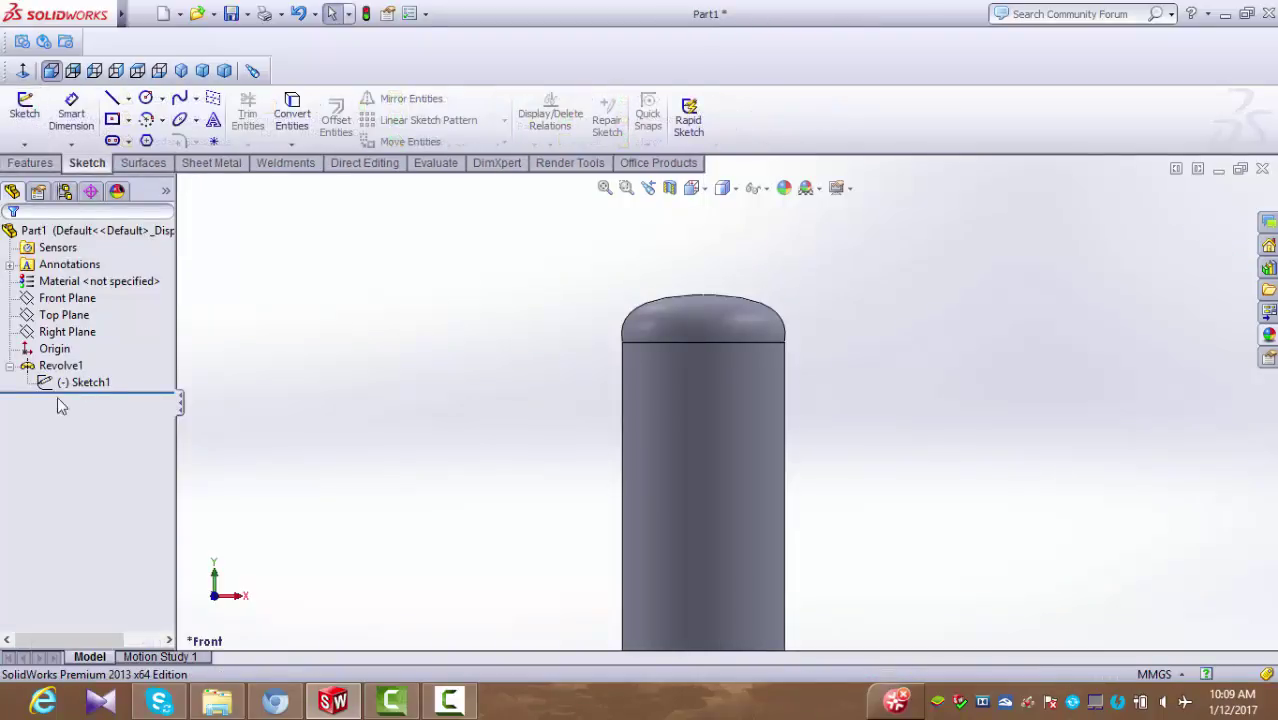
left_click(104, 326)
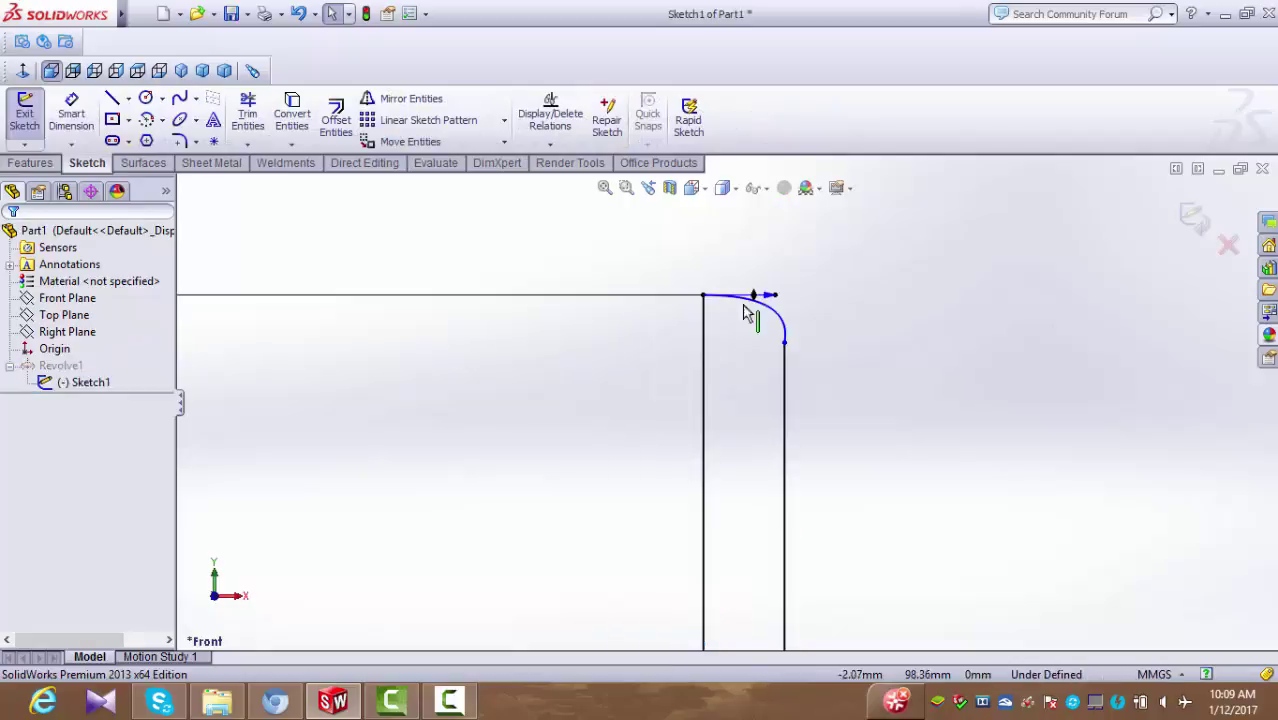
left_click(112, 140)
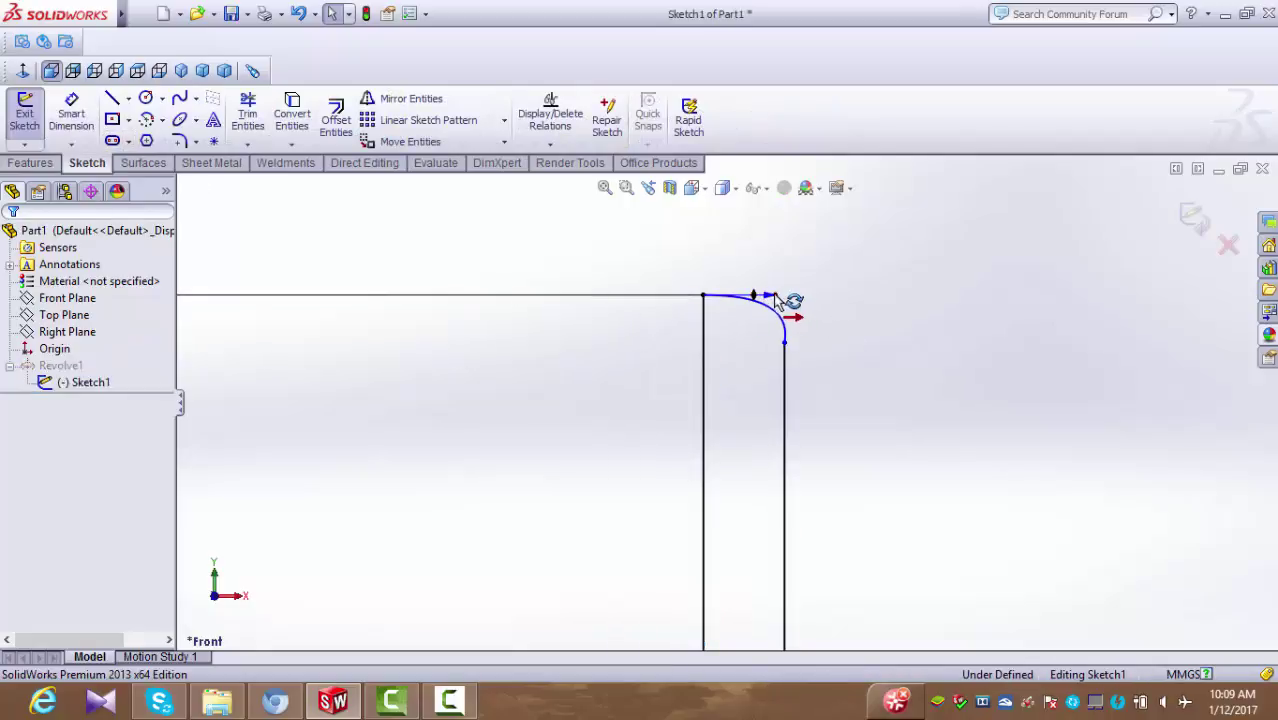
left_click(781, 306)
left_click(768, 302)
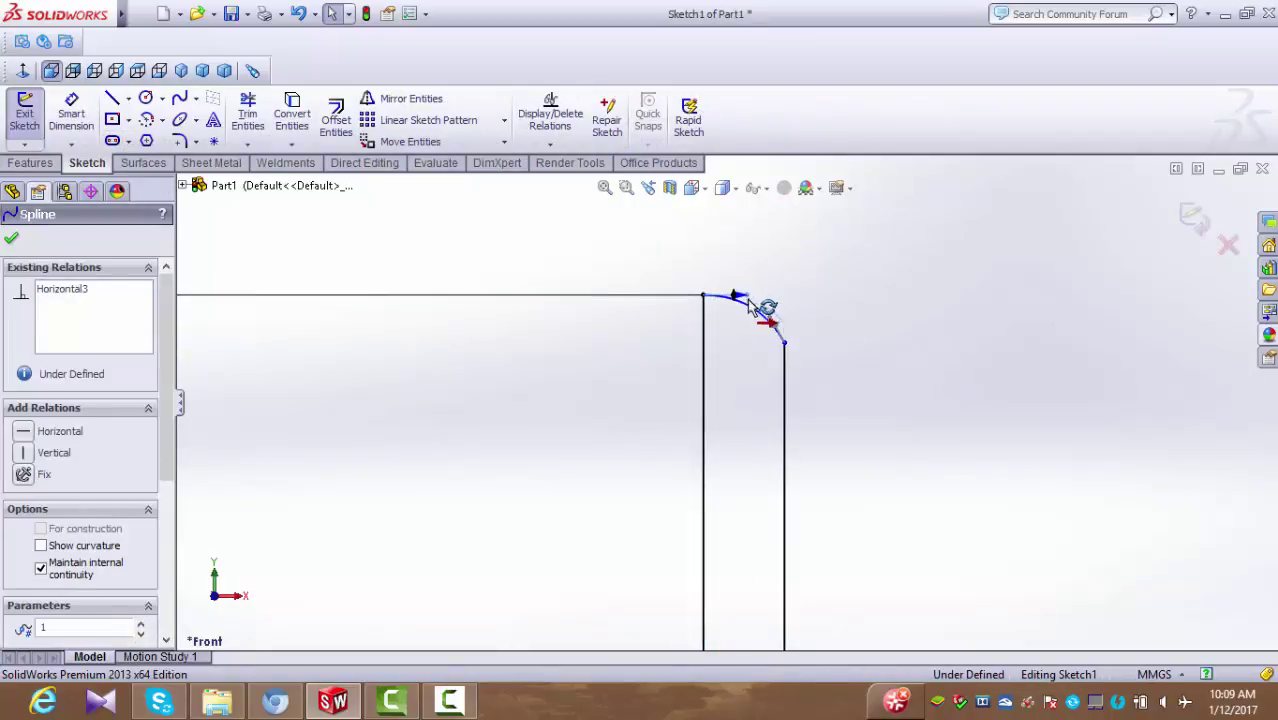
left_click_drag(784, 345, 786, 320)
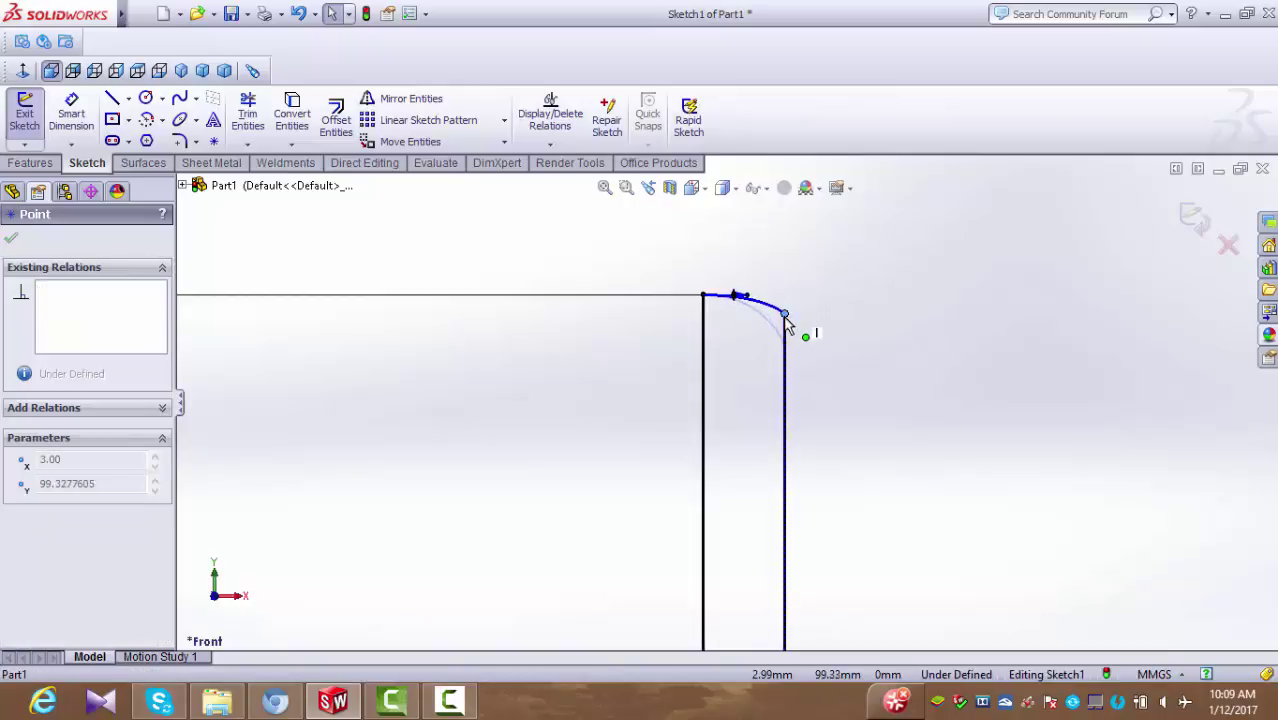
left_click(11, 237)
left_click(24, 112)
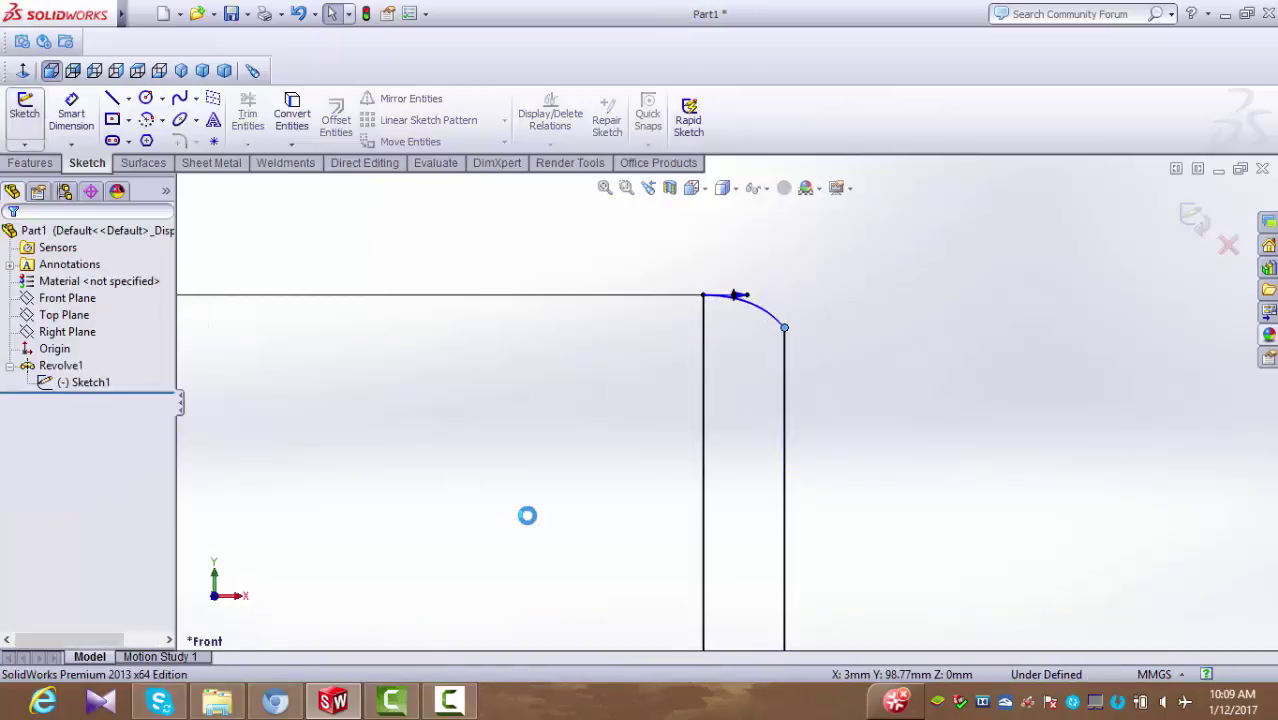
mouse_move(652, 570)
middle_mouse_down()
mouse_move(740, 620)
mouse_move(748, 523)
middle_mouse_up()
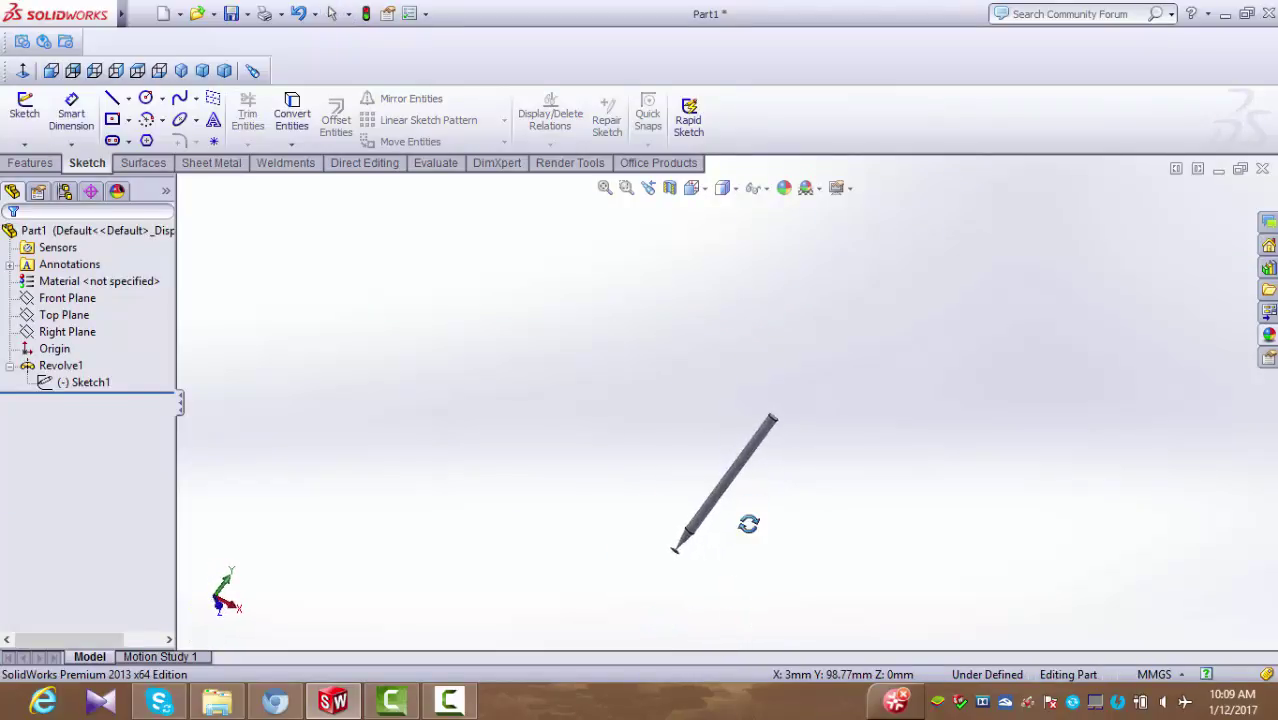
On the Top Plane, sketch a six-sided inscribed polygon centred on the origin.
left_click(78, 317)
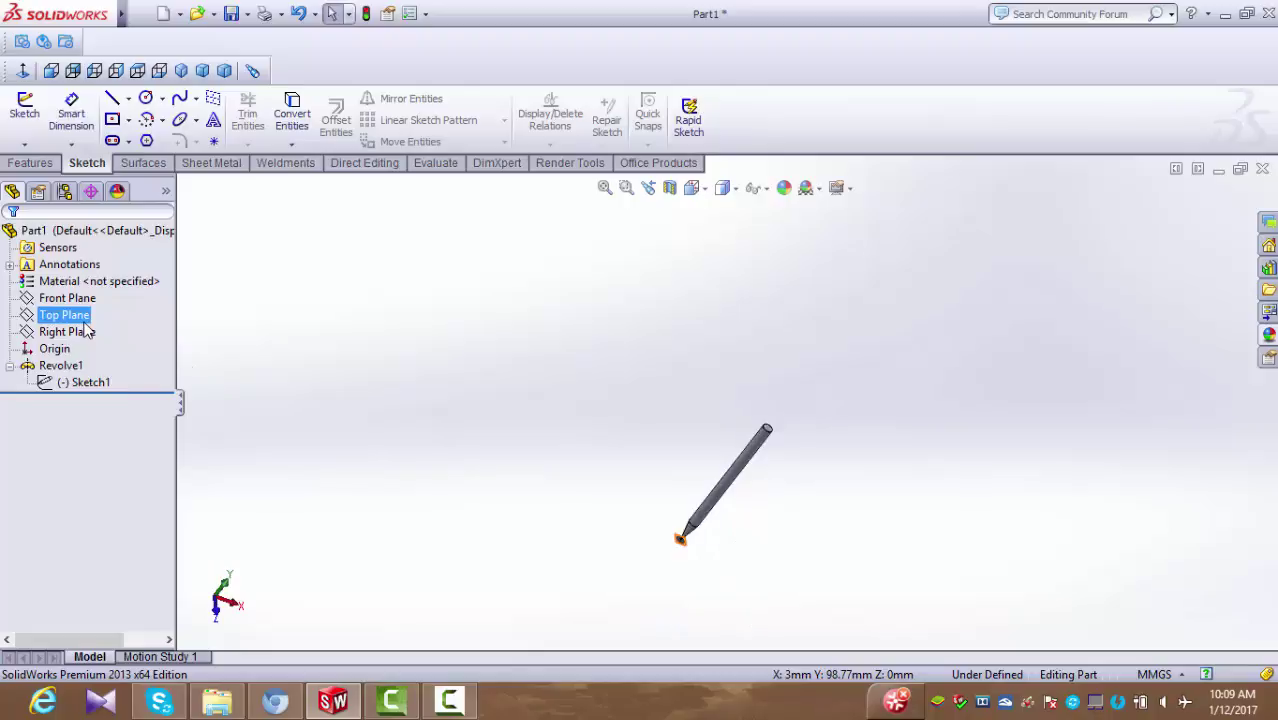
left_click(100, 296)
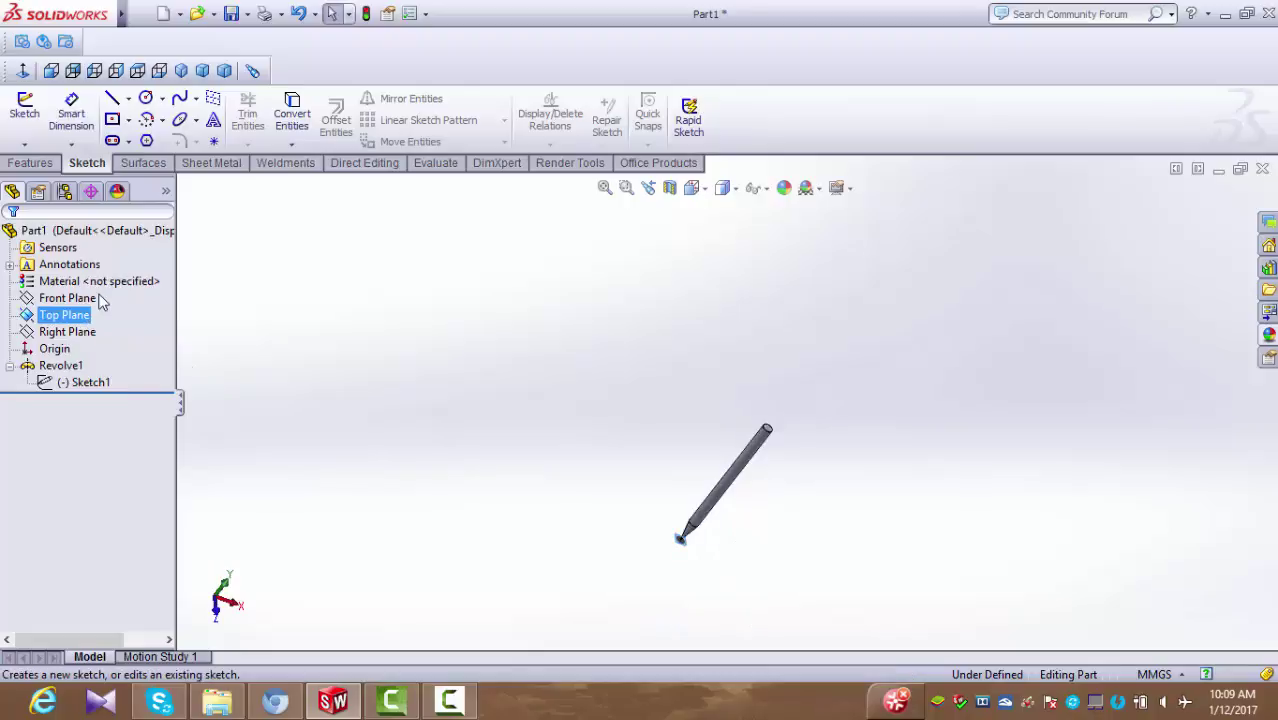
left_click(24, 72)
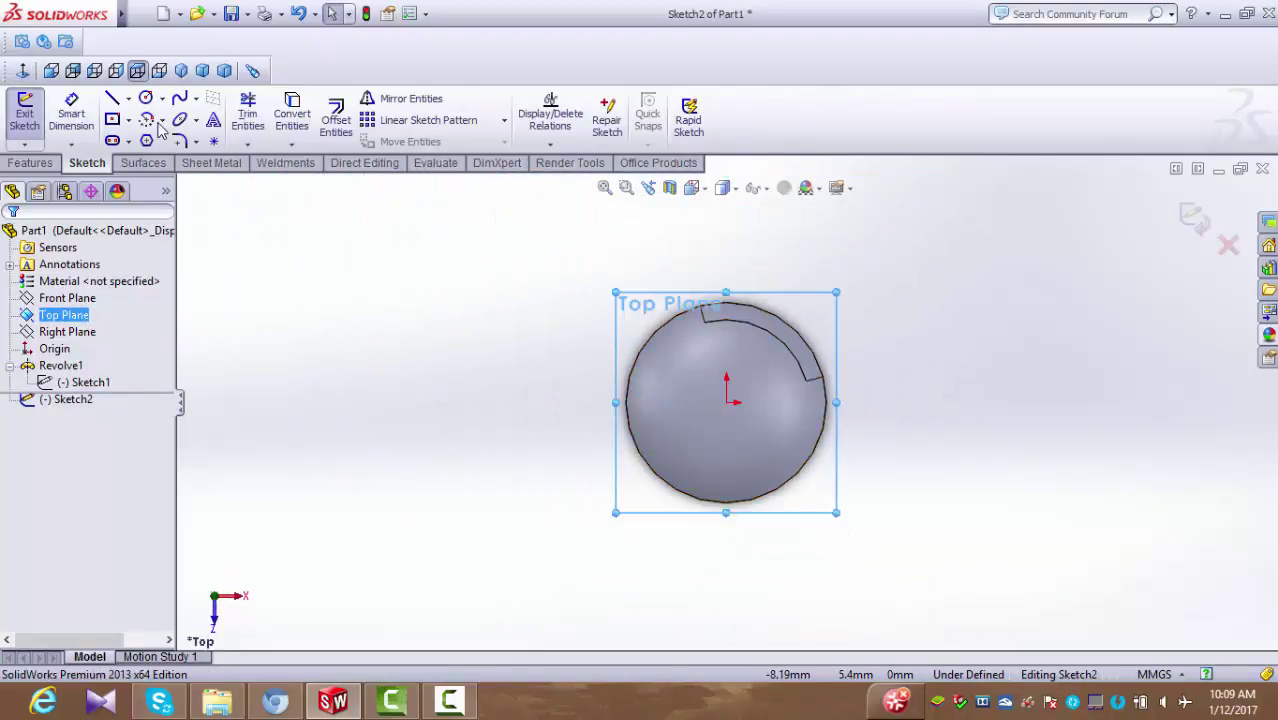
left_click(147, 141)
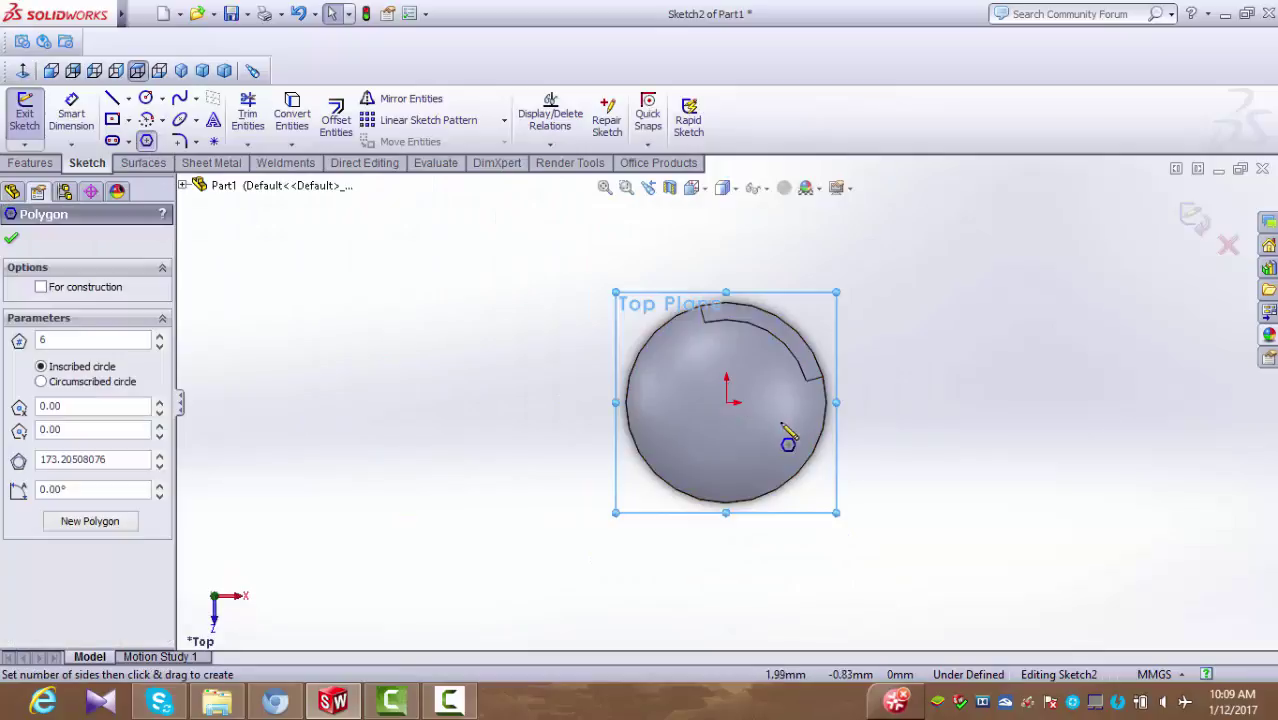
left_click(726, 402)
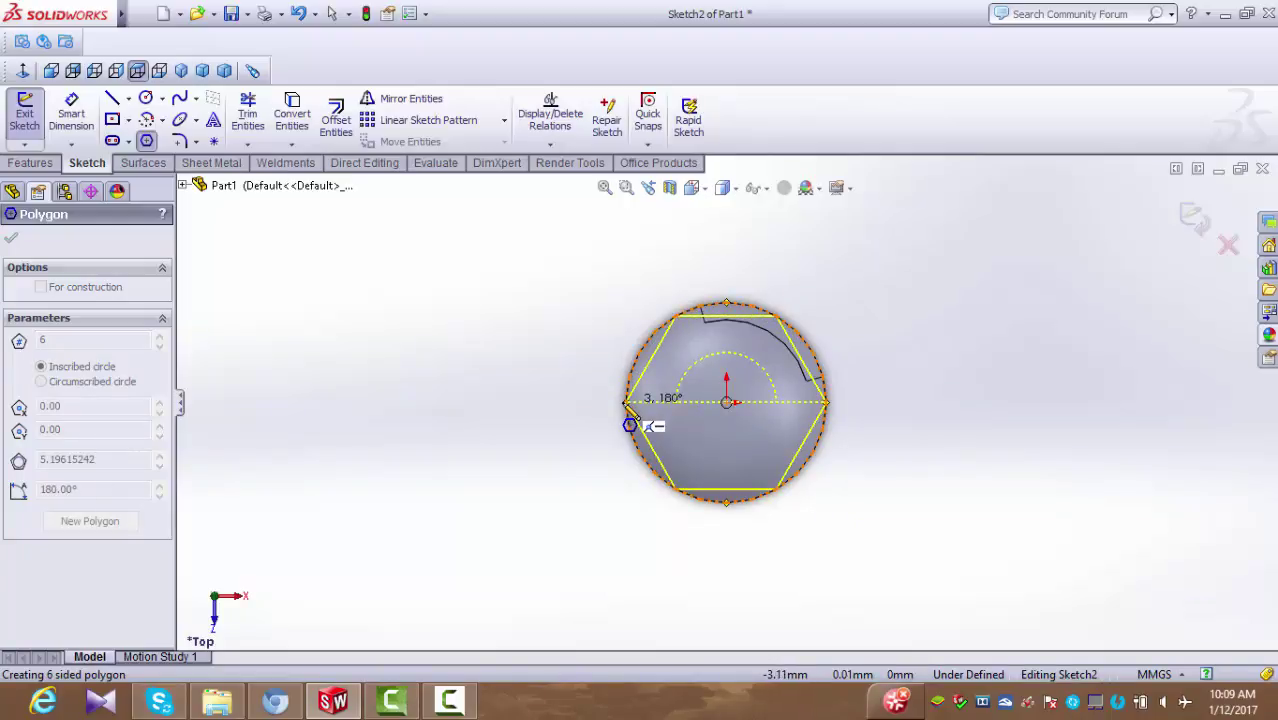
left_click(626, 403)
left_click(11, 237)
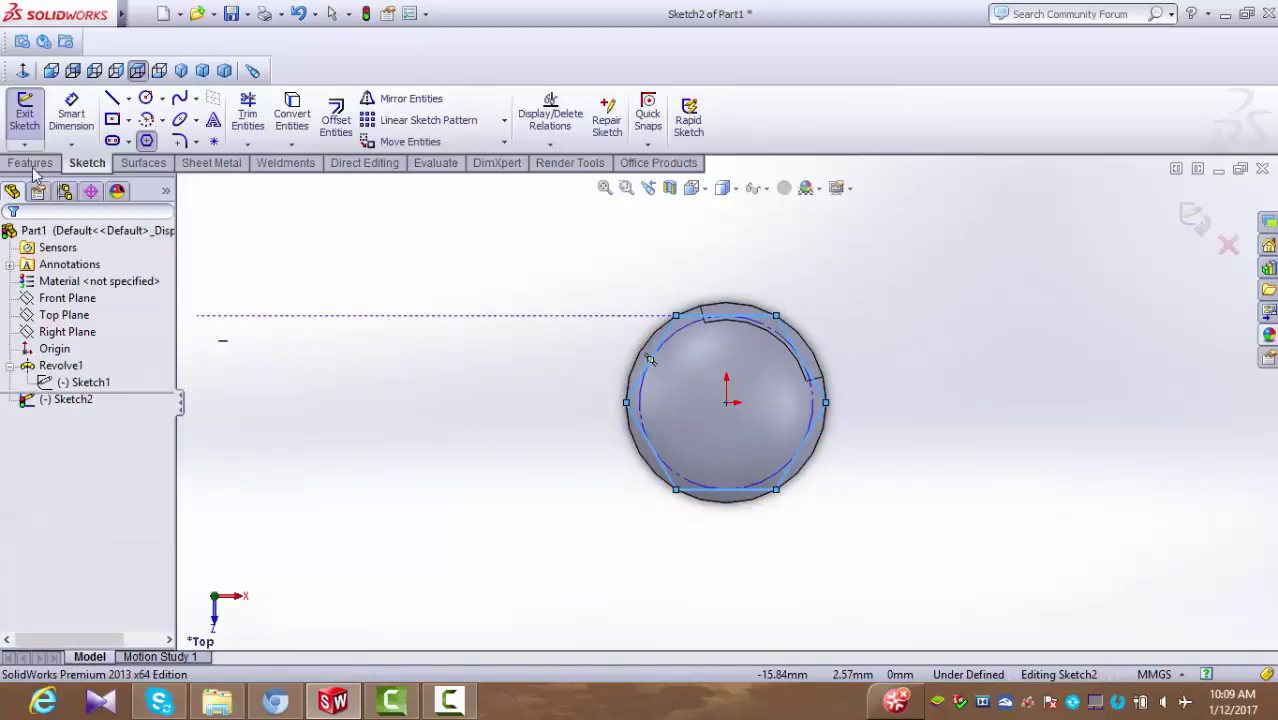
left_click(27, 122)
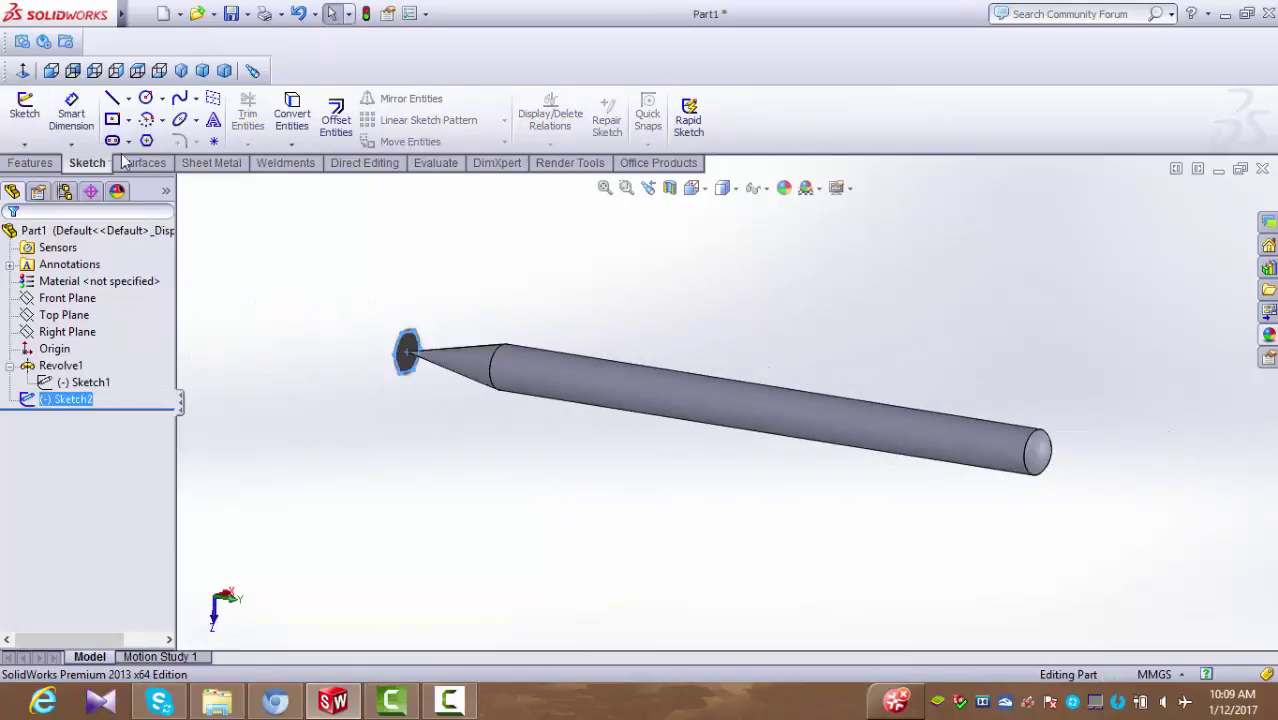
Extruded-cut the hexagon Through All with Flip side to cut, leaving a hexagonal body.
left_click(40, 164)
left_click(268, 118)
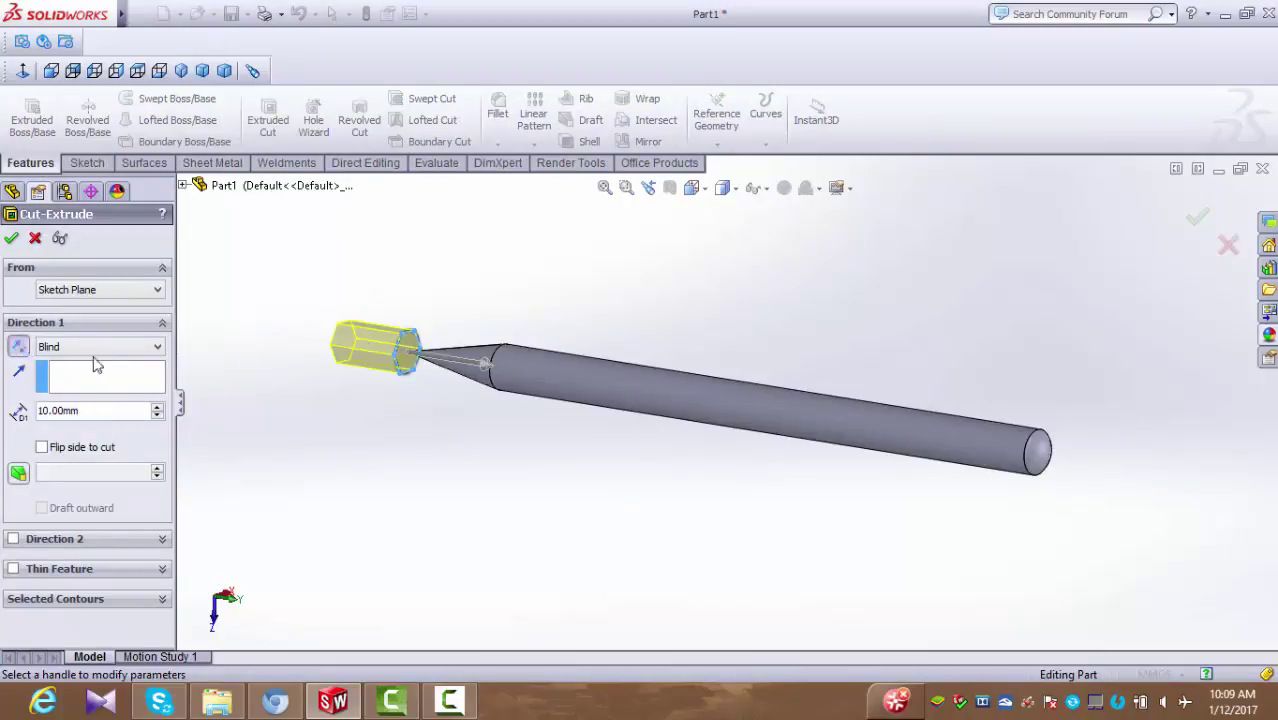
left_click(100, 346)
left_click(84, 385)
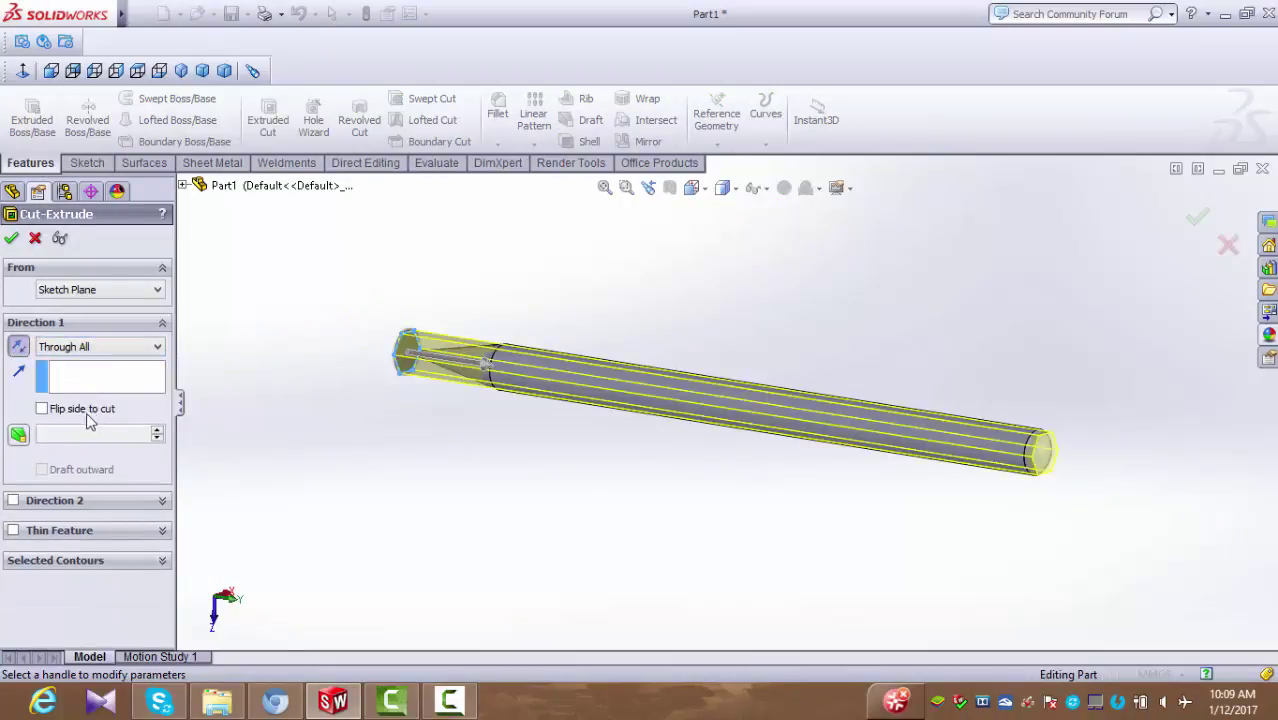
left_click(42, 409)
left_click(12, 240)
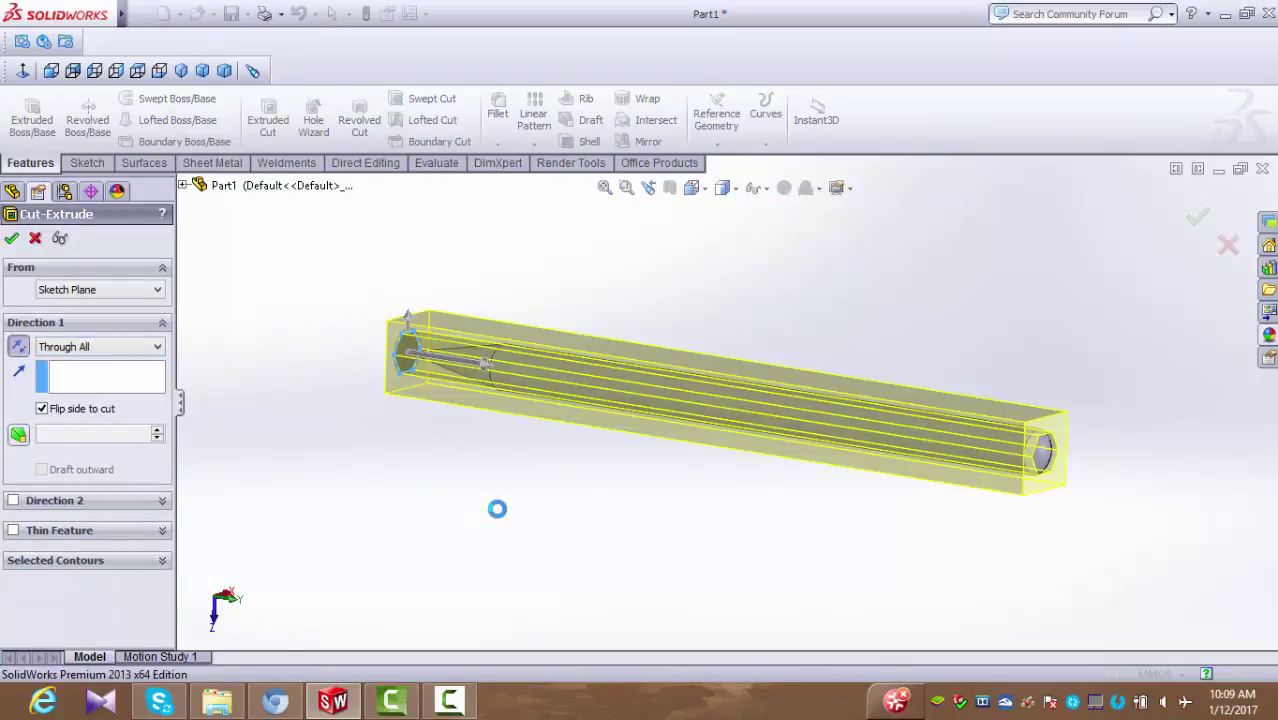
mouse_move(682, 509)
middle_mouse_down()
mouse_move(685, 465)
mouse_move(782, 531)
mouse_move(666, 594)
mouse_move(756, 466)
mouse_move(770, 516)
middle_mouse_up()
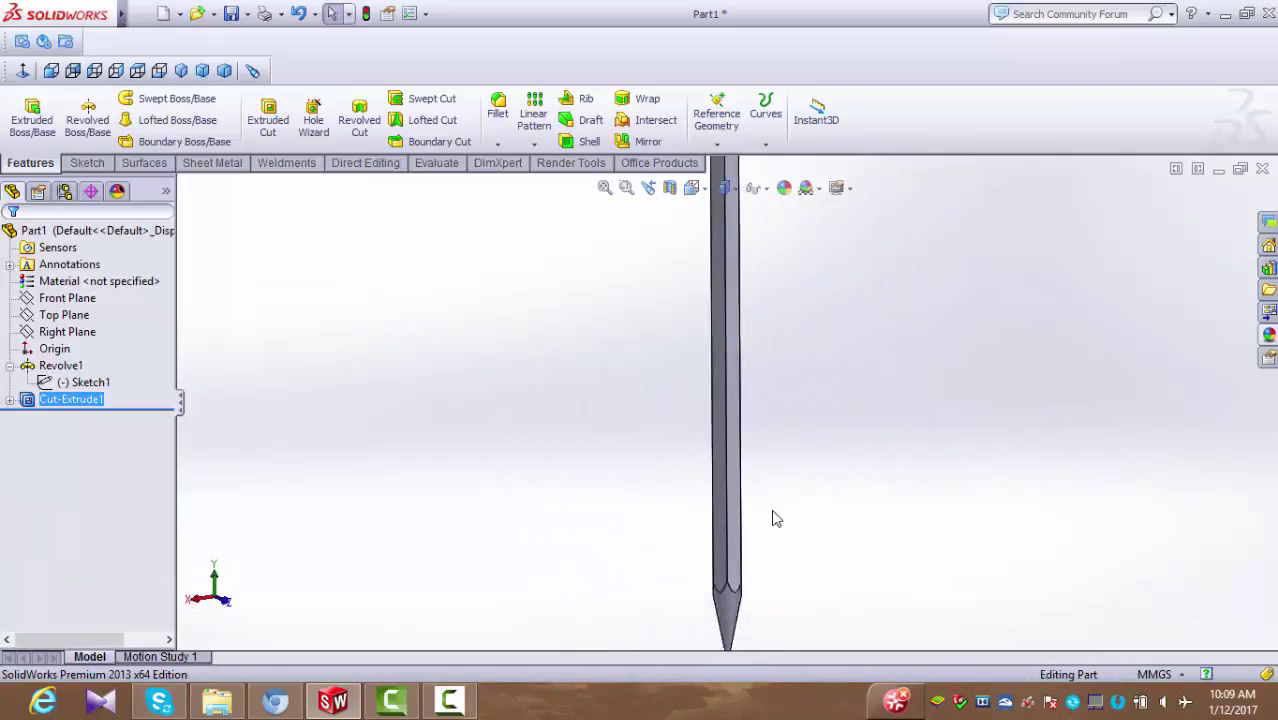
Sketch a horizontal line across the pencil body on the Front Plane.
left_click(67, 298)
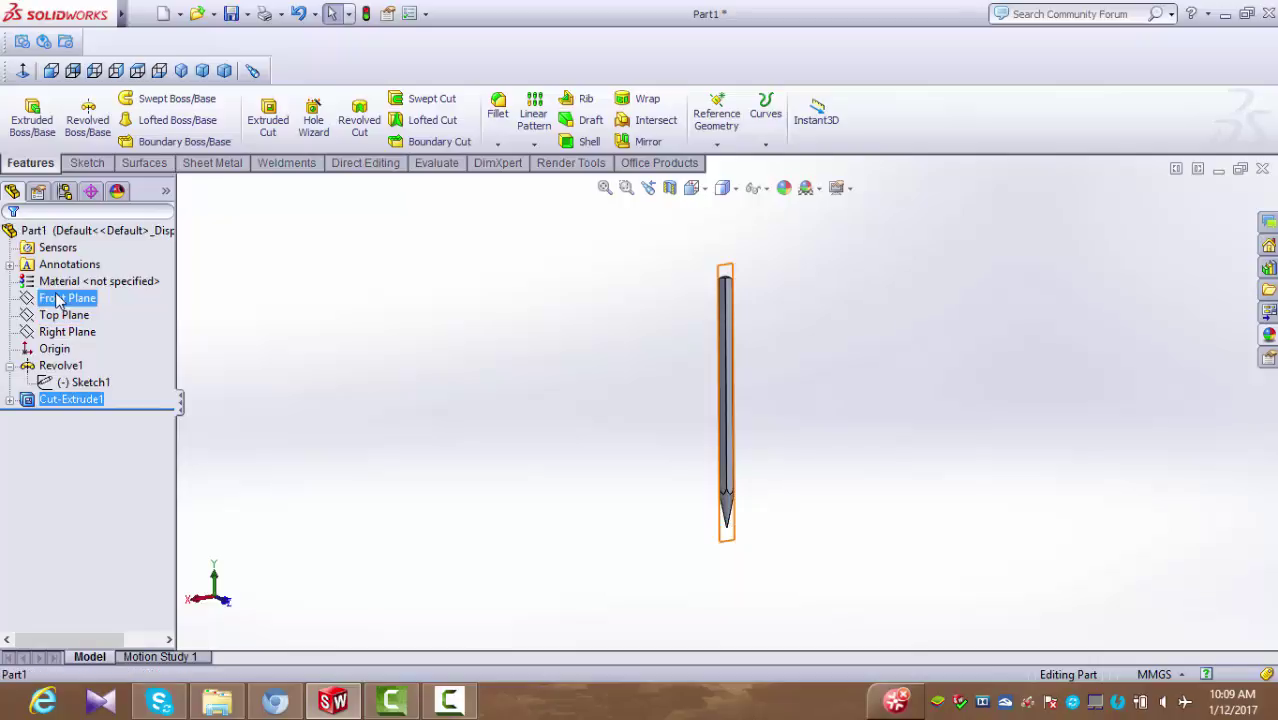
left_click(86, 267)
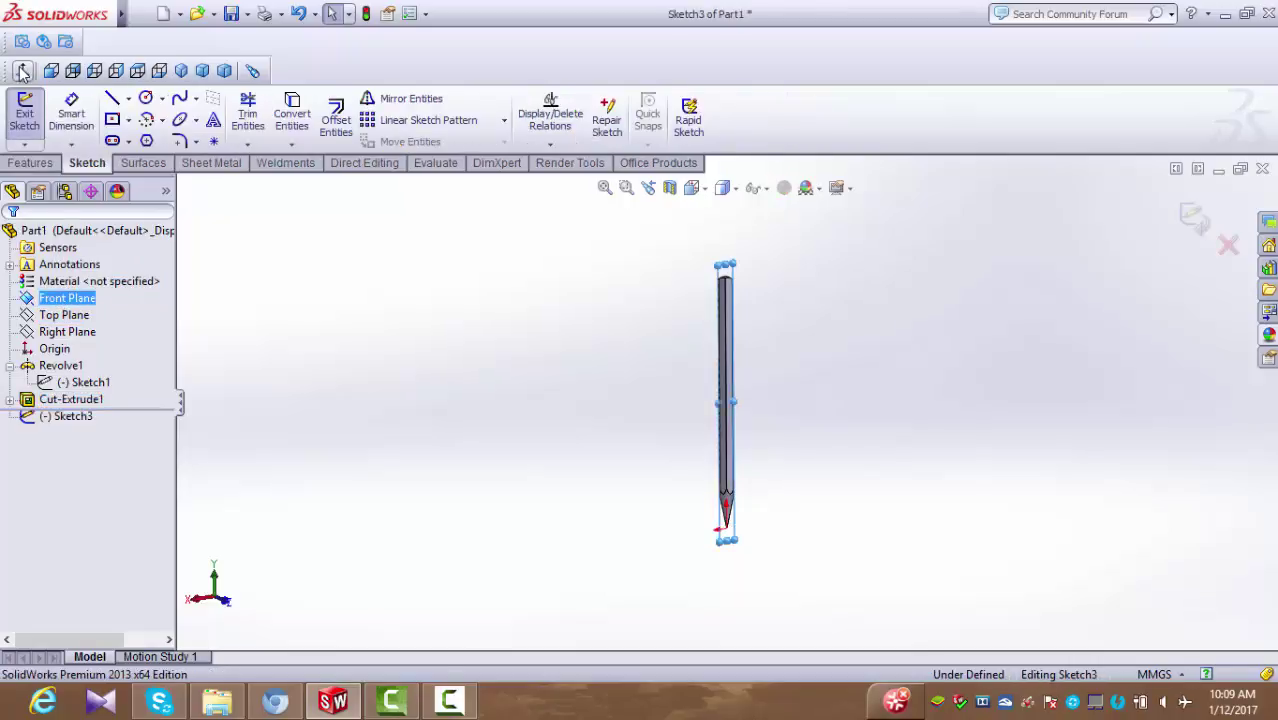
scroll(740, 330, "down", 3)
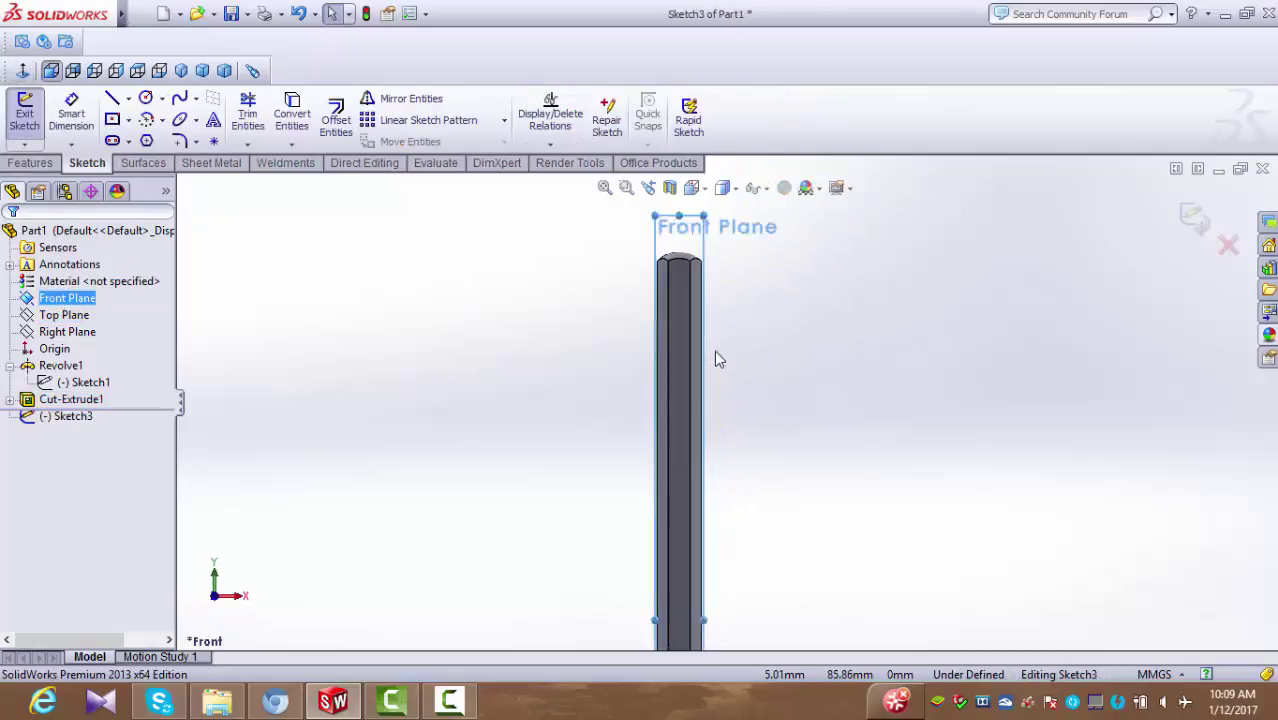
scroll(714, 350, "down", 2)
left_click(113, 99)
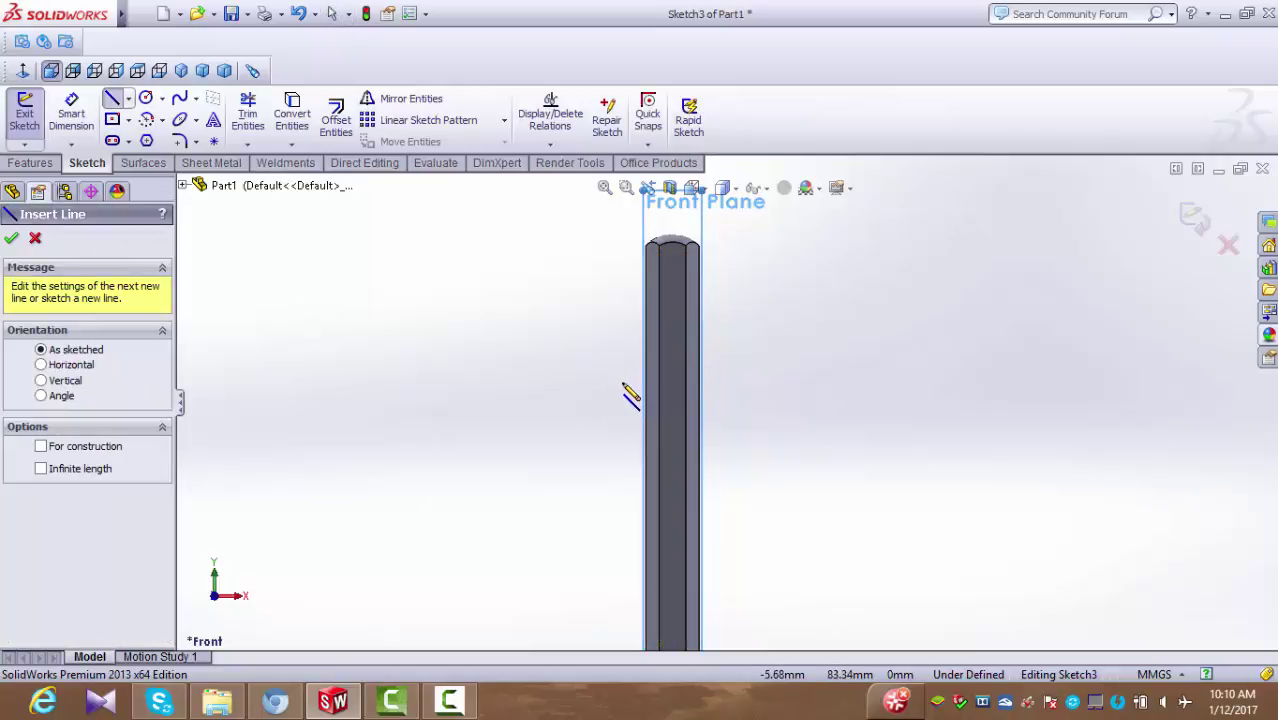
left_click_drag(622, 382, 751, 382)
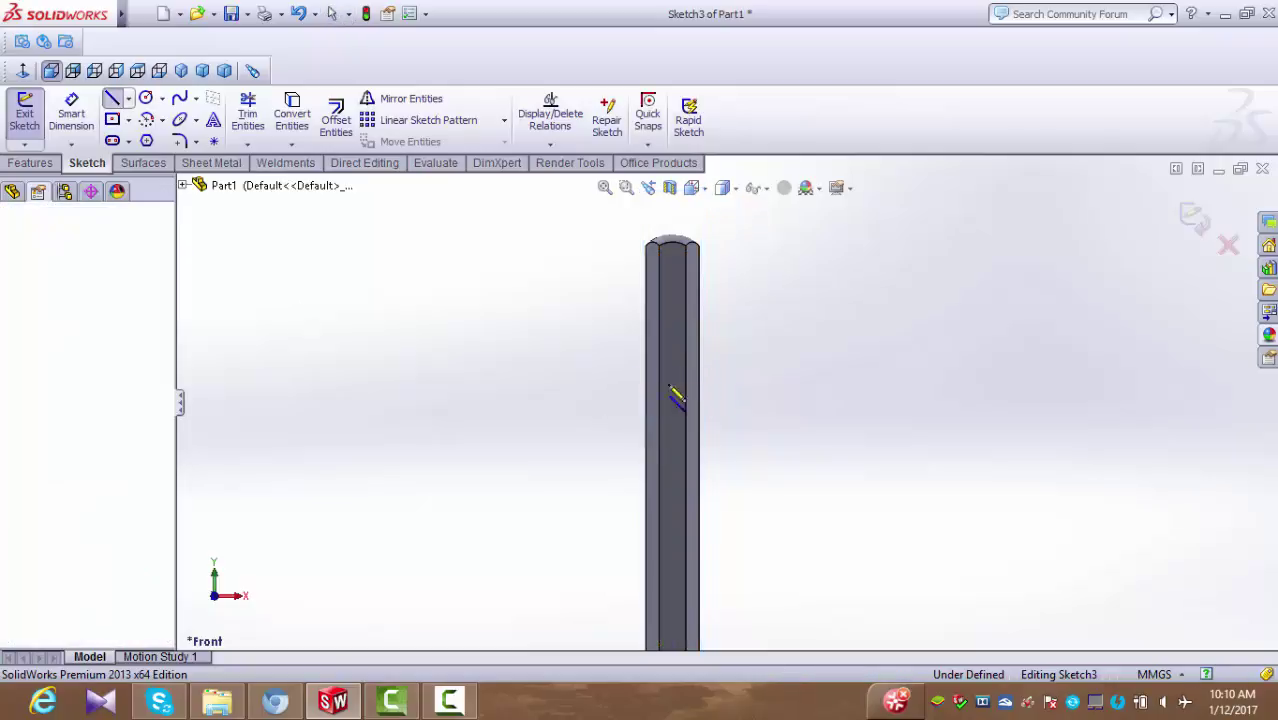
right_click(558, 334)
left_click(530, 168)
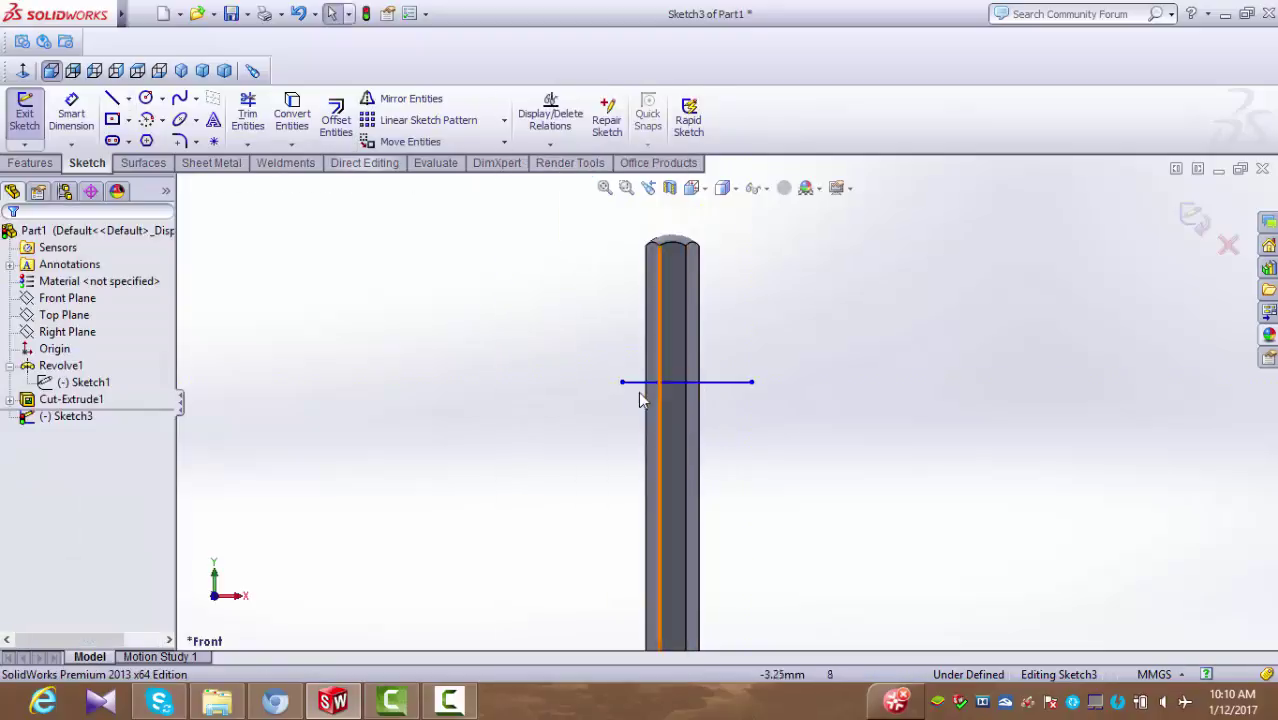
Offset the horizontal line by 2 mm to make a parallel copy.
left_click(639, 390)
left_click(336, 118)
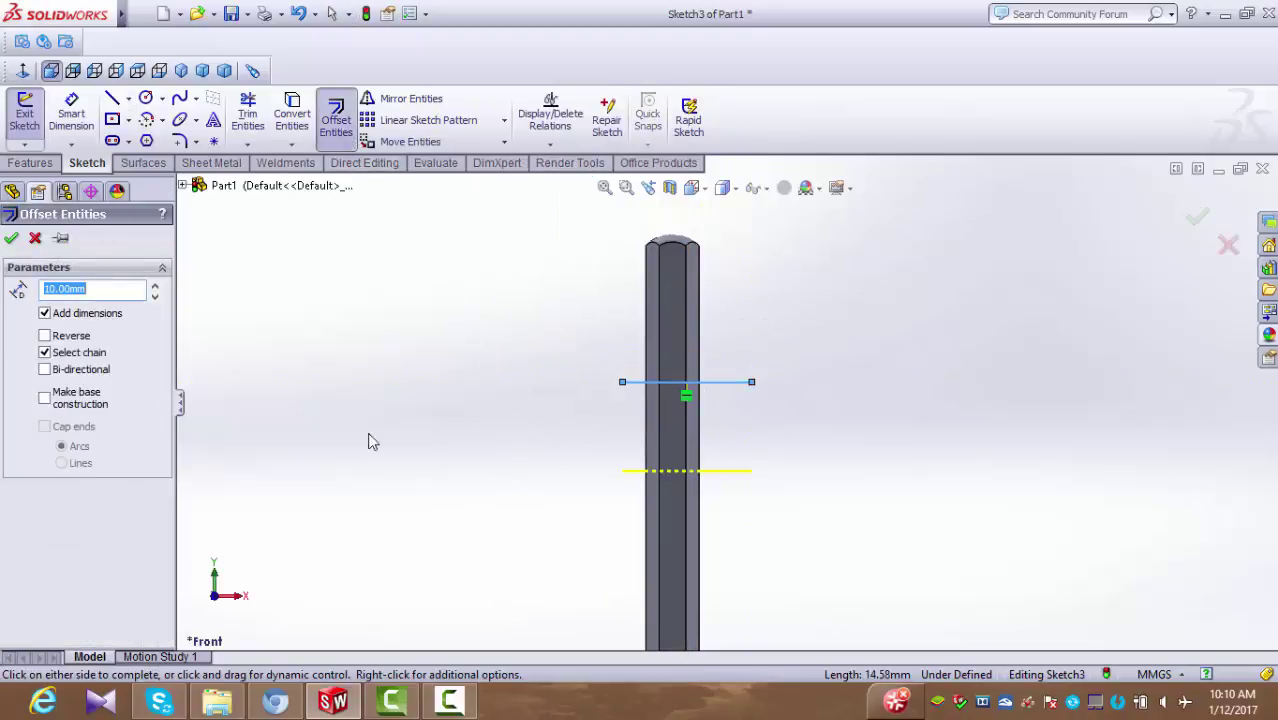
type("2")
key("Return")
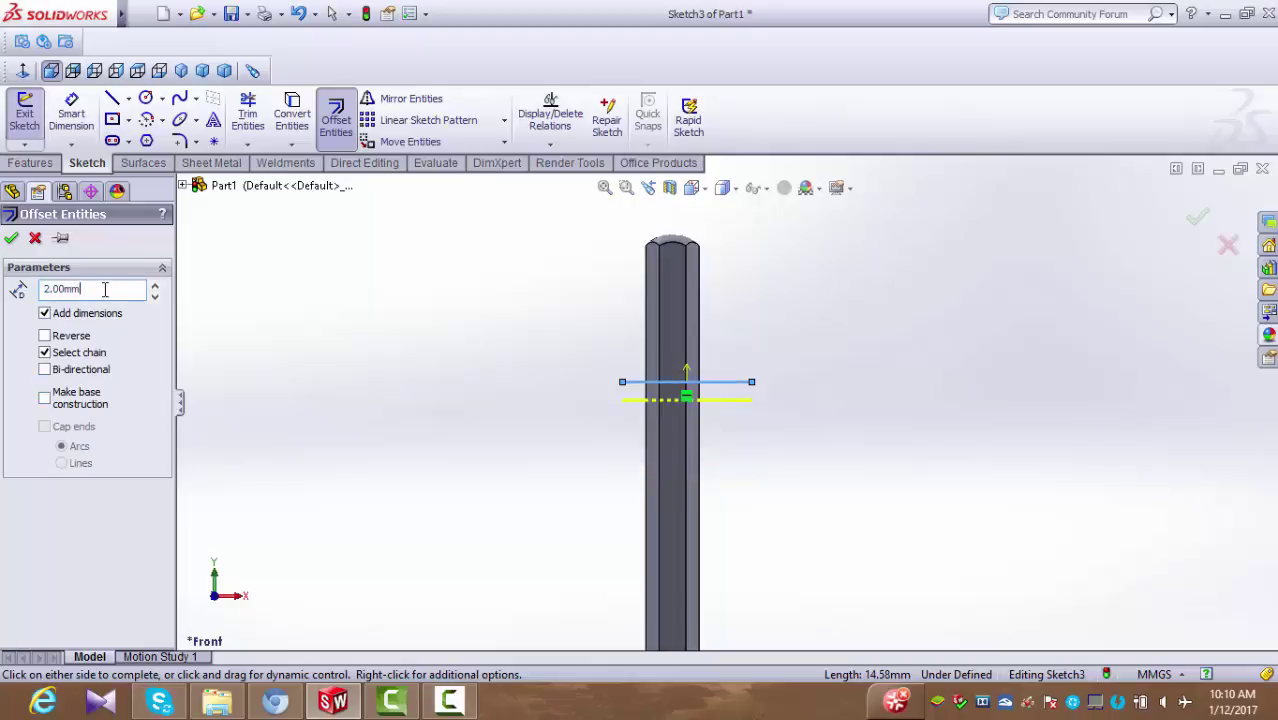
left_click(11, 239)
key("f")
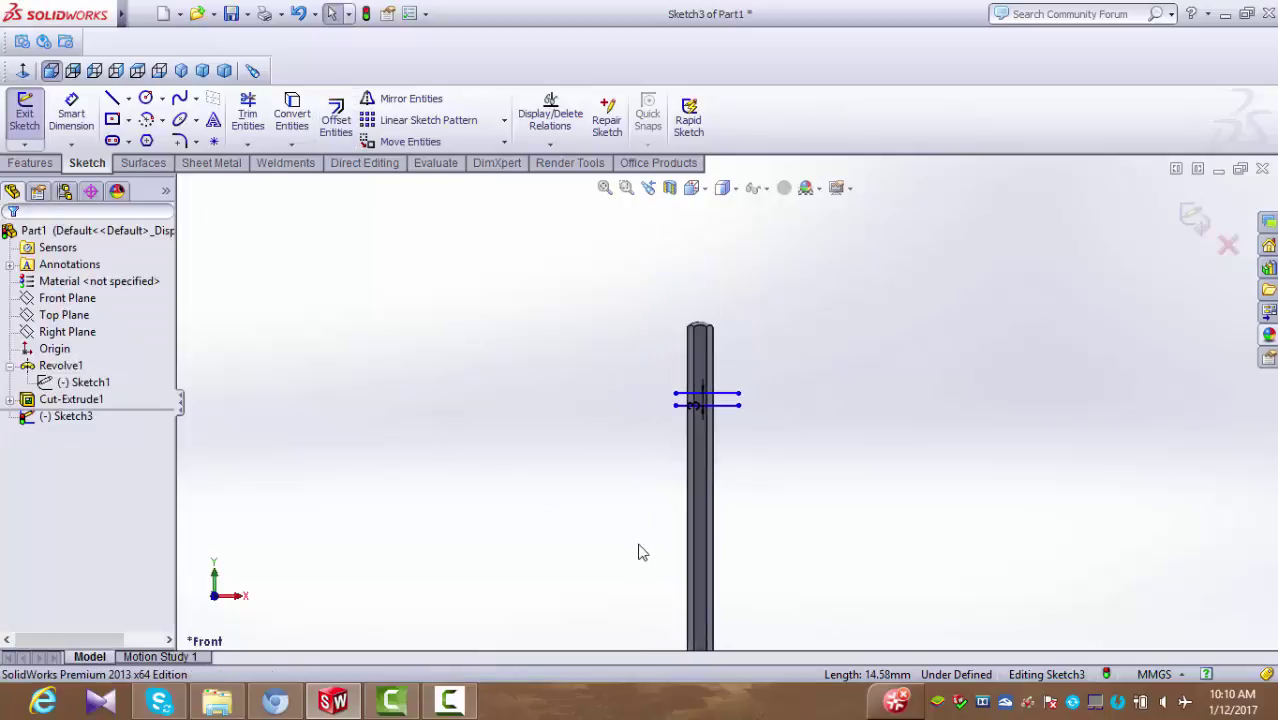
Start a projection Split Line using the two sketched lines near the top.
left_click(38, 165)
left_click(765, 113)
left_click(800, 170)
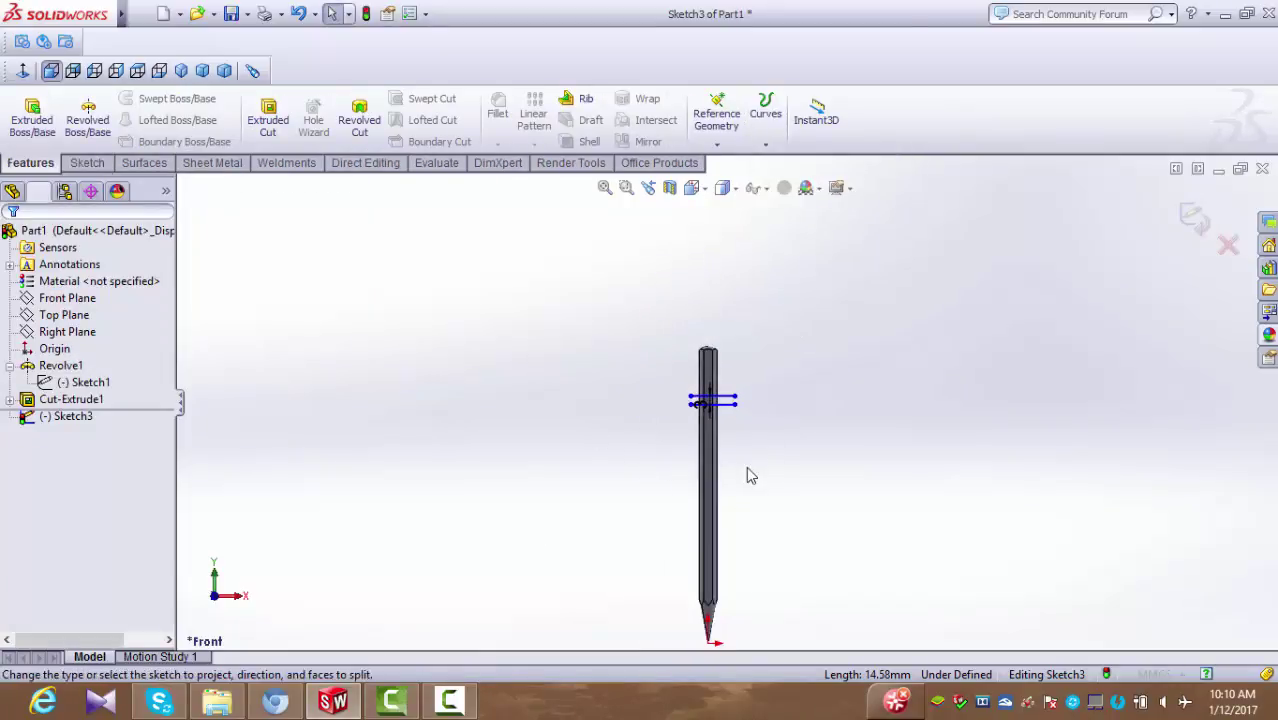
scroll(703, 392, "down", 5)
Select all six hexagonal side faces of the pencil and confirm Split Line1.
left_click(703, 392)
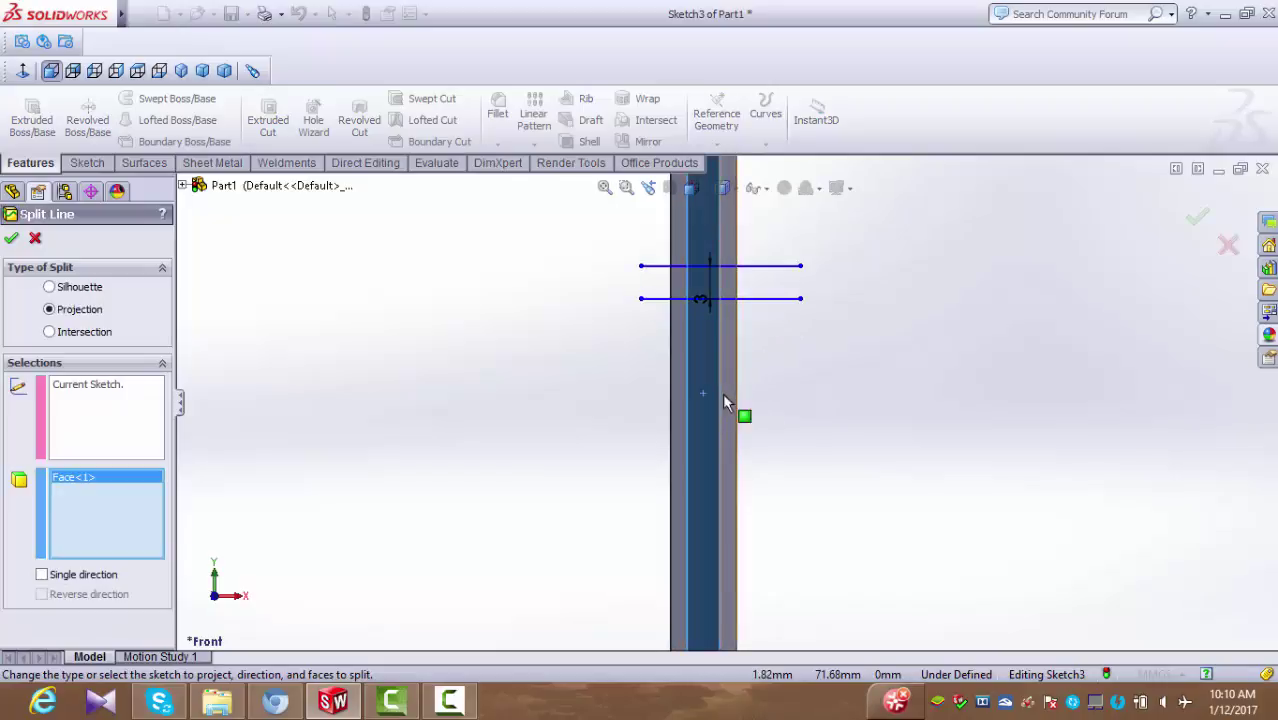
left_click(725, 400)
mouse_move(750, 451)
middle_mouse_down()
mouse_move(765, 433)
mouse_move(693, 465)
mouse_move(748, 390)
mouse_move(713, 491)
middle_mouse_up()
left_click(770, 442)
left_click(768, 390)
left_click(754, 372)
mouse_move(787, 366)
middle_mouse_down()
mouse_move(739, 537)
mouse_move(758, 413)
middle_mouse_up()
left_click(755, 386)
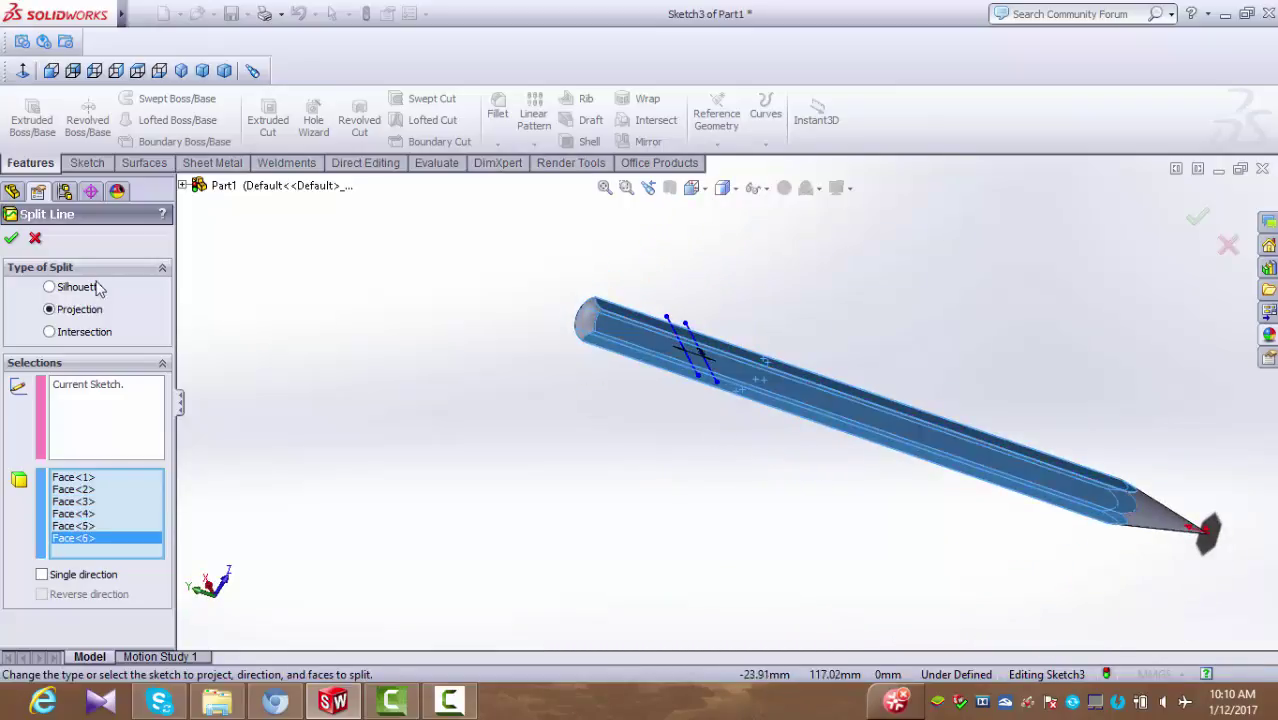
left_click(12, 238)
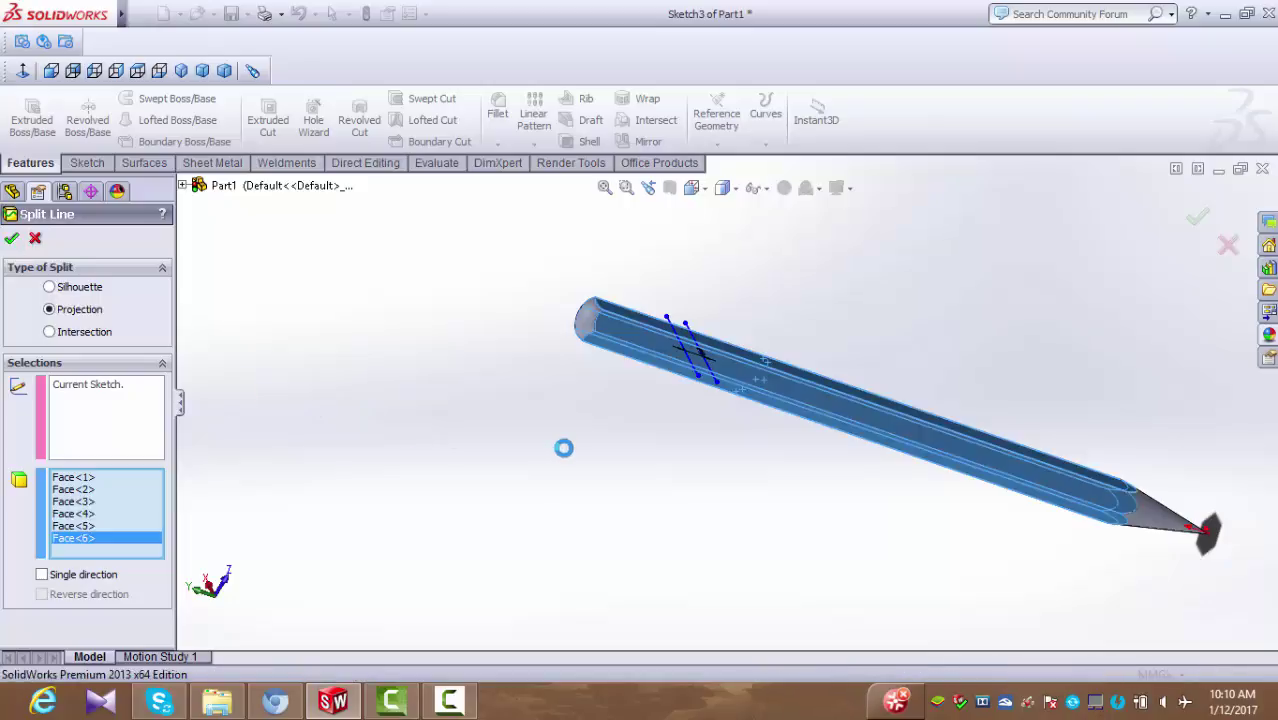
middle_click_drag(563, 448, 863, 352)
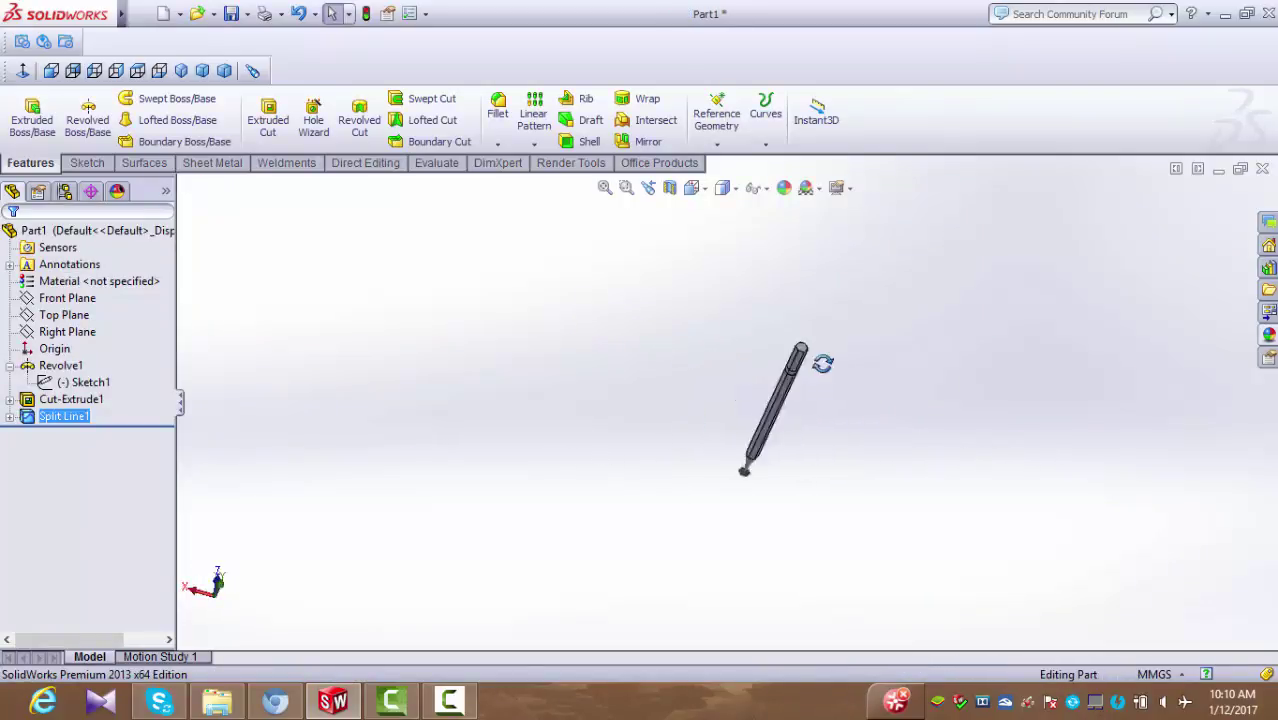
Start a new sketch on the Front Plane, viewed face-on.
mouse_move(822, 414)
middle_mouse_down()
mouse_move(927, 522)
mouse_move(755, 464)
mouse_move(736, 480)
mouse_move(739, 508)
mouse_move(700, 463)
mouse_move(718, 436)
middle_mouse_up()
key("Escape")
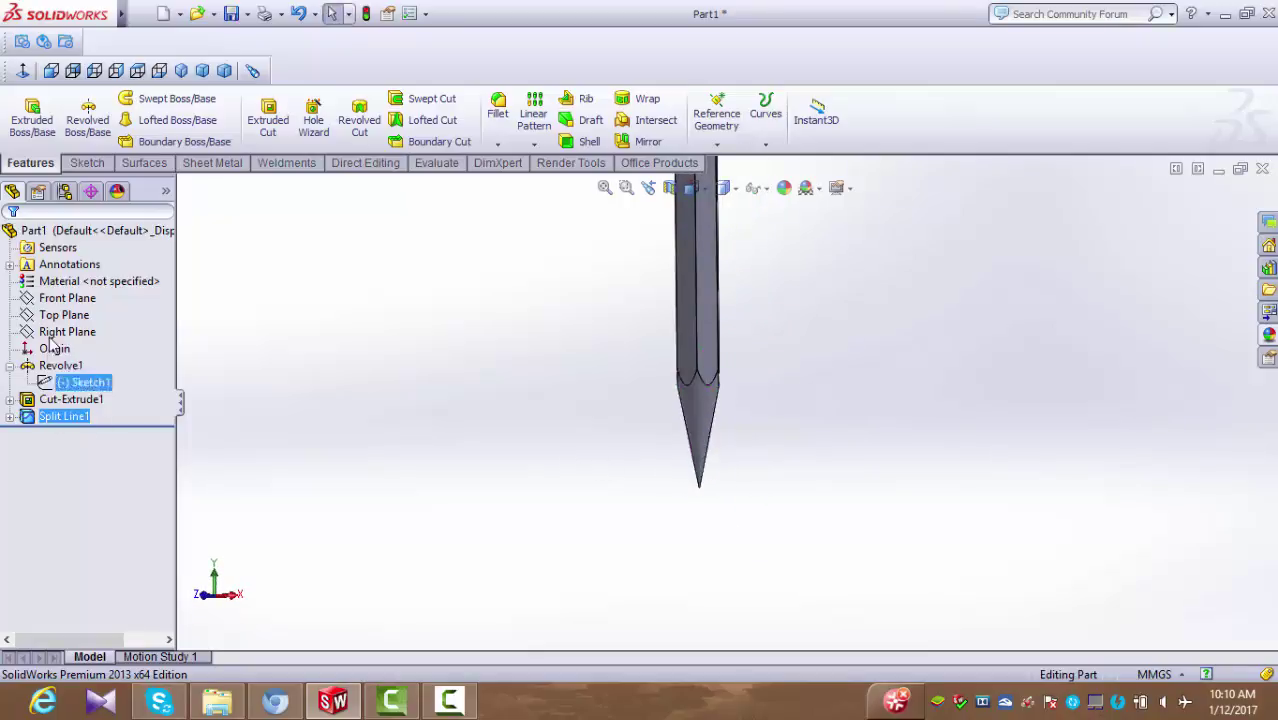
left_click(67, 299)
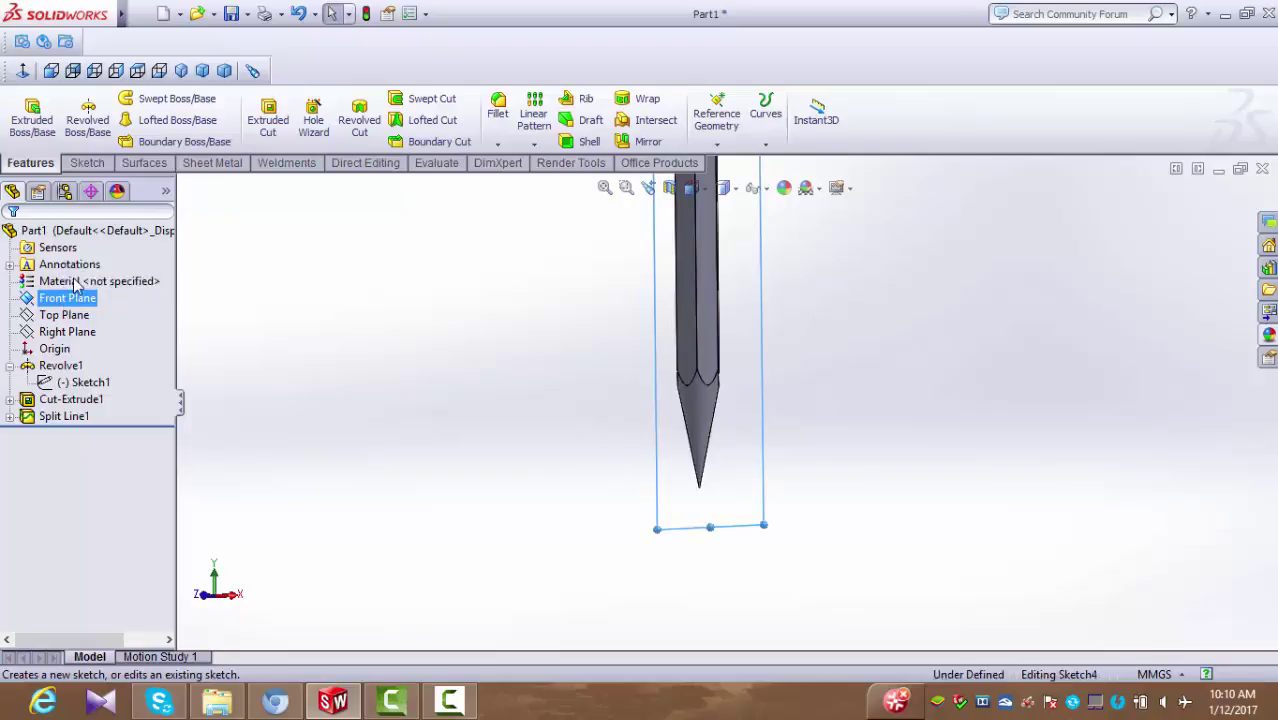
left_click(73, 277)
left_click(22, 71)
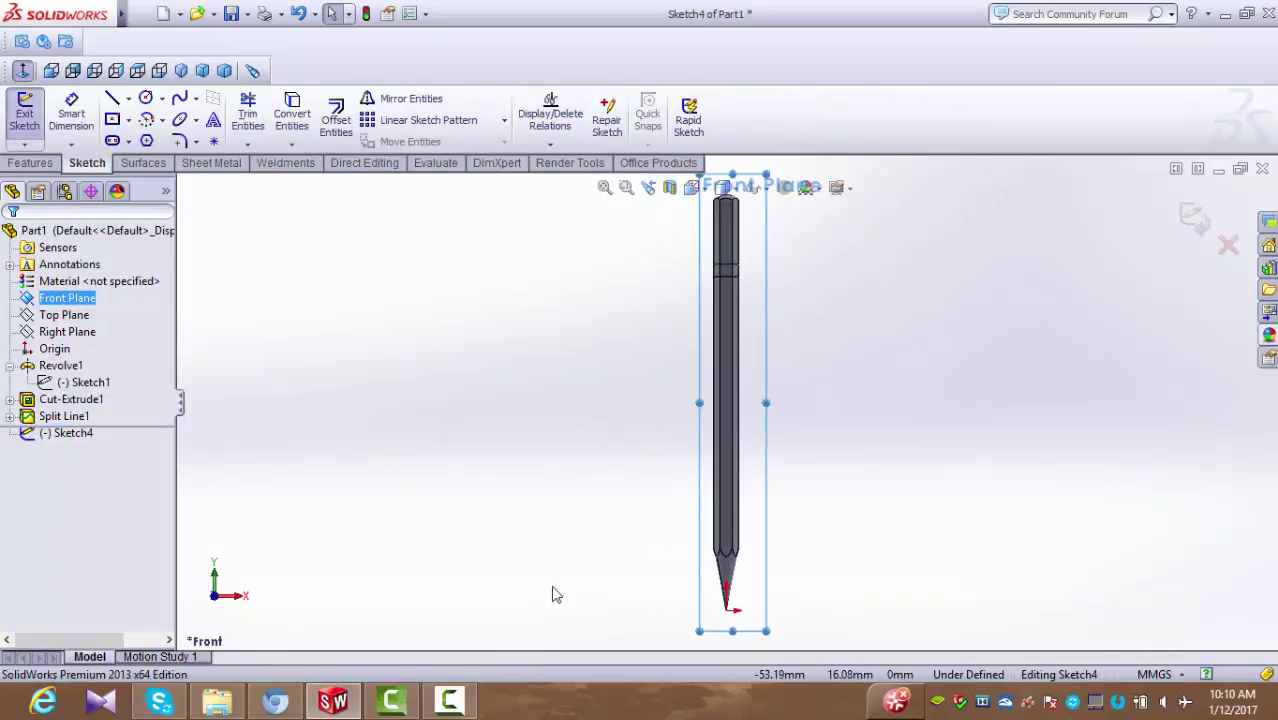
scroll(715, 420, "down", 3)
scroll(727, 340, "down", 2)
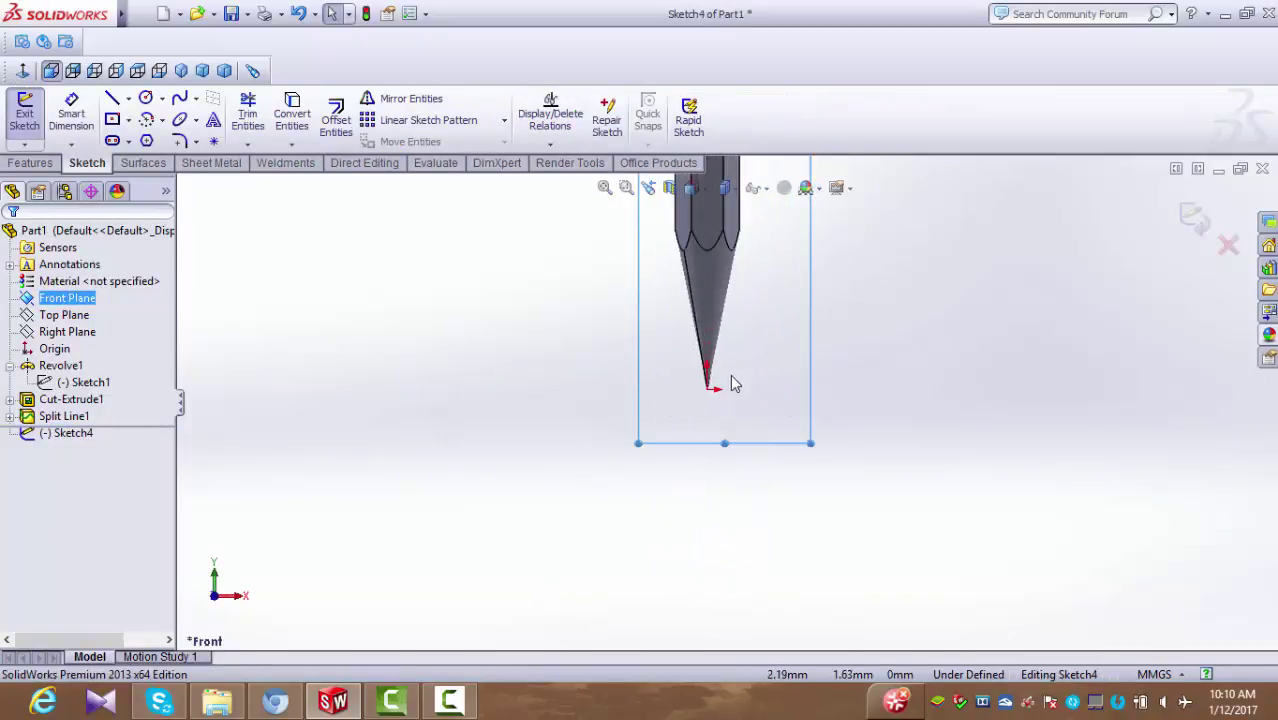
scroll(730, 374, "down", 2)
Sketch a slanted line across the tip cone and exit the sketch.
left_click(113, 98)
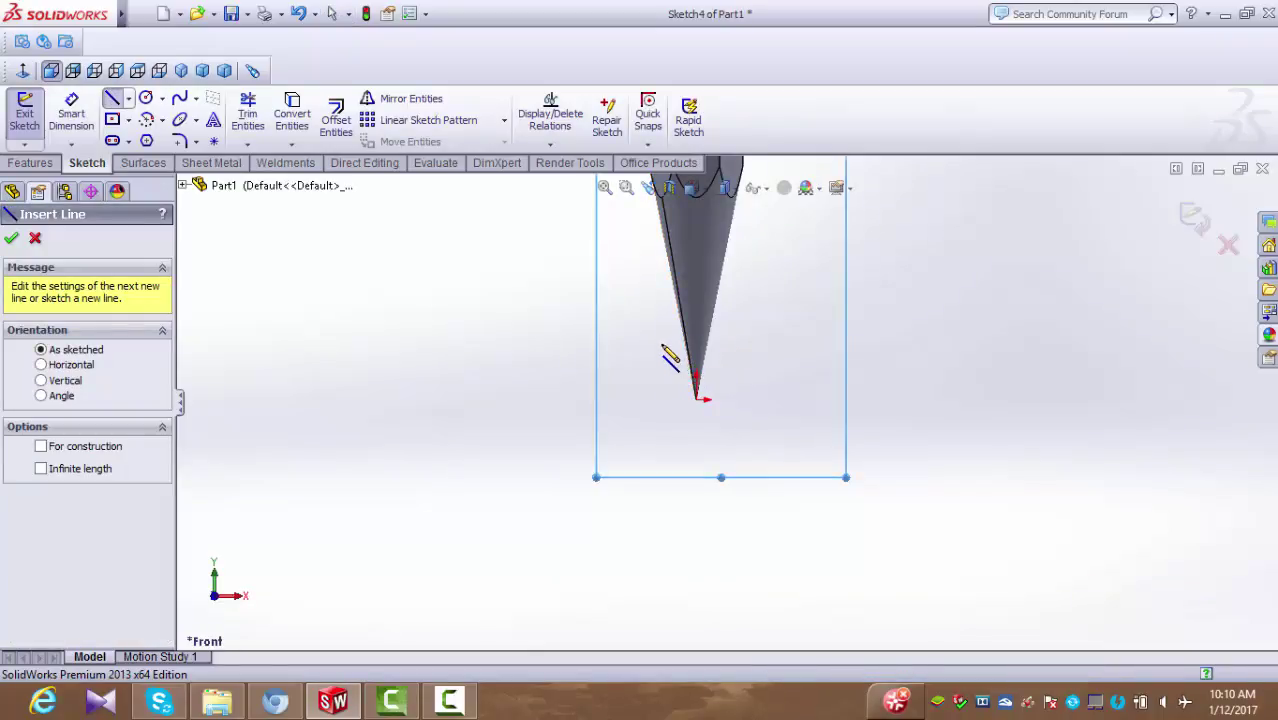
left_click(662, 346)
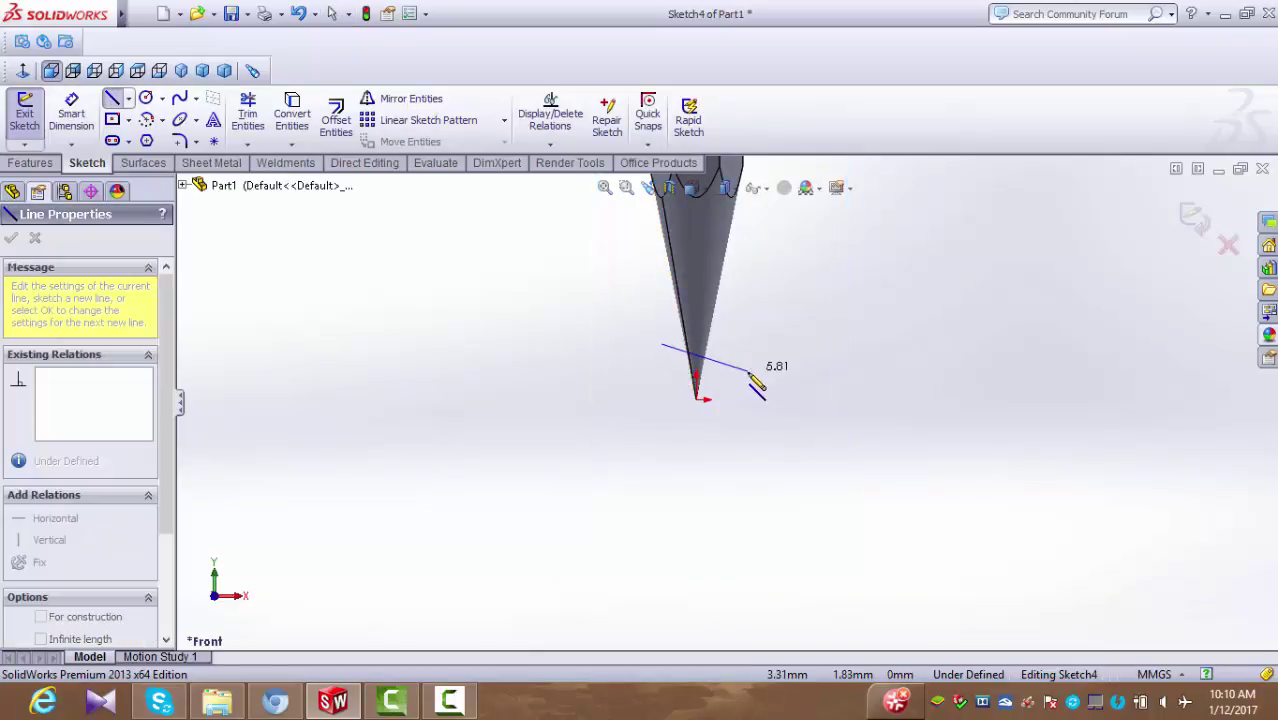
right_click(642, 320)
key("Escape")
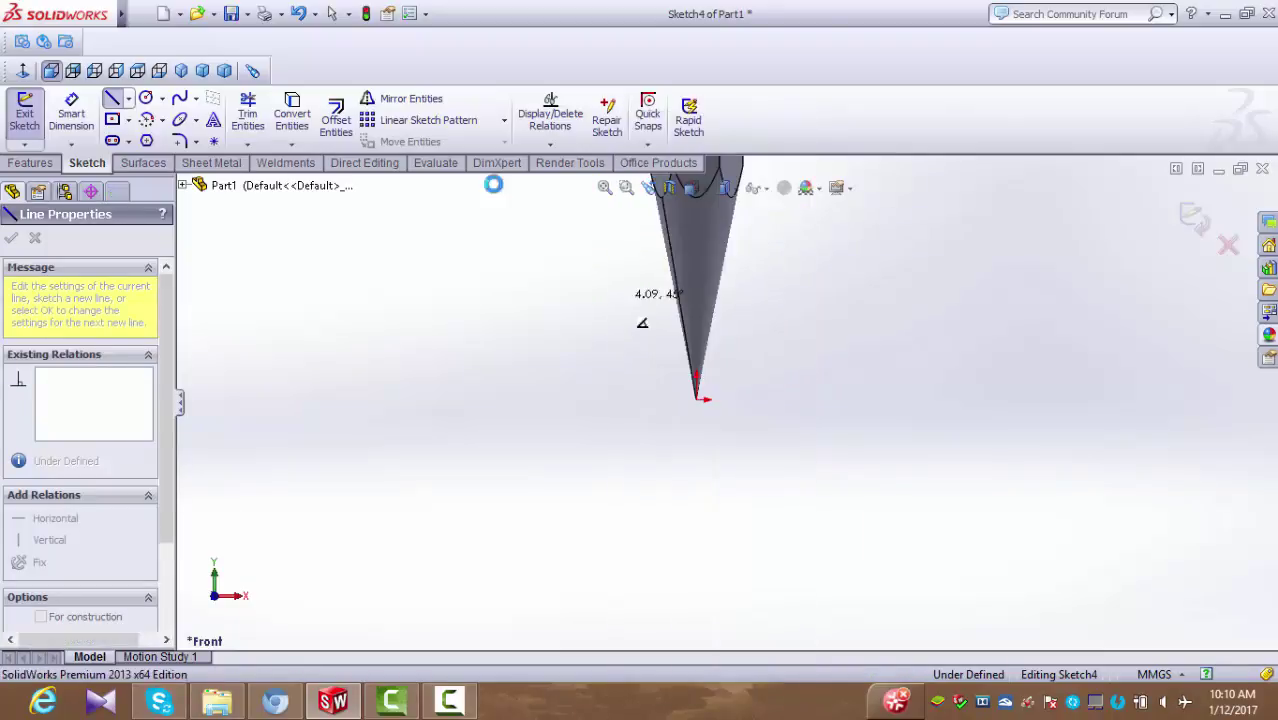
key("Escape")
left_click(115, 100)
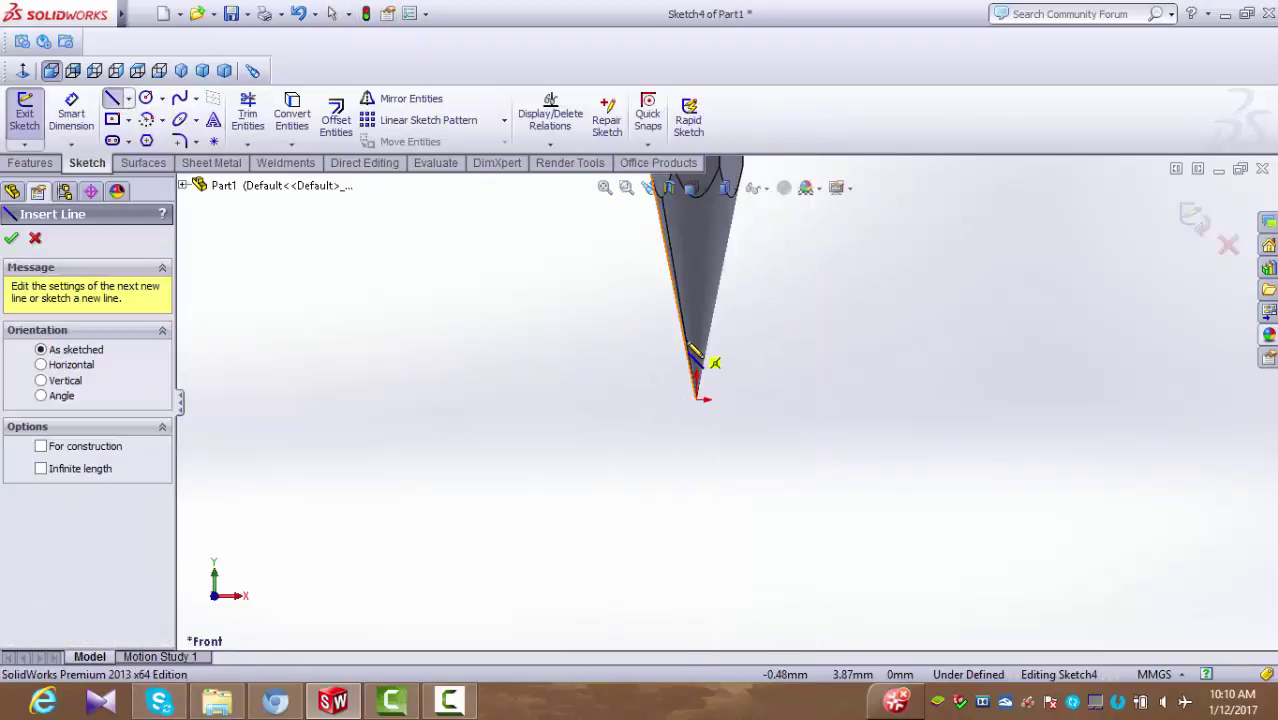
left_click(669, 332)
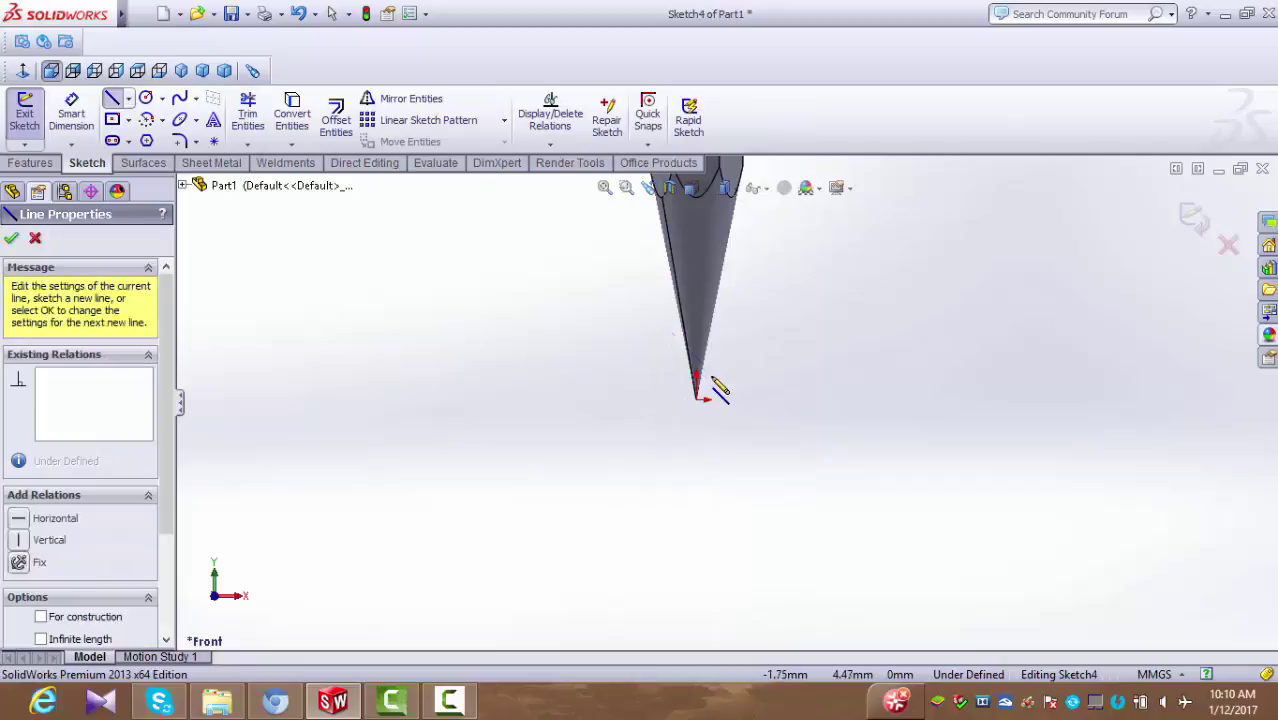
left_click(725, 371)
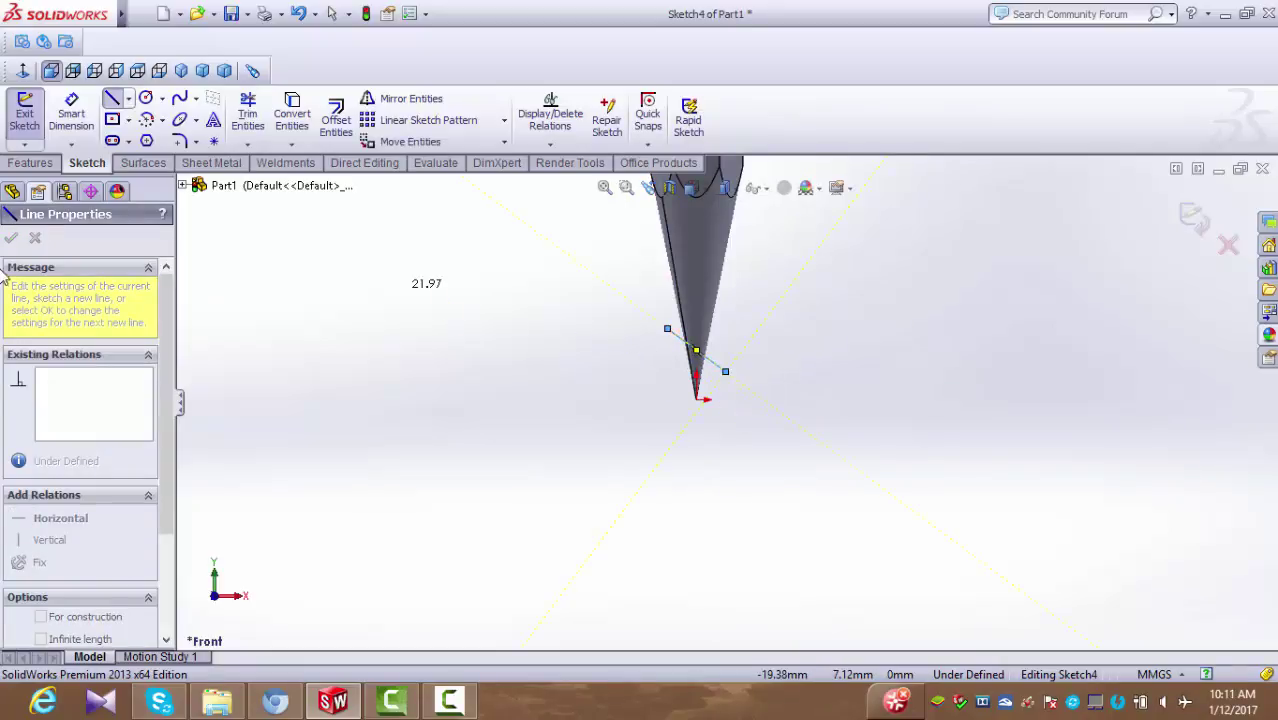
left_click(25, 118)
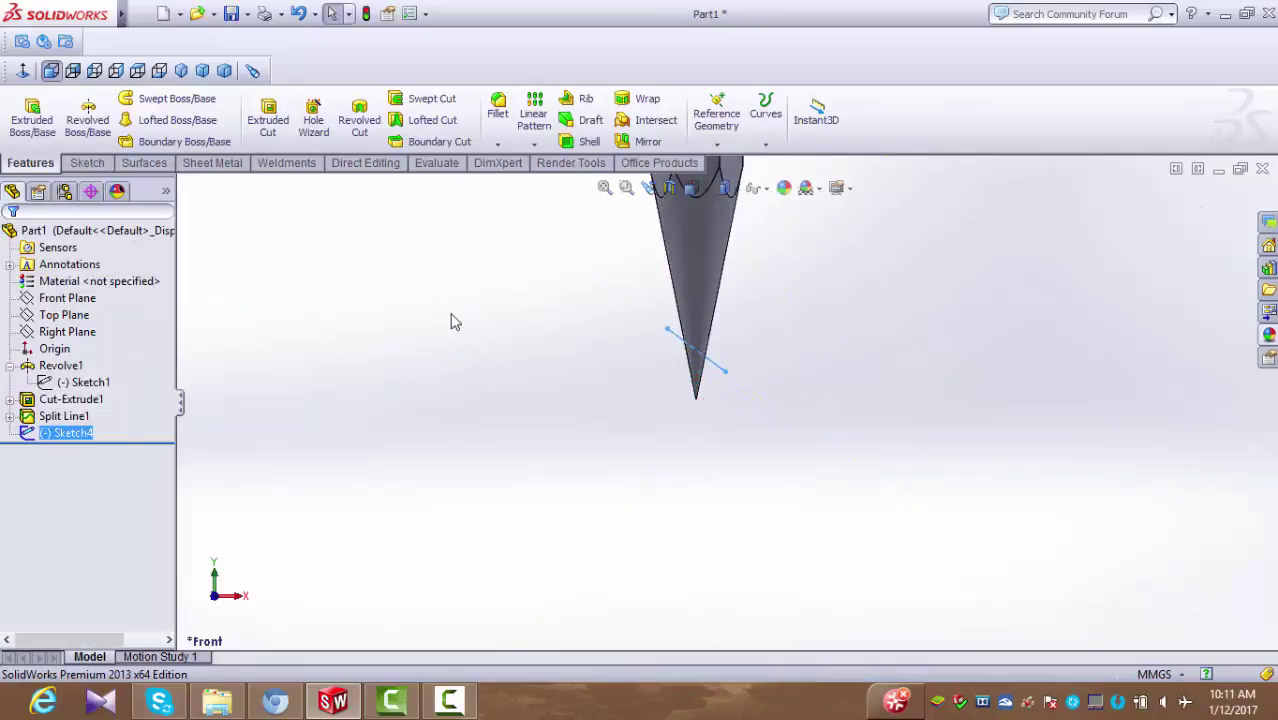
Split the conical tip face along the slanted line as Split Line2.
left_click(765, 110)
left_click(776, 163)
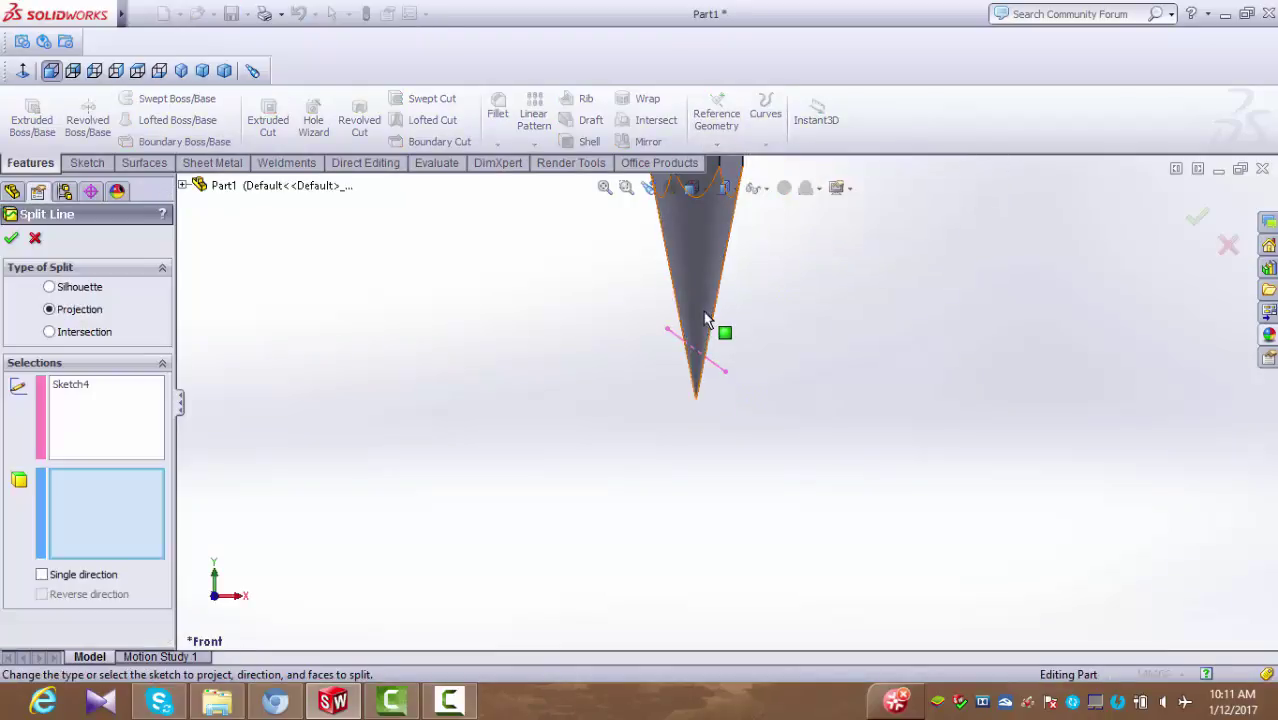
left_click(703, 310)
left_click(10, 238)
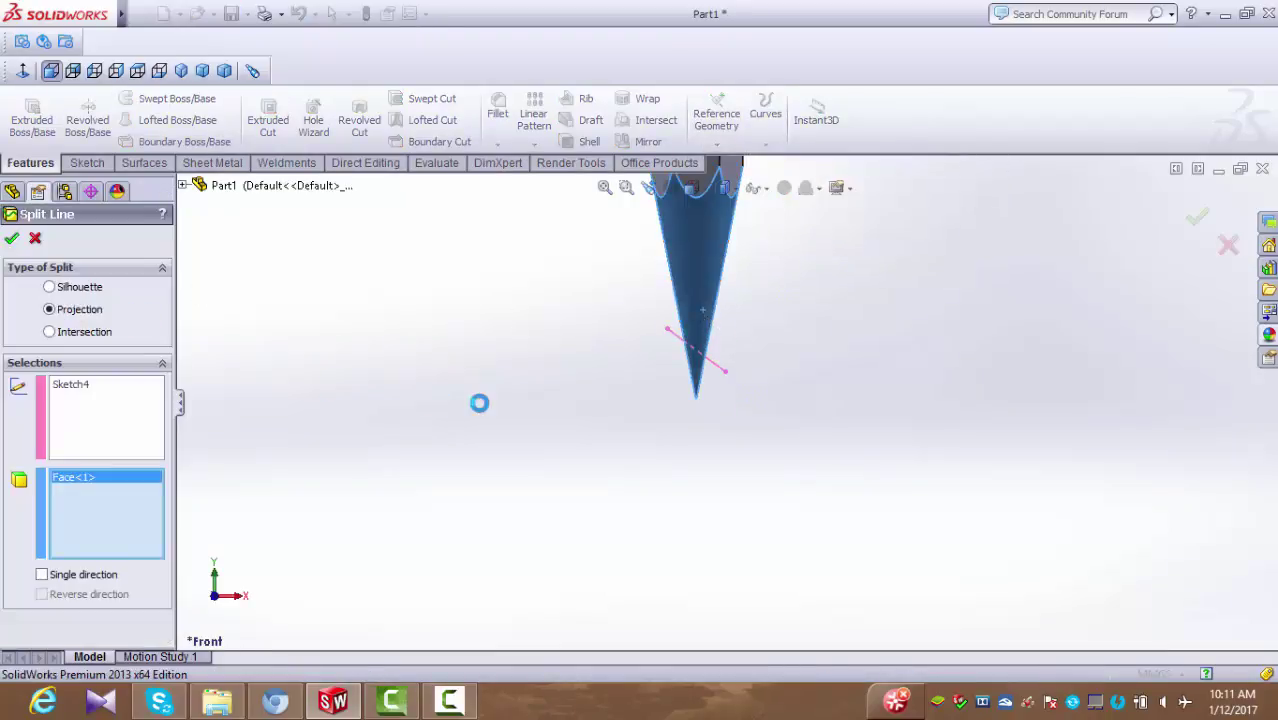
key("ctrl+1")
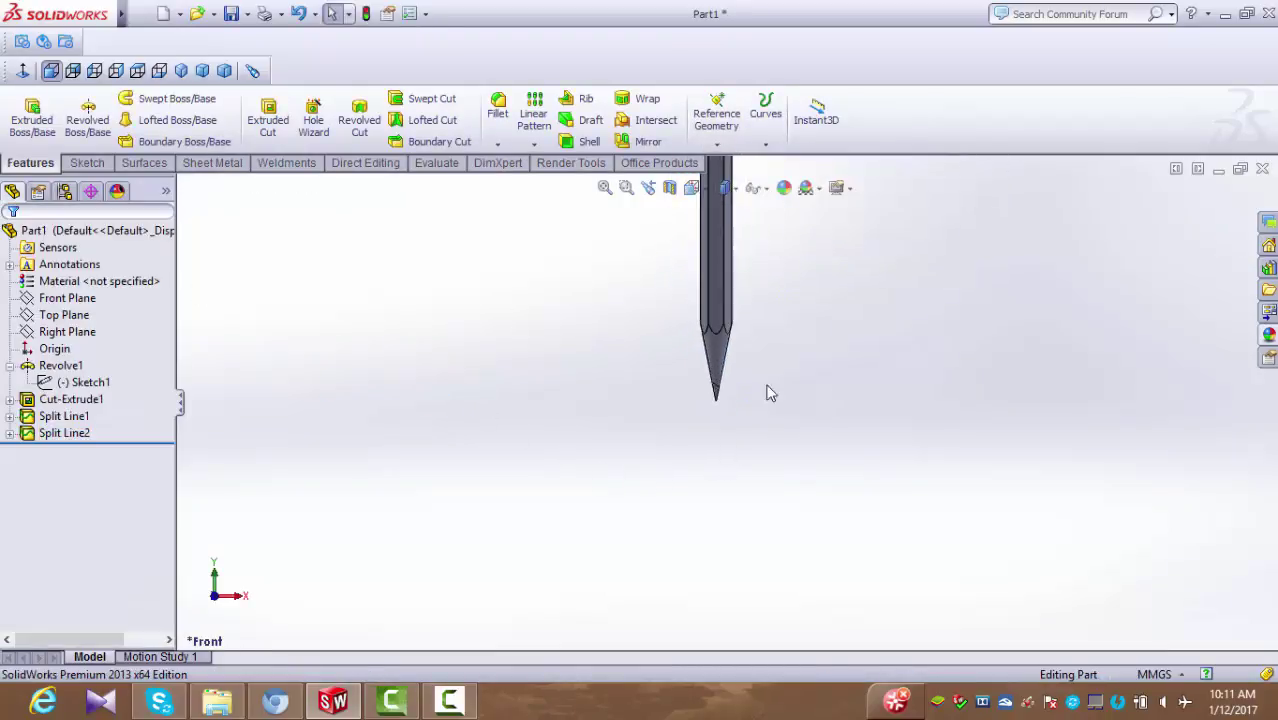
Enable the PhotoView 360 add-in and open Edit Decal from the Render Tools.
scroll(760, 375, "down", 2)
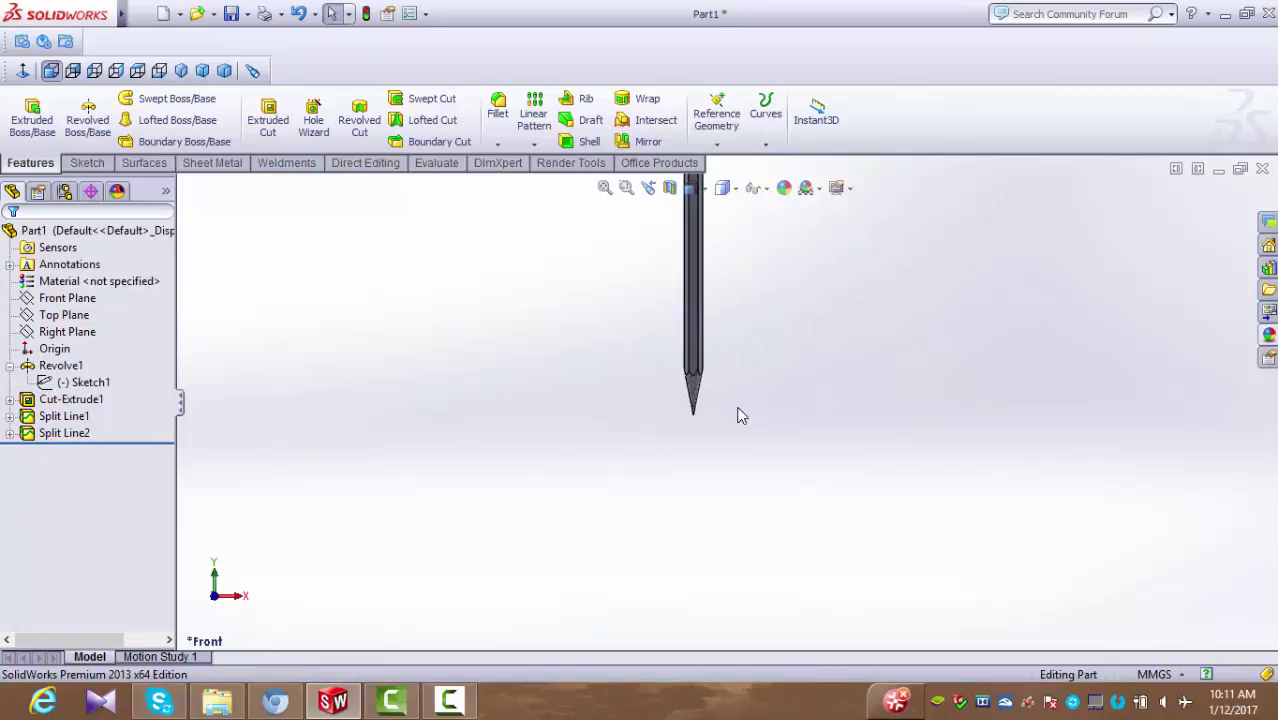
scroll(730, 430, "down", 2)
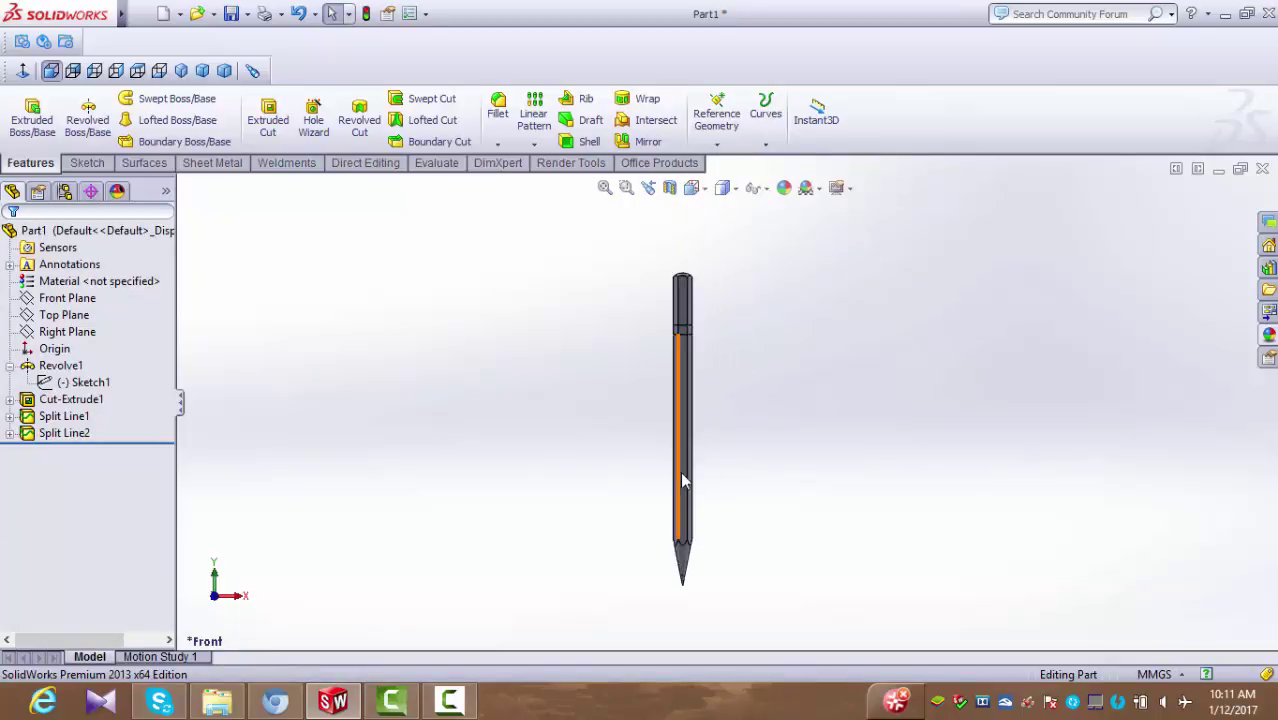
mouse_move(680, 396)
middle_mouse_down()
mouse_move(785, 391)
mouse_move(702, 280)
mouse_move(672, 350)
mouse_move(693, 371)
mouse_move(590, 331)
middle_mouse_up()
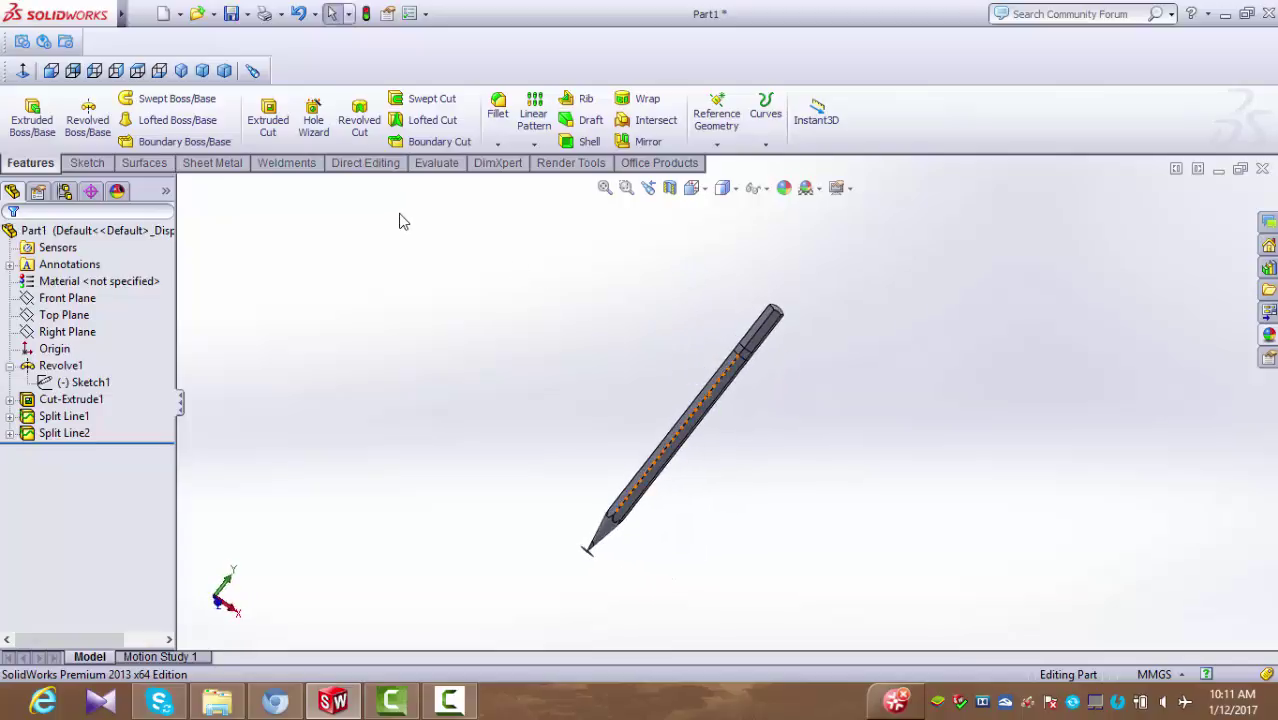
left_click(659, 163)
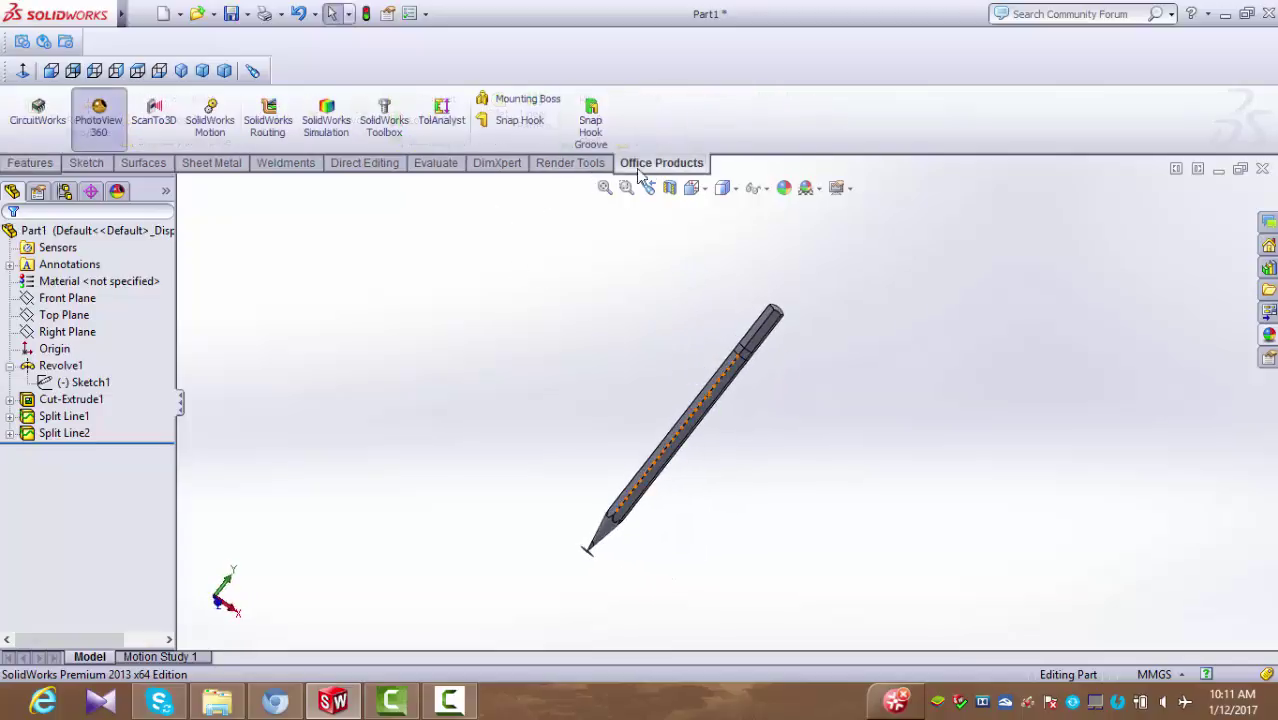
left_click(97, 121)
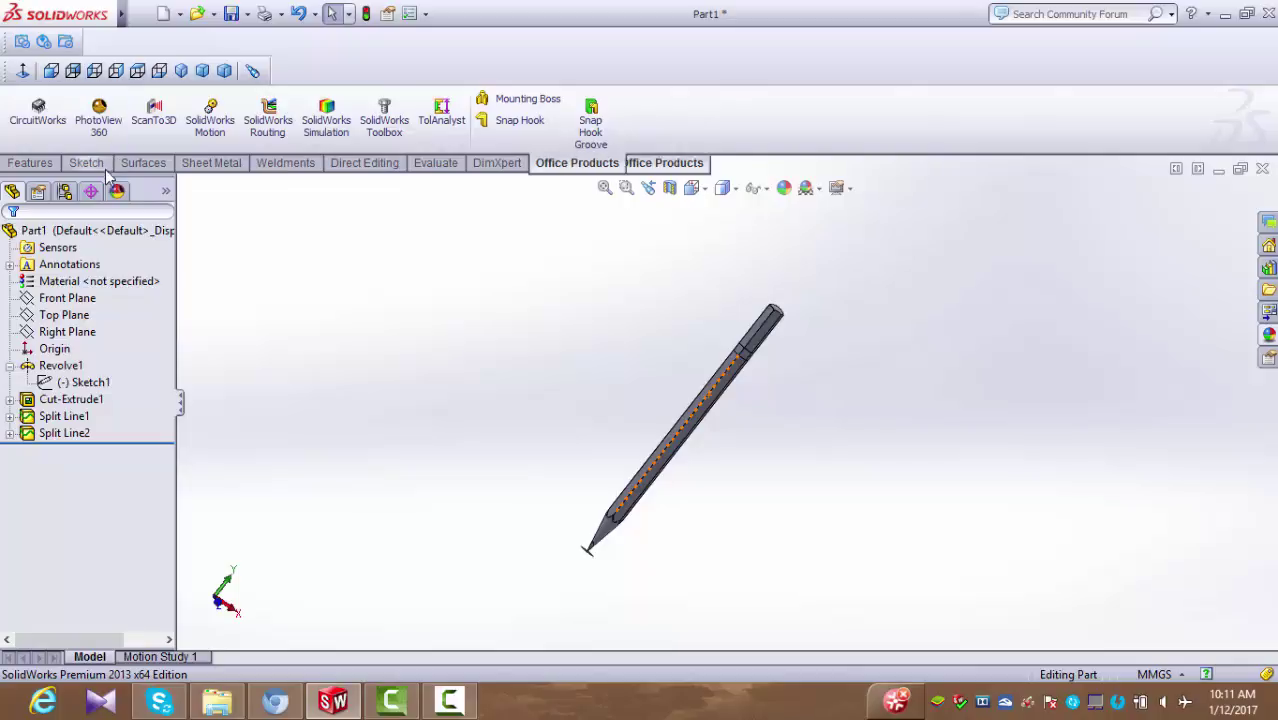
mouse_move(636, 164)
left_mouse_down()
mouse_move(549, 166)
mouse_move(570, 165)
left_mouse_up()
left_click(566, 166)
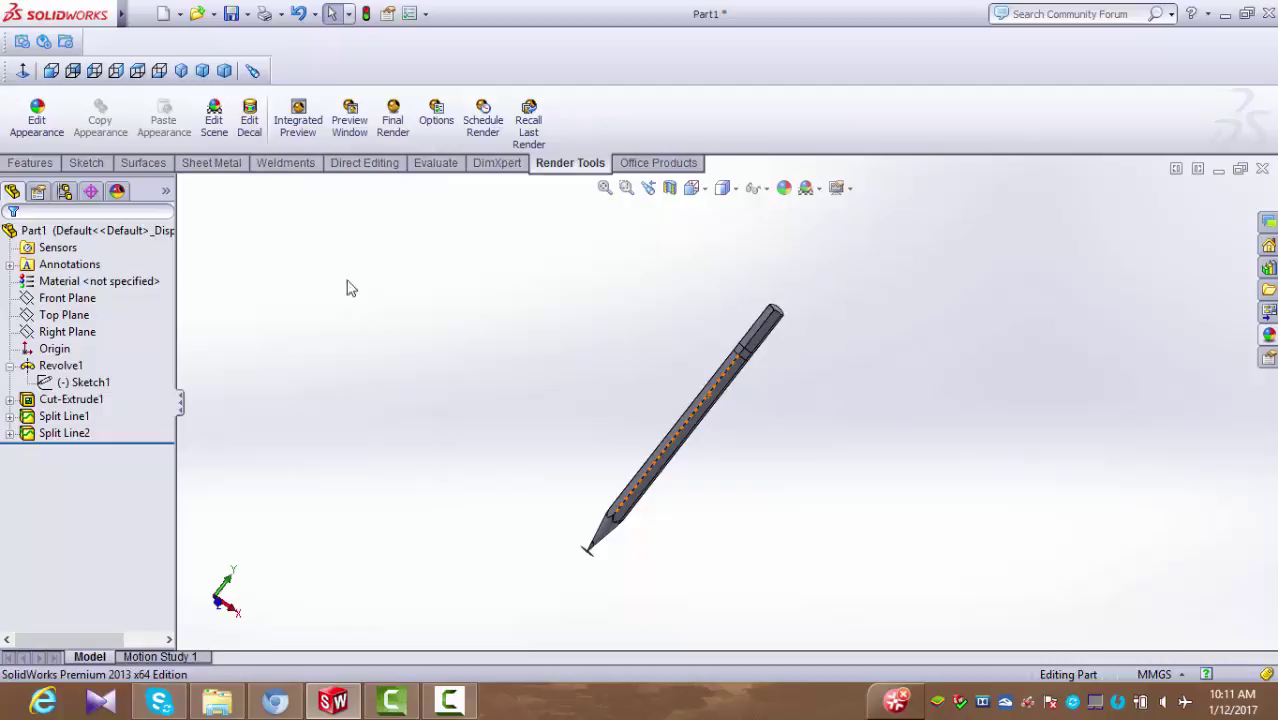
left_click(256, 128)
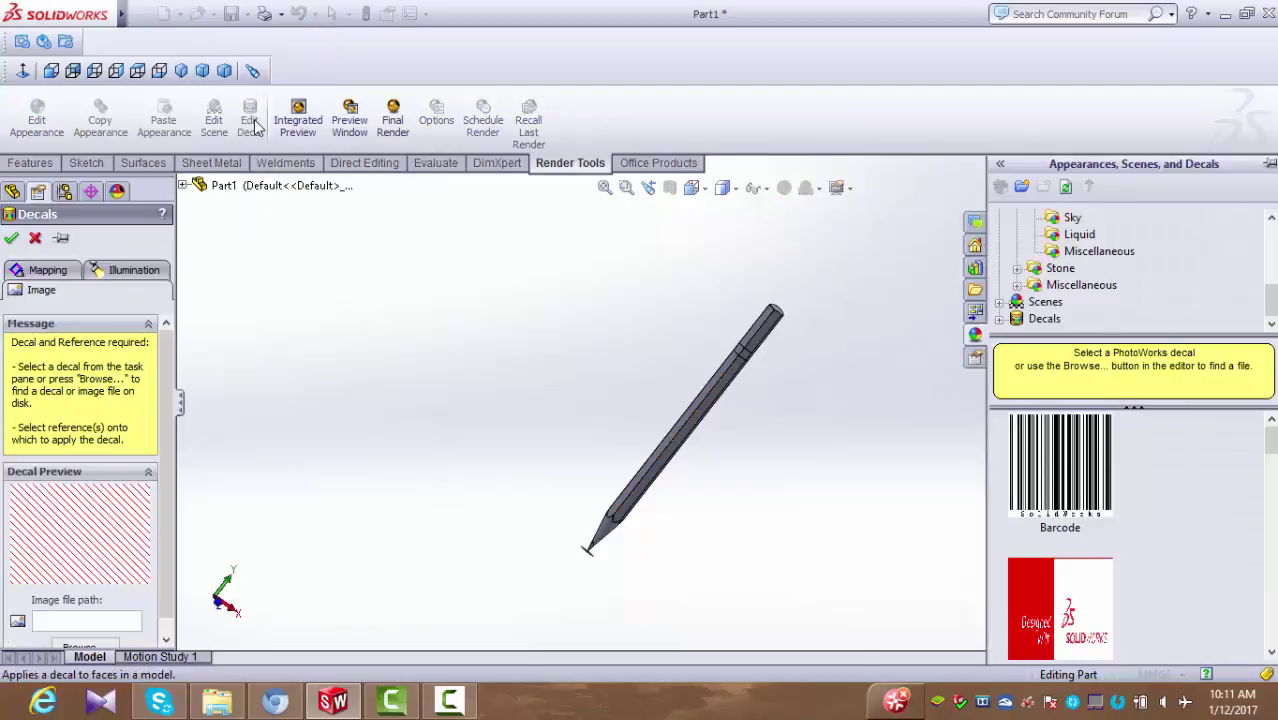
Load the red-and-black striped image from the Desktop as the decal.
left_click(83, 648)
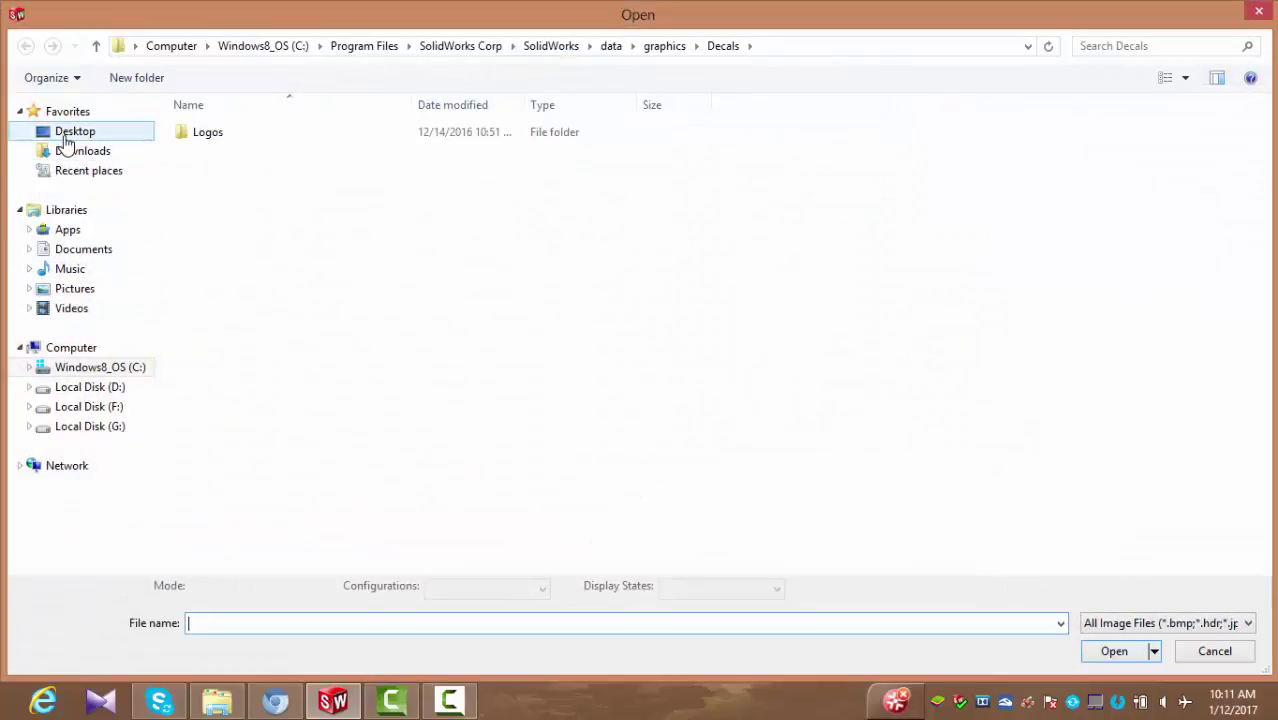
left_click(1257, 13)
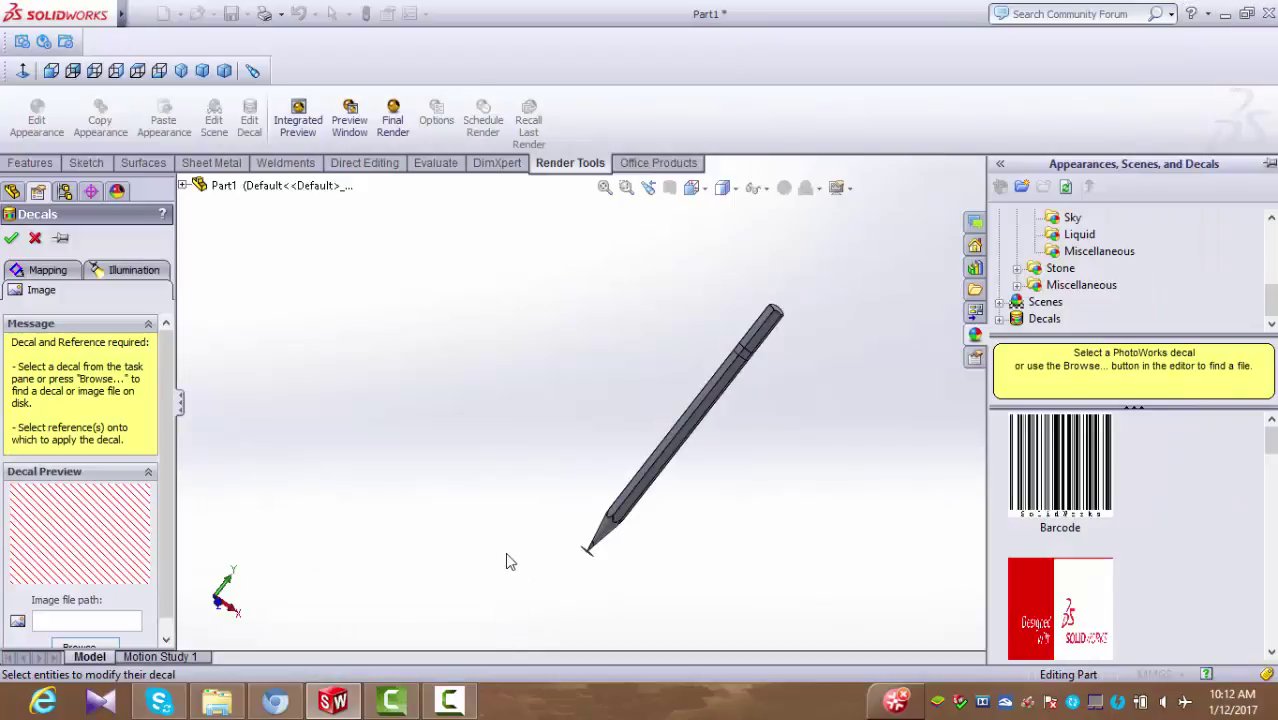
left_click(84, 648)
left_click(75, 131)
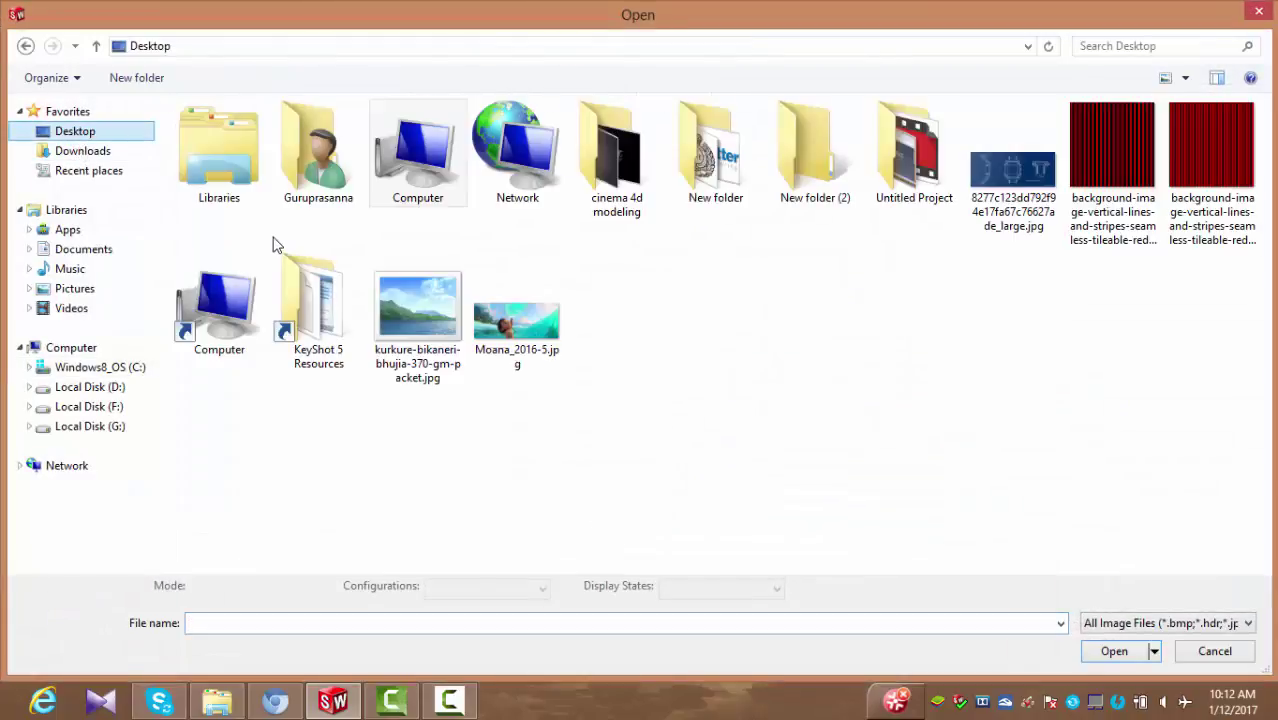
double_click(1099, 169)
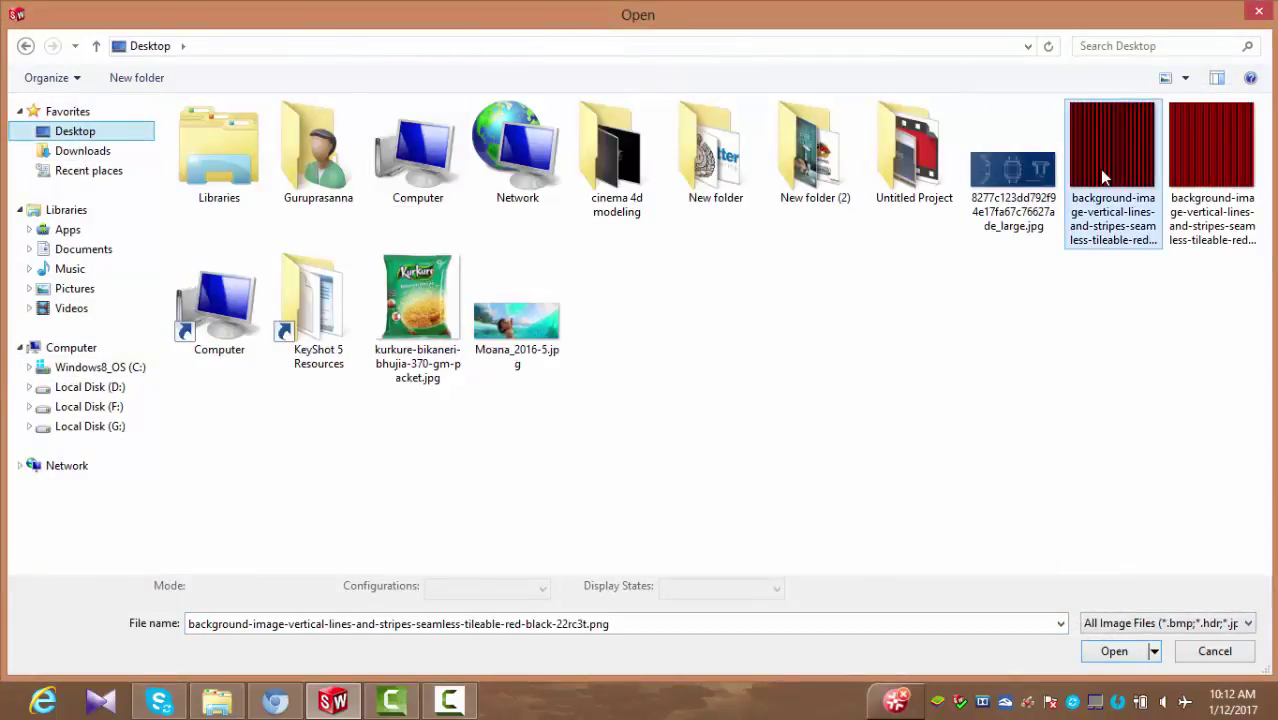
Place the decal on a body face, stretch it along the face, and accept.
scroll(716, 464, "down", 3)
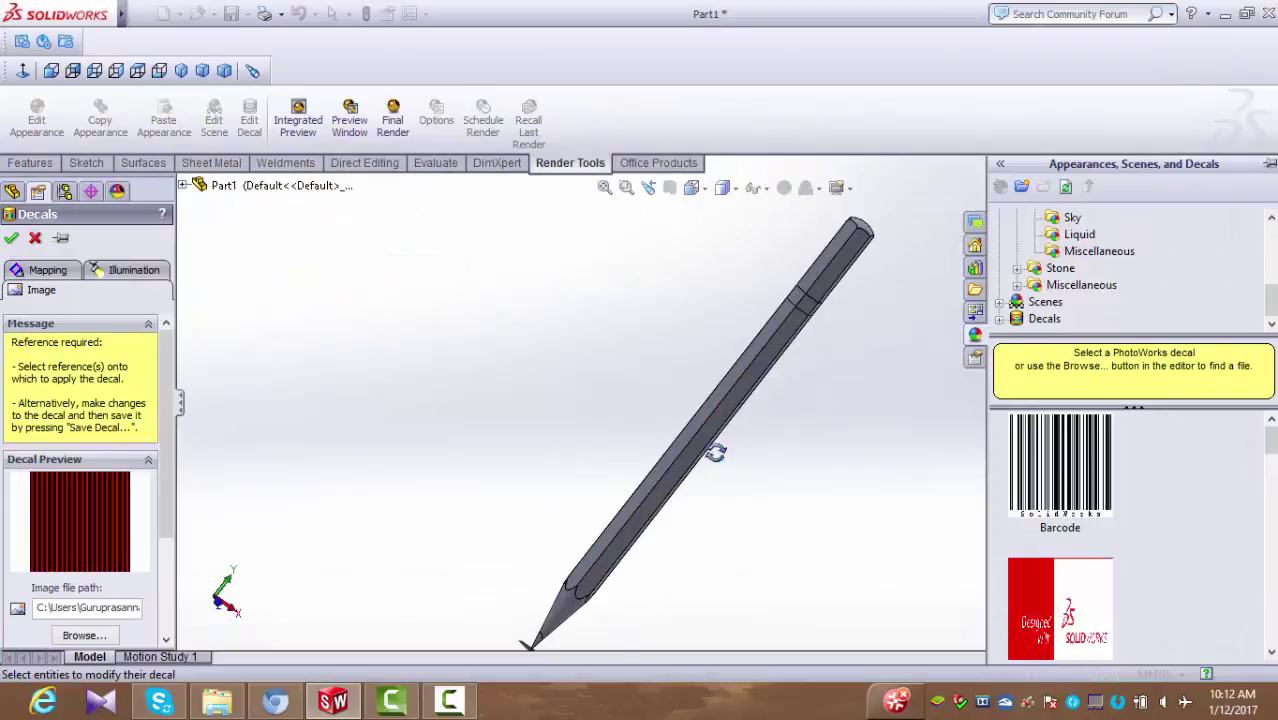
mouse_move(716, 453)
middle_mouse_down()
mouse_move(708, 314)
mouse_move(688, 345)
middle_mouse_up()
scroll(733, 391, "down", 3)
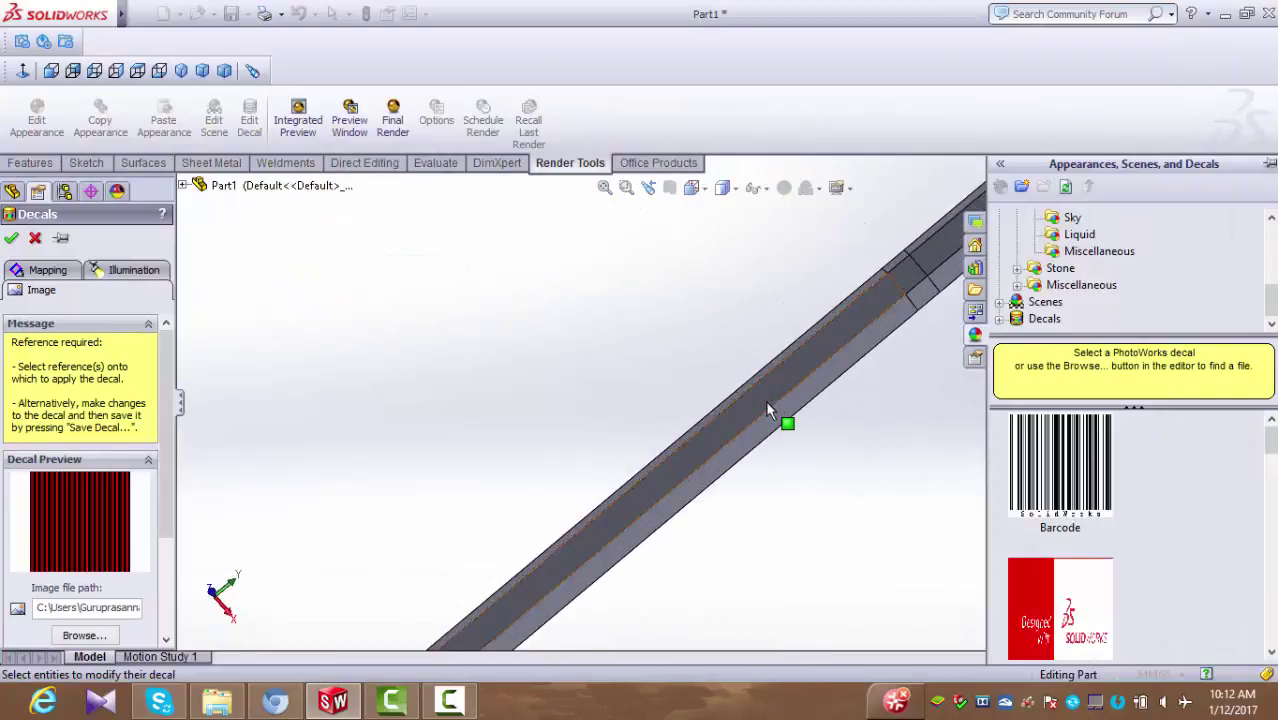
left_click(766, 405)
key("f")
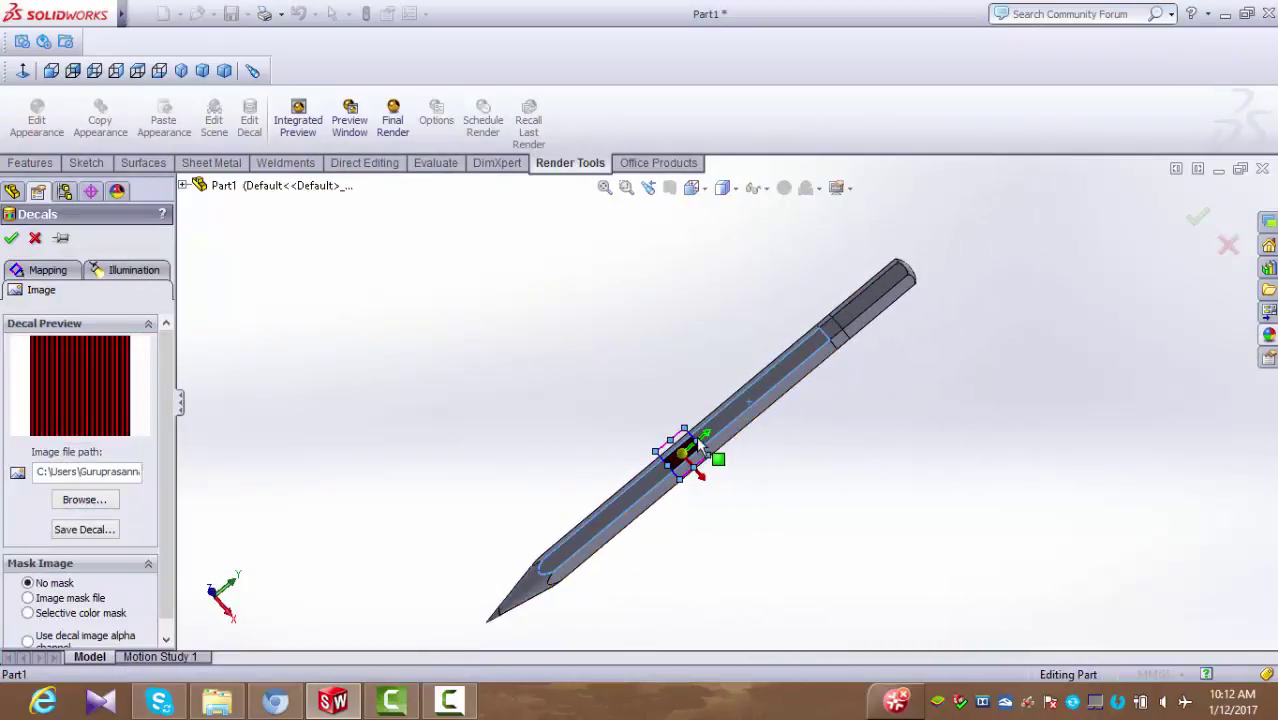
mouse_move(684, 430)
left_mouse_down()
mouse_move(718, 477)
mouse_move(519, 581)
left_mouse_up()
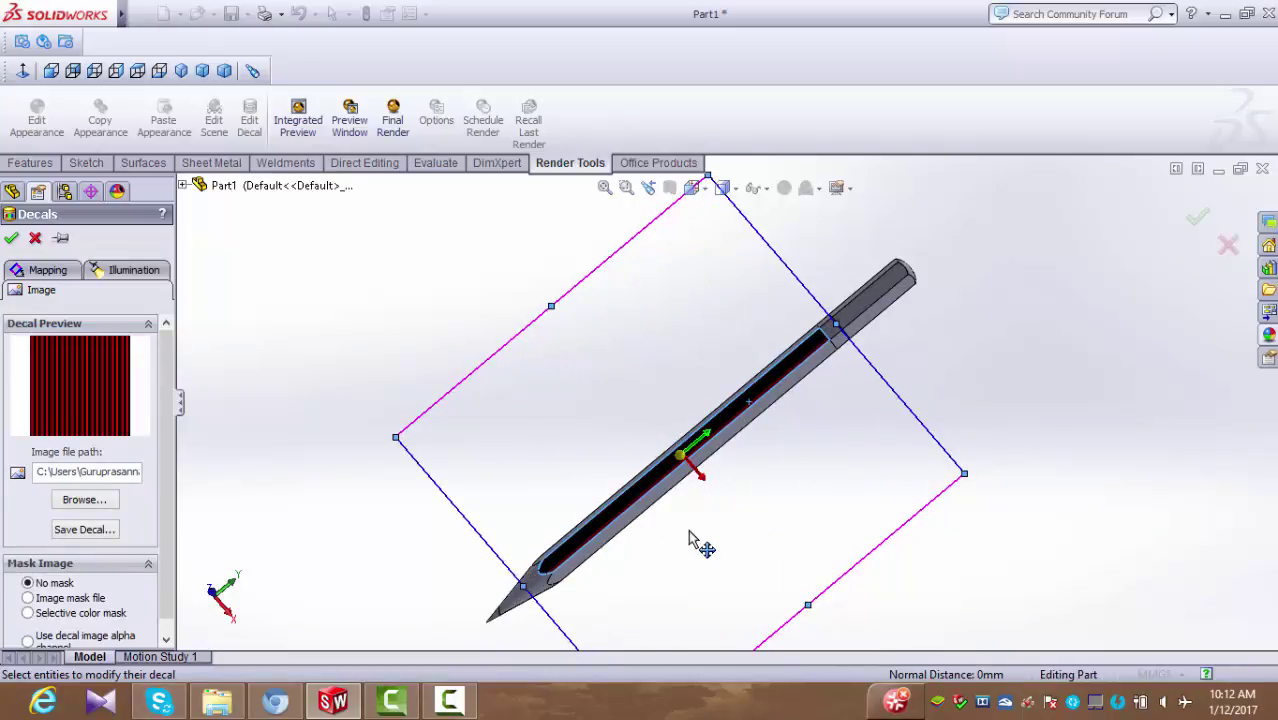
left_click_drag(689, 540, 688, 537)
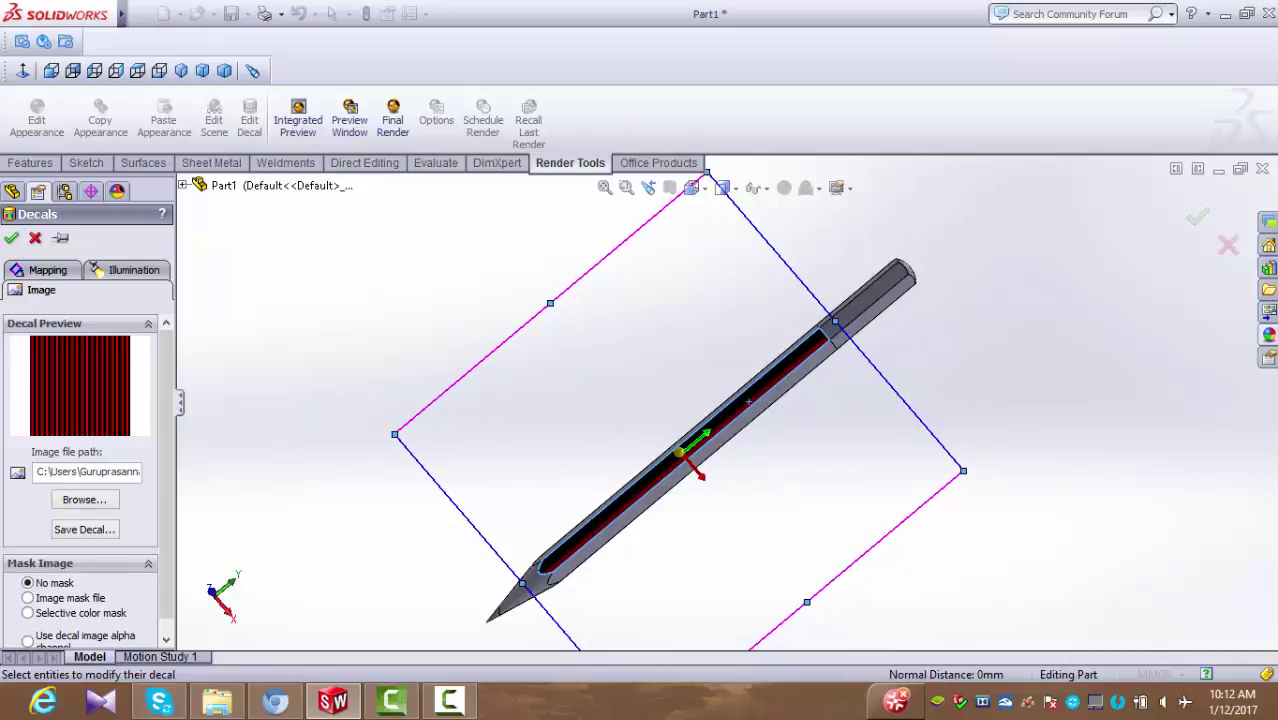
left_click(12, 239)
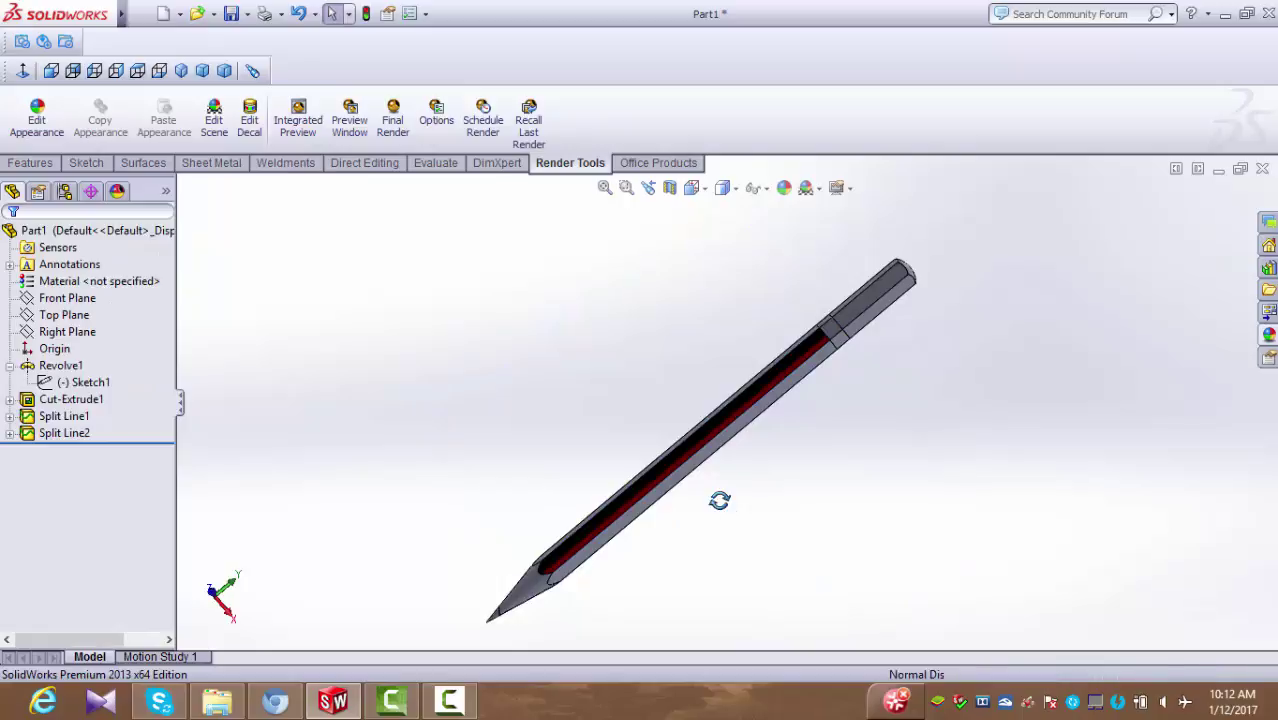
Start a second decal using the red-and-black striped Desktop image.
left_click(249, 122)
left_click(80, 646)
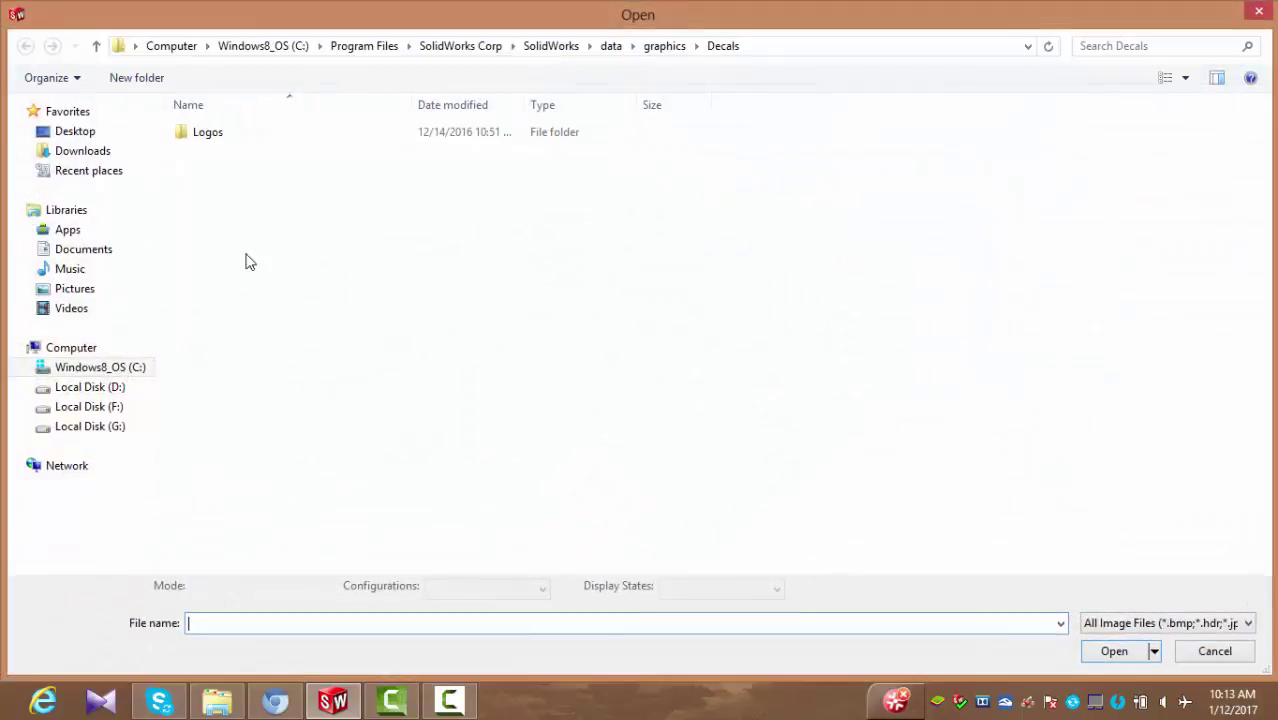
left_click(82, 131)
double_click(1112, 150)
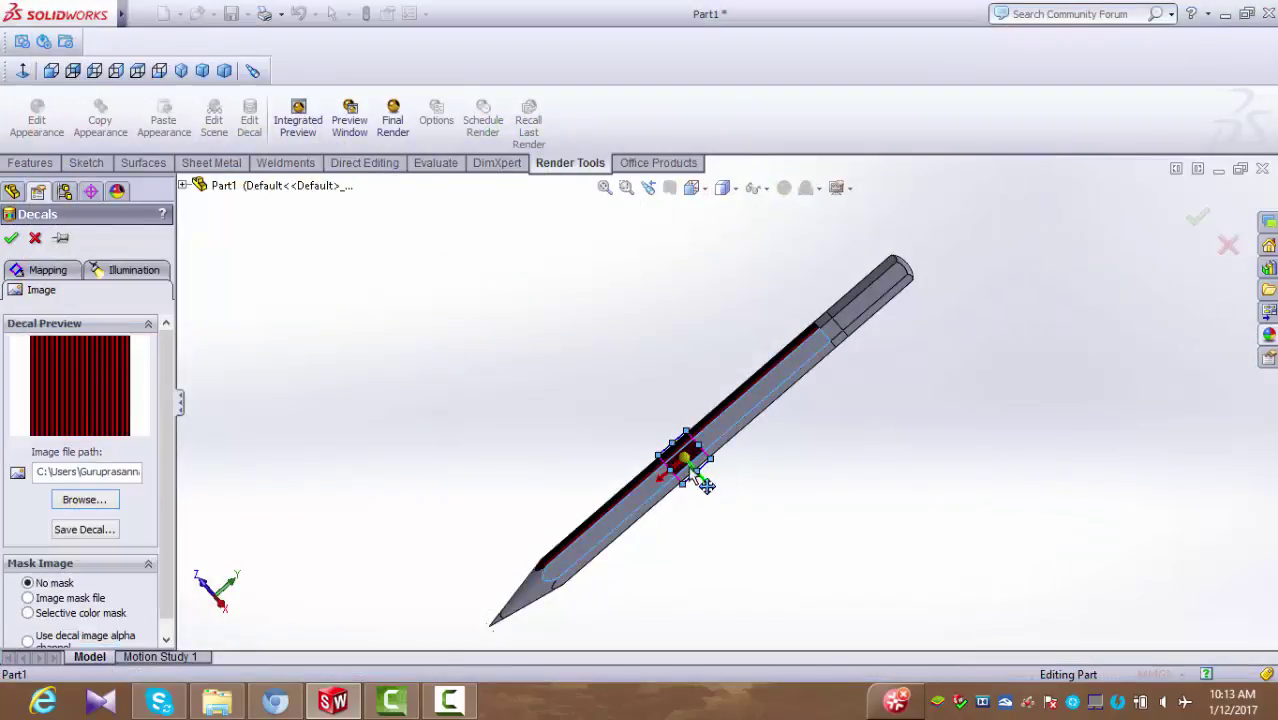
Rotate the decal to about 31°, enlarge and align it on the face, and accept.
mouse_move(697, 487)
left_mouse_down()
mouse_move(746, 417)
mouse_move(855, 332)
left_mouse_up()
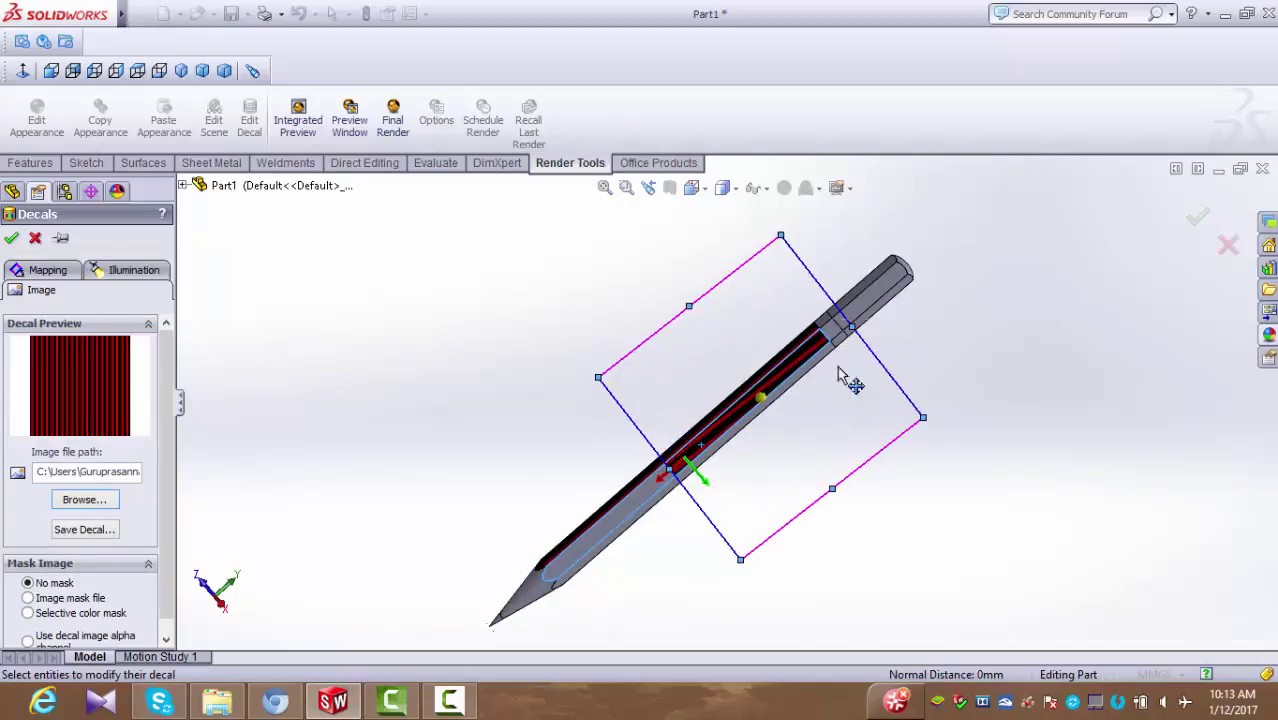
left_click_drag(622, 510, 553, 592)
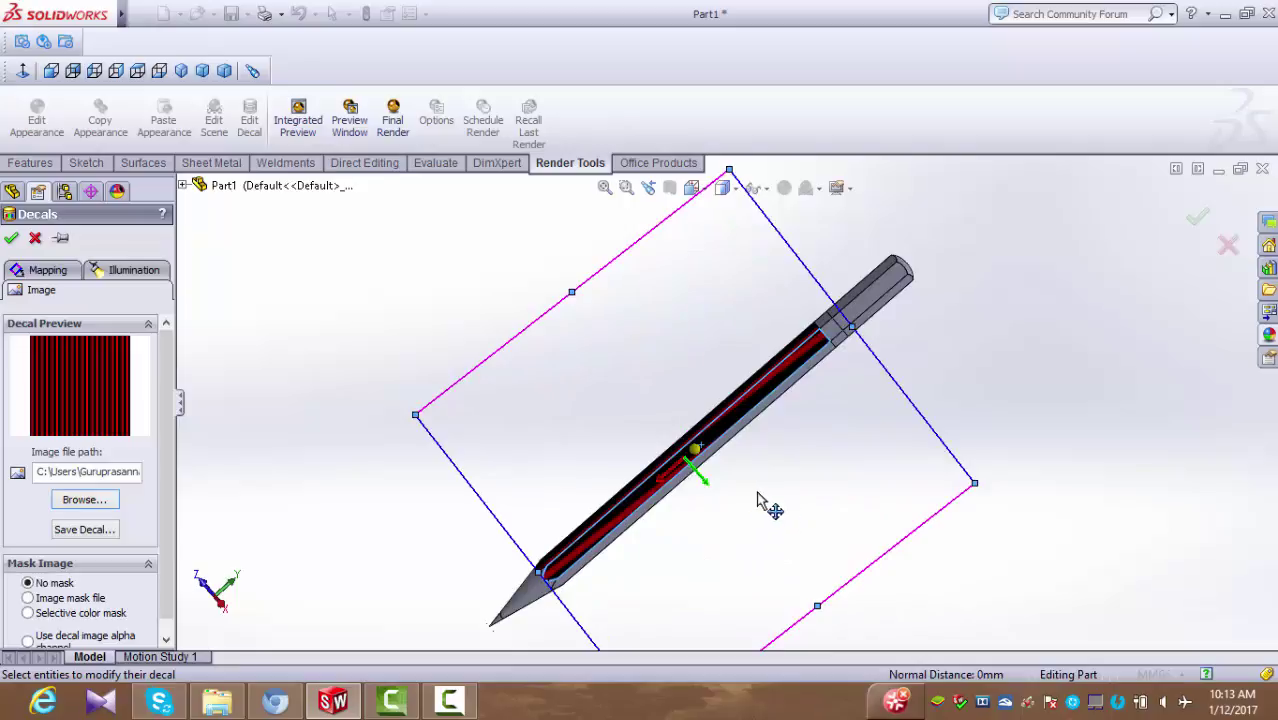
left_click_drag(697, 452, 785, 370)
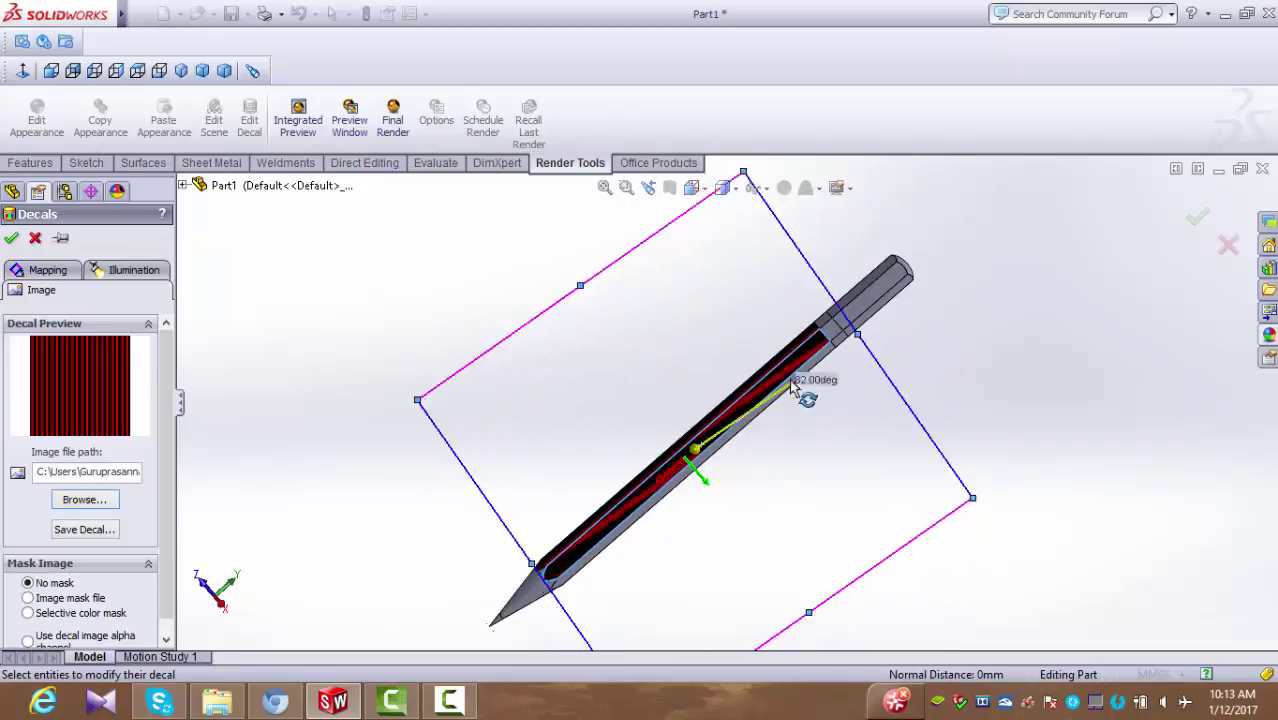
left_click_drag(787, 370, 788, 372)
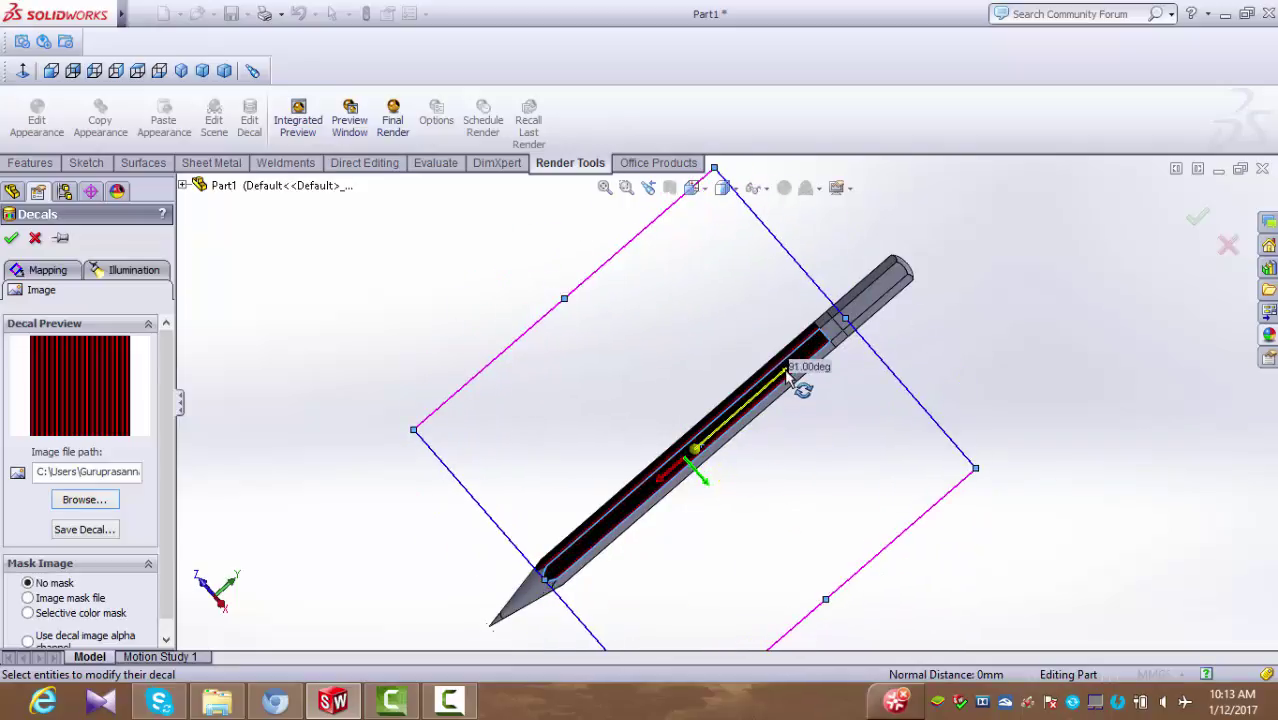
left_click_drag(737, 452, 735, 449)
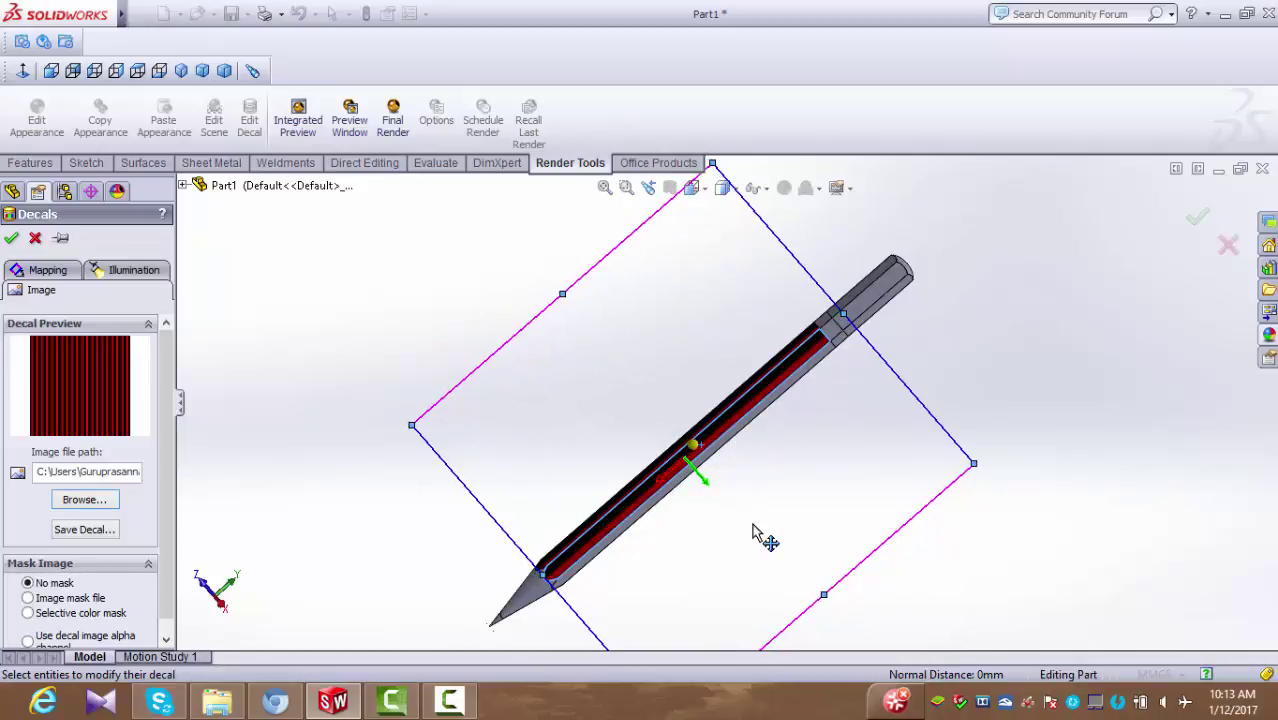
left_click_drag(741, 503, 735, 493)
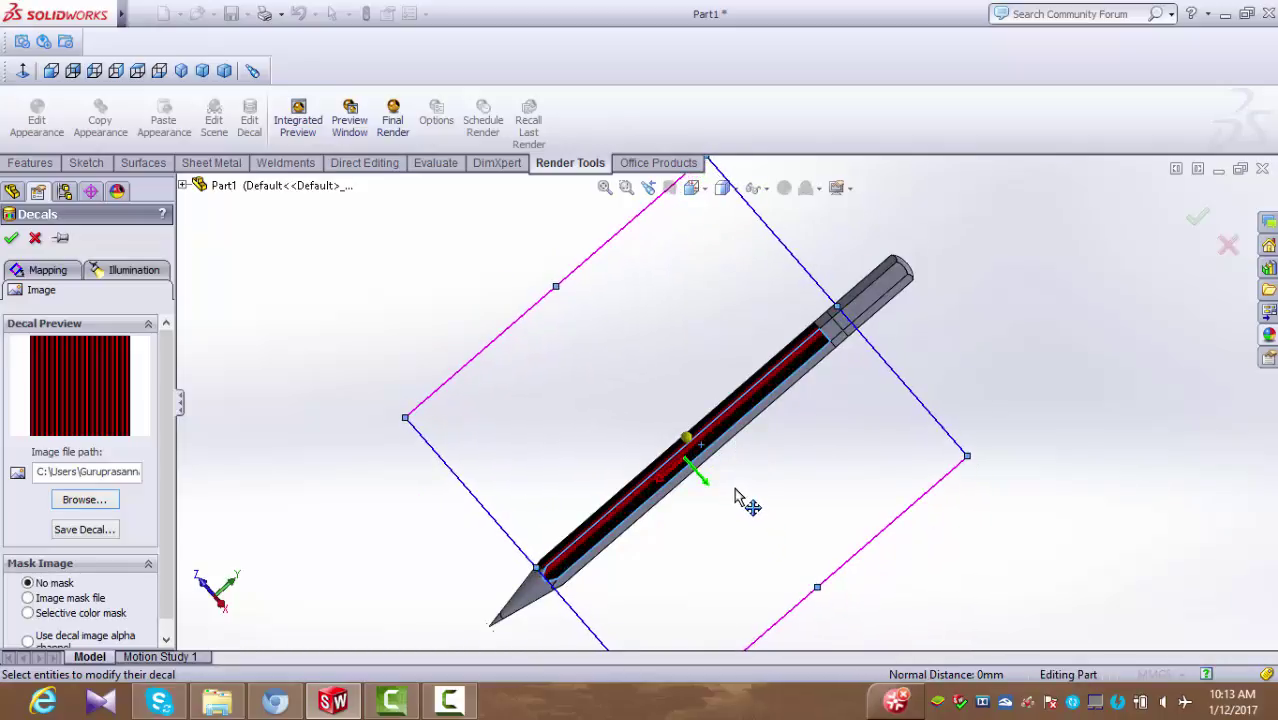
left_click(11, 238)
middle_click_drag(414, 528, 498, 634)
mouse_move(397, 478)
middle_mouse_down()
mouse_move(499, 582)
mouse_move(442, 493)
mouse_move(505, 600)
middle_mouse_up()
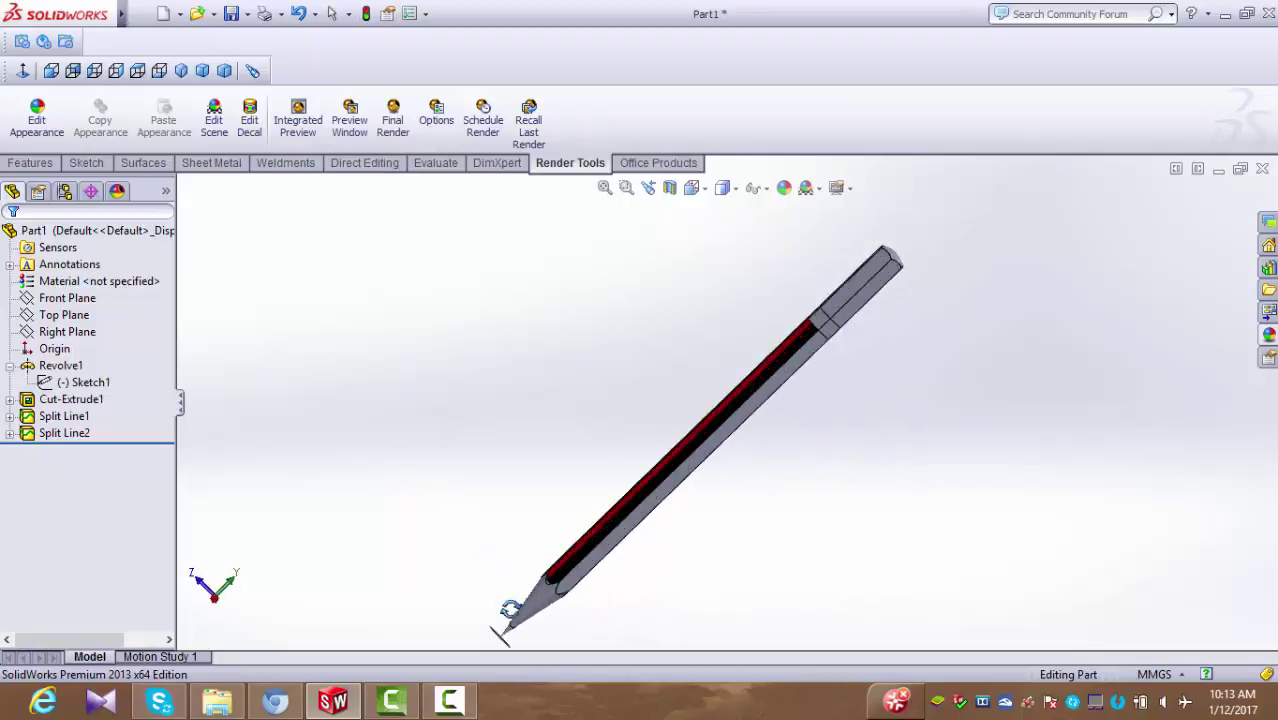
Check a body face's appearance options, then close the decal settings.
left_click(663, 476)
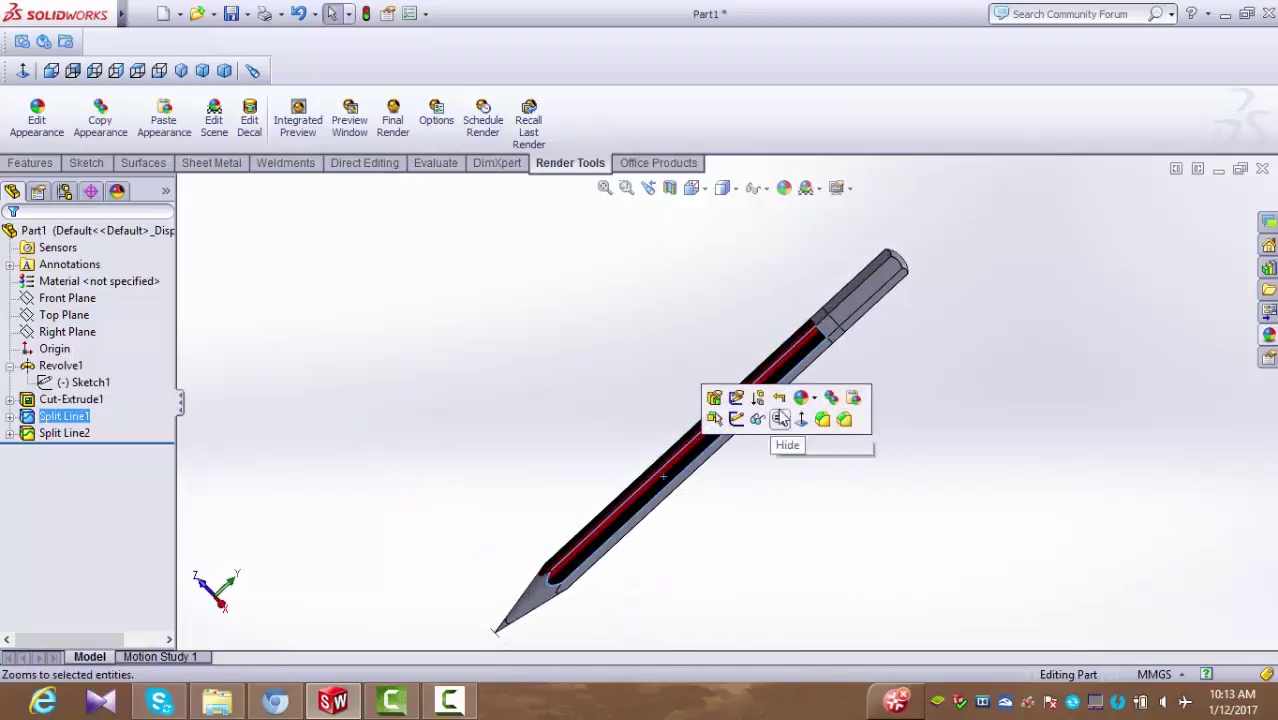
left_click(801, 397)
left_click(900, 517)
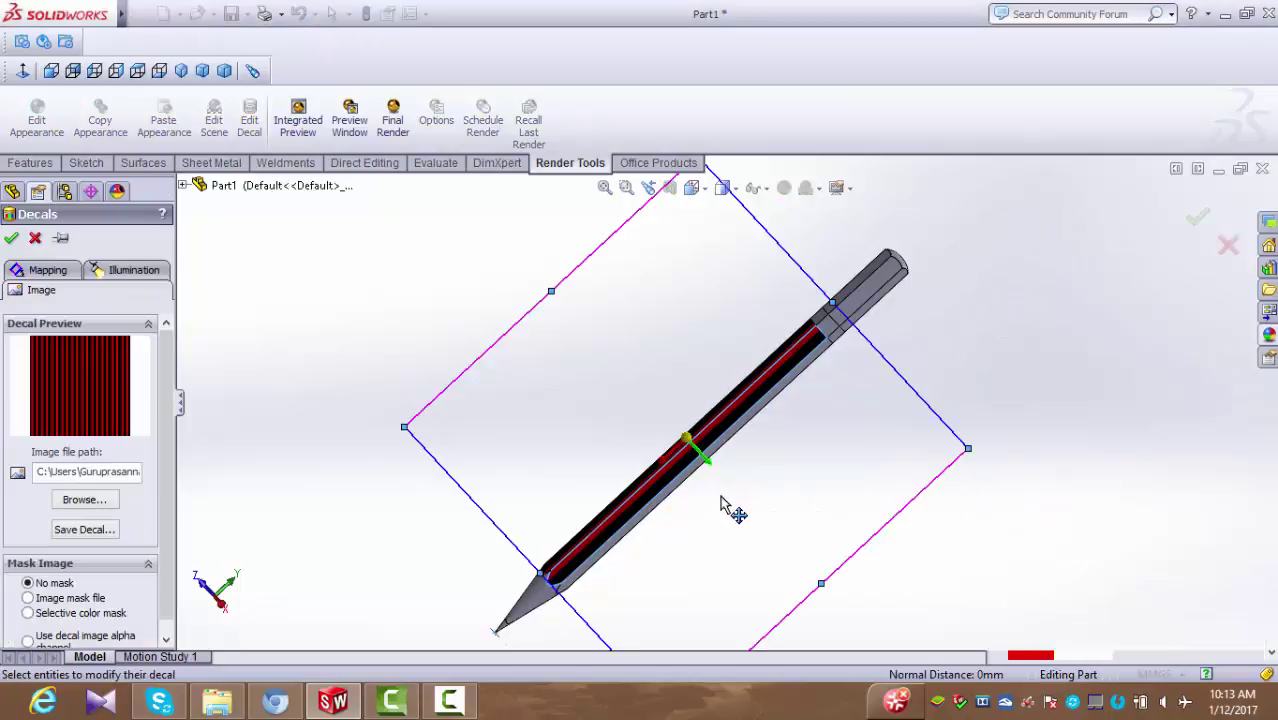
left_click(12, 238)
Load the red-and-black striped image for a third decal.
middle_click_drag(555, 585, 456, 391)
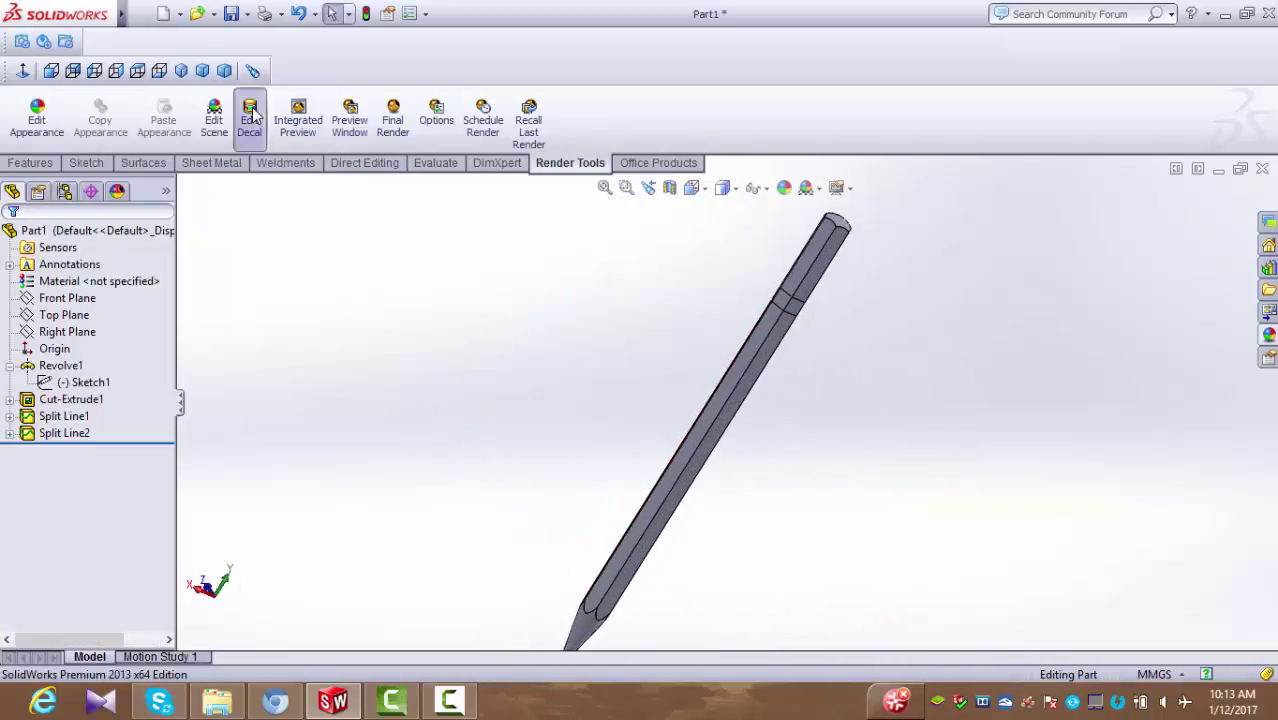
left_click(85, 647)
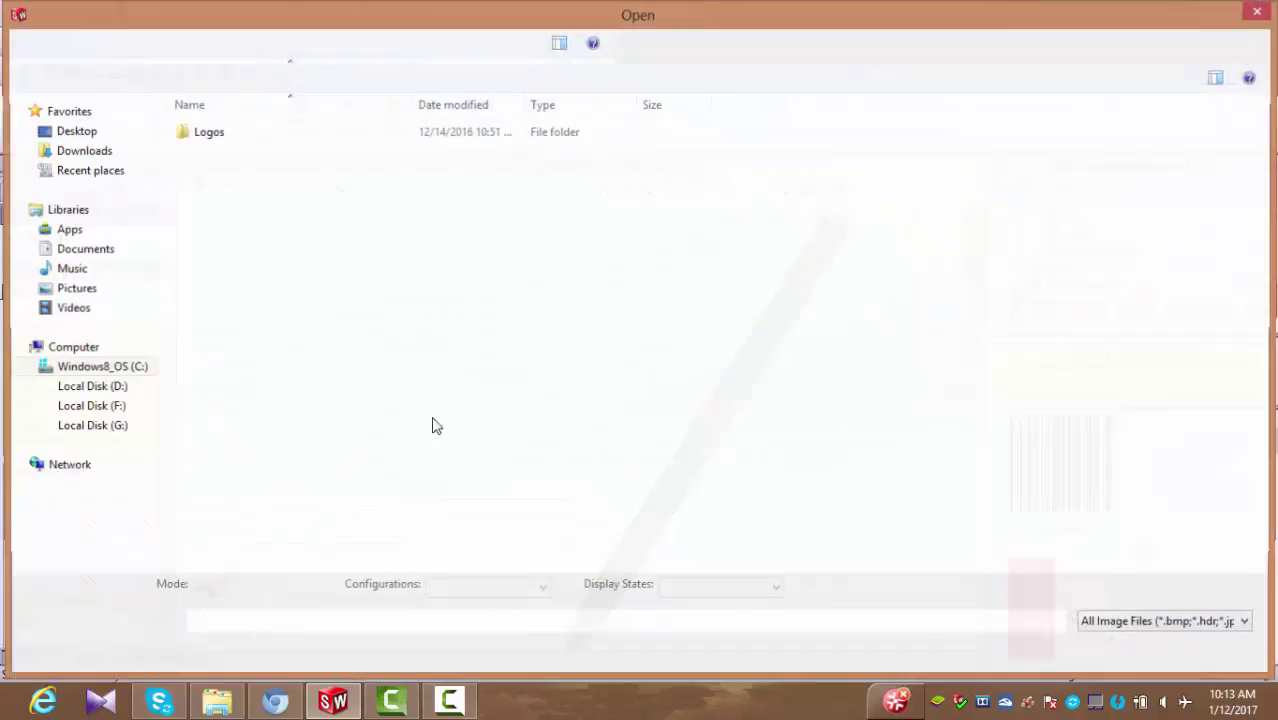
left_click(75, 131)
double_click(1123, 154)
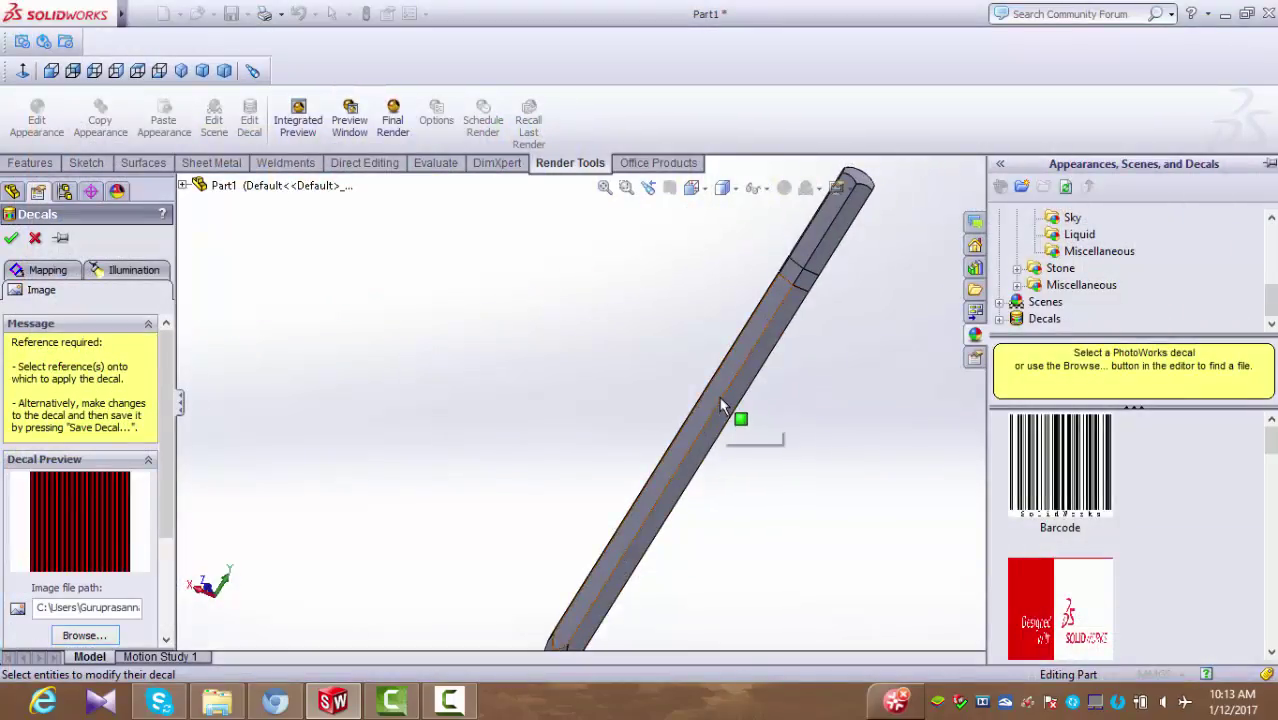
Place the decal on another body face, rotate along the barrel, enlarge, align and accept.
left_click(725, 425)
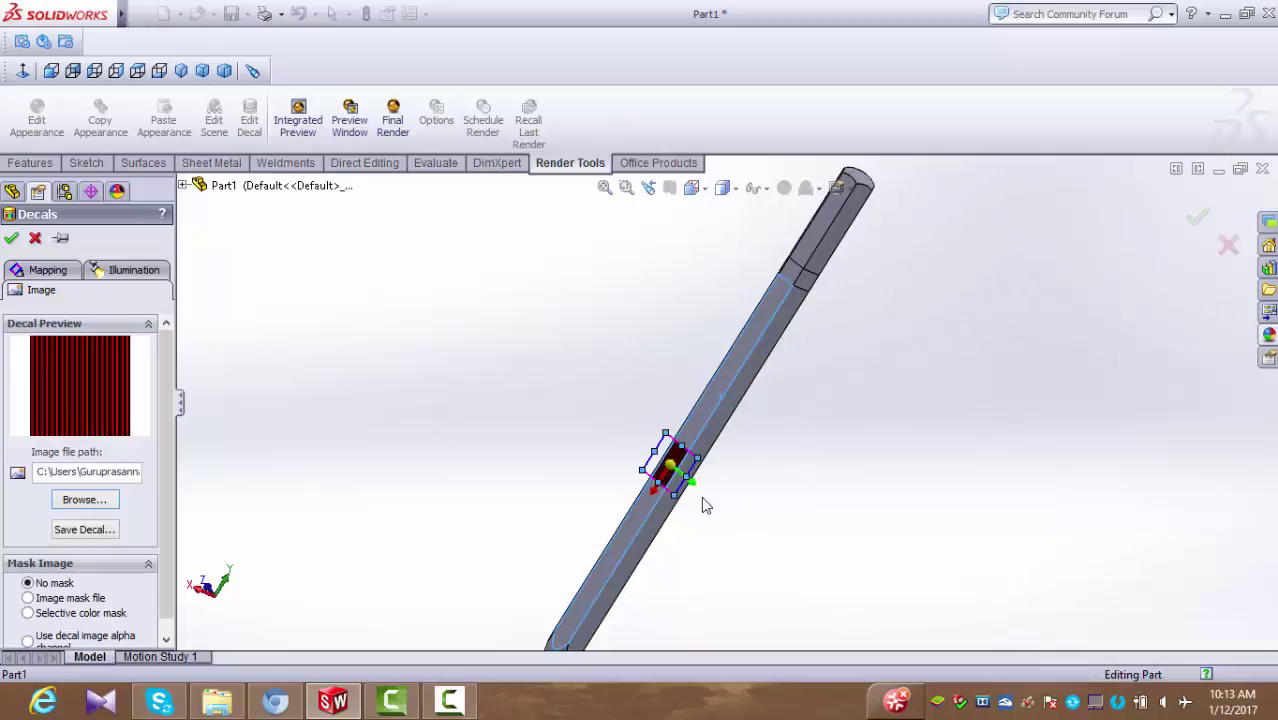
mouse_move(701, 498)
middle_mouse_down()
mouse_move(712, 382)
mouse_move(685, 462)
middle_mouse_up()
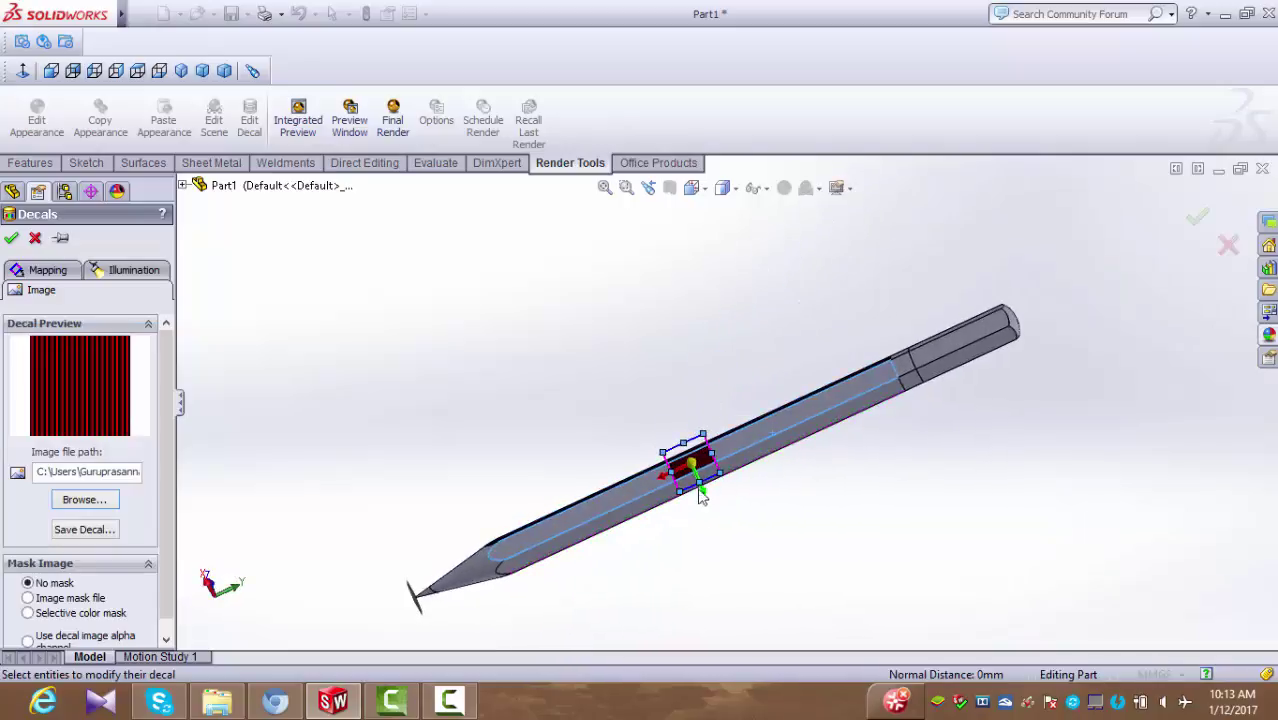
left_click_drag(705, 478, 782, 430)
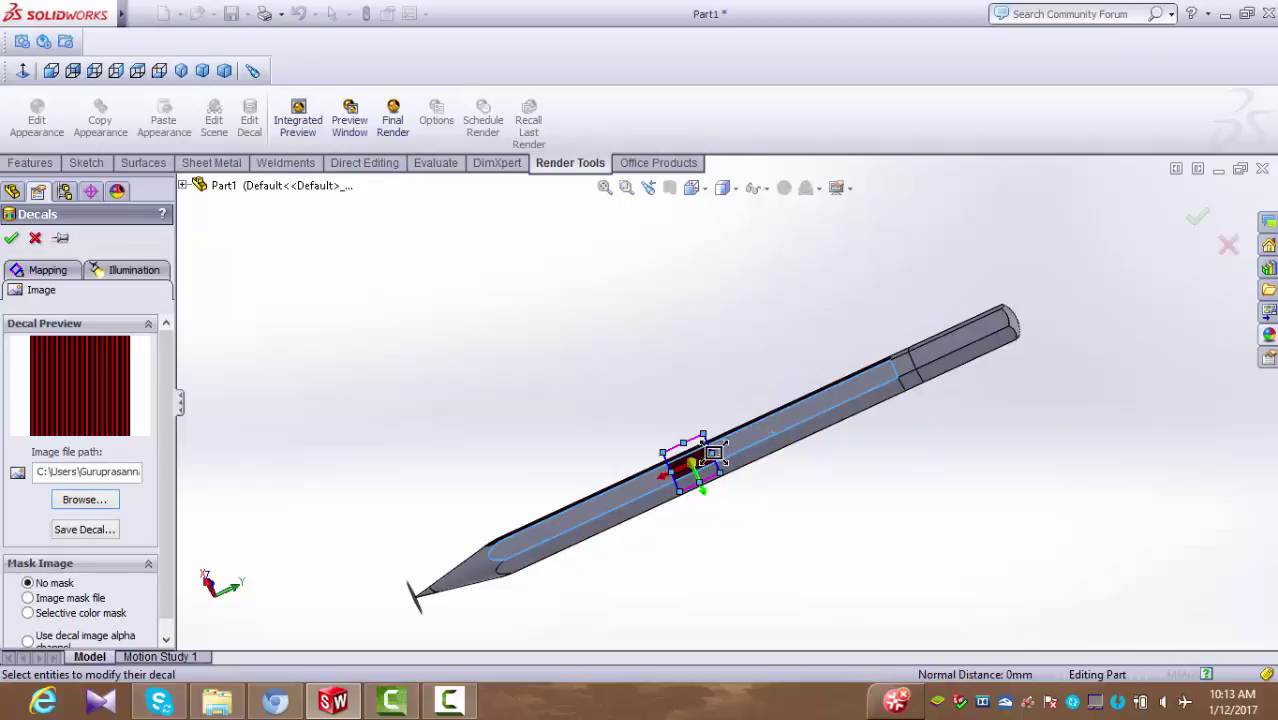
mouse_move(713, 453)
left_mouse_down()
mouse_move(700, 480)
mouse_move(712, 493)
mouse_move(517, 580)
left_mouse_up()
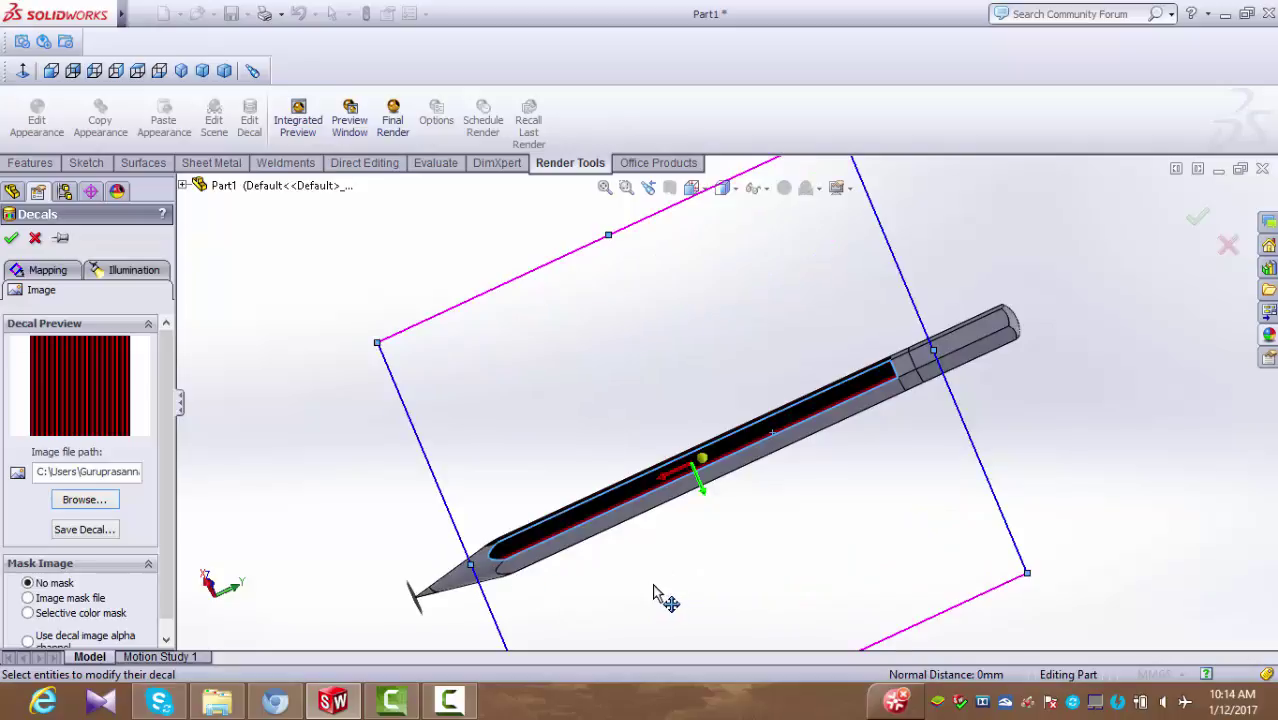
left_click_drag(653, 592, 652, 589)
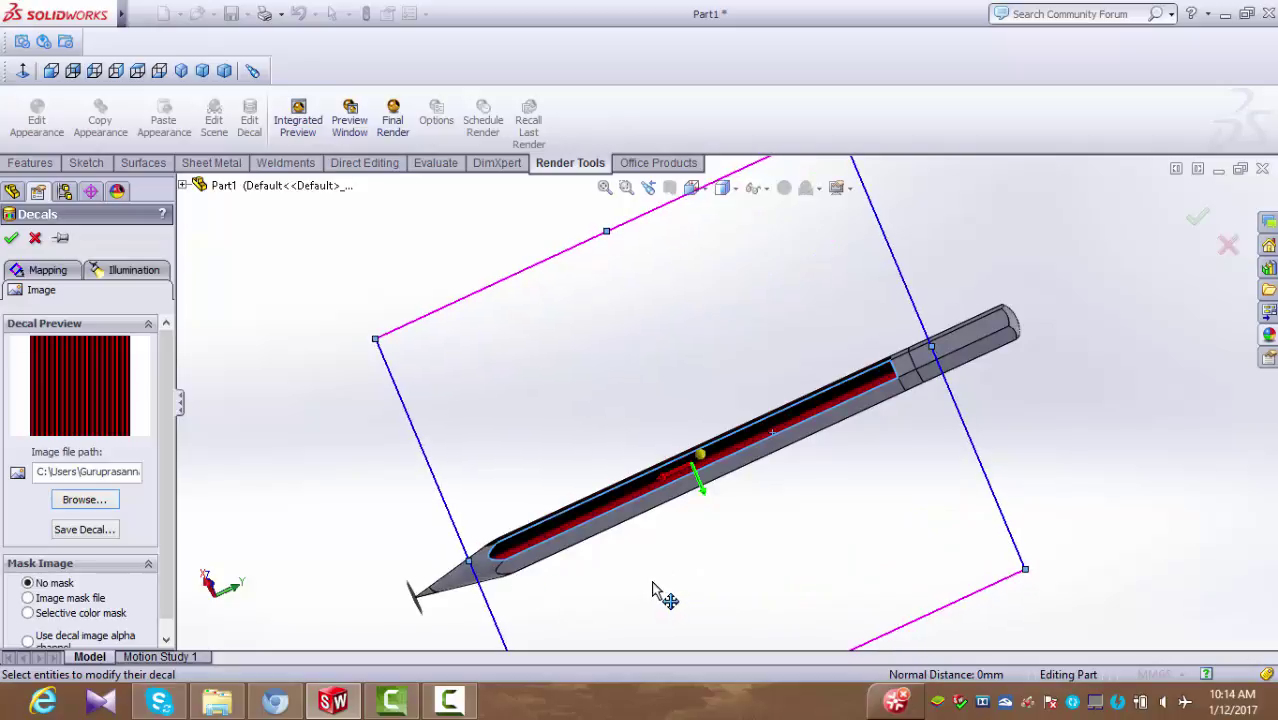
left_click(12, 240)
Open and close the scene settings with the pencil near-horizontal.
middle_click_drag(785, 626, 785, 517)
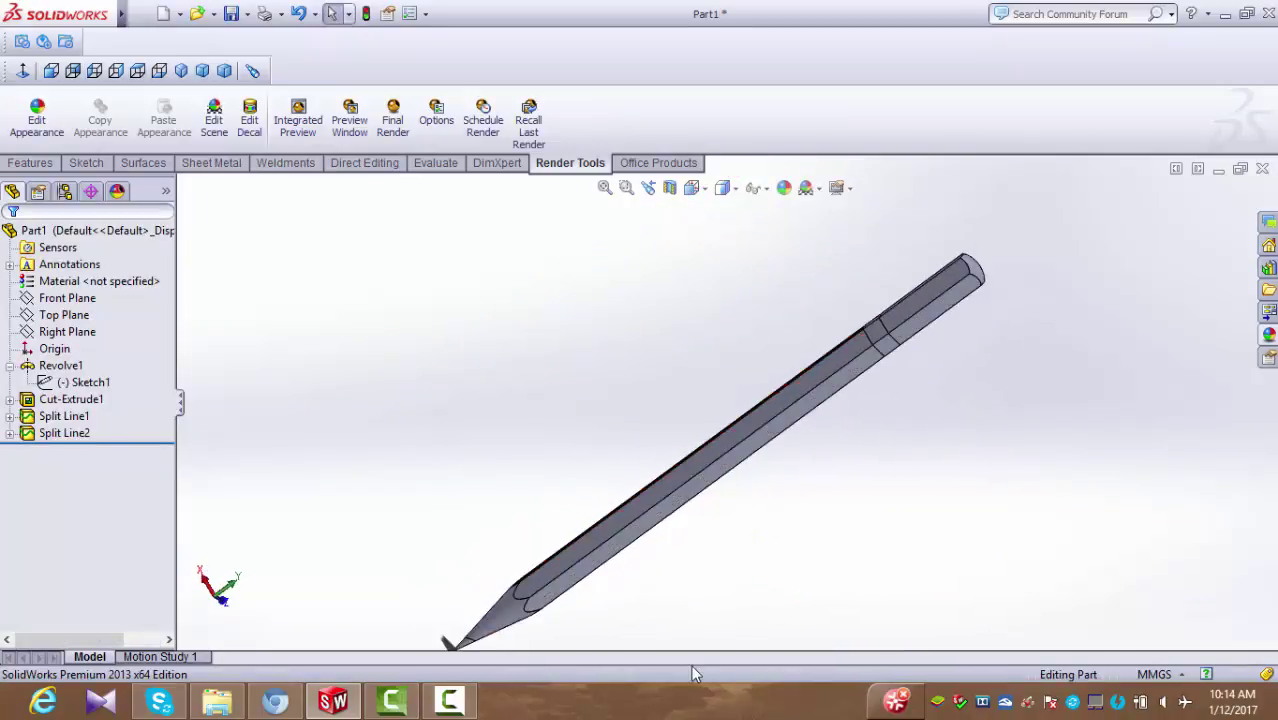
mouse_move(650, 598)
middle_mouse_down()
mouse_move(648, 425)
mouse_move(619, 593)
mouse_move(705, 605)
mouse_move(675, 549)
mouse_move(613, 586)
mouse_move(395, 293)
middle_mouse_up()
left_click(214, 116)
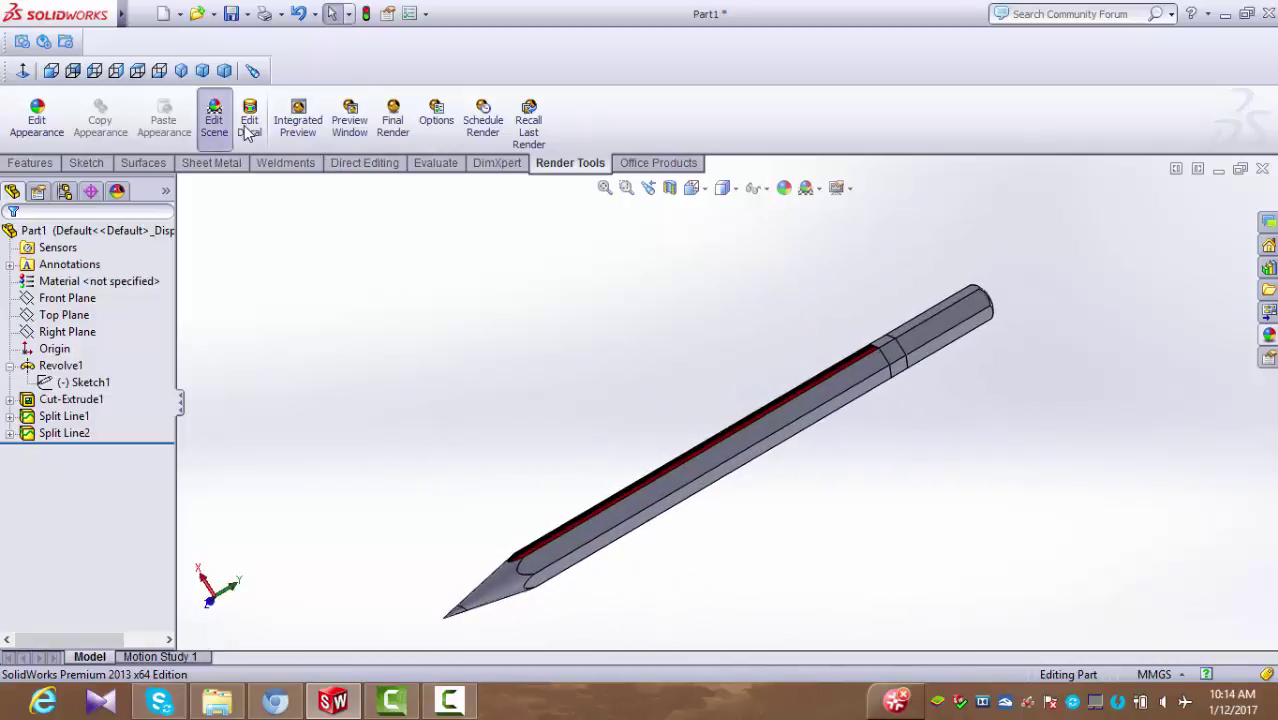
left_click(35, 238)
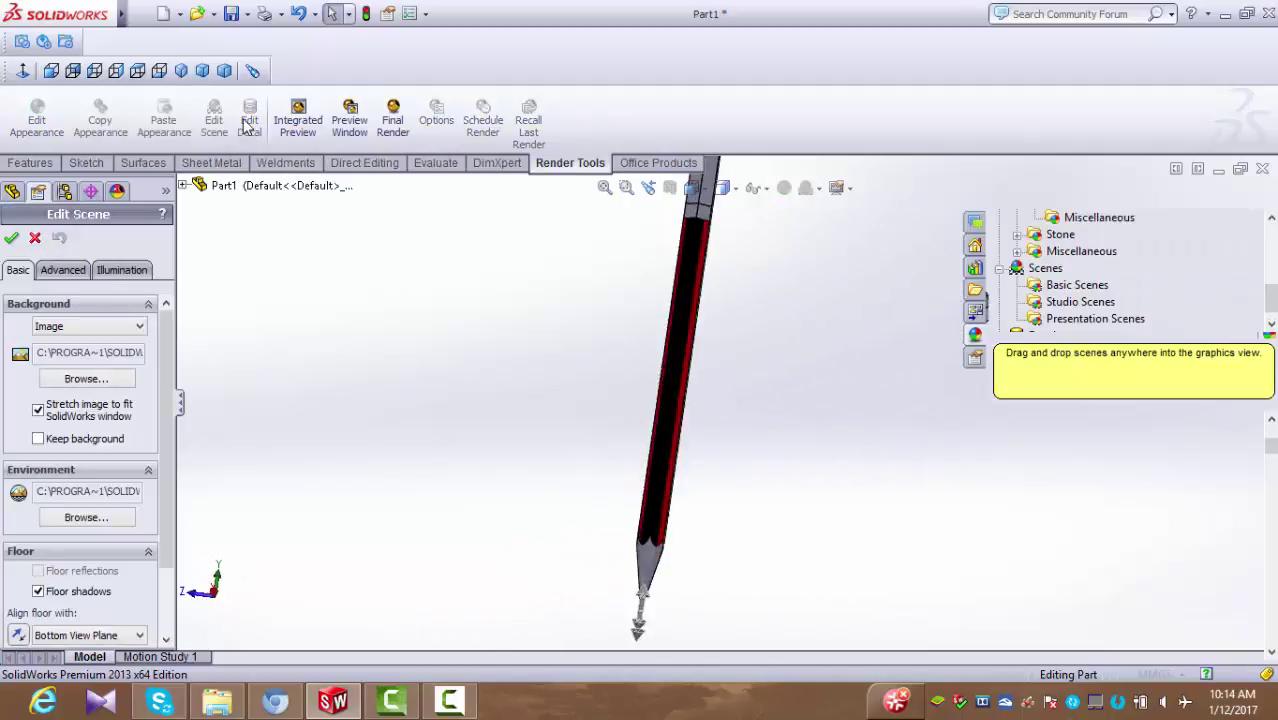
Start a new decal with the red stripe image from the Desktop.
left_click(249, 116)
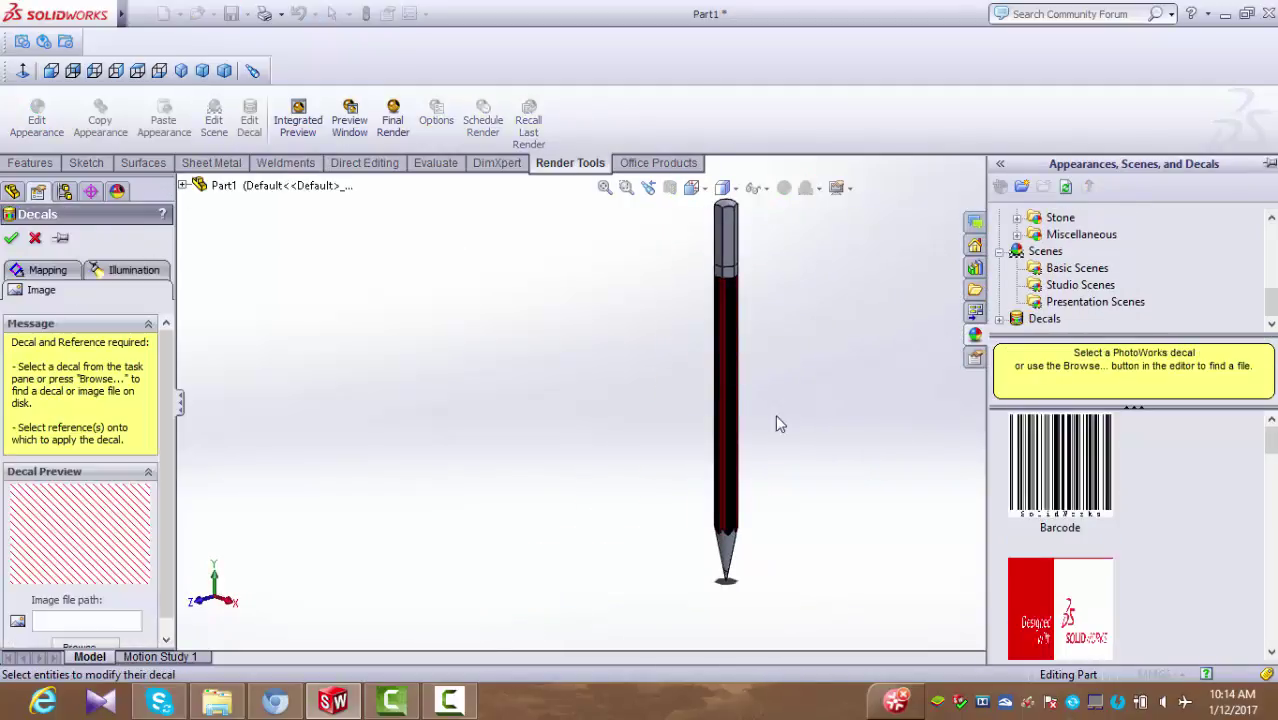
mouse_move(786, 422)
middle_mouse_down()
mouse_move(626, 436)
mouse_move(614, 412)
middle_mouse_up()
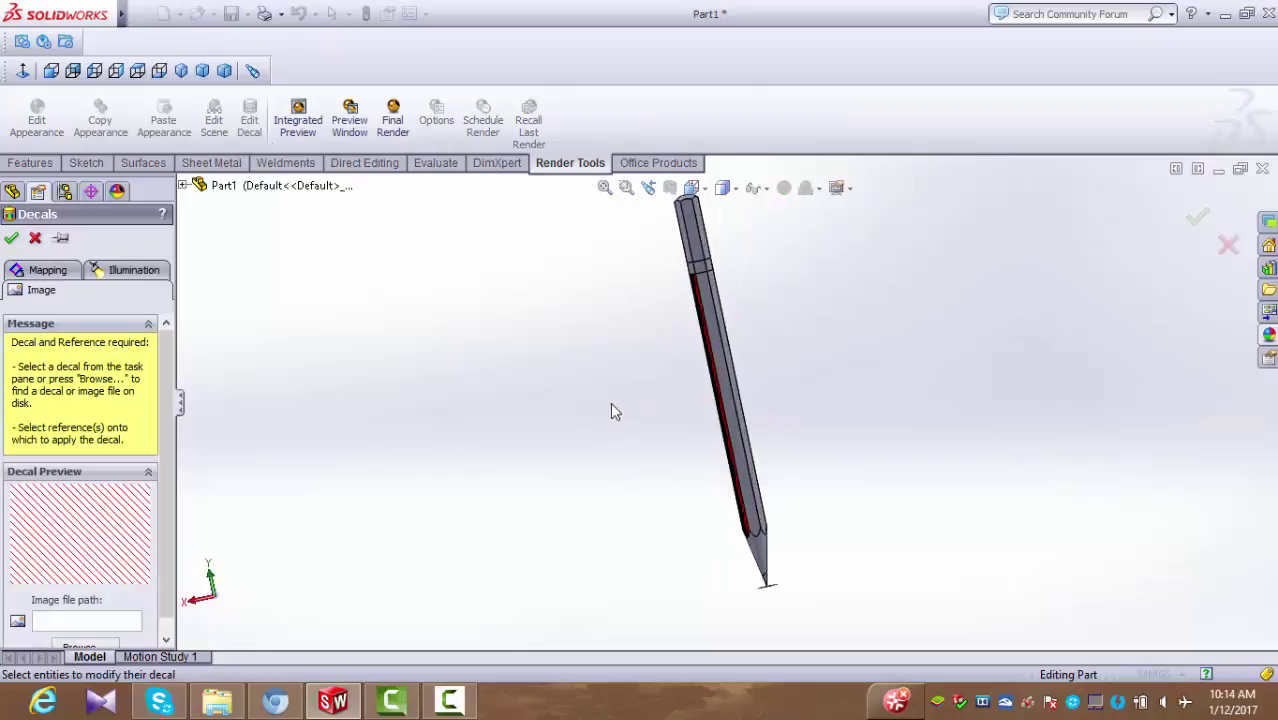
left_click(80, 647)
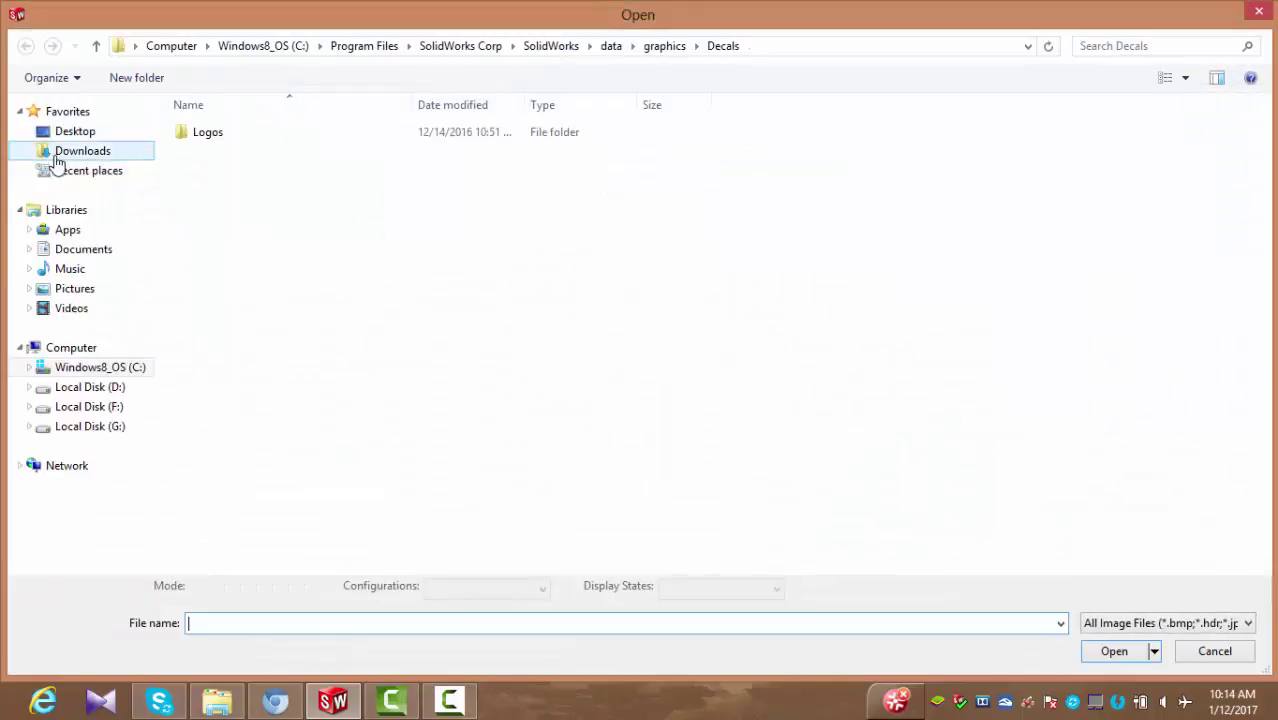
left_click(72, 131)
double_click(1147, 177)
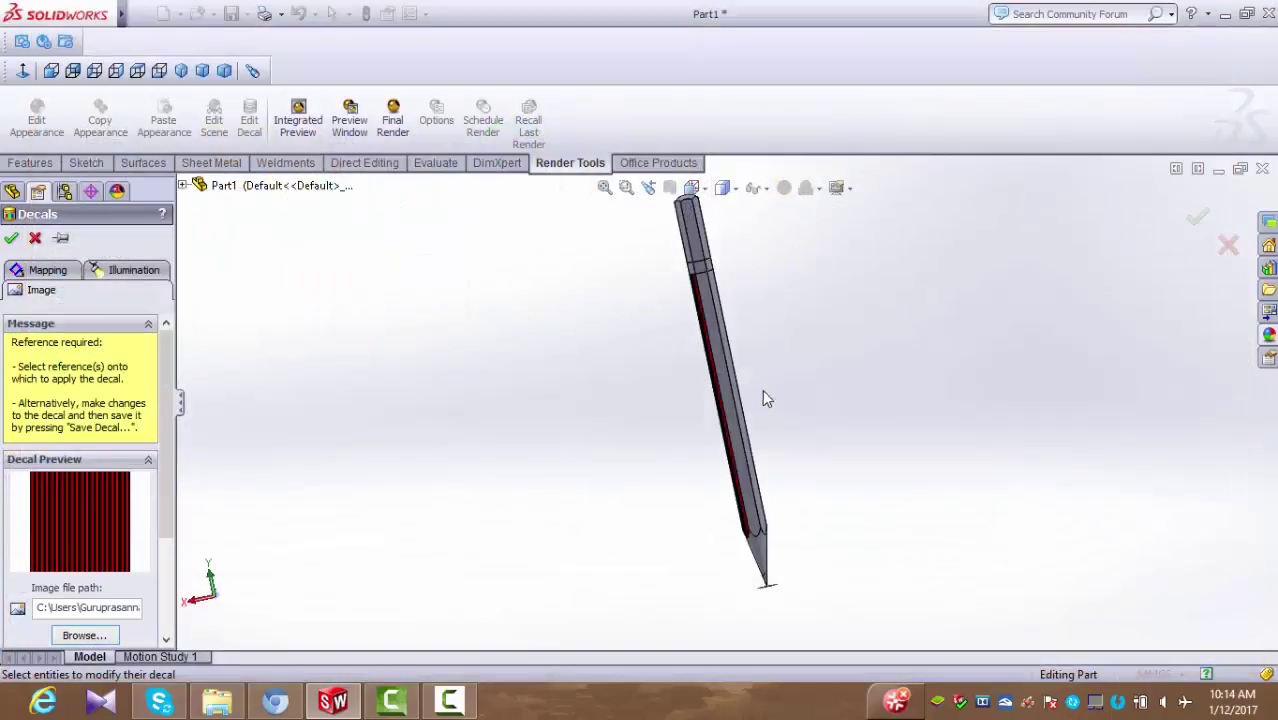
scroll(762, 389, "down", 5)
Apply the decal to a body face, stretch it toward the tip, and confirm.
left_click(699, 385)
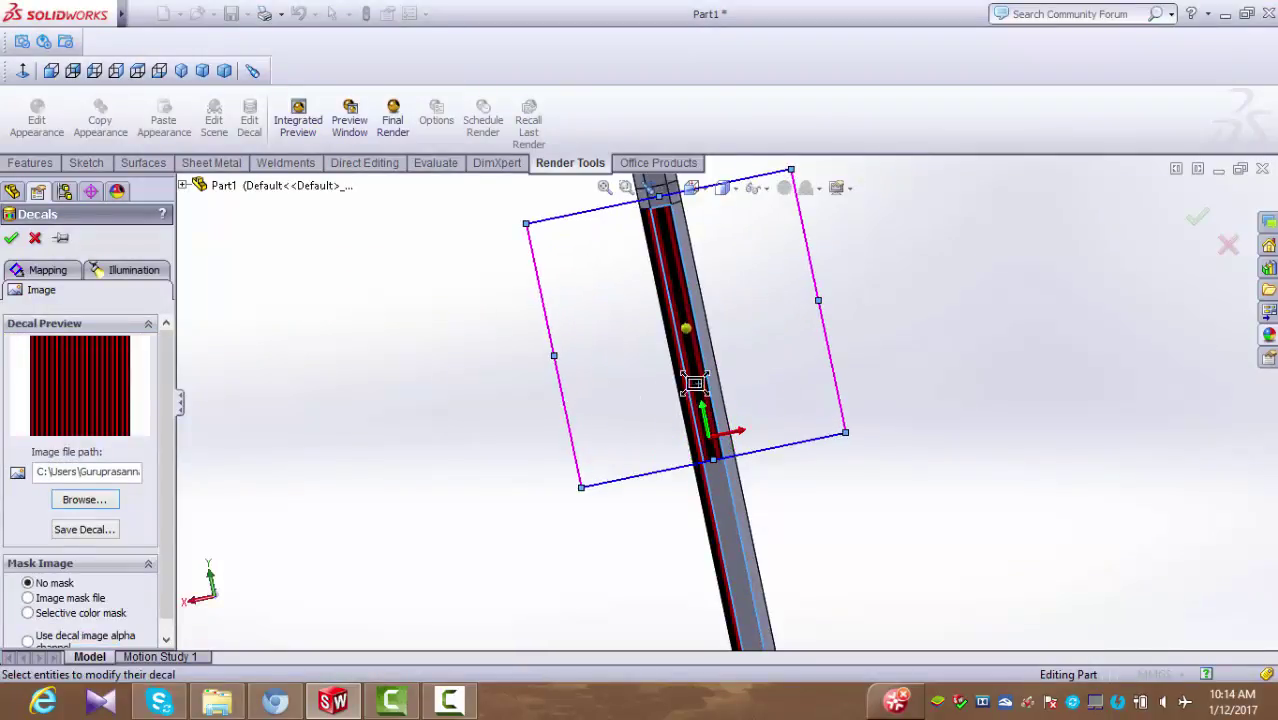
scroll(711, 456, "up", 2)
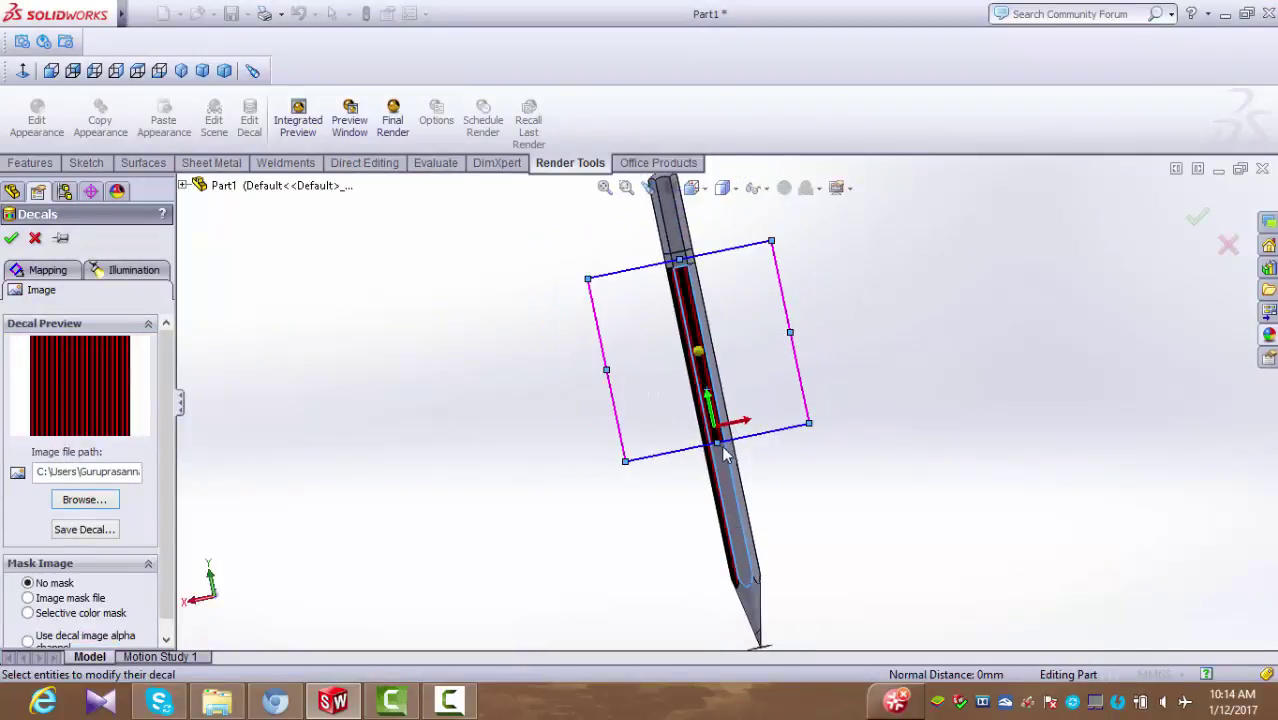
left_click_drag(717, 449, 740, 600)
left_click_drag(752, 515, 732, 462)
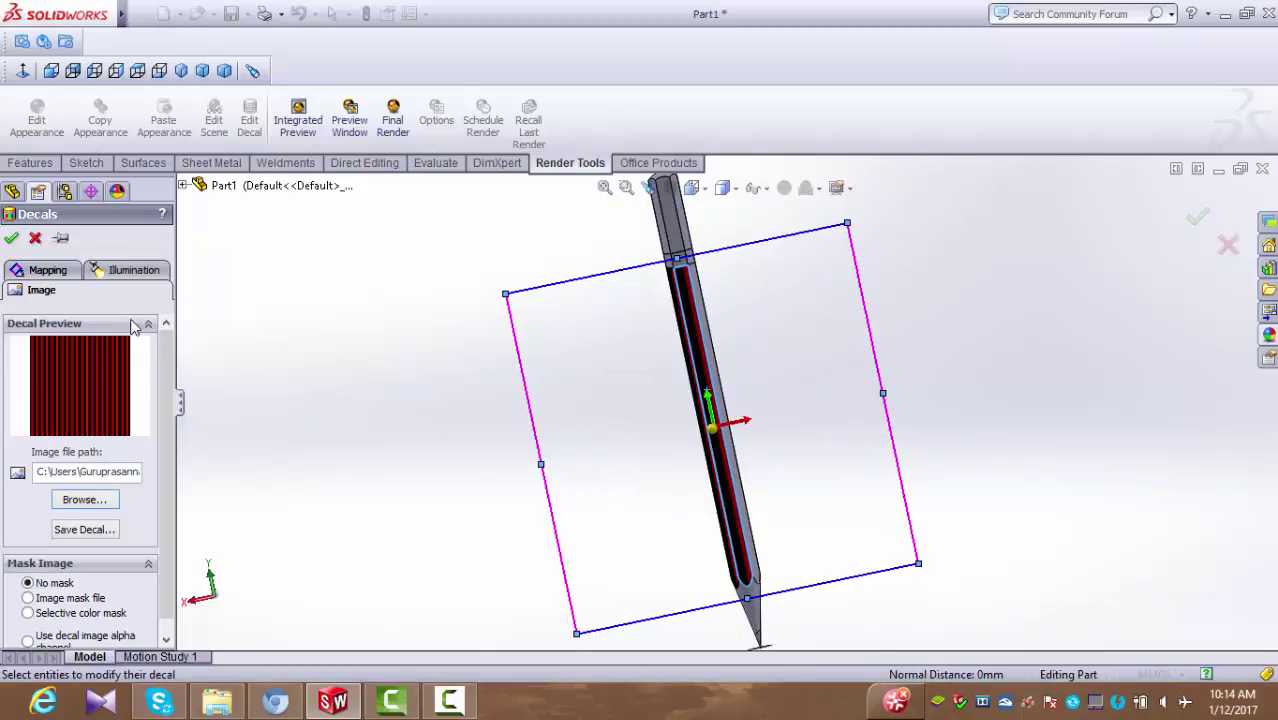
key("Return")
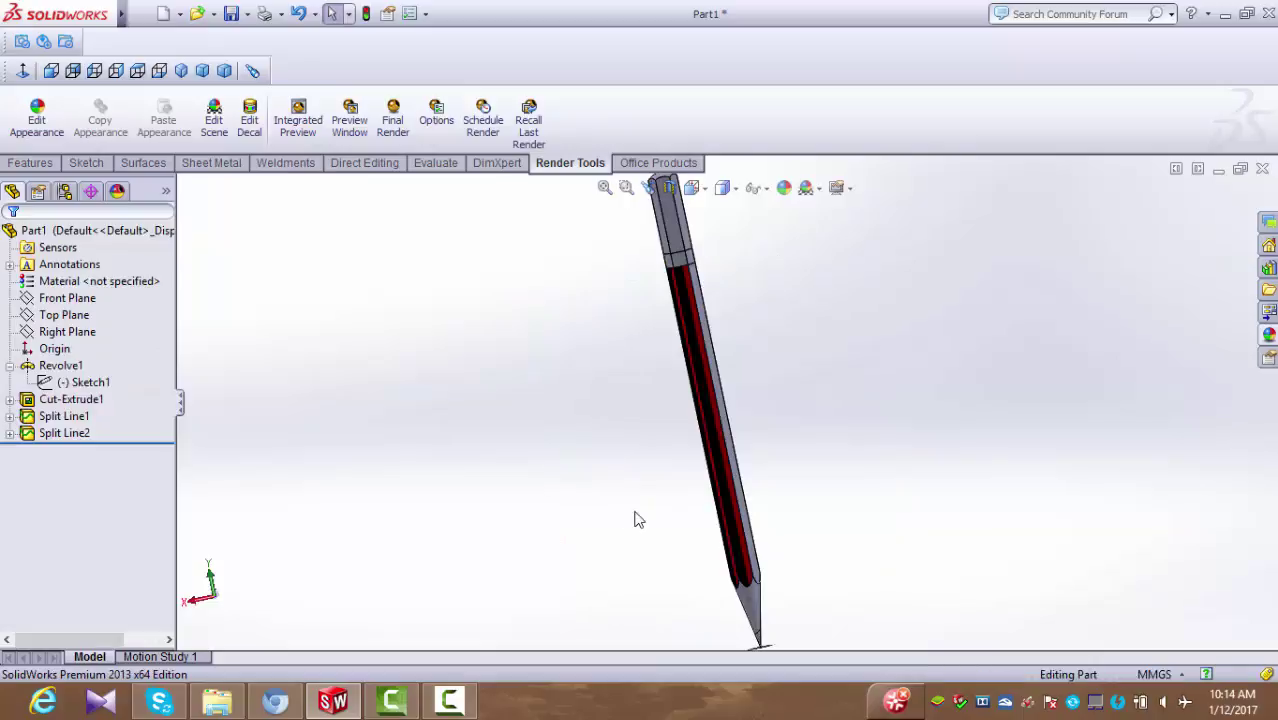
Start another decal with the red vertical-stripe image from the Desktop.
middle_click_drag(634, 519, 548, 544)
left_click(249, 116)
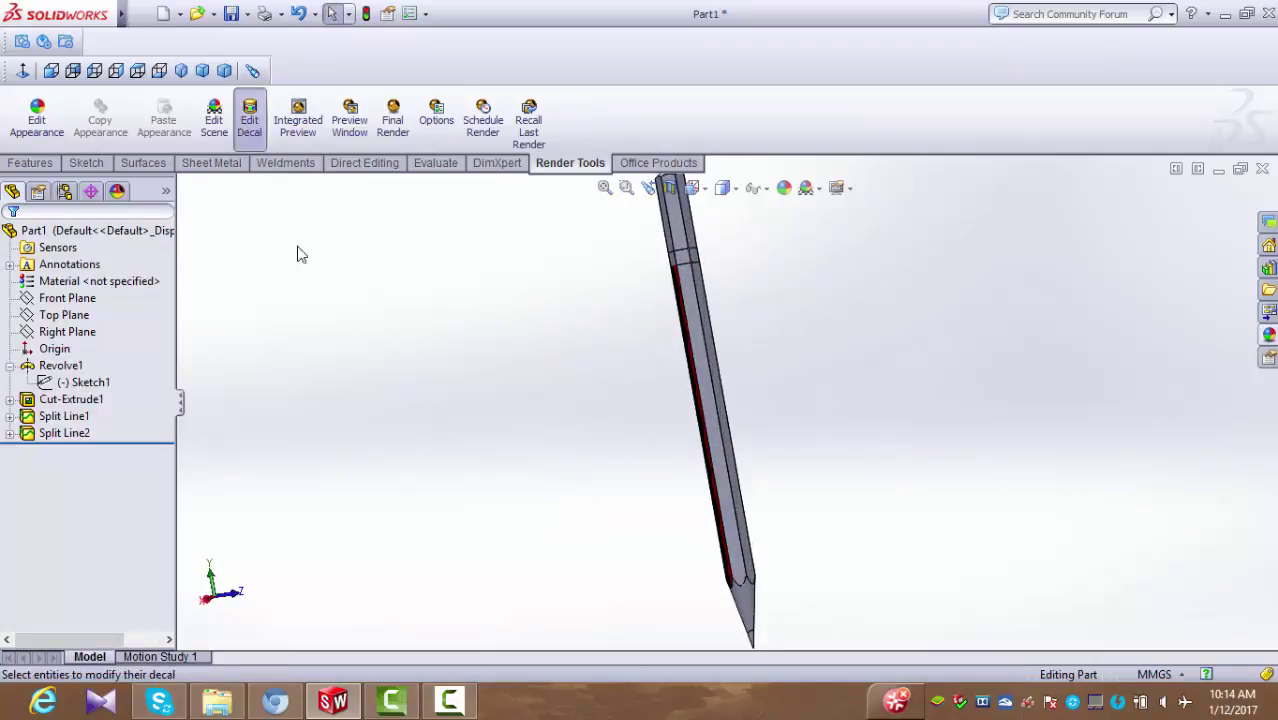
left_click(80, 647)
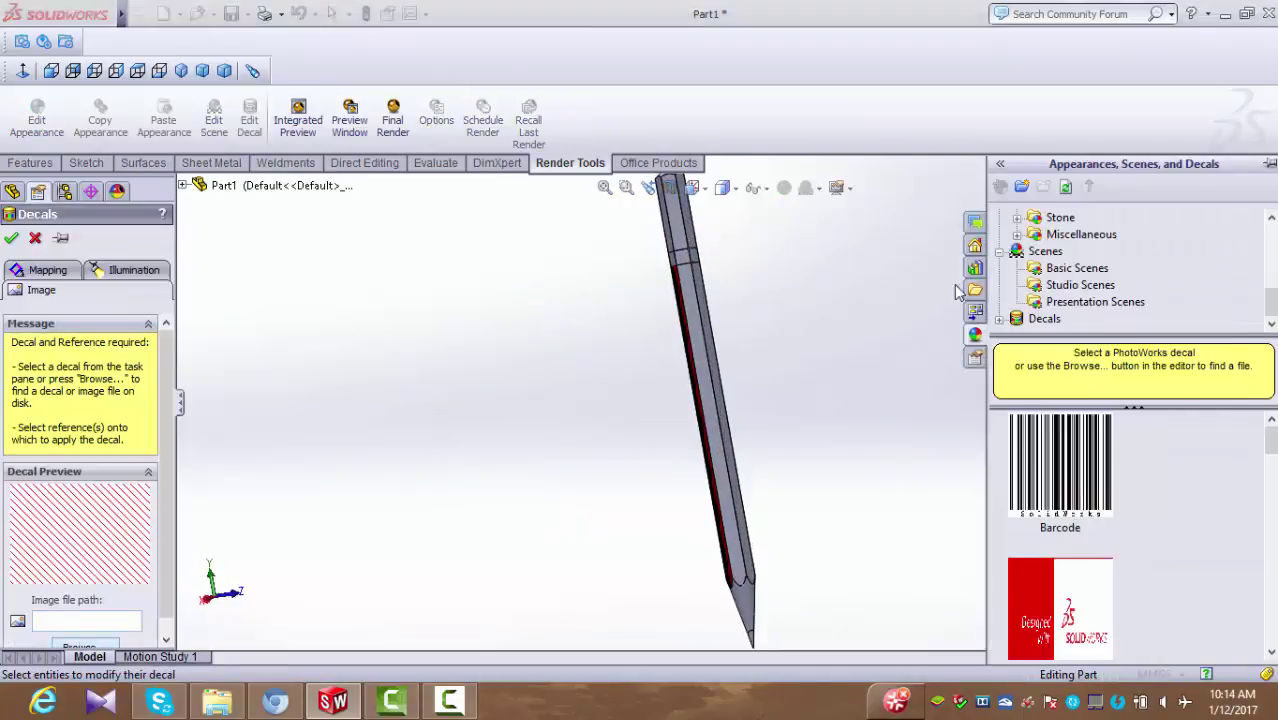
left_click(110, 131)
double_click(1112, 171)
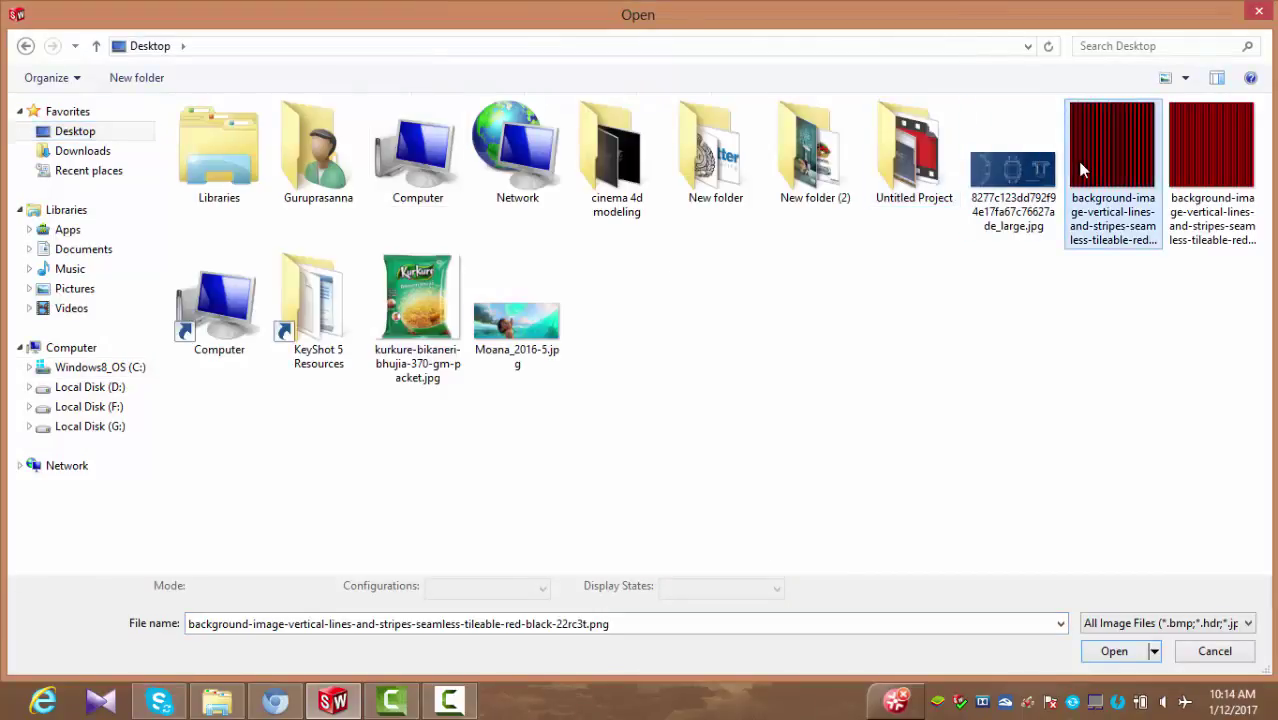
Place it on the next face, rotate it to 90°, extend it to the tip, and apply.
left_click(704, 370)
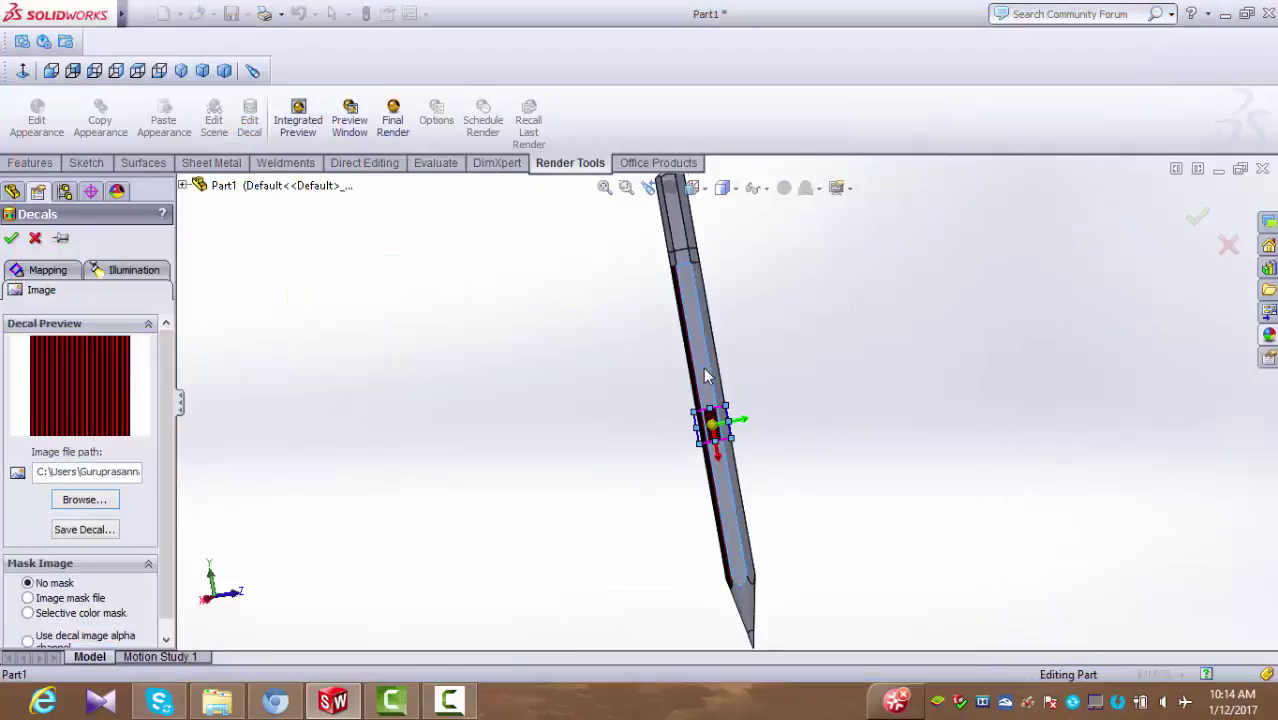
left_click_drag(791, 418, 695, 308)
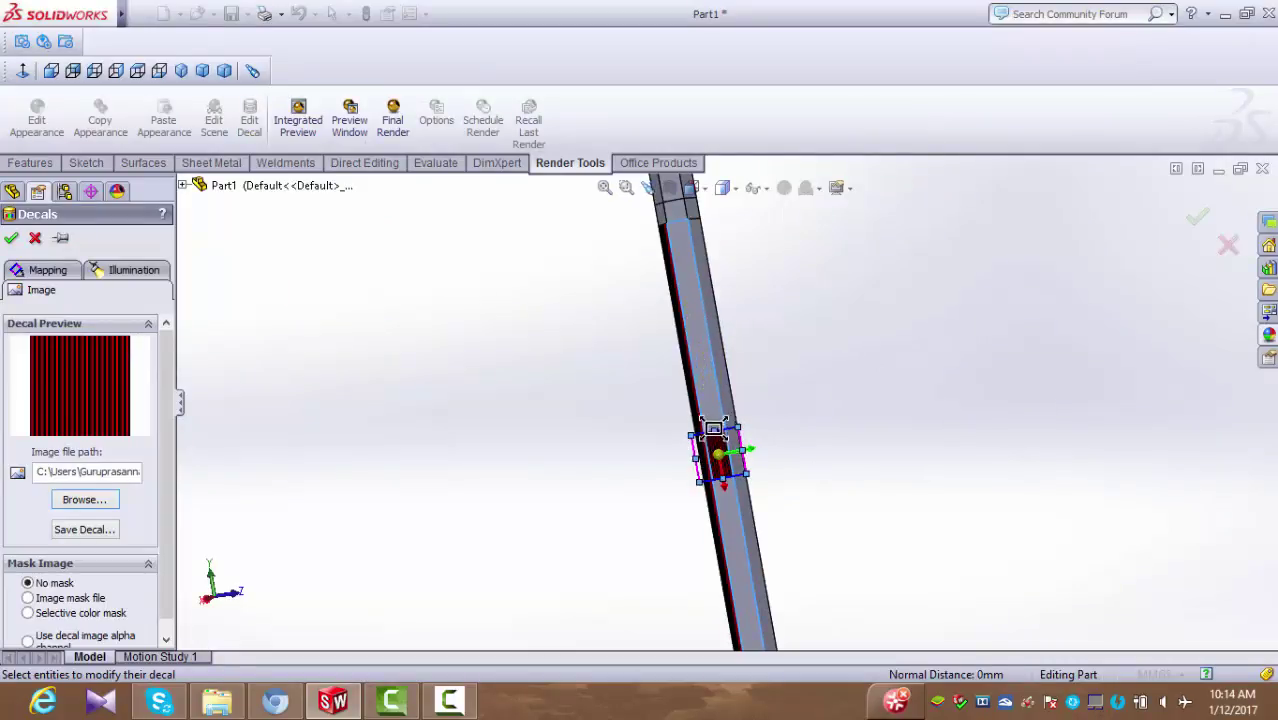
left_click_drag(713, 428, 727, 352)
scroll(752, 448, "up", 2)
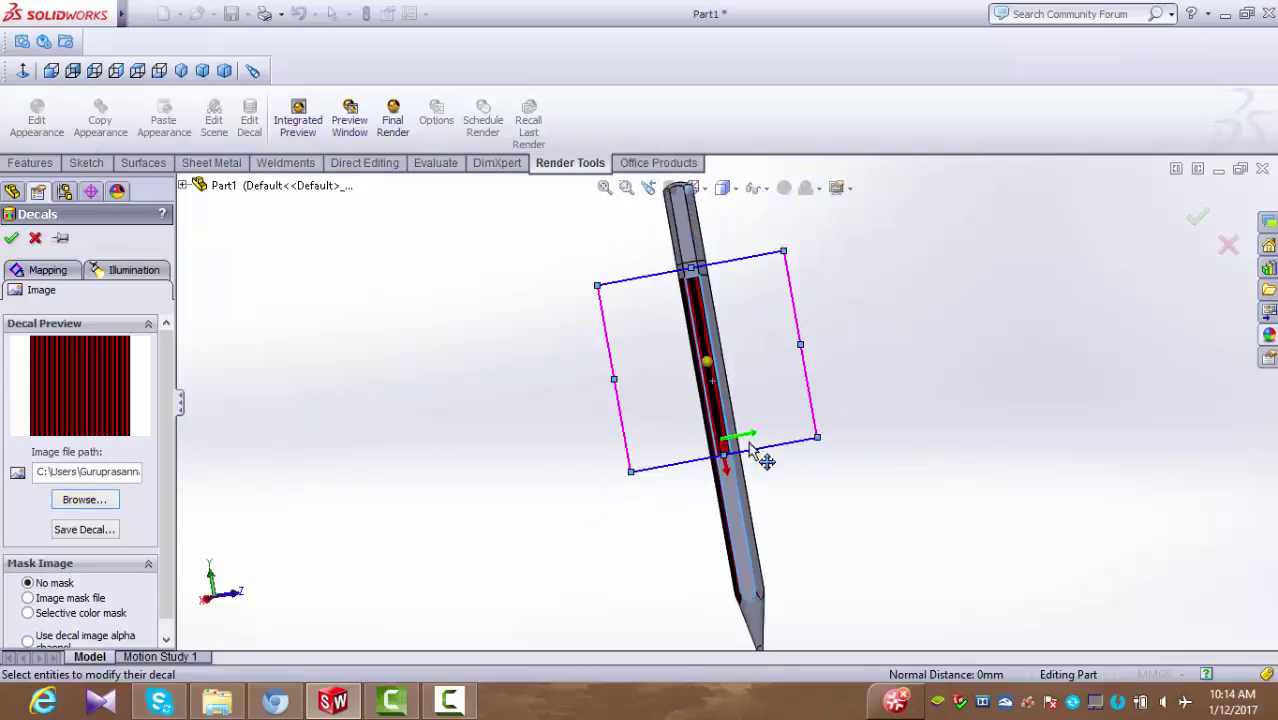
left_click_drag(723, 452, 748, 497)
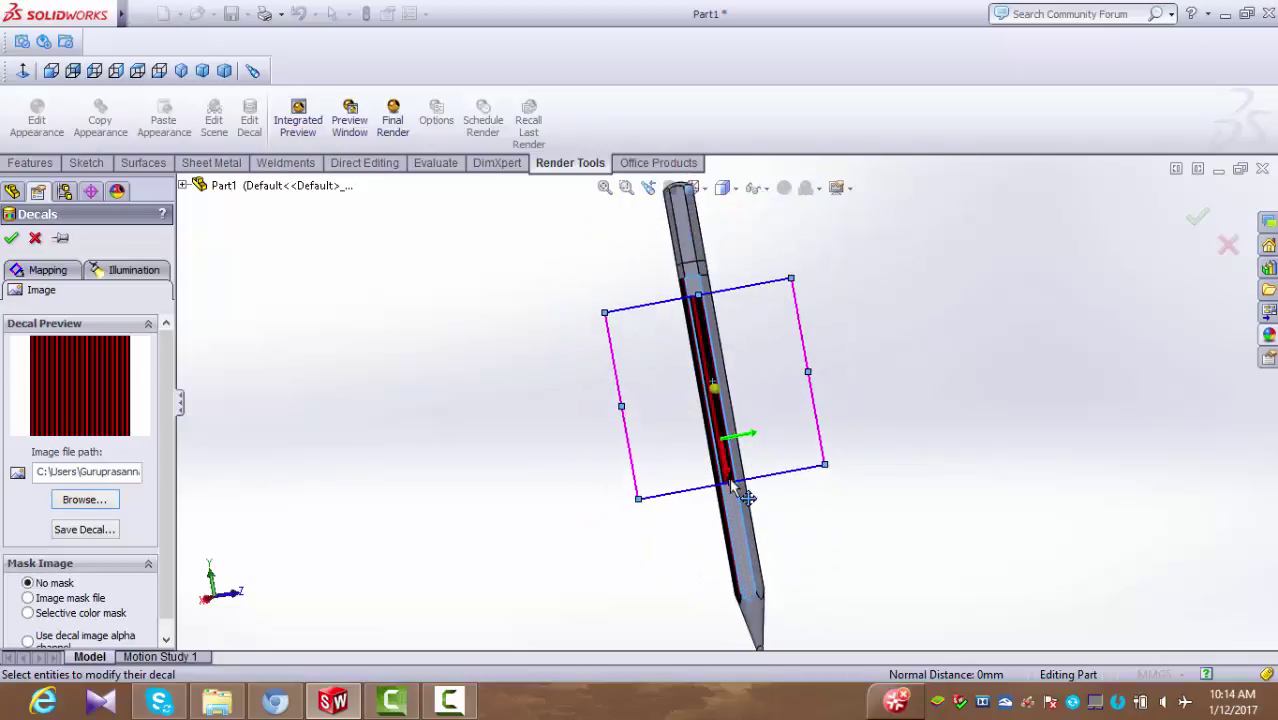
left_click_drag(731, 480, 756, 630)
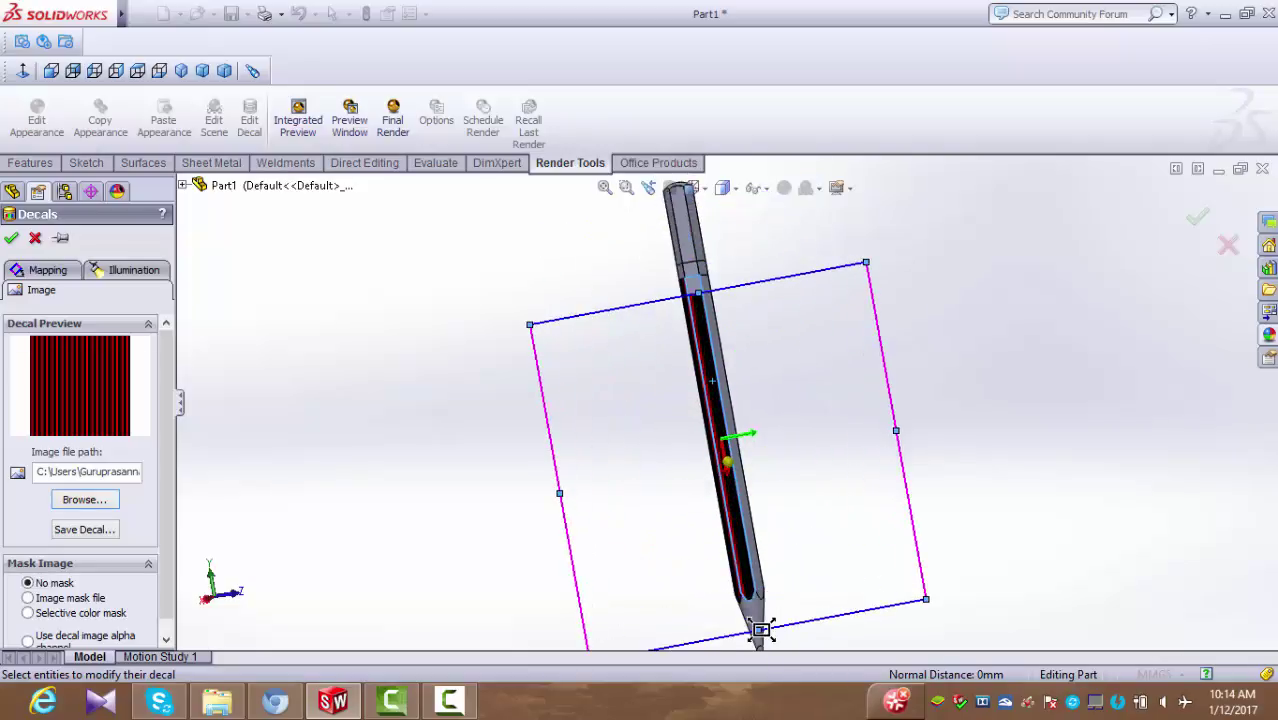
left_click_drag(761, 498, 761, 492)
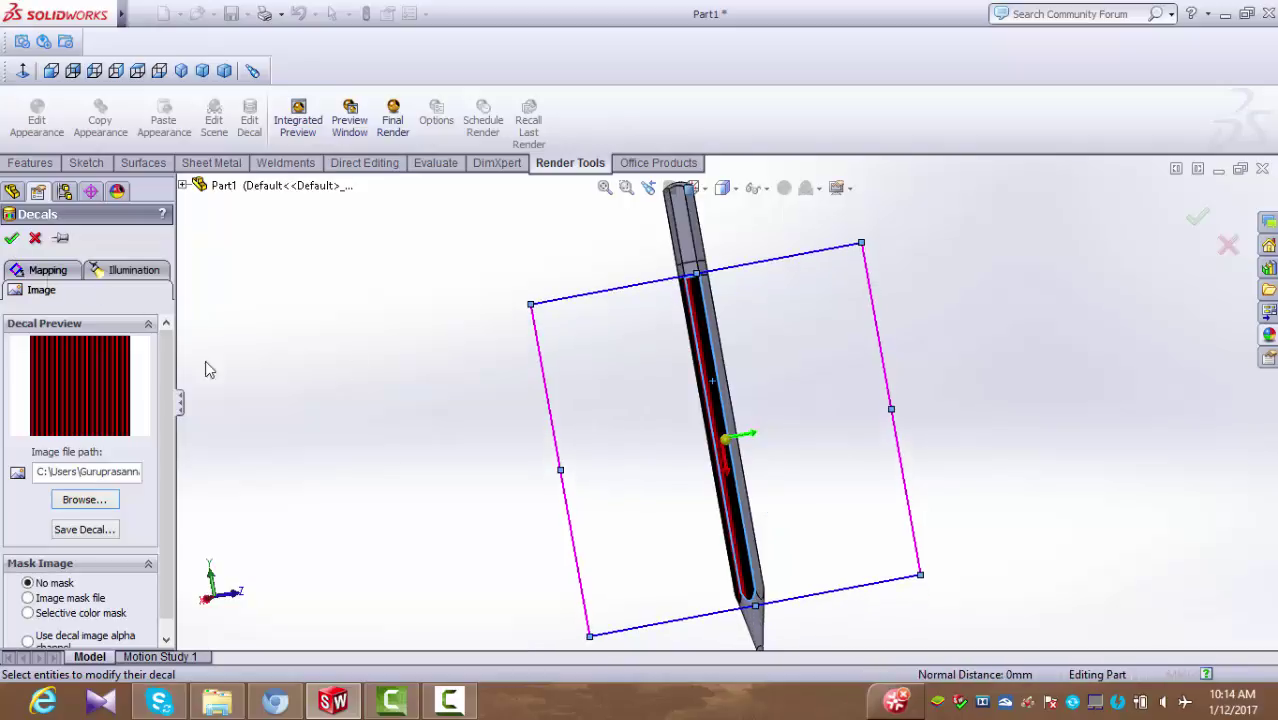
key("Return")
middle_click_drag(663, 519, 551, 552)
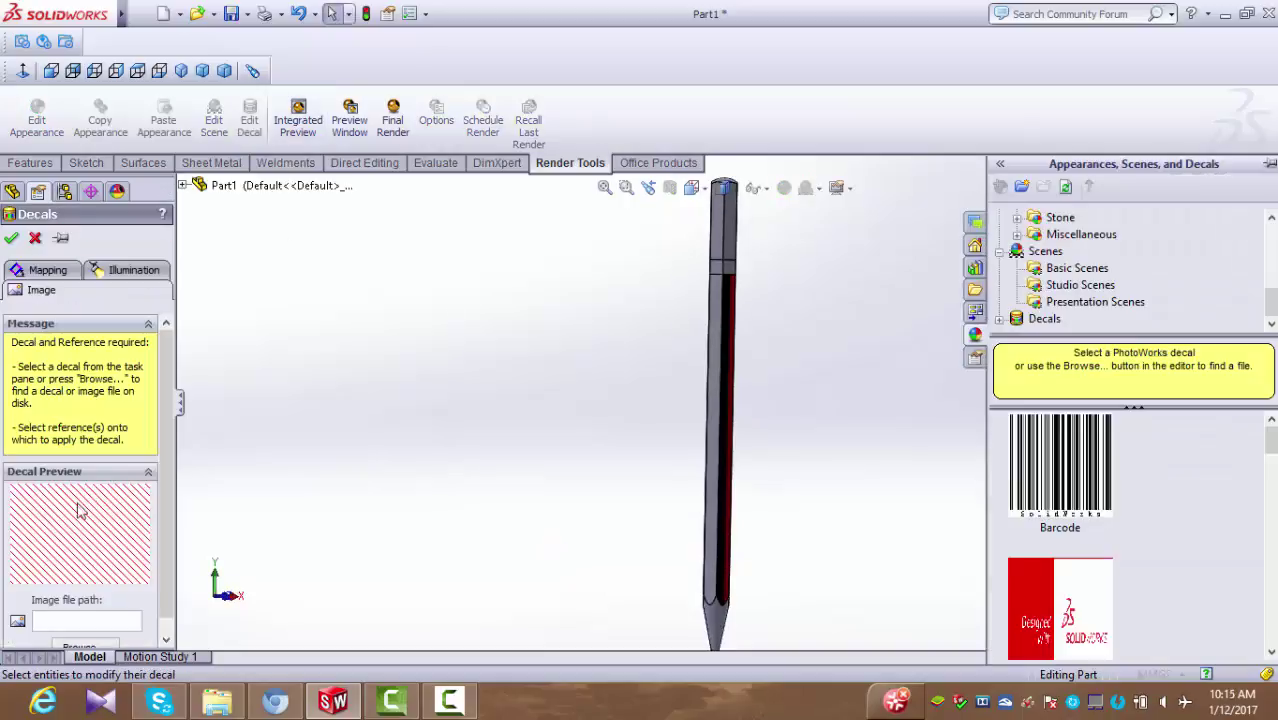
Load the red stripe image from the Desktop as a new decal.
left_click(93, 648)
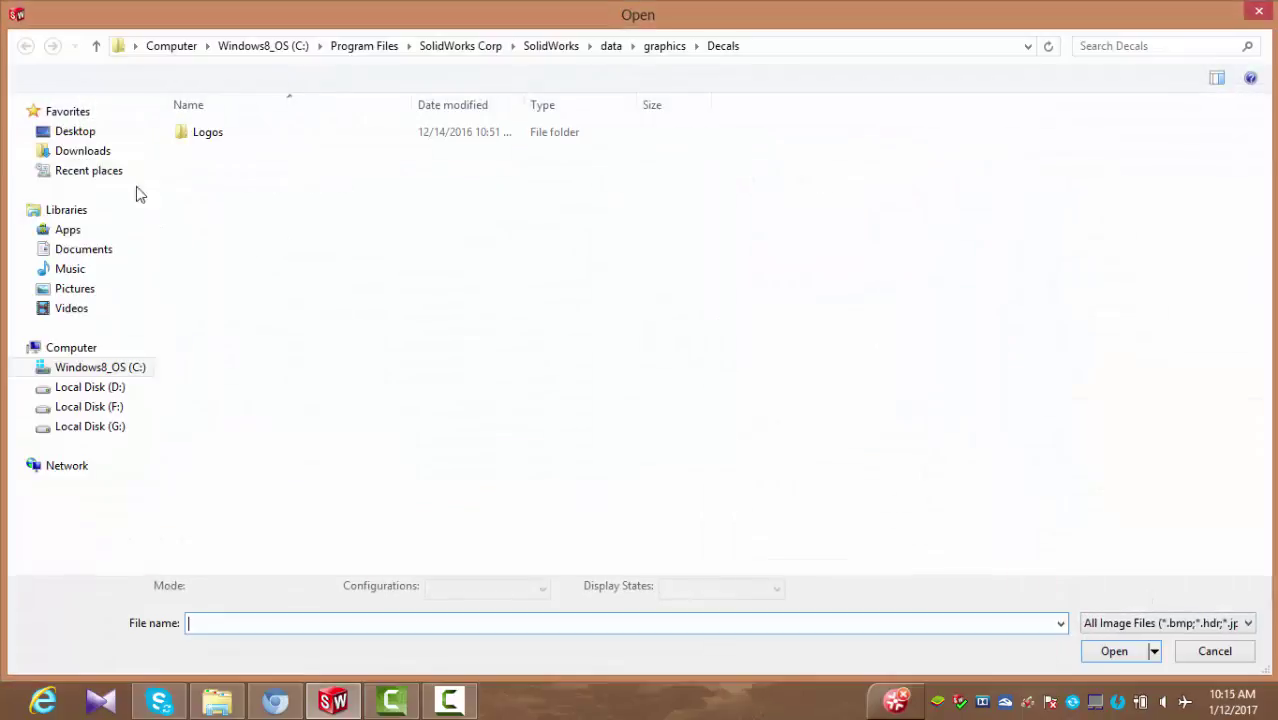
left_click(74, 130)
left_click(1137, 195)
double_click(1137, 195)
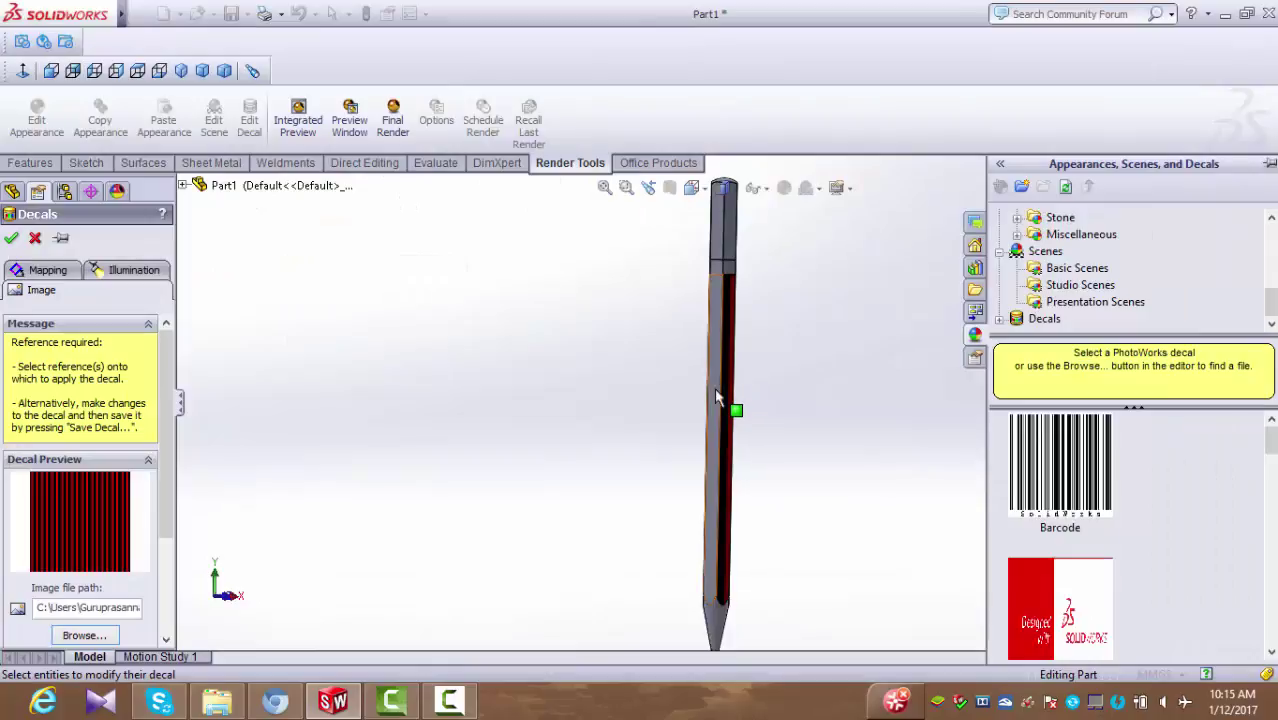
Place it on the next face, rotate about 91°, stretch from band to tip, and accept.
left_click(740, 420)
scroll(750, 450, "down", 3)
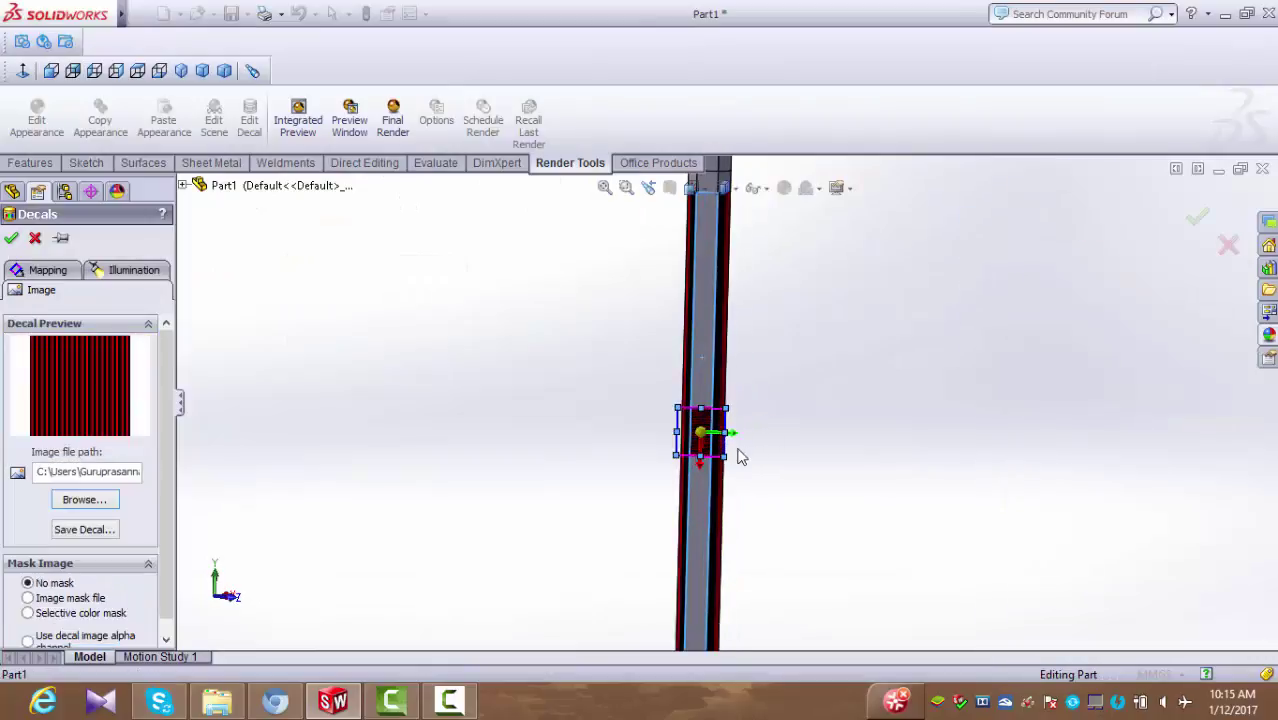
left_click_drag(719, 449, 733, 335)
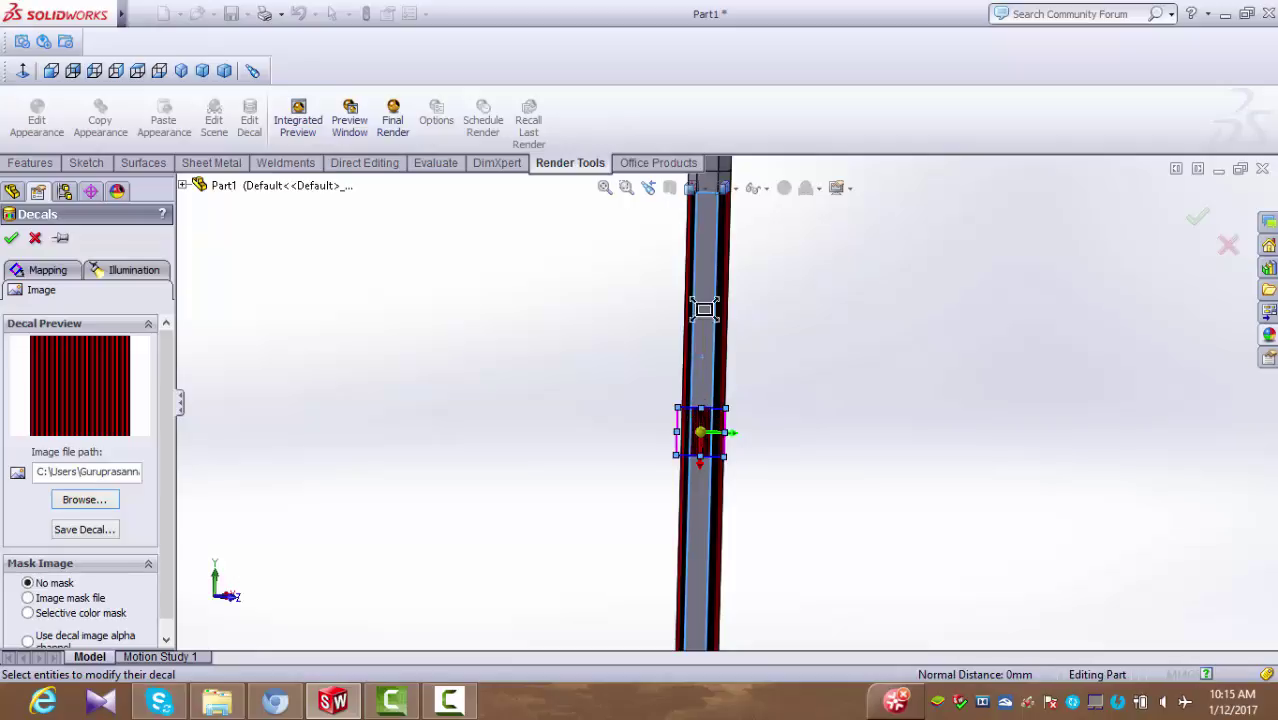
left_click_drag(707, 410, 705, 188)
scroll(703, 465, "up", 2)
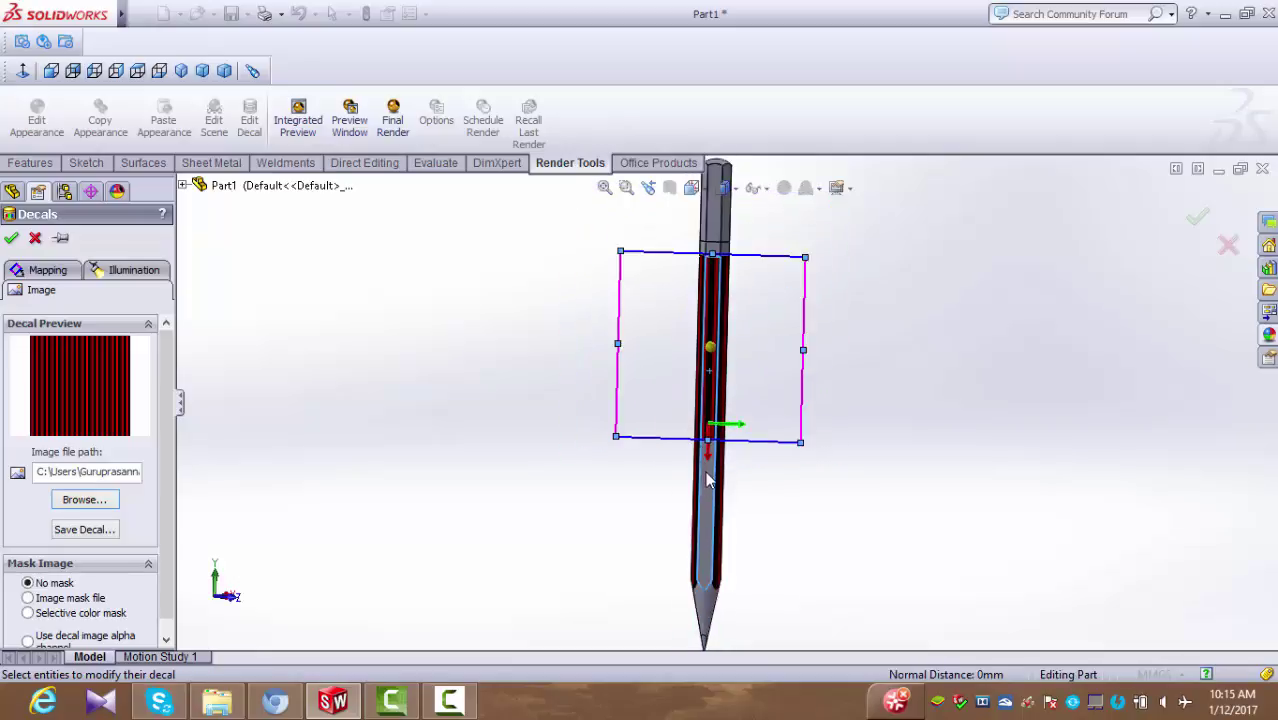
left_click_drag(705, 439, 705, 607)
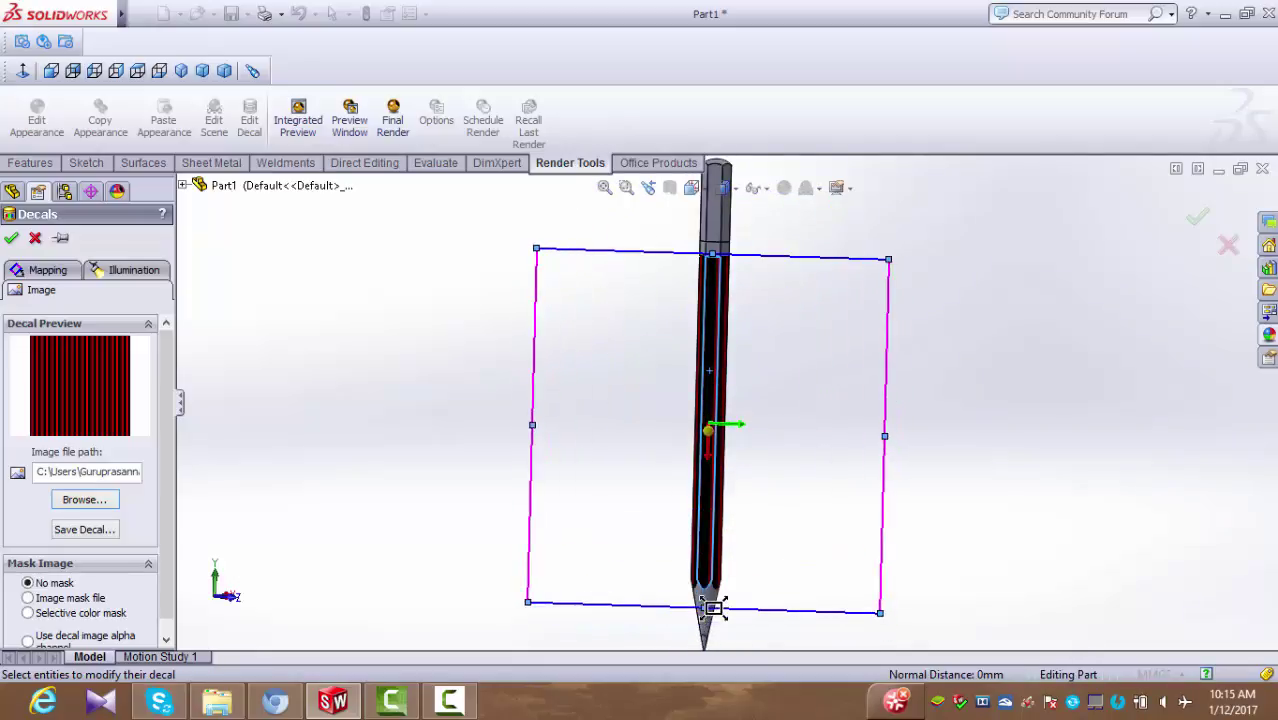
left_click_drag(738, 480, 737, 473)
left_click(11, 238)
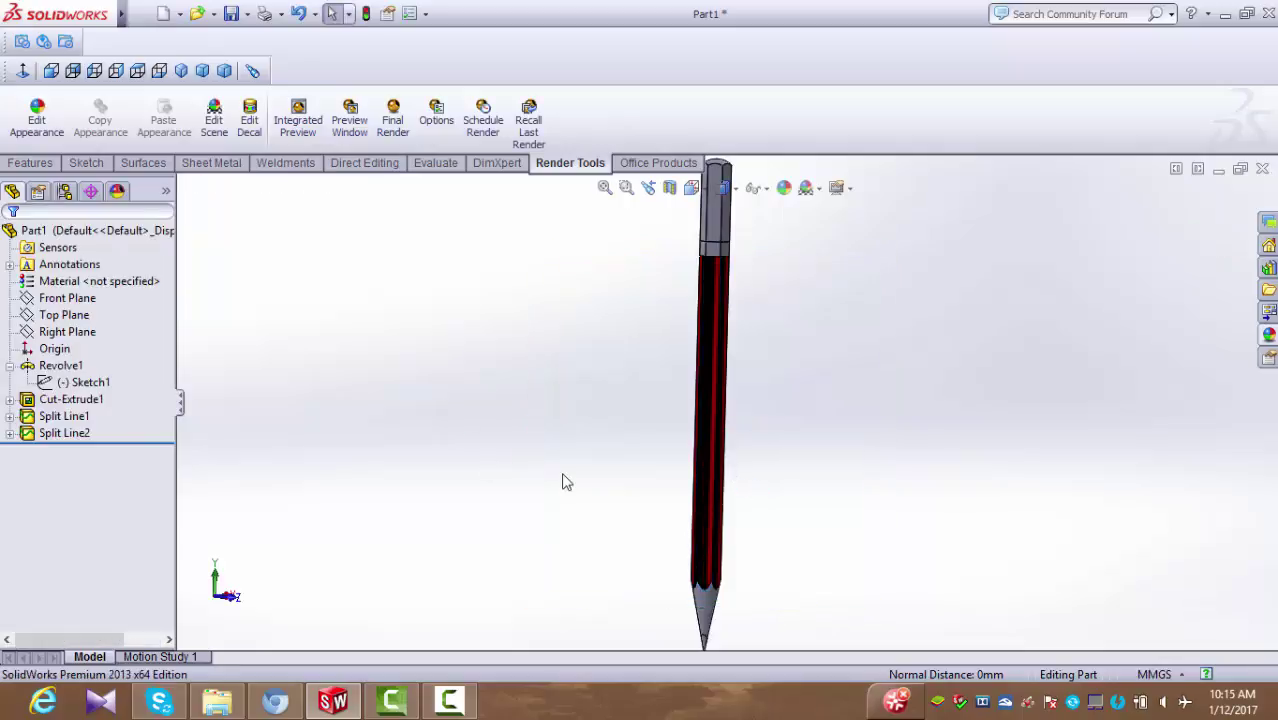
Reopen an existing stripe decal on a body face, nudge it slightly right, and confirm.
mouse_move(797, 483)
middle_mouse_down()
mouse_move(841, 497)
mouse_move(870, 431)
mouse_move(824, 346)
mouse_move(816, 385)
middle_mouse_up()
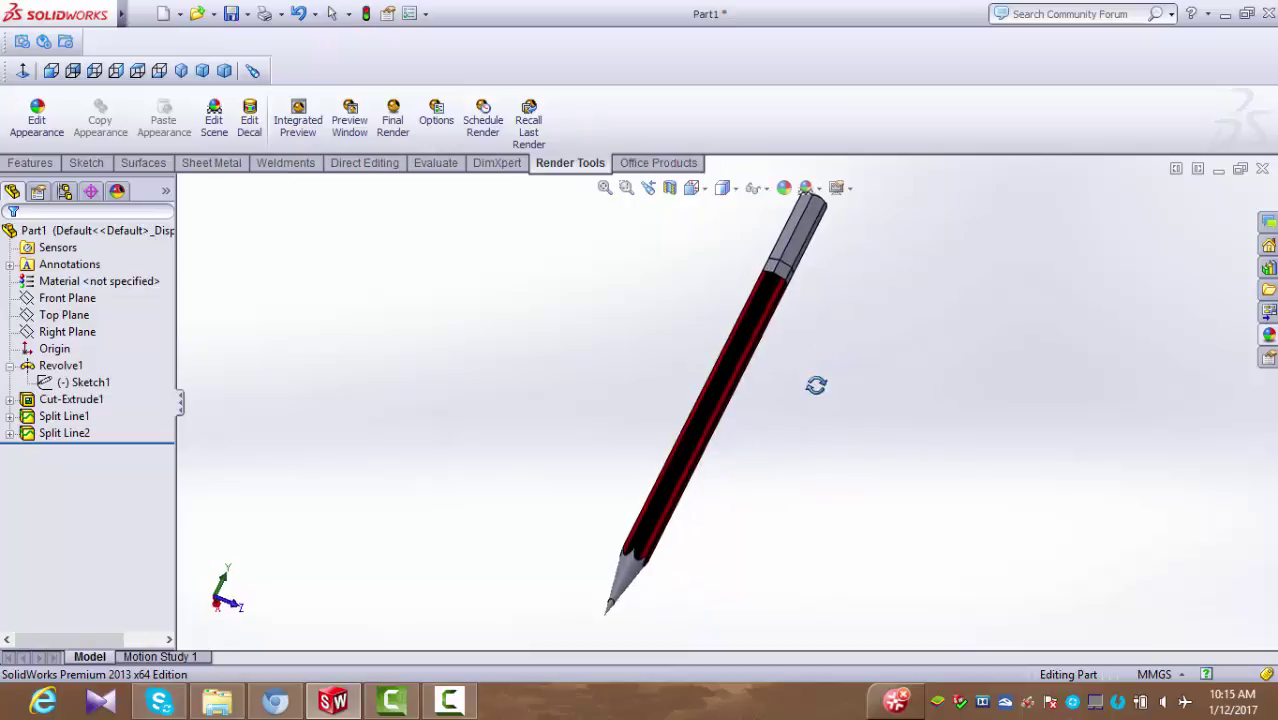
left_click(716, 414)
left_click(850, 323)
left_click(925, 426)
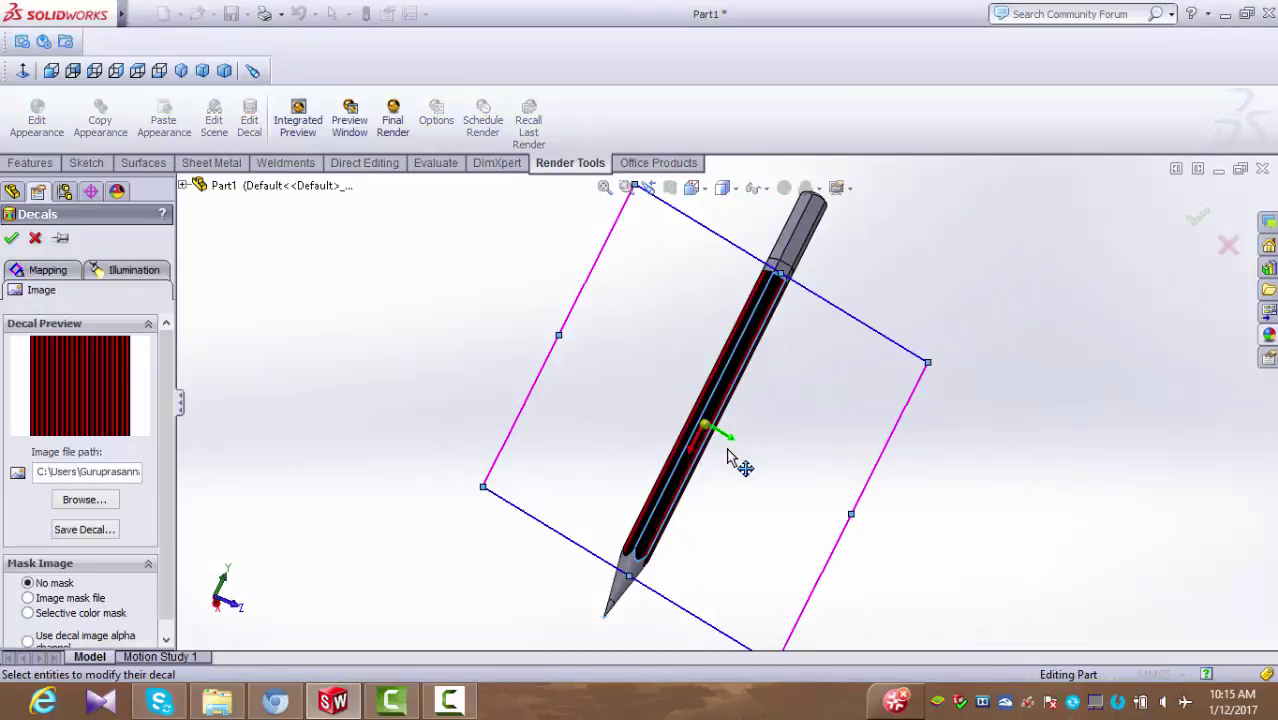
left_click_drag(733, 457, 735, 458)
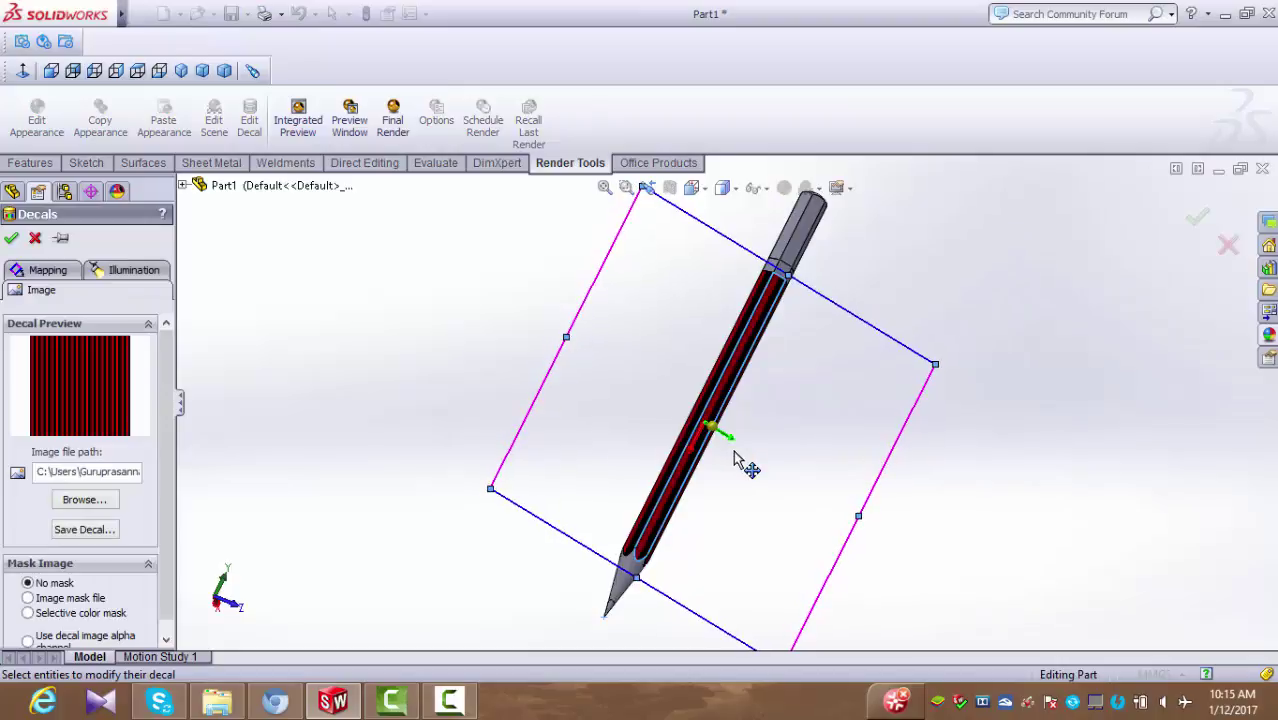
left_click(10, 239)
mouse_move(494, 508)
middle_mouse_down()
mouse_move(408, 365)
mouse_move(411, 499)
mouse_move(357, 416)
mouse_move(345, 352)
mouse_move(277, 340)
mouse_move(539, 471)
mouse_move(445, 402)
mouse_move(414, 471)
mouse_move(491, 525)
mouse_move(525, 436)
mouse_move(438, 463)
middle_mouse_up()
mouse_move(531, 484)
middle_mouse_down()
mouse_move(565, 380)
mouse_move(639, 548)
middle_mouse_up()
mouse_move(729, 417)
middle_mouse_down()
mouse_move(816, 531)
mouse_move(765, 445)
mouse_move(793, 461)
mouse_move(881, 468)
middle_mouse_up()
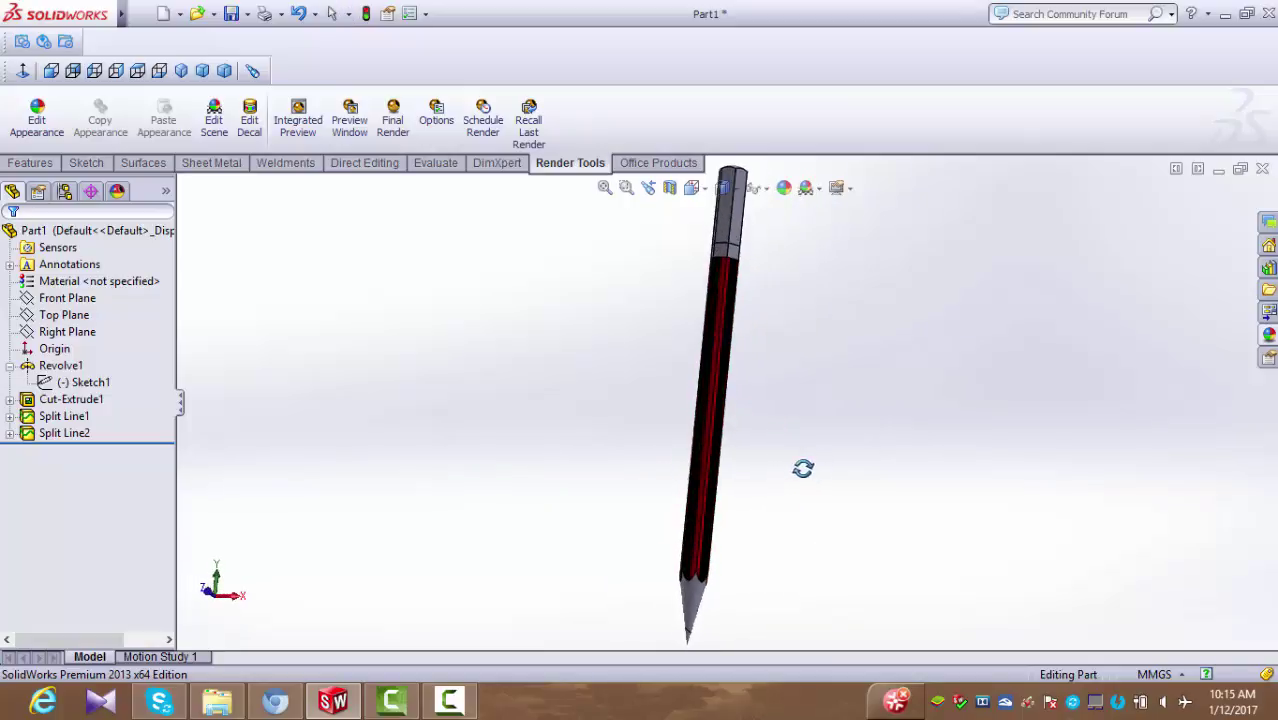
Reopen the stripe decal on the pencil body face and accept its placement.
left_click(715, 381)
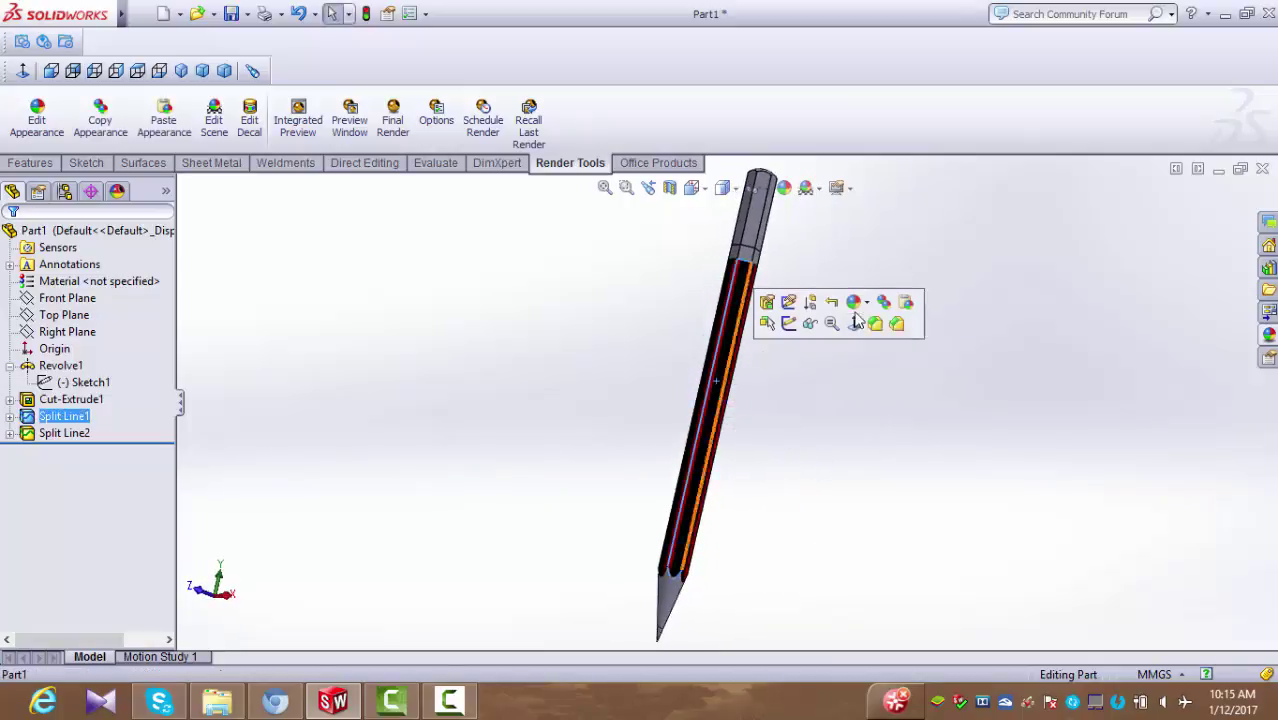
left_click(853, 302)
left_click(910, 412)
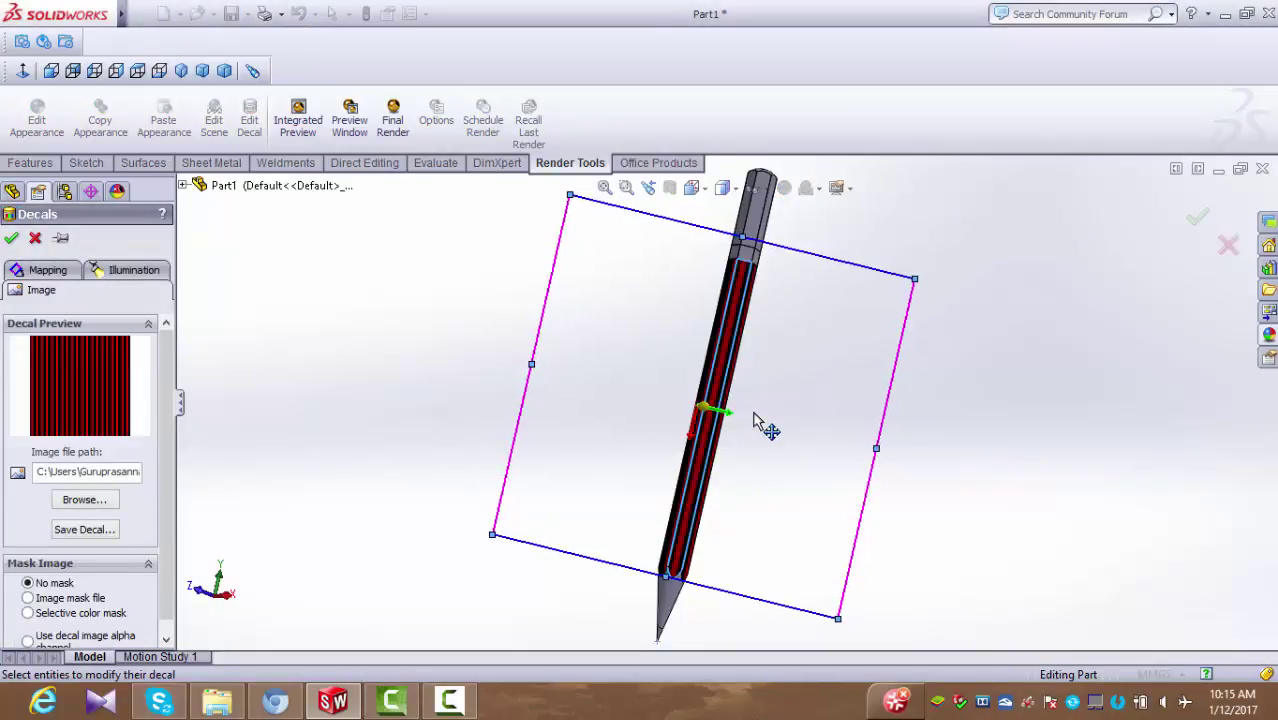
left_click(11, 237)
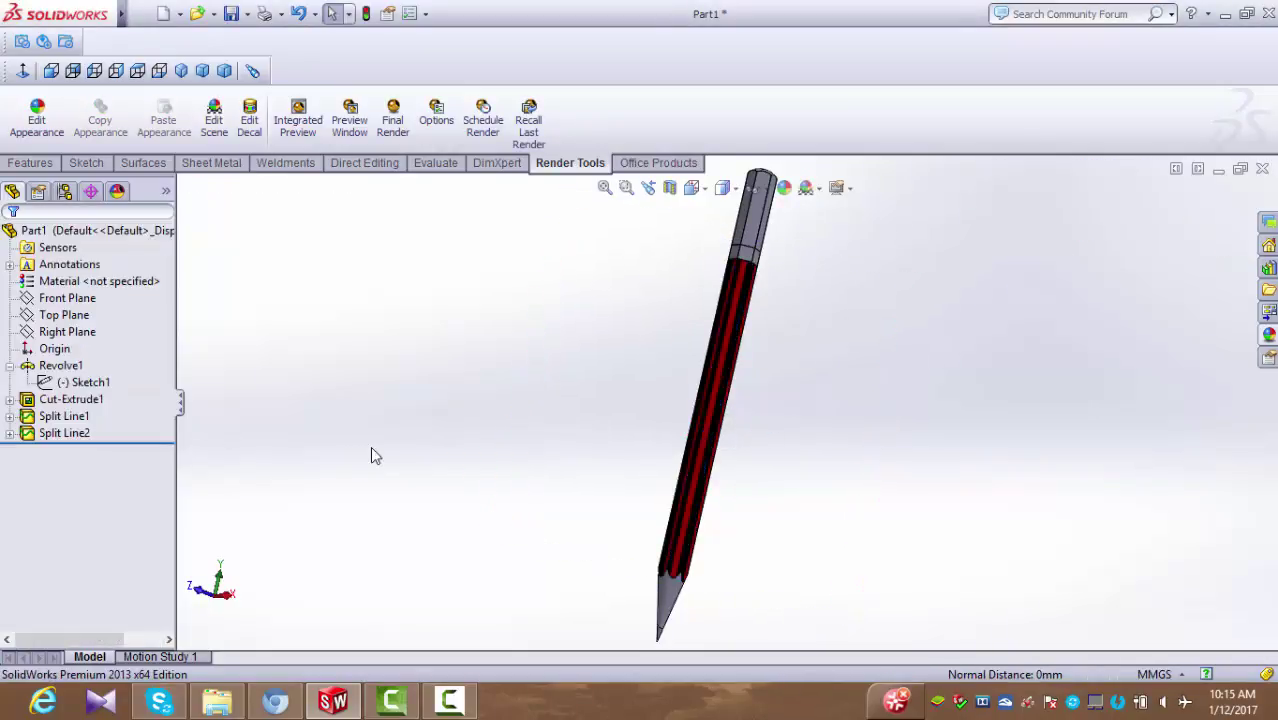
middle_click_drag(569, 390, 672, 431)
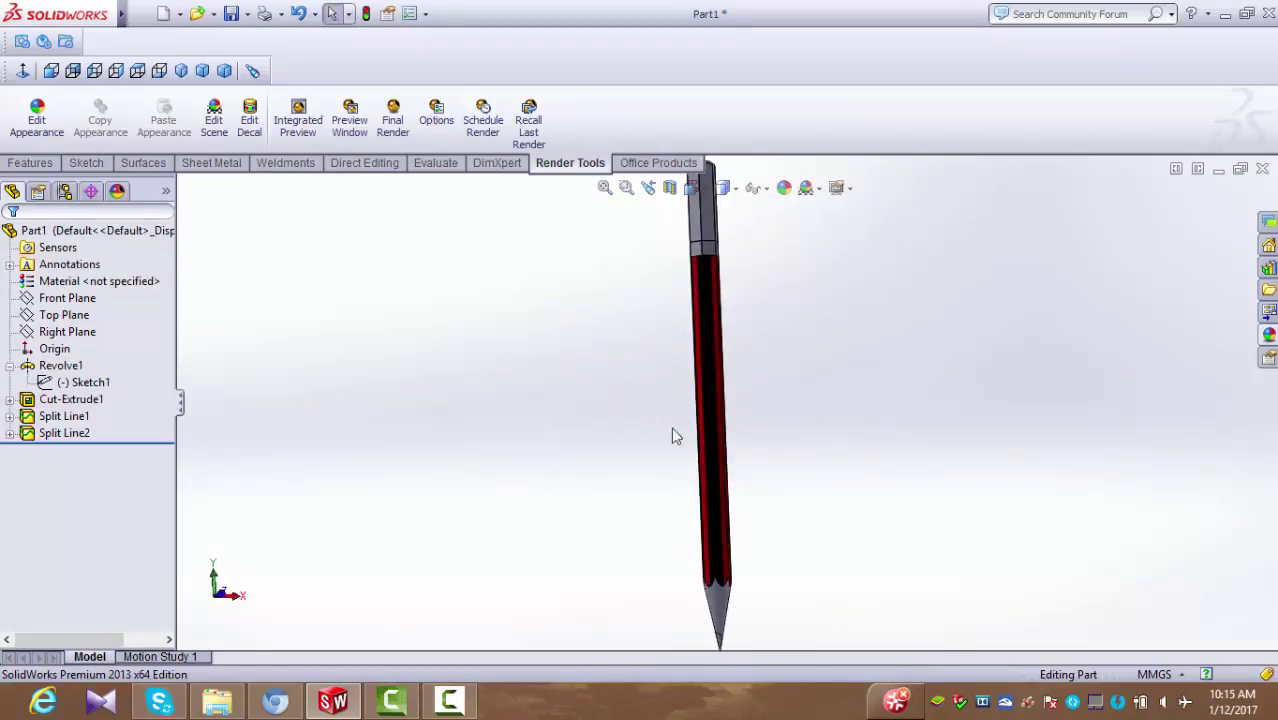
Reopen the stripe decal, nudge it slightly left, and accept the new position.
left_click(716, 440)
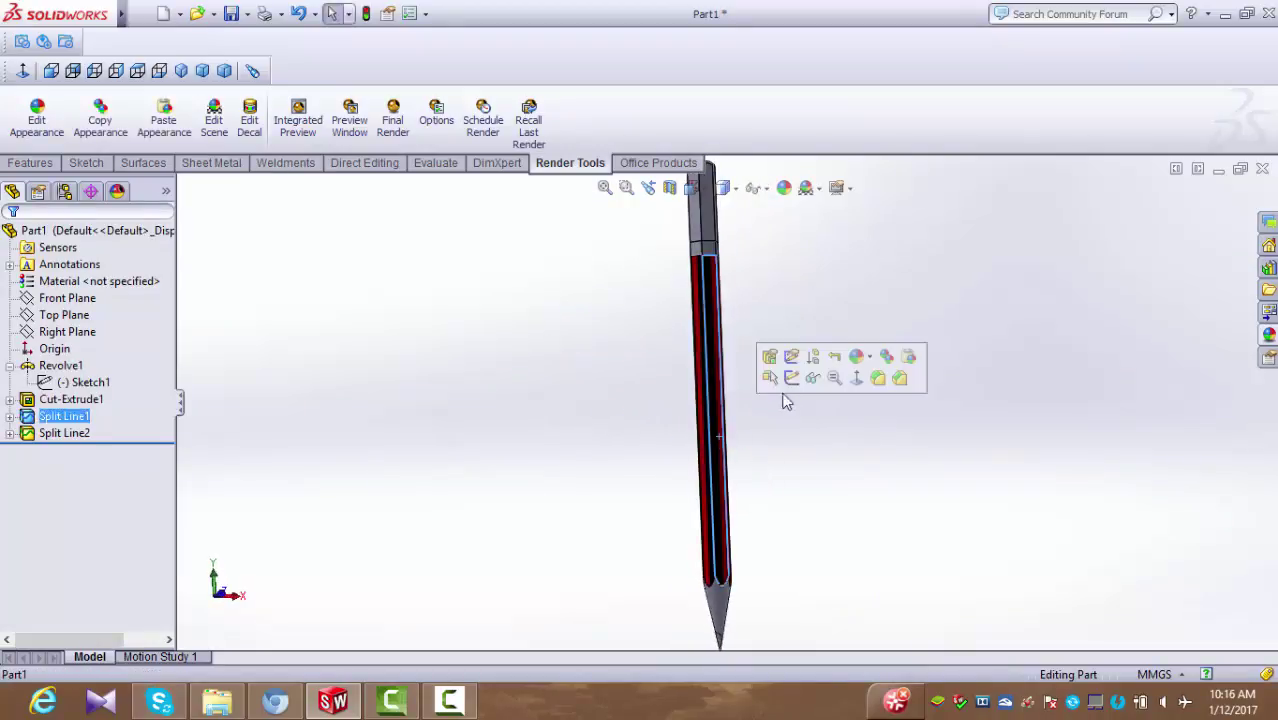
left_click(866, 358)
left_click(878, 466)
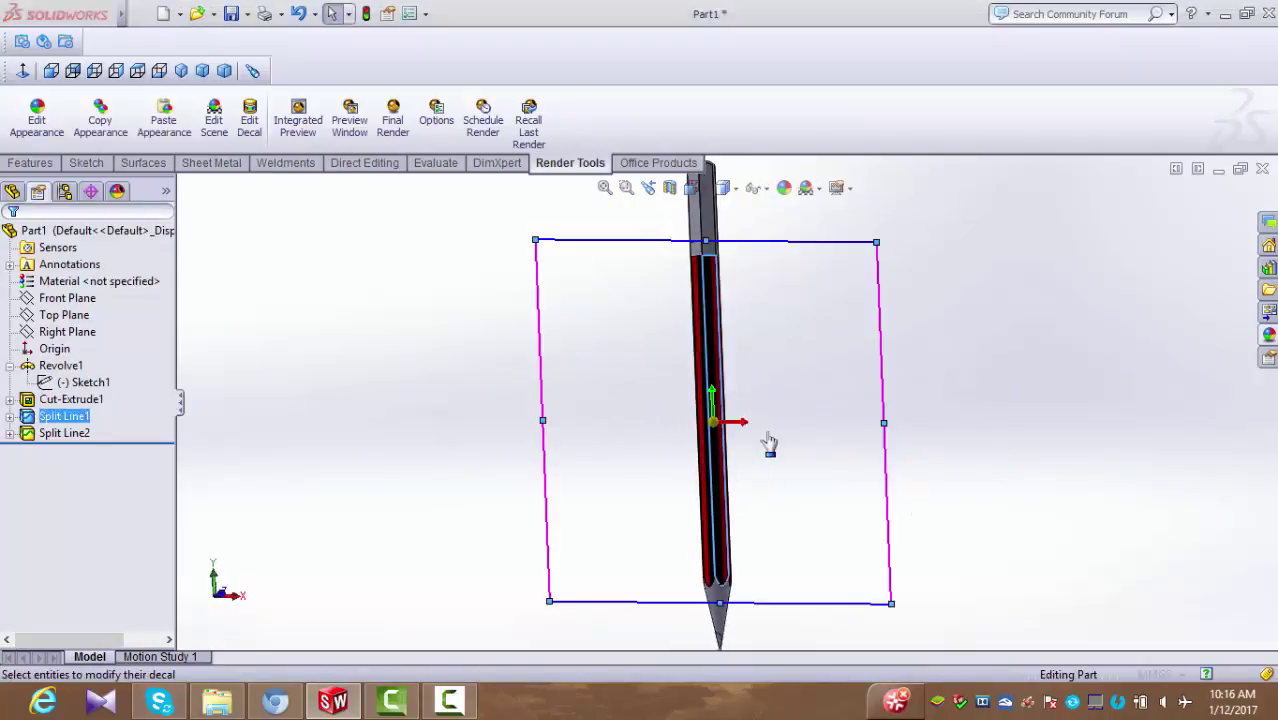
left_click_drag(770, 440, 767, 443)
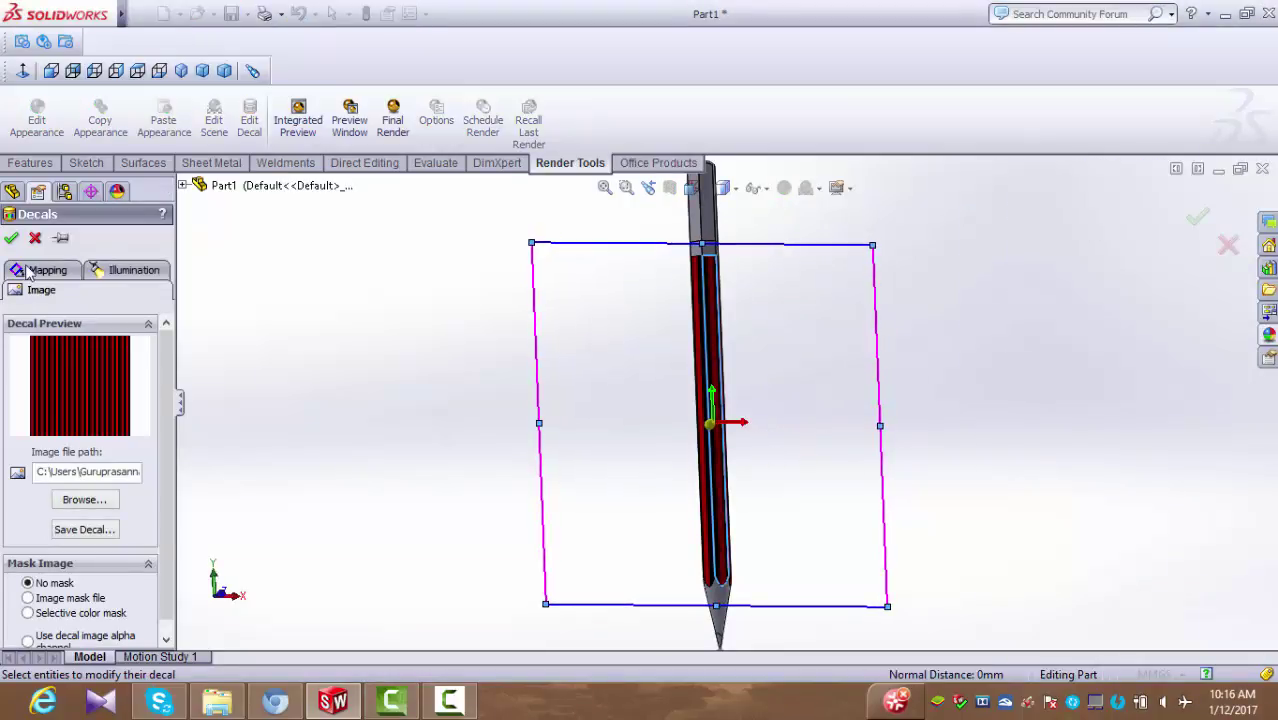
left_click(12, 240)
mouse_move(533, 461)
middle_mouse_down()
mouse_move(631, 463)
mouse_move(730, 442)
mouse_move(648, 384)
mouse_move(658, 394)
middle_mouse_up()
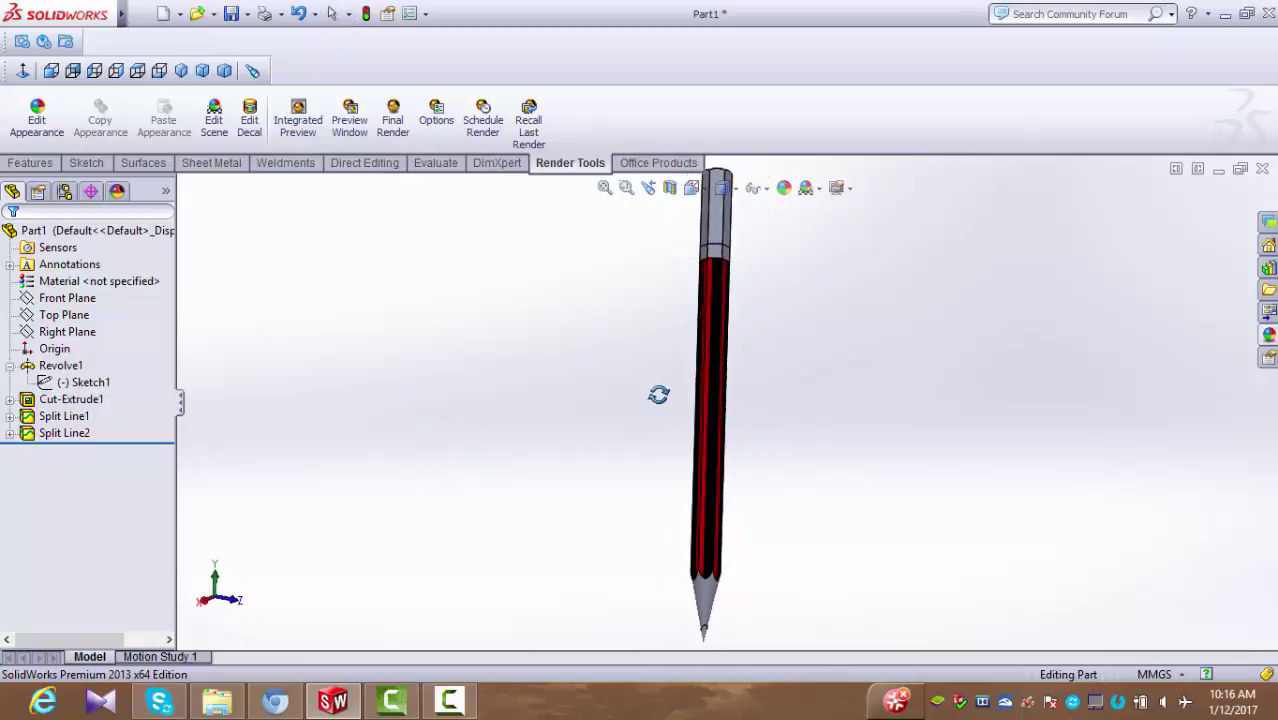
Reopen and accept the stripe decal once more, then view the pencil diagonally to check it.
left_click(710, 393)
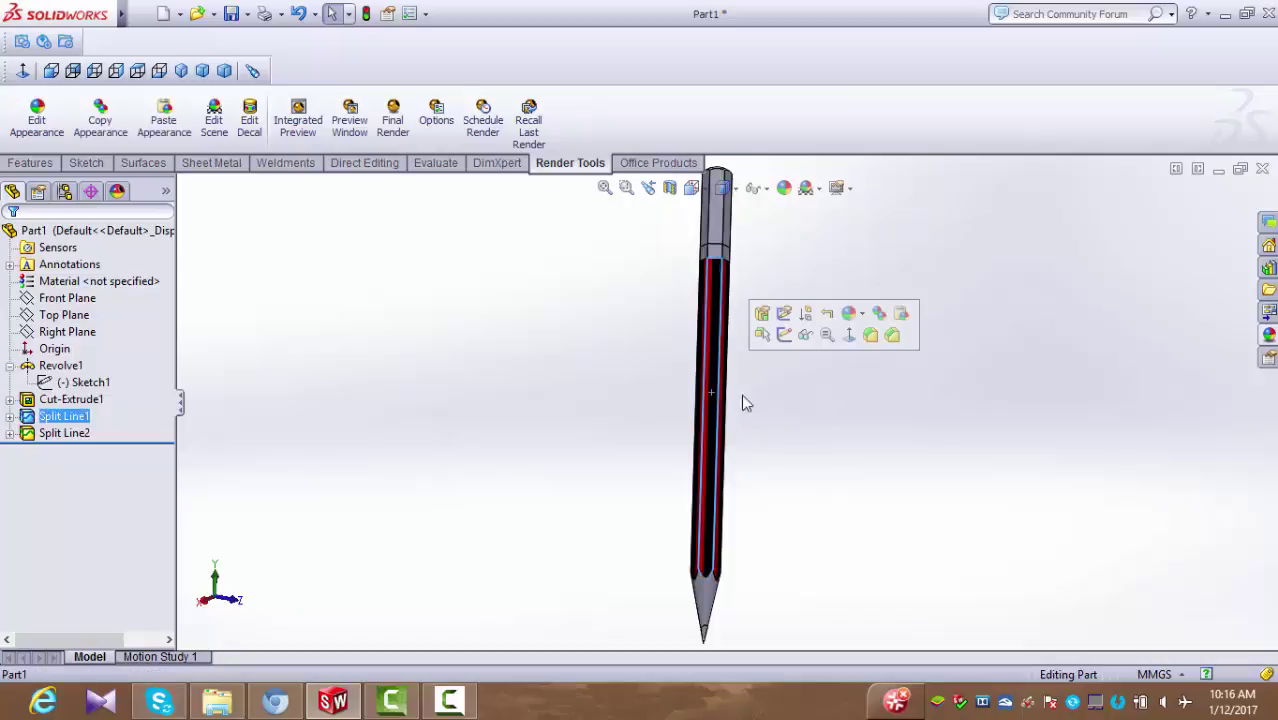
left_click(850, 313)
left_click(876, 420)
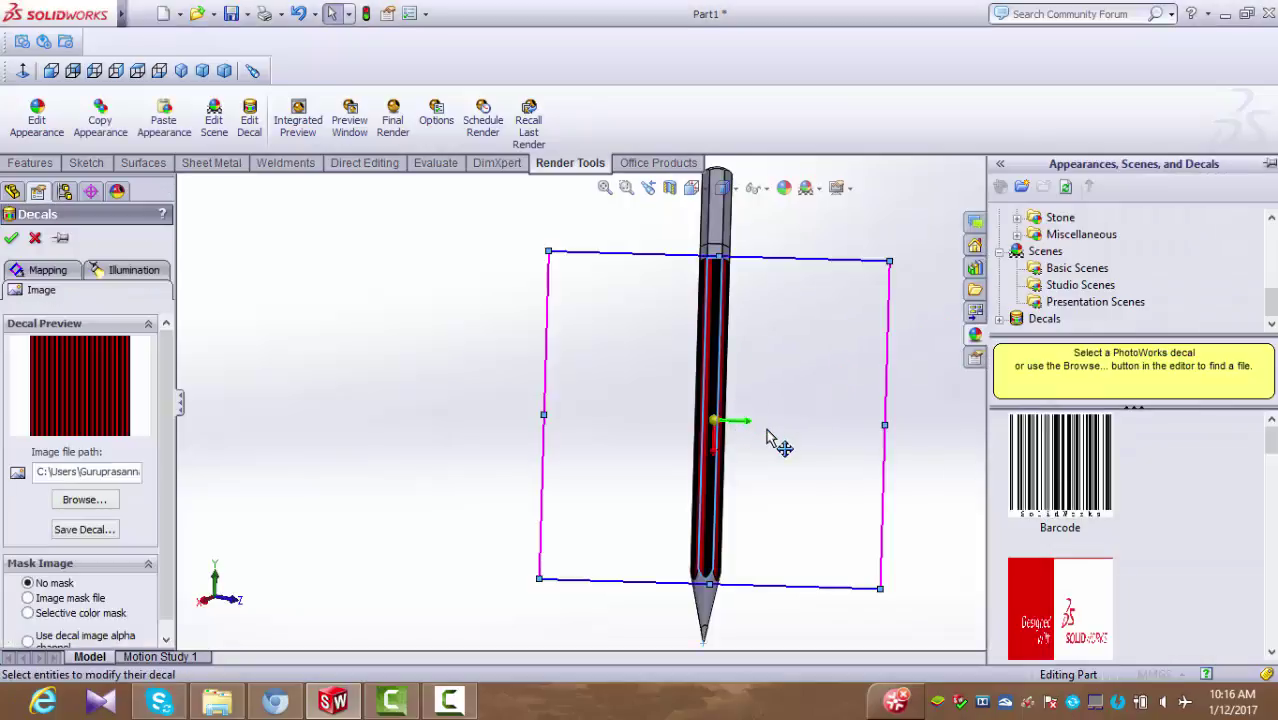
left_click(9, 240)
mouse_move(482, 465)
middle_mouse_down()
mouse_move(514, 323)
mouse_move(394, 357)
mouse_move(514, 471)
mouse_move(504, 502)
mouse_move(756, 280)
middle_mouse_up()
scroll(748, 362, "down", 2)
Remove the whole part from the colour targets and set the new colour to black.
scroll(818, 285, "down", 2)
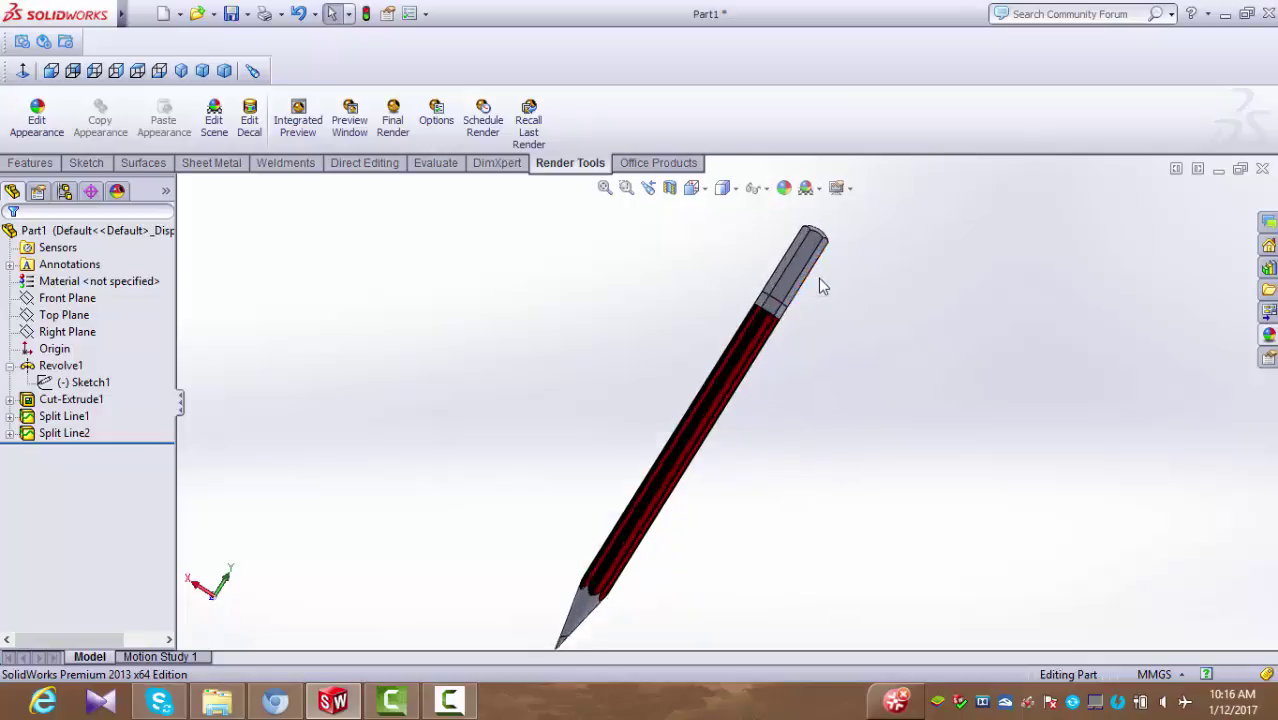
scroll(818, 285, "down", 1)
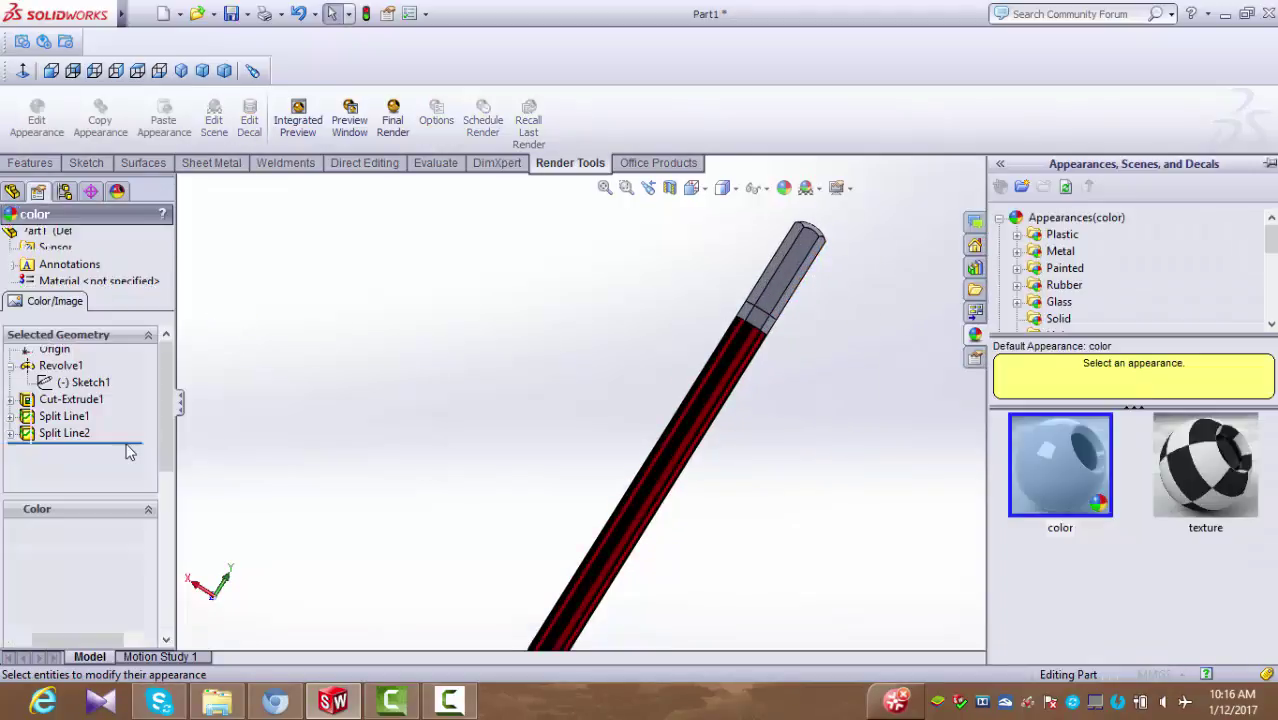
right_click(74, 386)
left_click(210, 397)
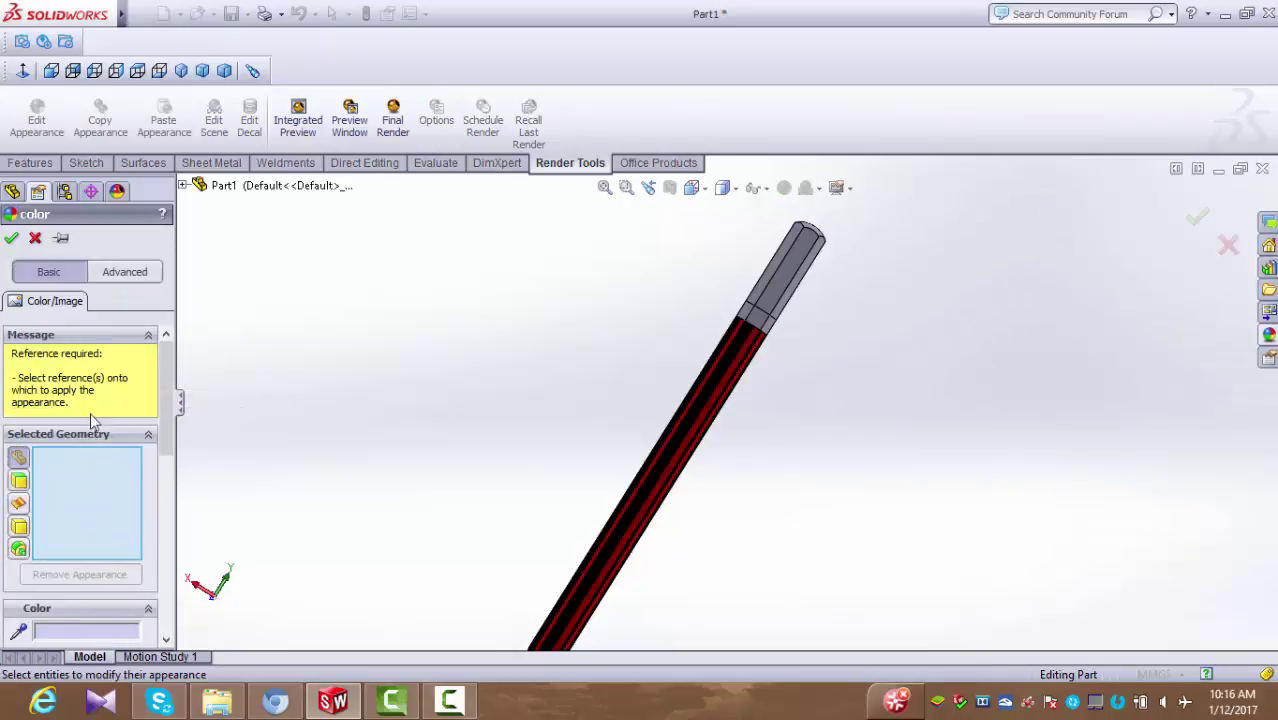
scroll(160, 405, "down", 5)
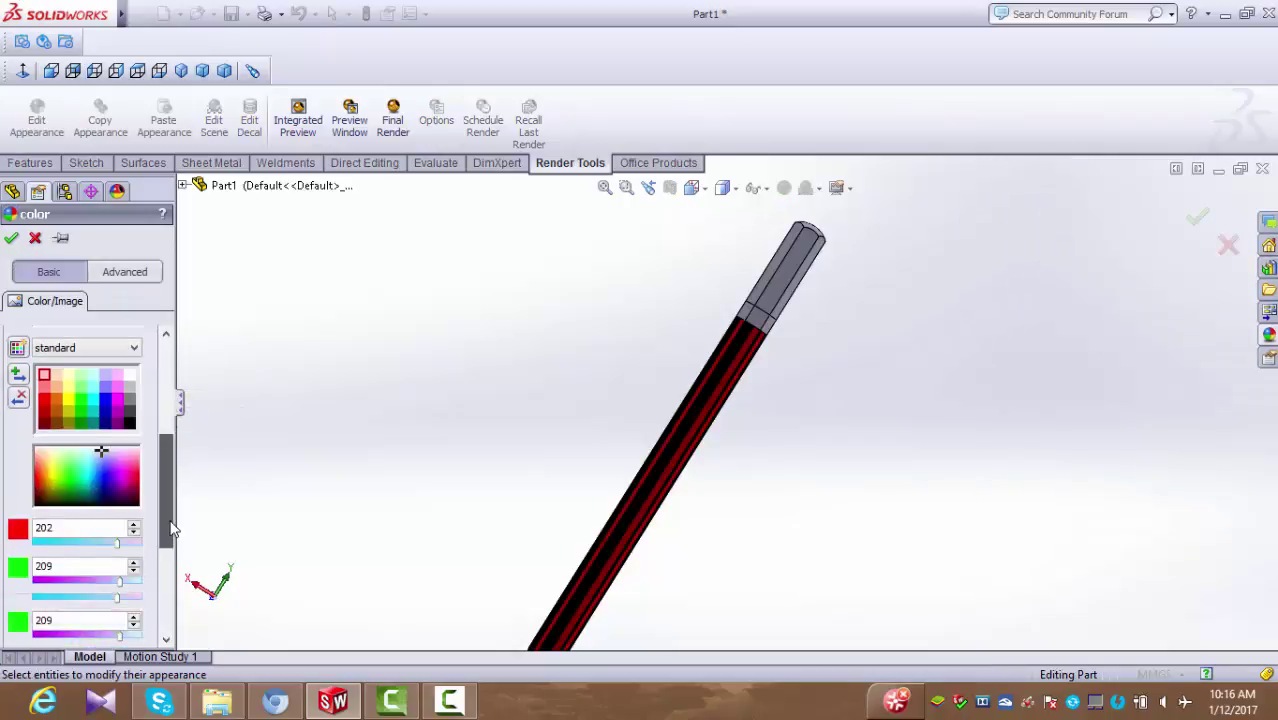
left_click(130, 416)
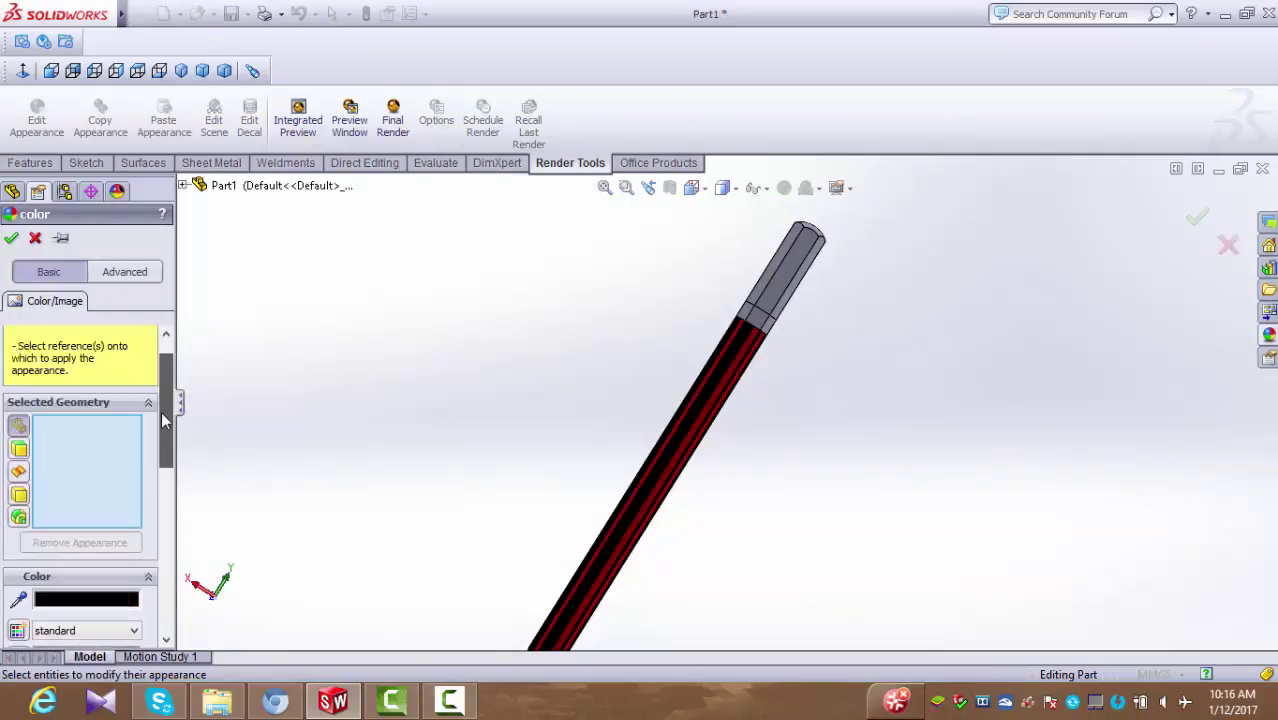
scroll(161, 411, "up", 5)
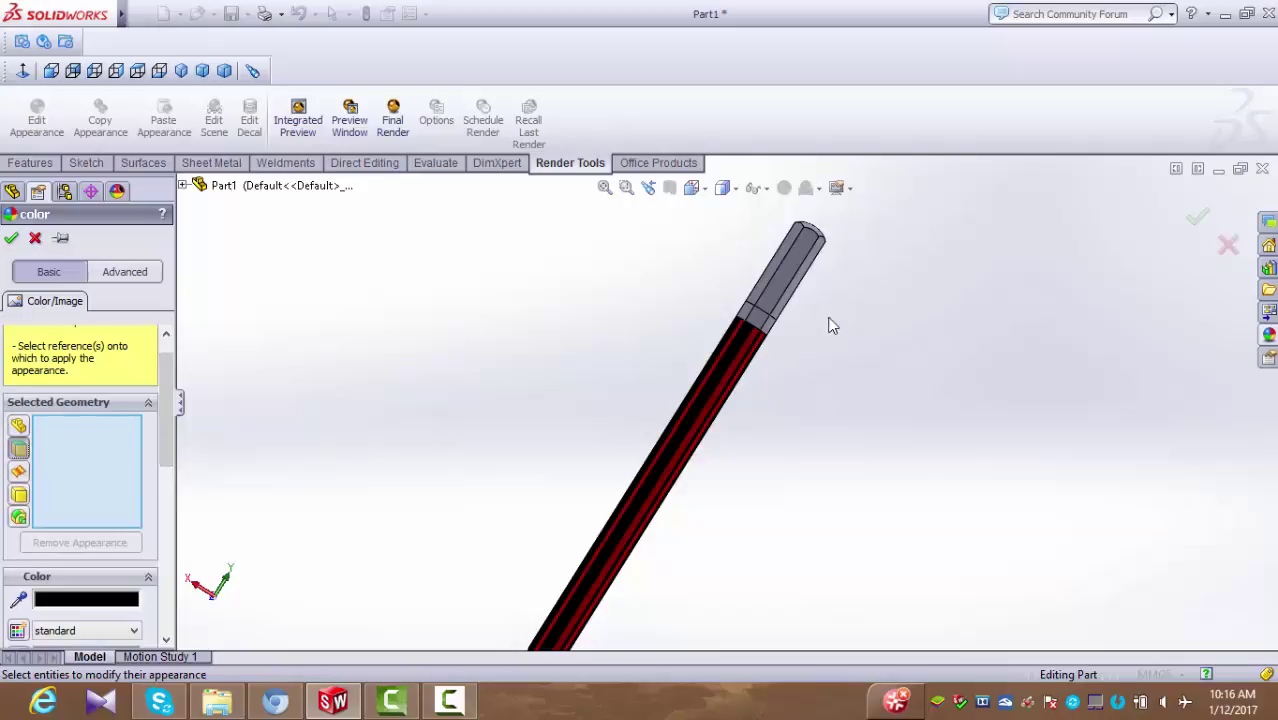
Select all the end cap faces, including its rounded end, and apply black.
left_click(787, 272)
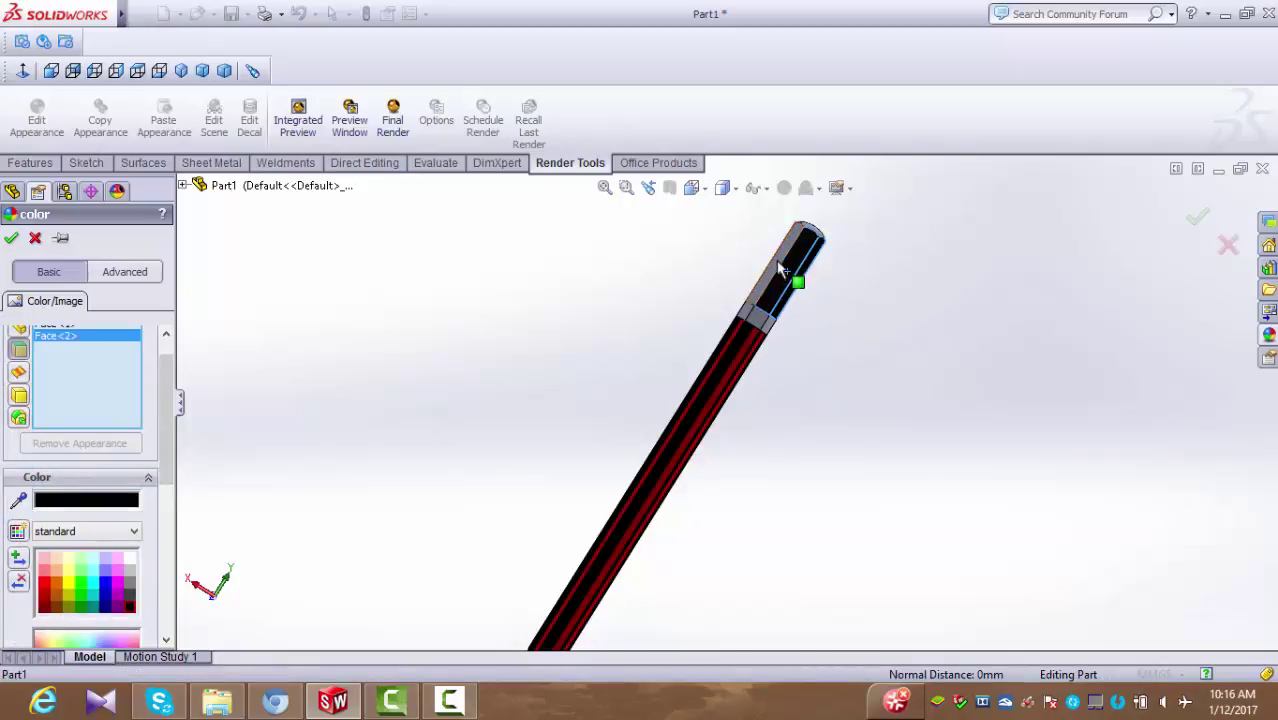
mouse_move(787, 272)
middle_mouse_down()
mouse_move(815, 282)
mouse_move(785, 435)
middle_mouse_up()
left_click(810, 270)
left_click(825, 278)
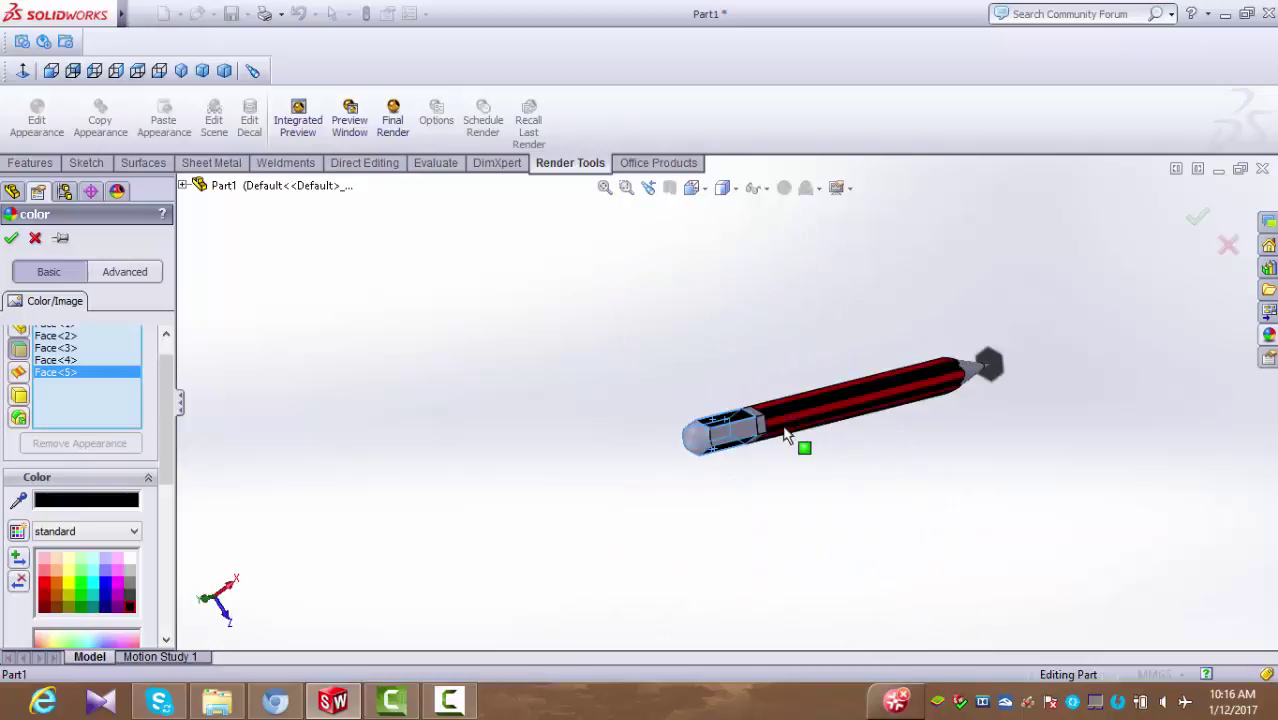
left_click(727, 440)
left_click(696, 435)
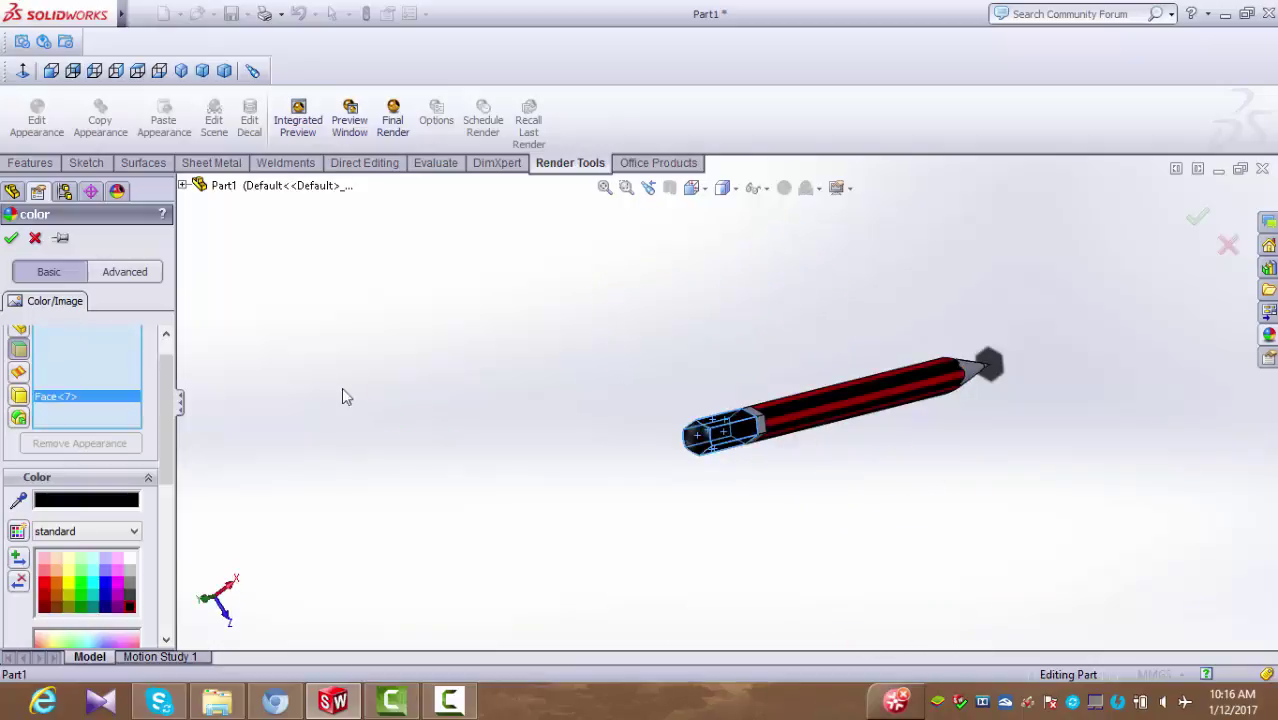
left_click(11, 240)
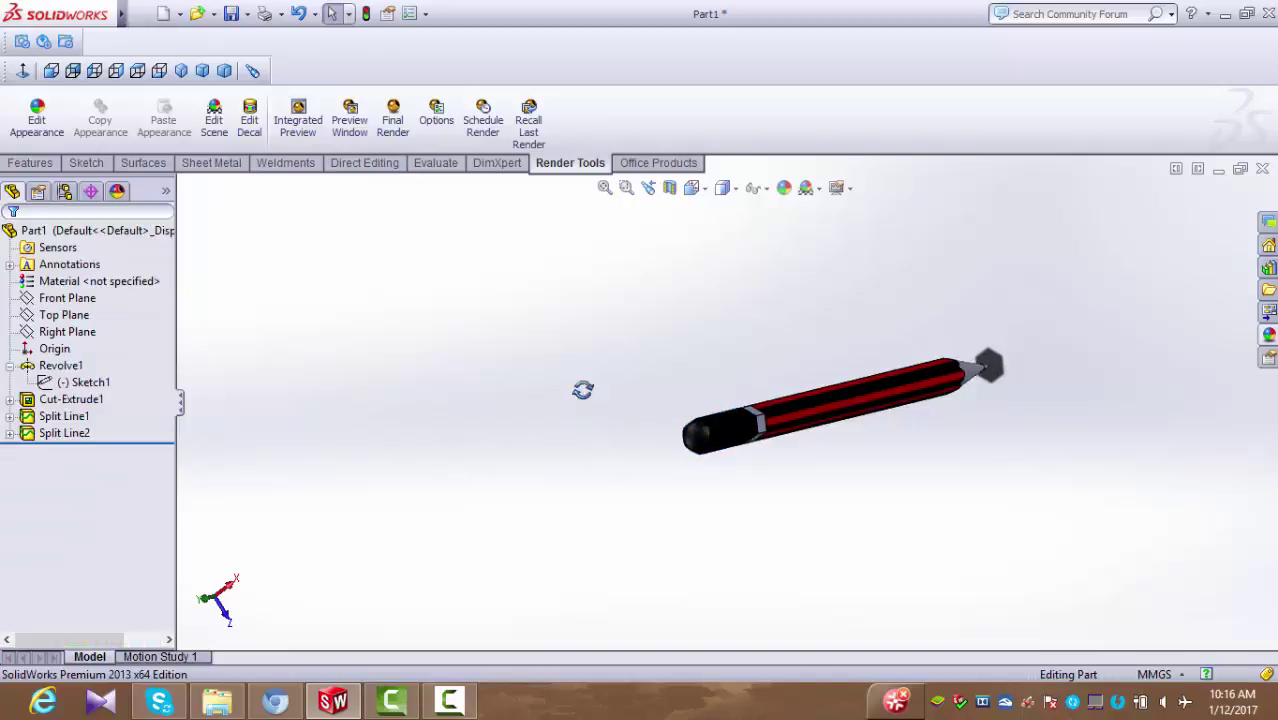
mouse_move(583, 390)
middle_mouse_down()
mouse_move(451, 263)
mouse_move(408, 455)
middle_mouse_up()
Start a part face colour edit and choose white in the full colour chooser.
middle_click_drag(473, 462, 750, 451)
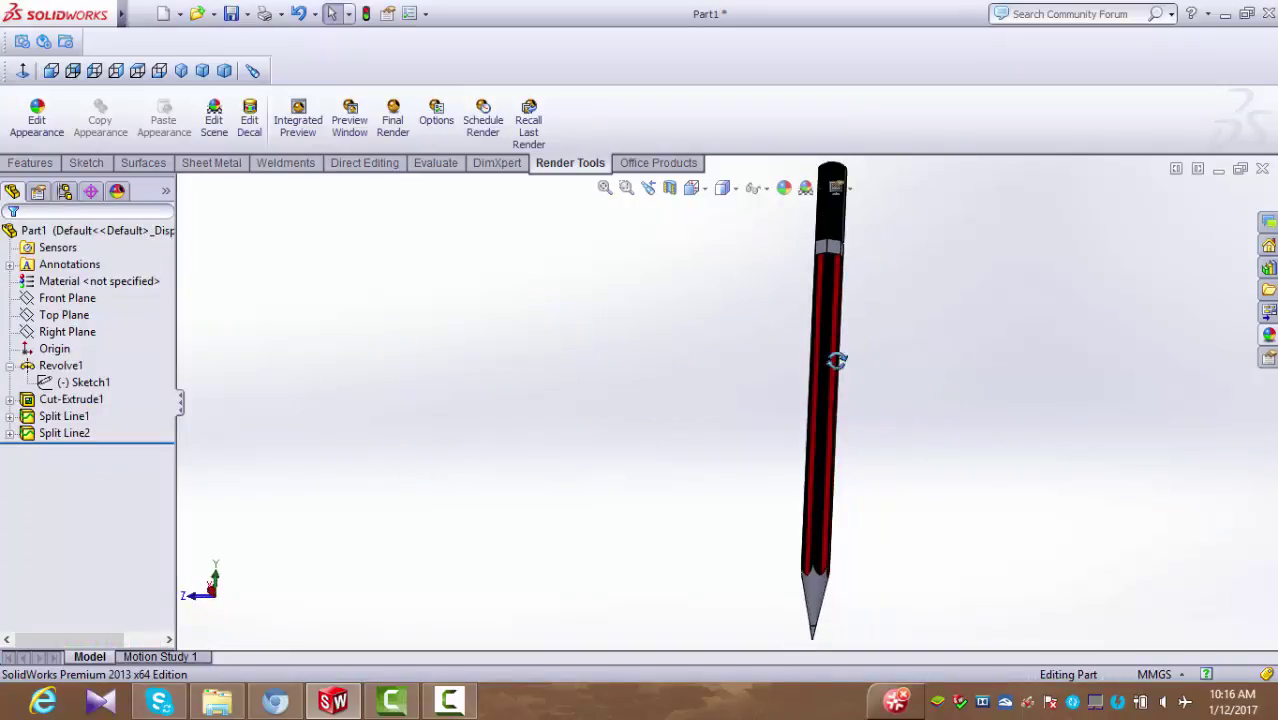
left_click(40, 120)
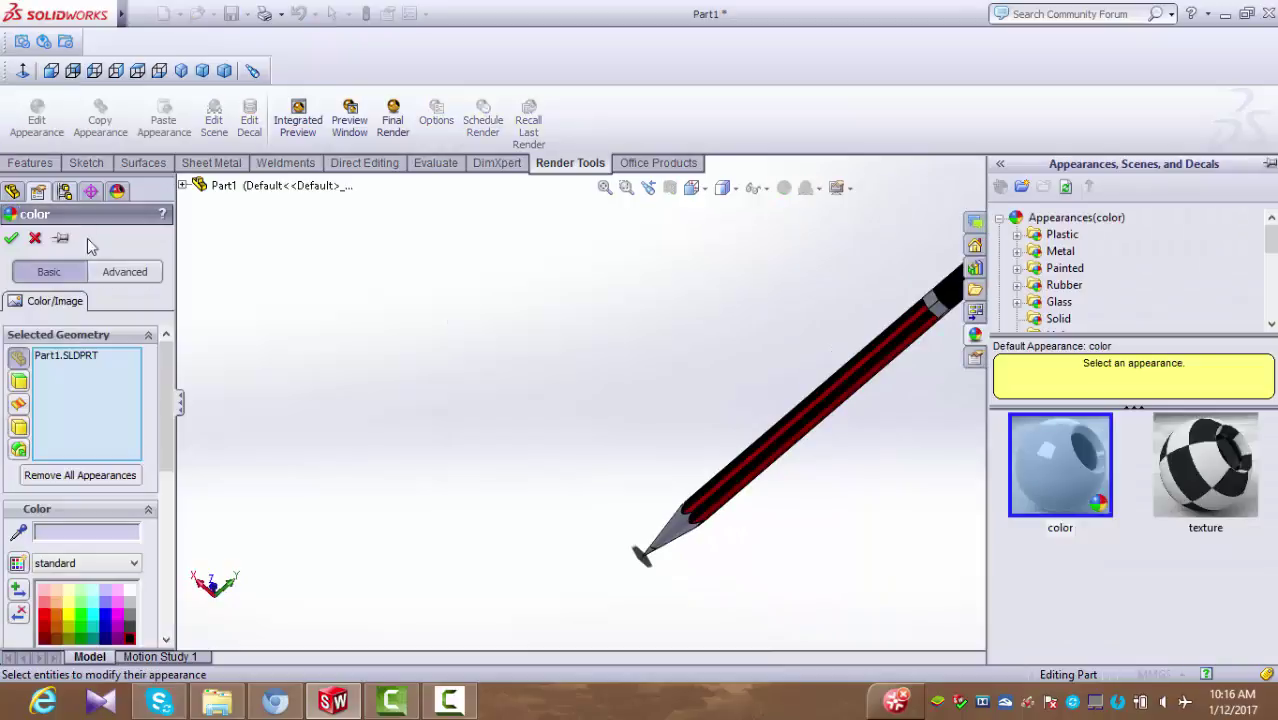
scroll(930, 330, "up", 3)
scroll(910, 316, "down", 2)
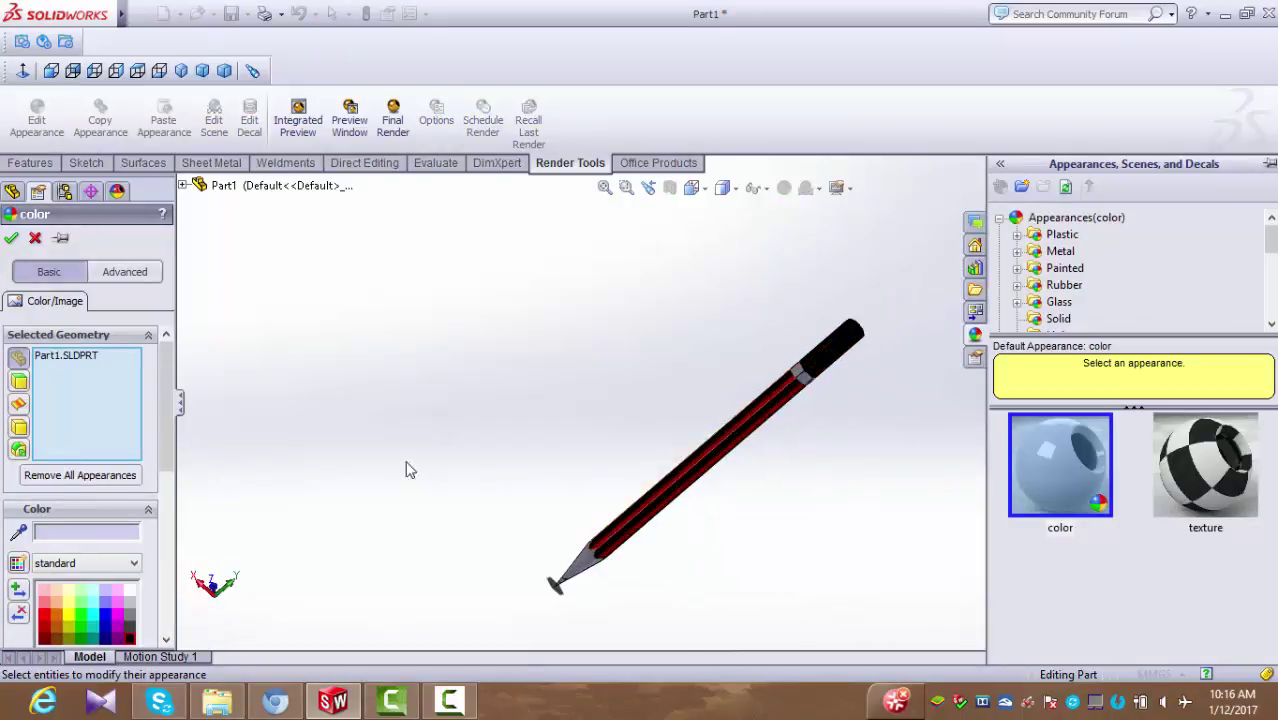
left_click(110, 532)
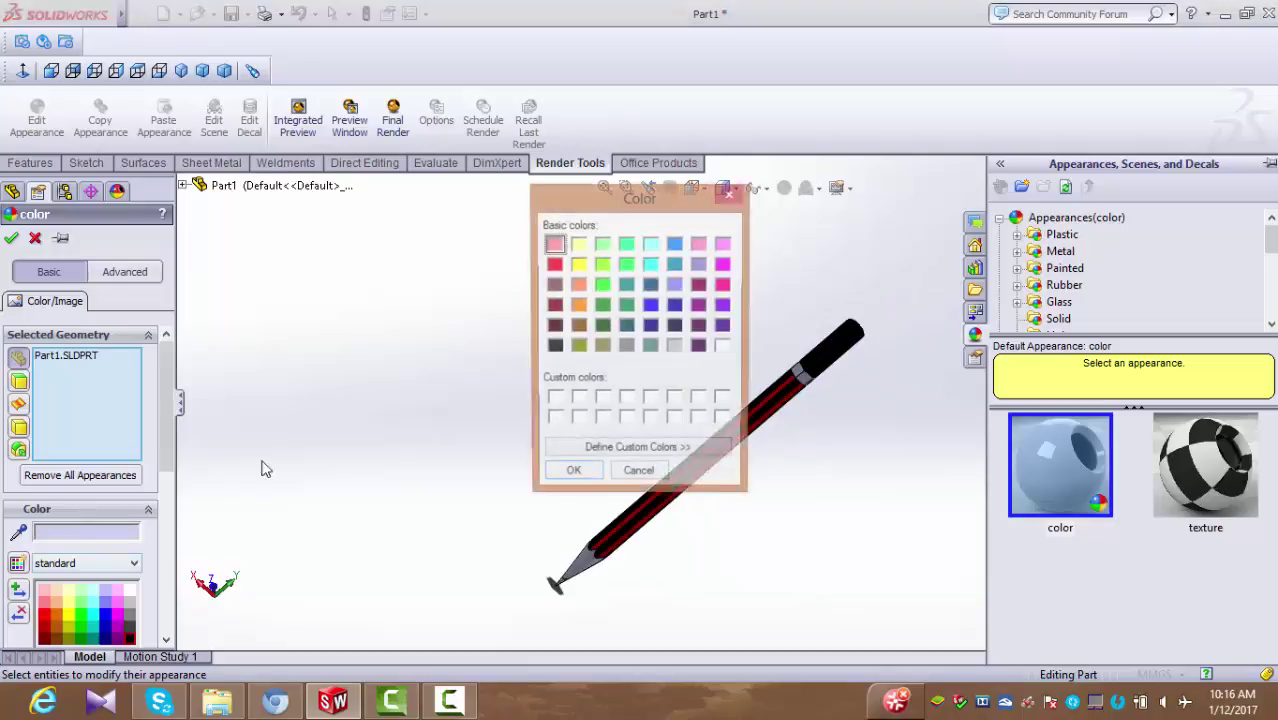
left_click(725, 347)
left_click(571, 476)
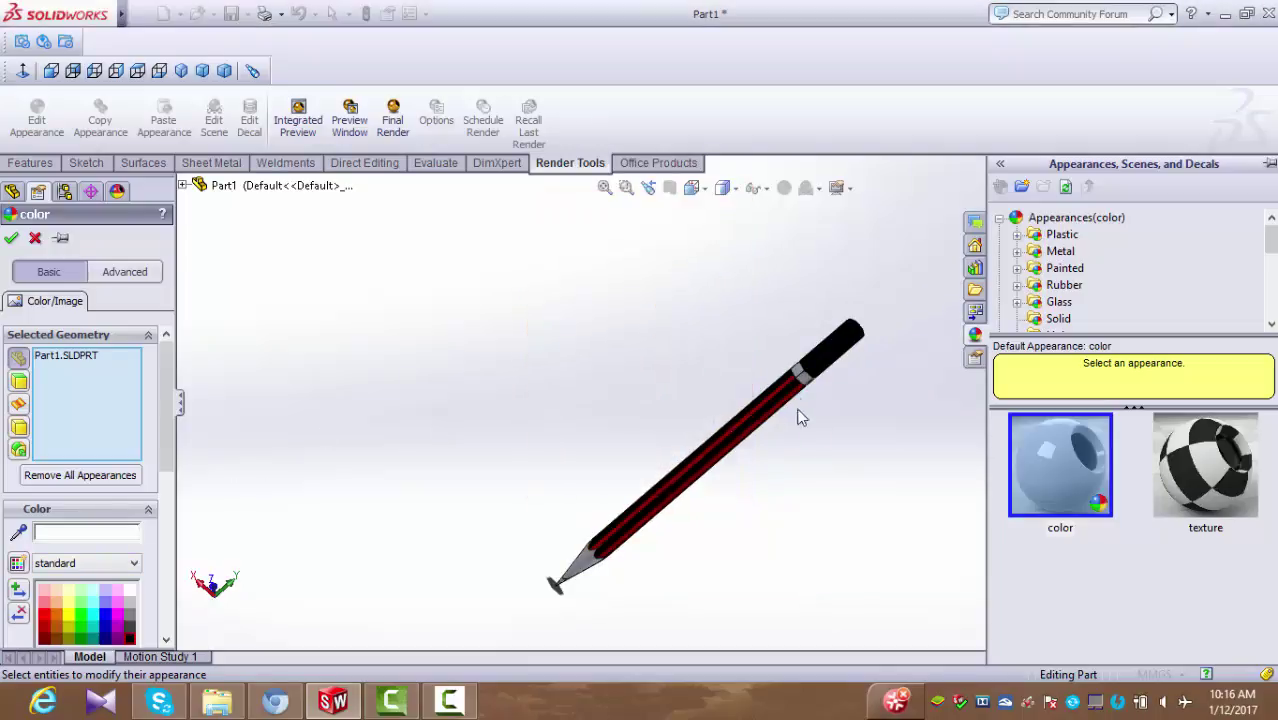
Remove the whole part from the colour targets and restrict picking to individual faces.
scroll(799, 402, "down", 2)
scroll(799, 402, "down", 2)
right_click(54, 378)
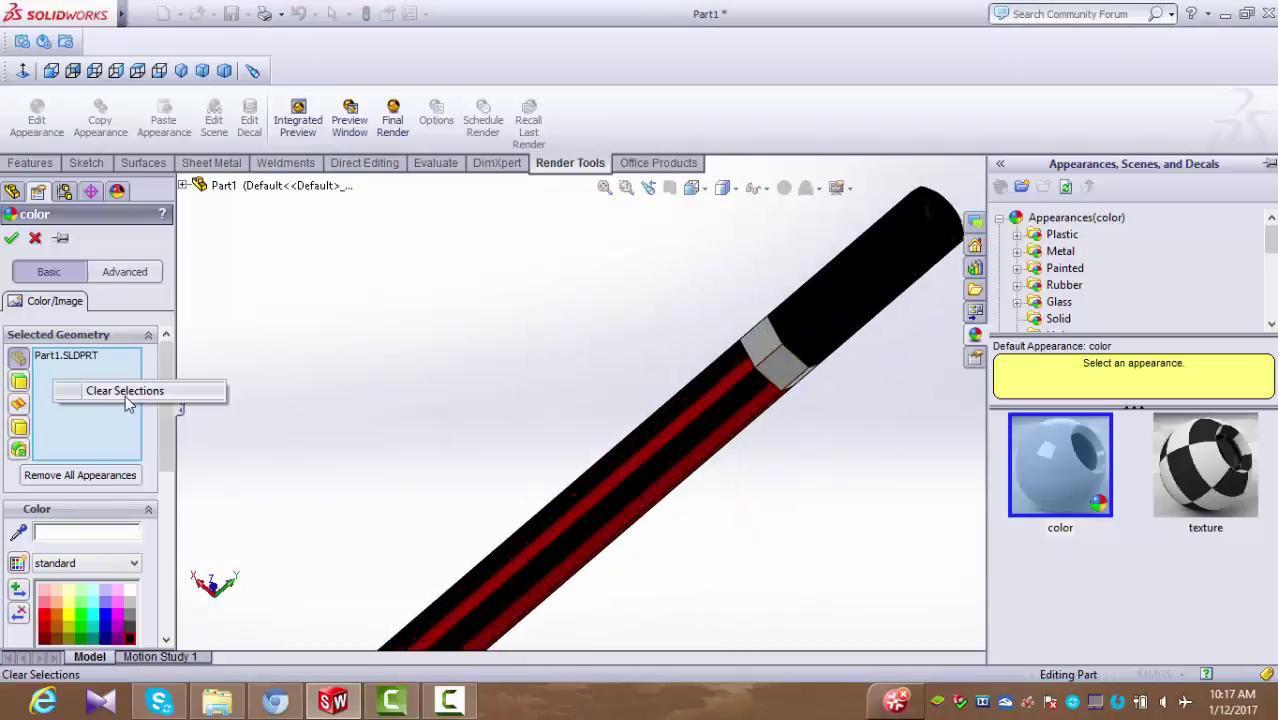
left_click(95, 392)
left_click(19, 480)
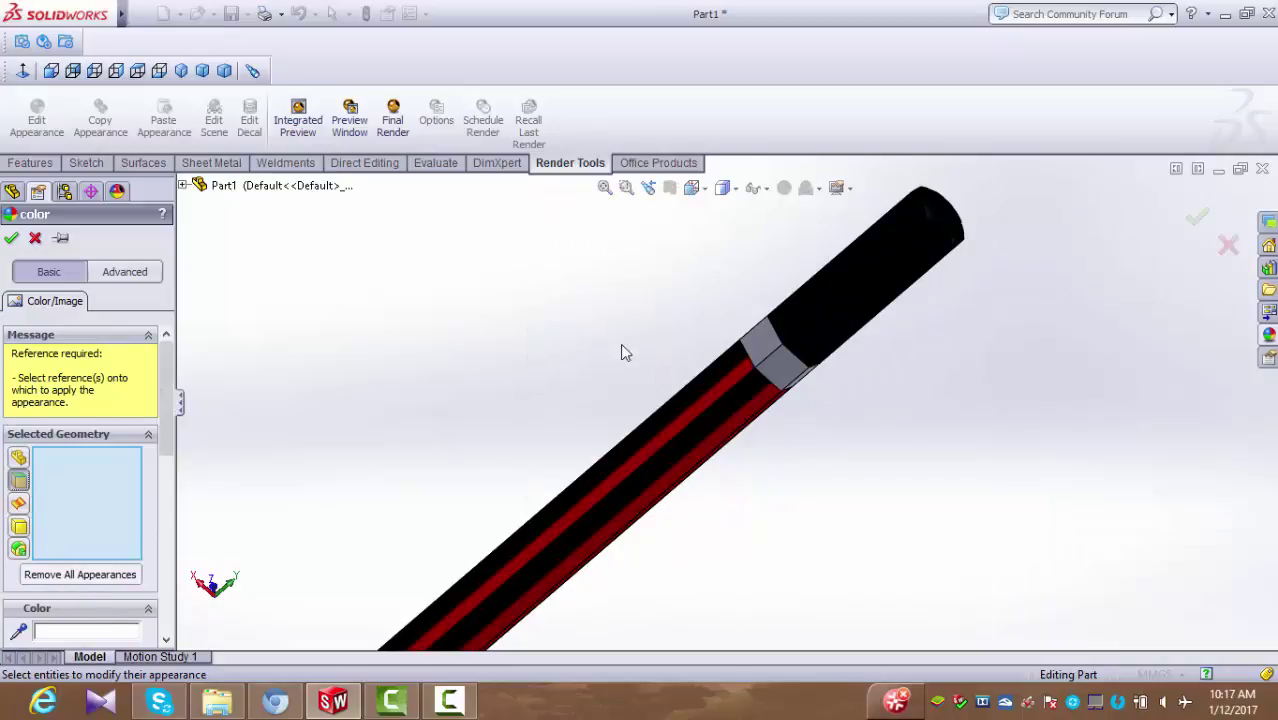
Select the six hexagonal band faces below the cap and apply the colour to them.
left_click(772, 346)
left_click(784, 376)
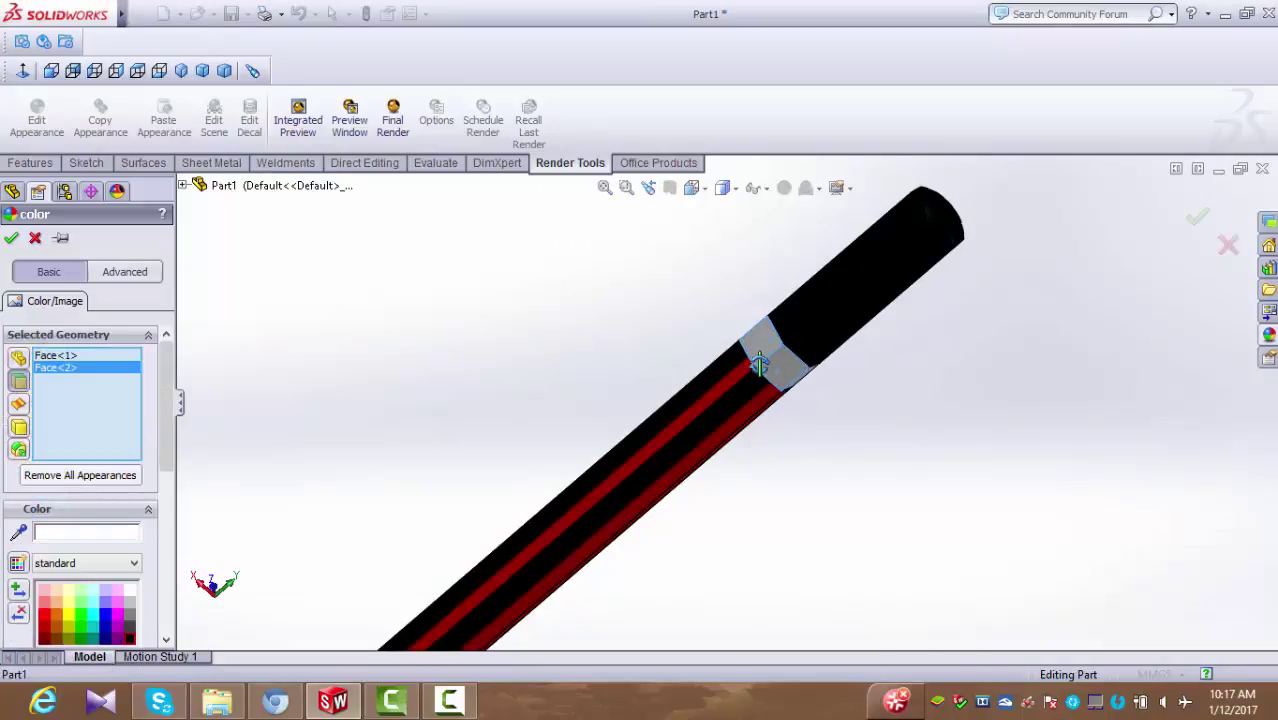
mouse_move(784, 376)
middle_mouse_down()
mouse_move(798, 367)
mouse_move(839, 383)
mouse_move(847, 465)
mouse_move(864, 431)
middle_mouse_up()
left_click(824, 385)
left_click(845, 372)
left_click(855, 368)
left_click(791, 330)
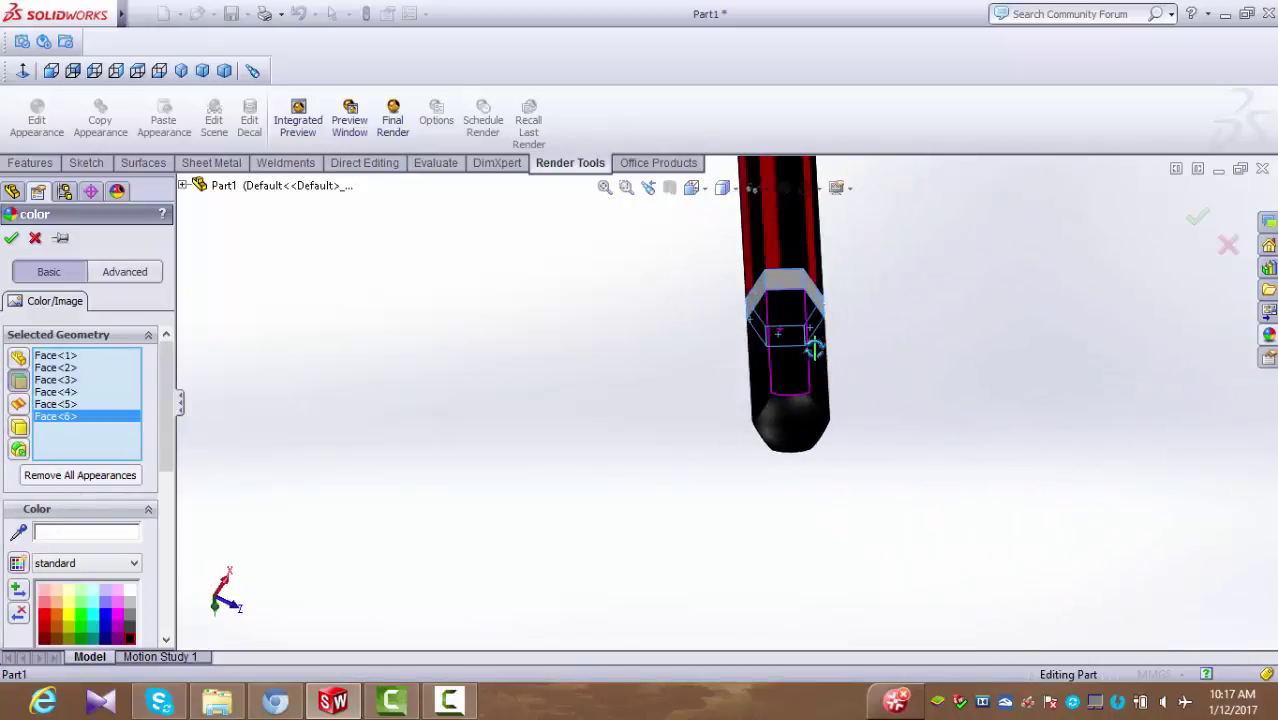
middle_click_drag(791, 330, 820, 360)
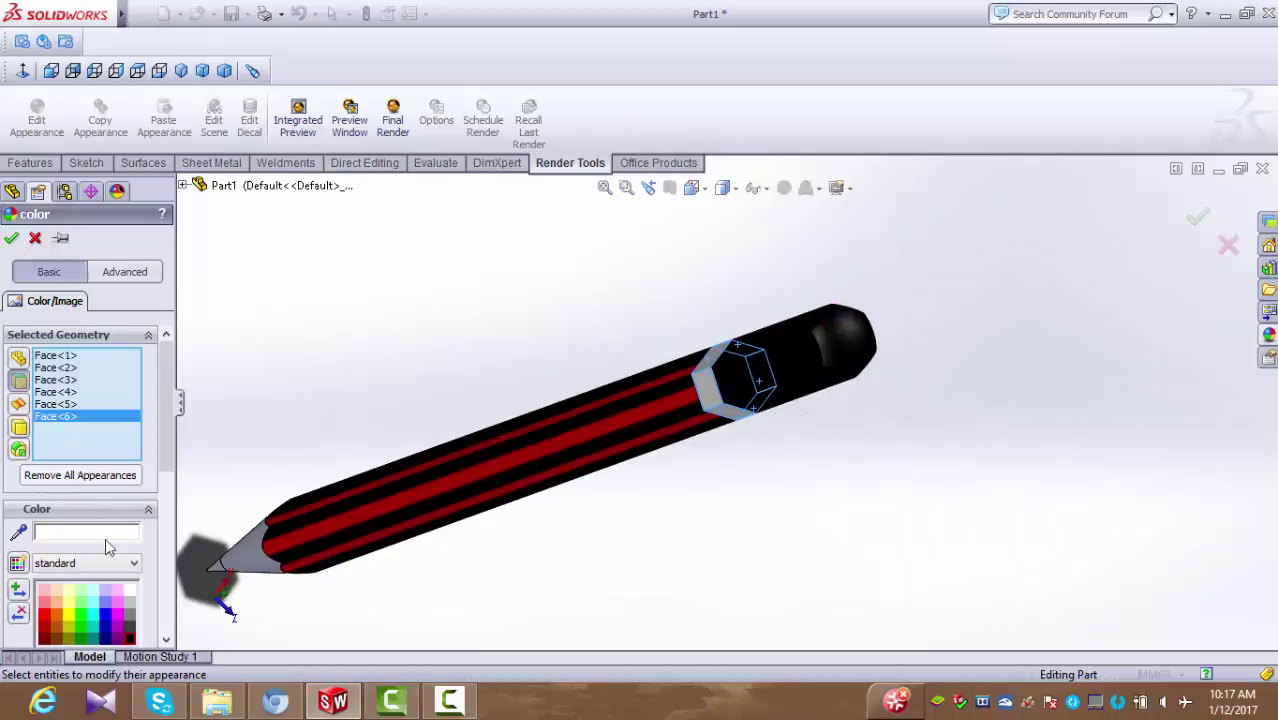
left_click(133, 563)
left_click(60, 578)
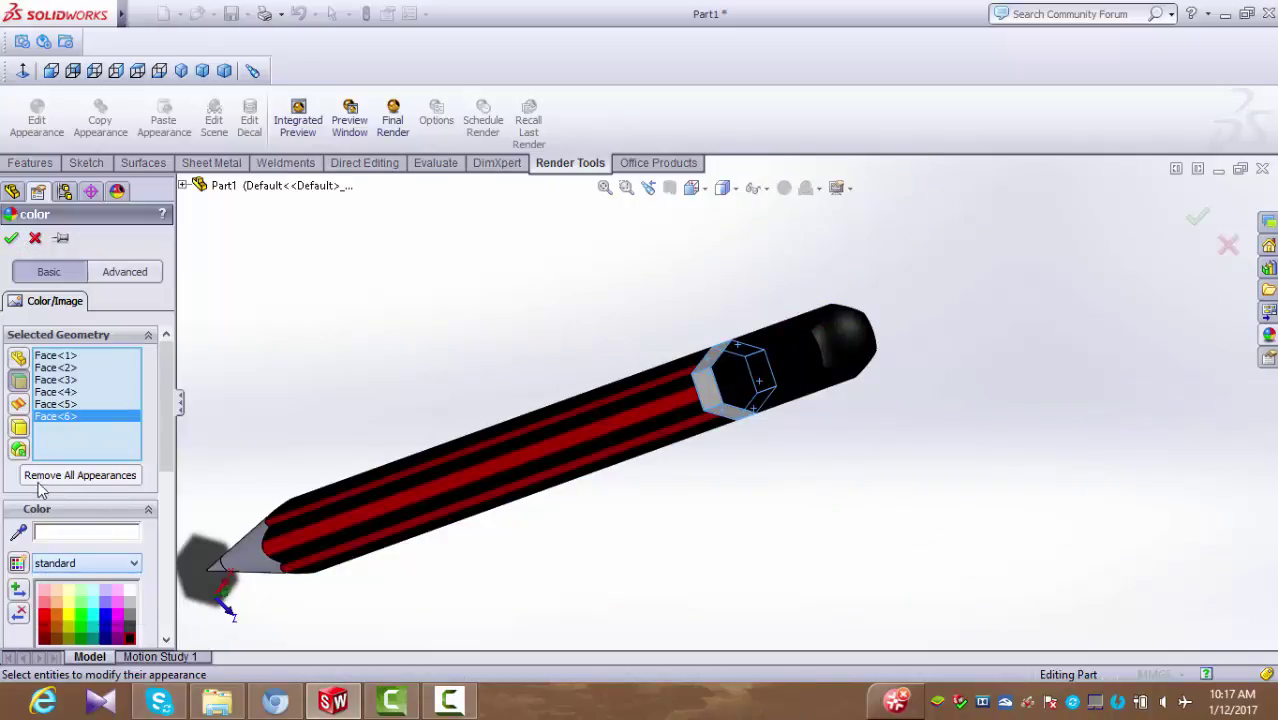
left_click(11, 237)
Zoom in on the sharpened tip, clear the part target, and colour the cone black.
scroll(417, 352, "up", 3)
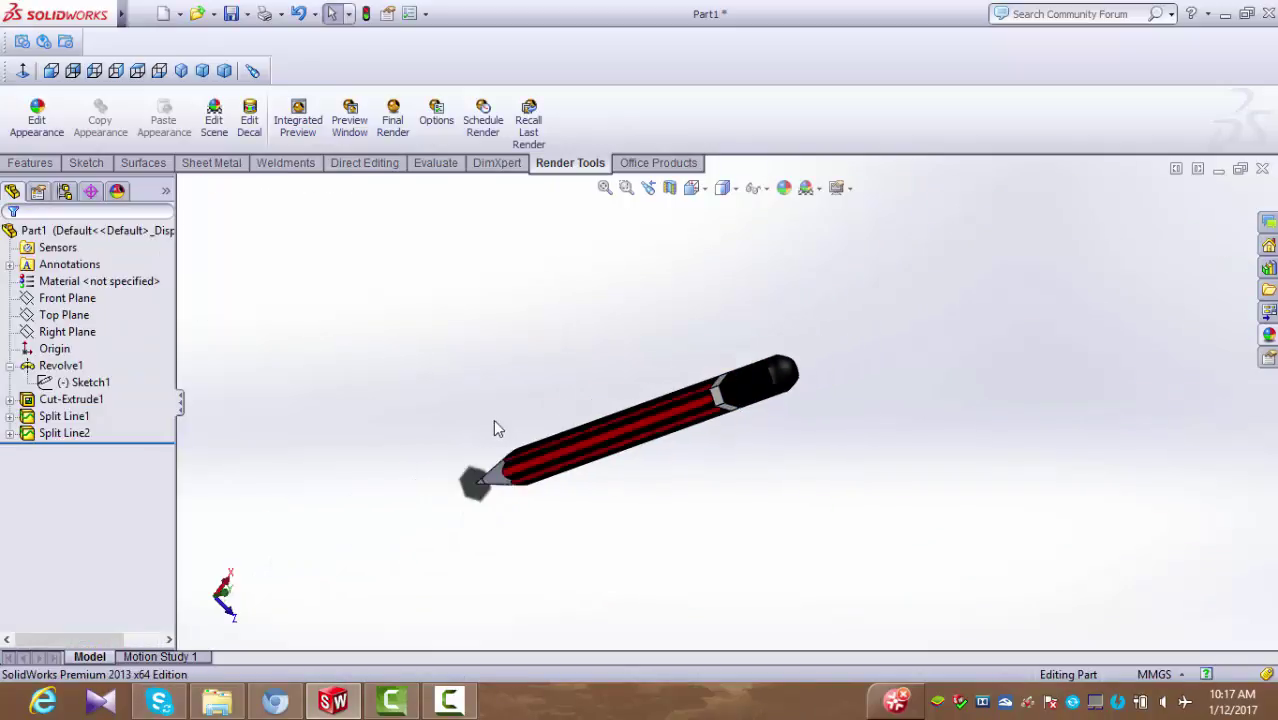
middle_click_drag(493, 419, 590, 437)
scroll(699, 530, "down", 1)
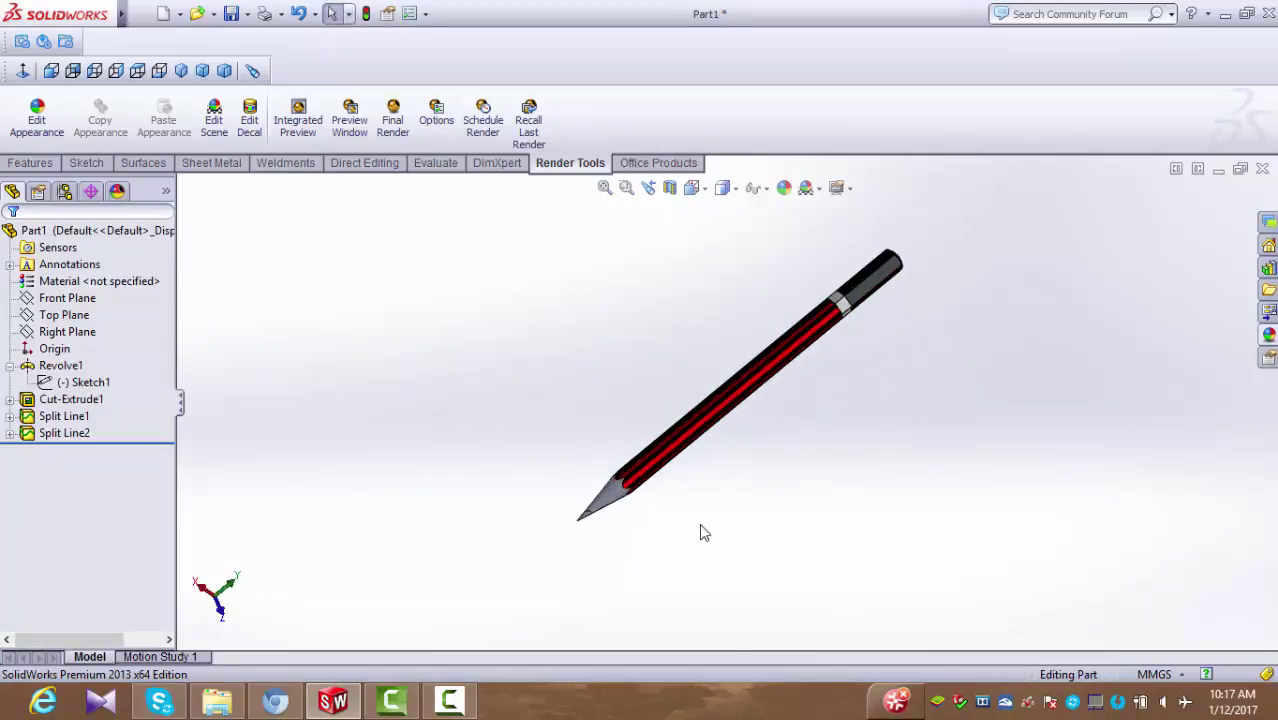
middle_click_drag(699, 530, 699, 551)
scroll(659, 559, "down", 2)
scroll(652, 528, "down", 2)
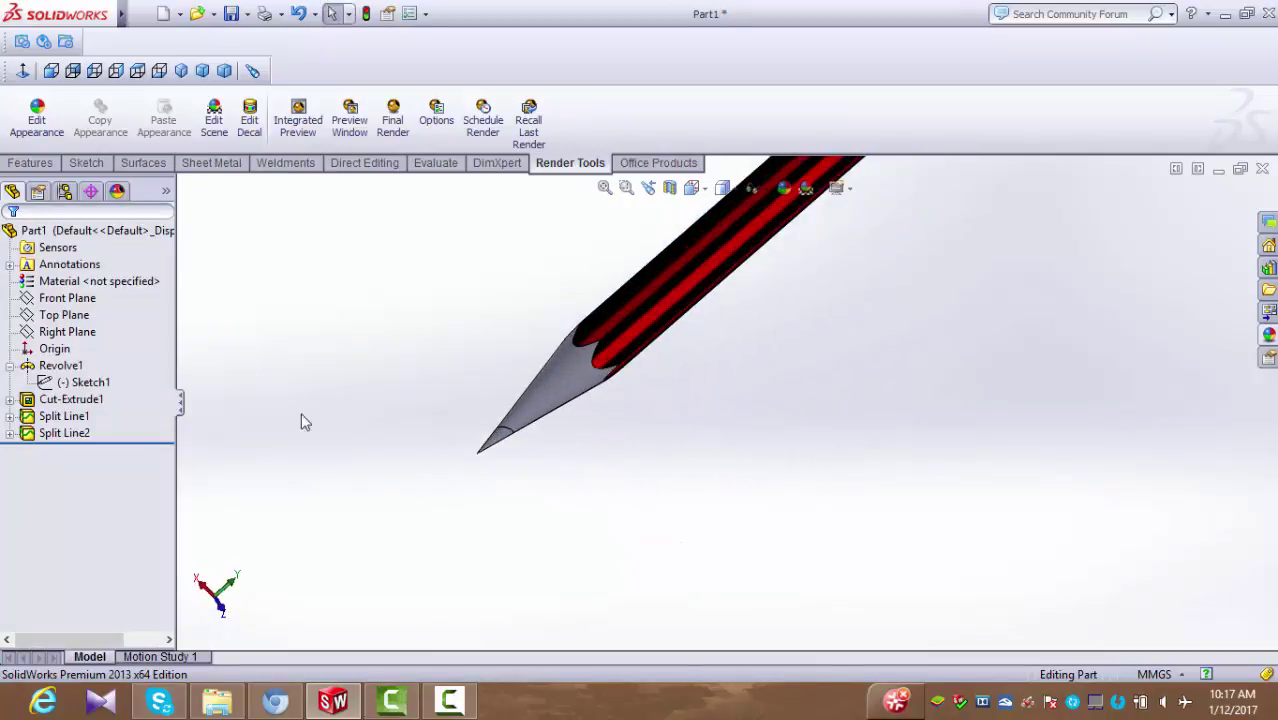
left_click(33, 124)
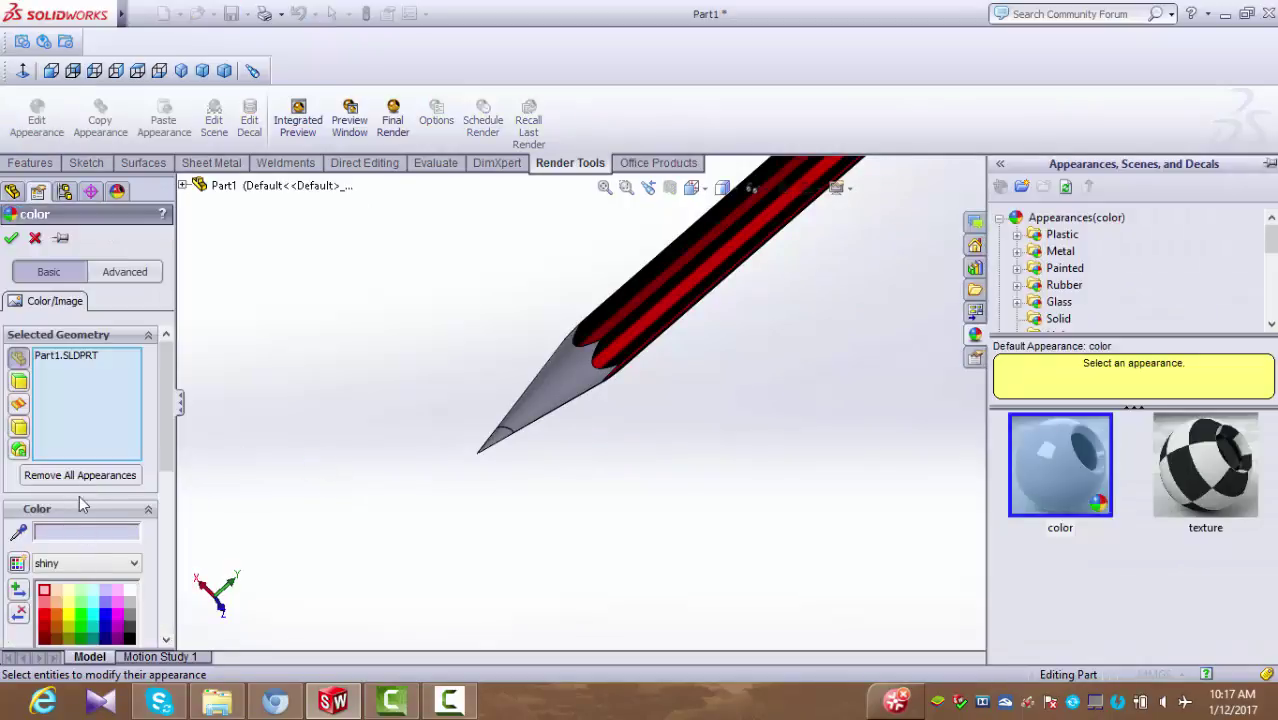
right_click(87, 416)
left_click(135, 432)
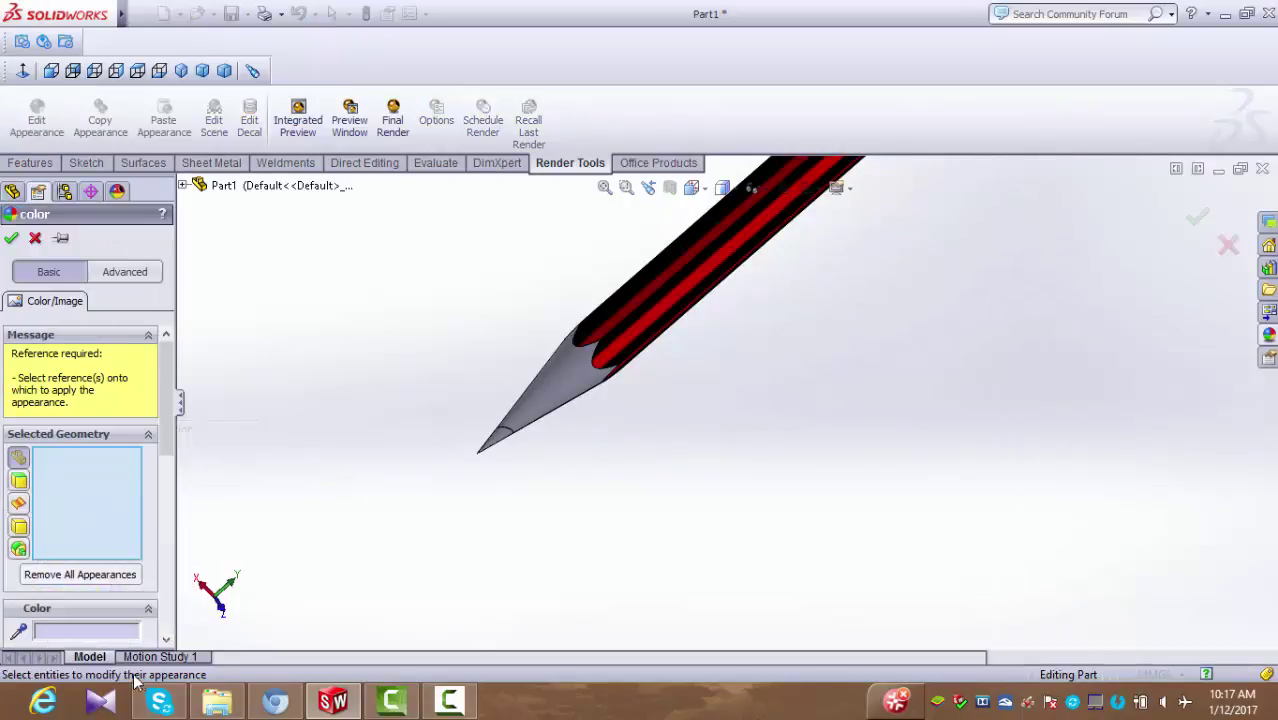
left_click_drag(166, 368, 169, 545)
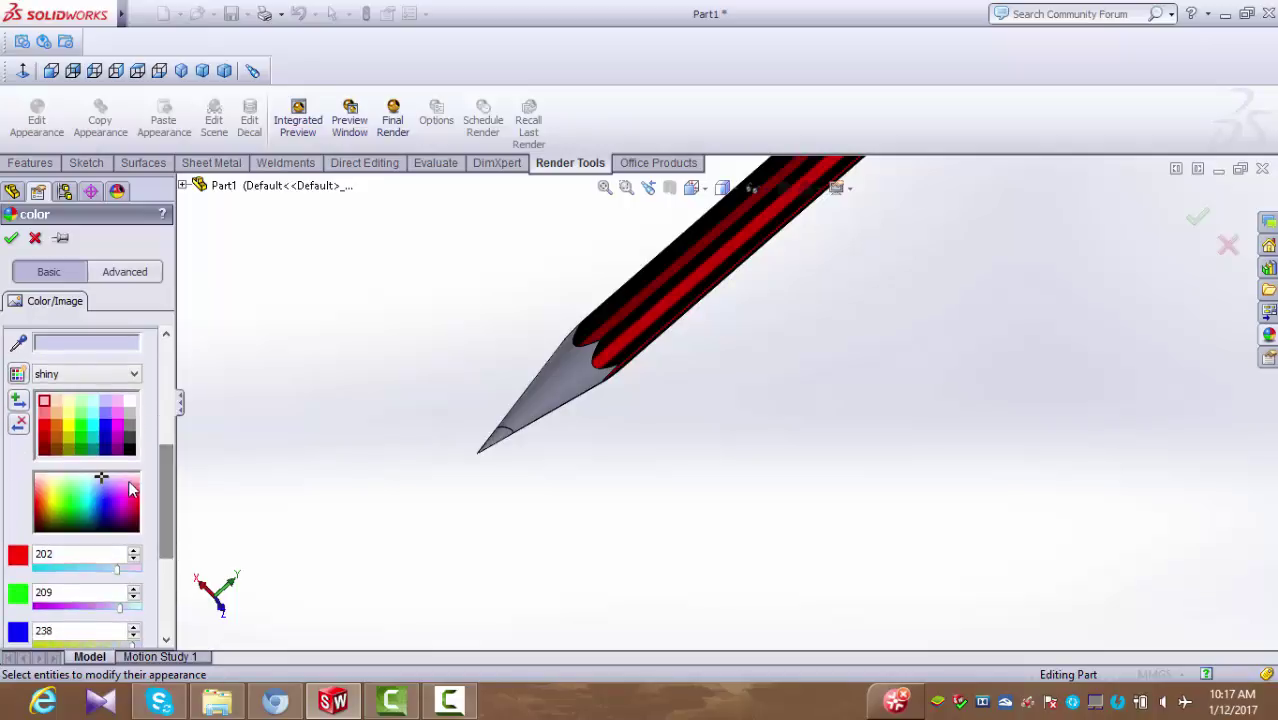
left_click(487, 452)
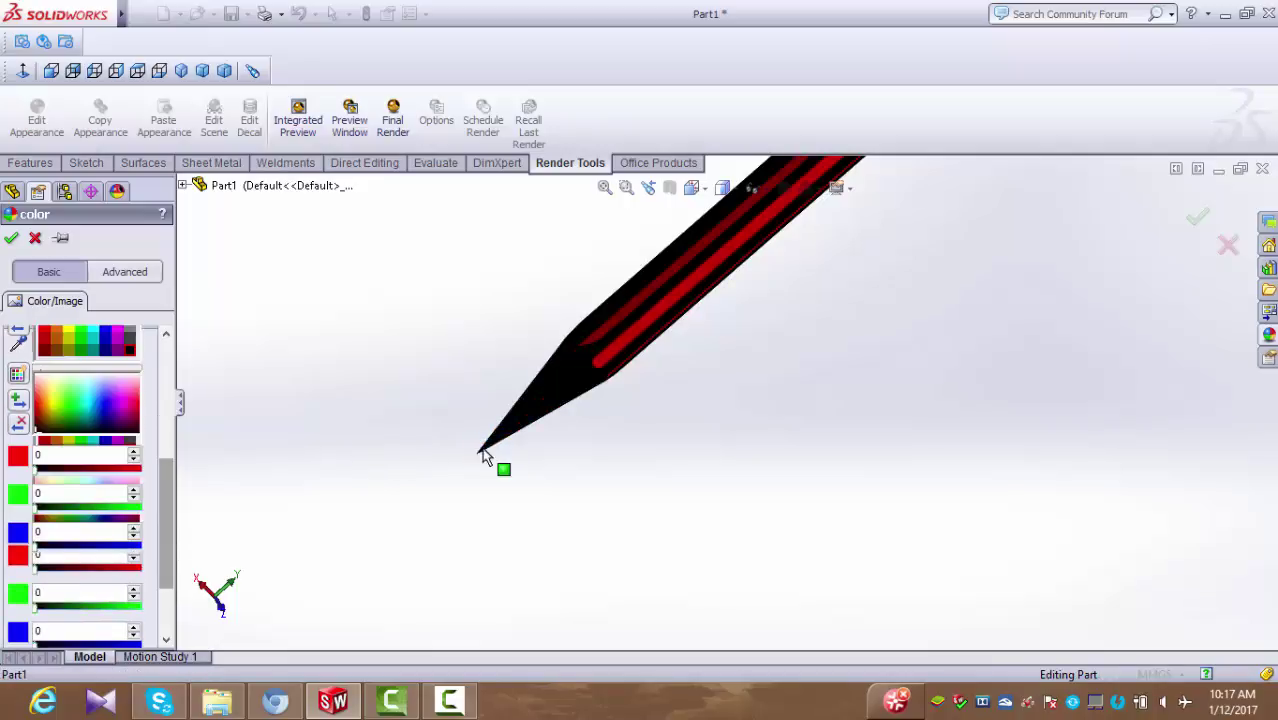
Revert the cone to grey and make only the tiny tip point black using the face filter.
scroll(150, 471, "down", 3)
scroll(155, 394, "up", 3)
scroll(153, 376, "up", 3)
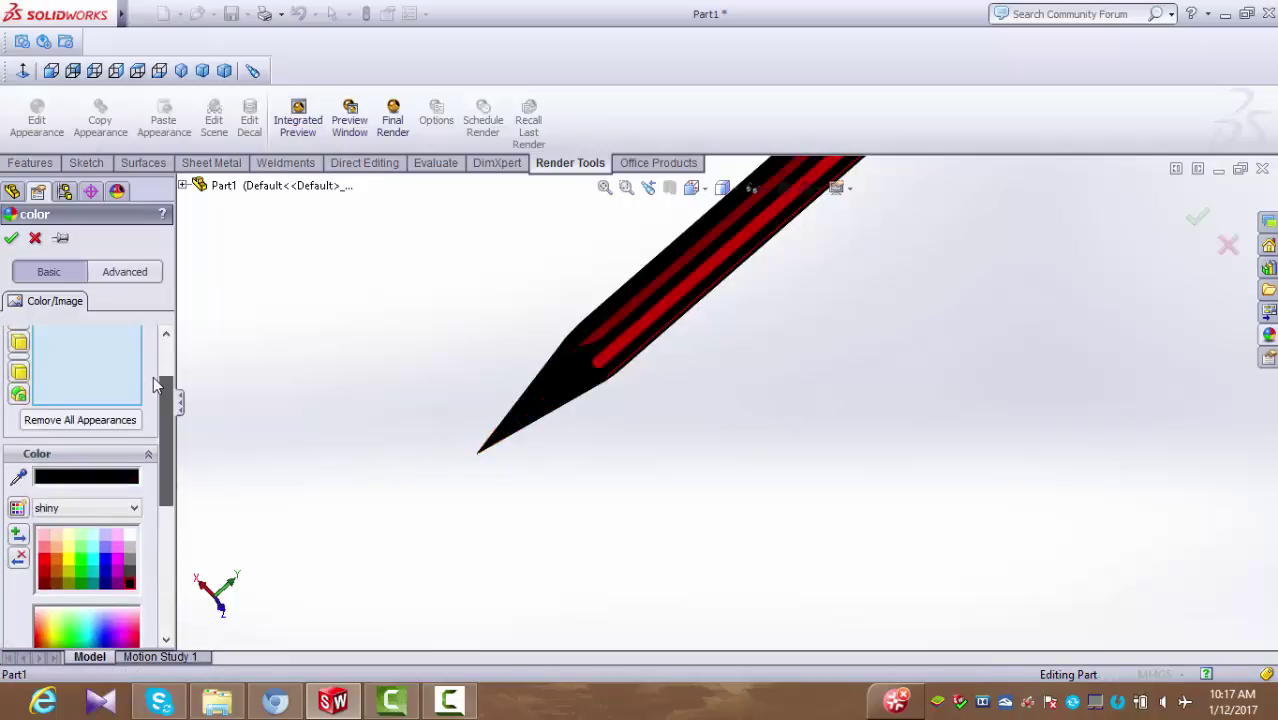
scroll(150, 380, "up", 3)
right_click(87, 404)
left_click(120, 402)
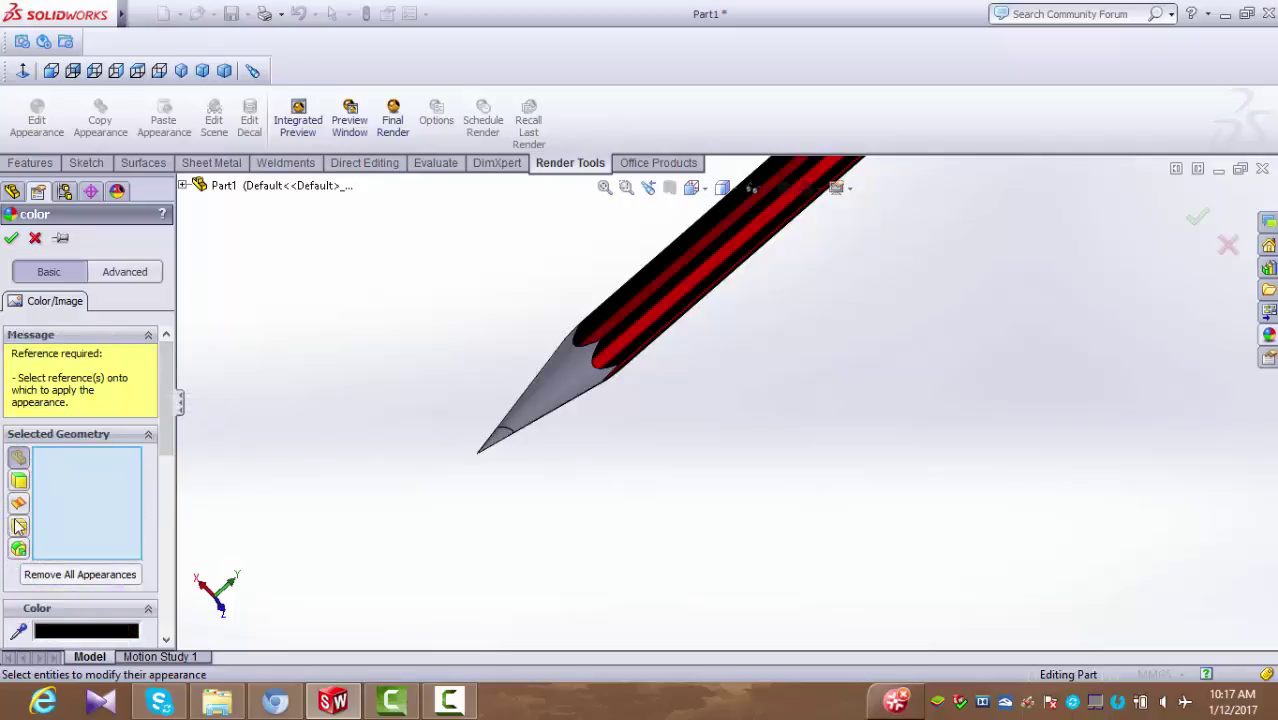
left_click(19, 480)
left_click(505, 446)
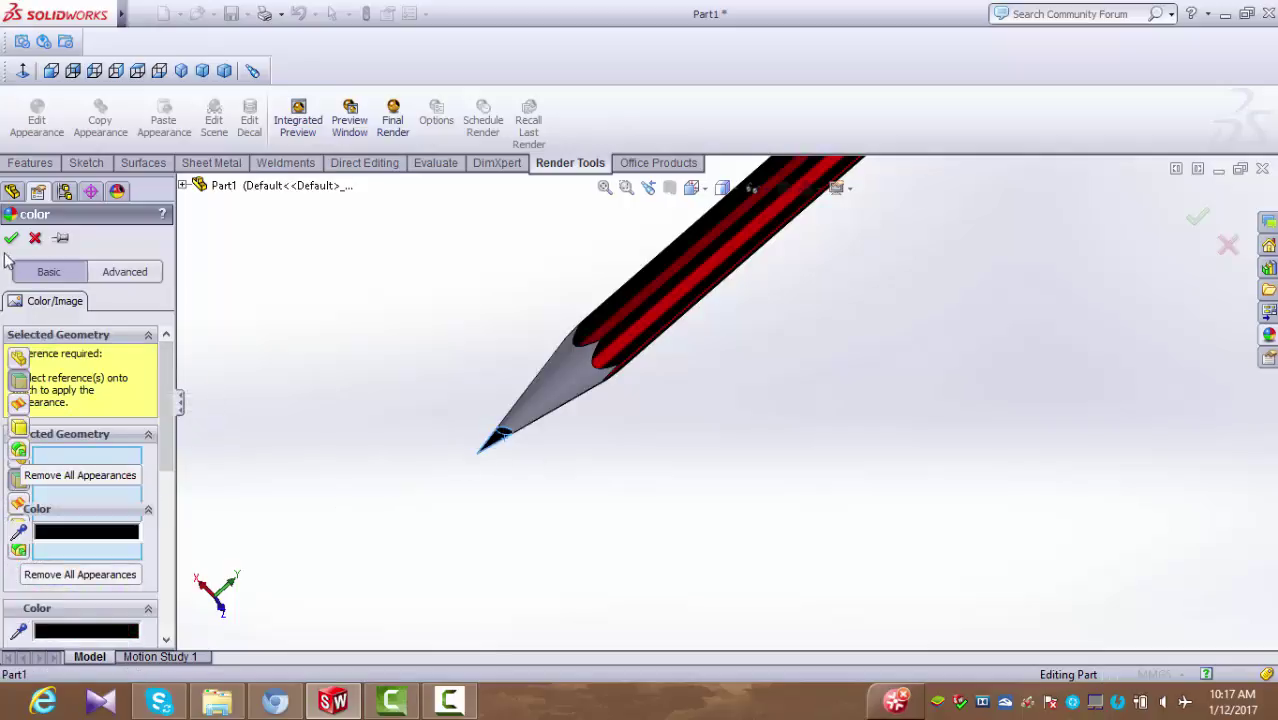
key("Return")
middle_click_drag(439, 423, 640, 403)
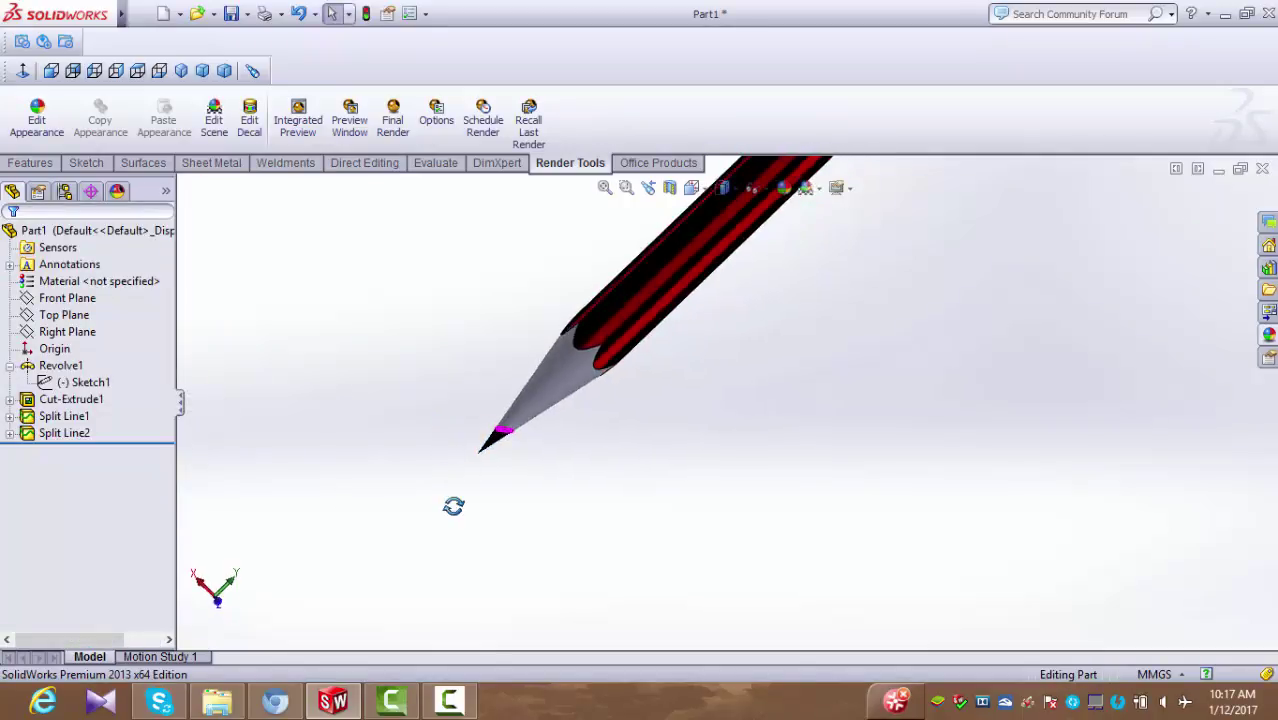
mouse_move(820, 316)
middle_mouse_down()
mouse_move(847, 325)
mouse_move(867, 359)
middle_mouse_up()
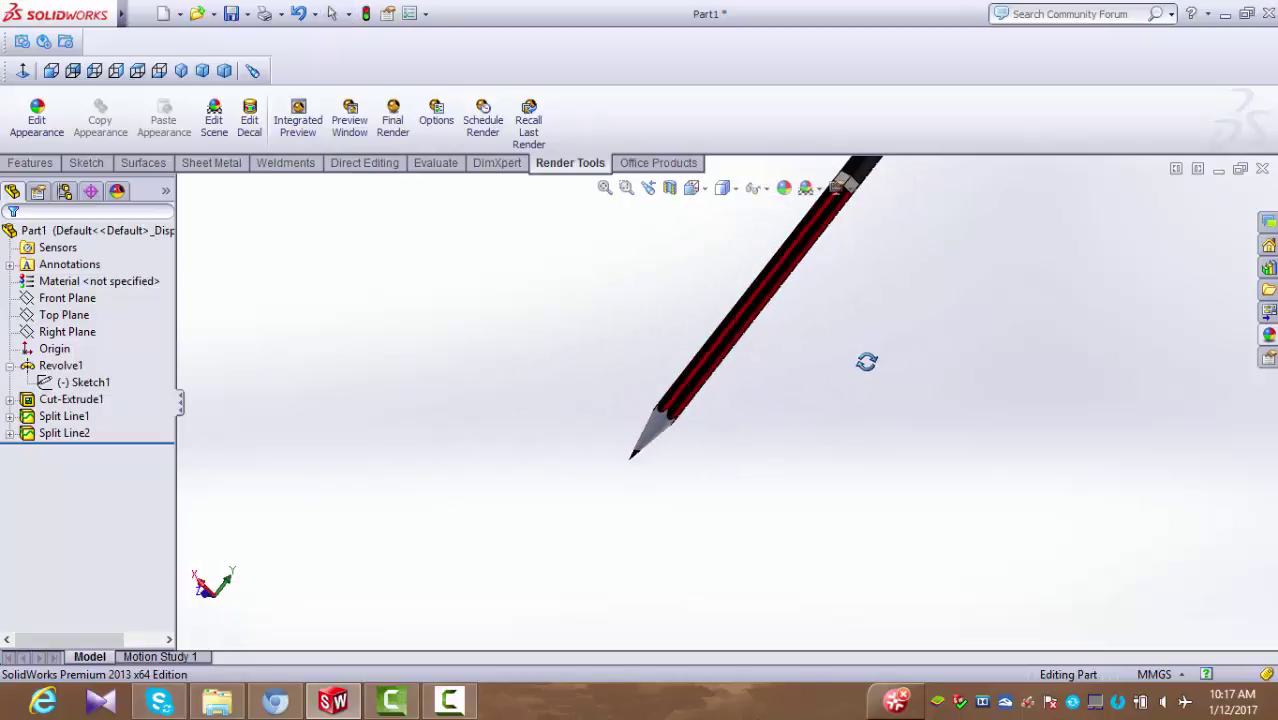
Apply the polished birch wood appearance from Organic > Wood to the pencil's cone face.
left_click(1269, 338)
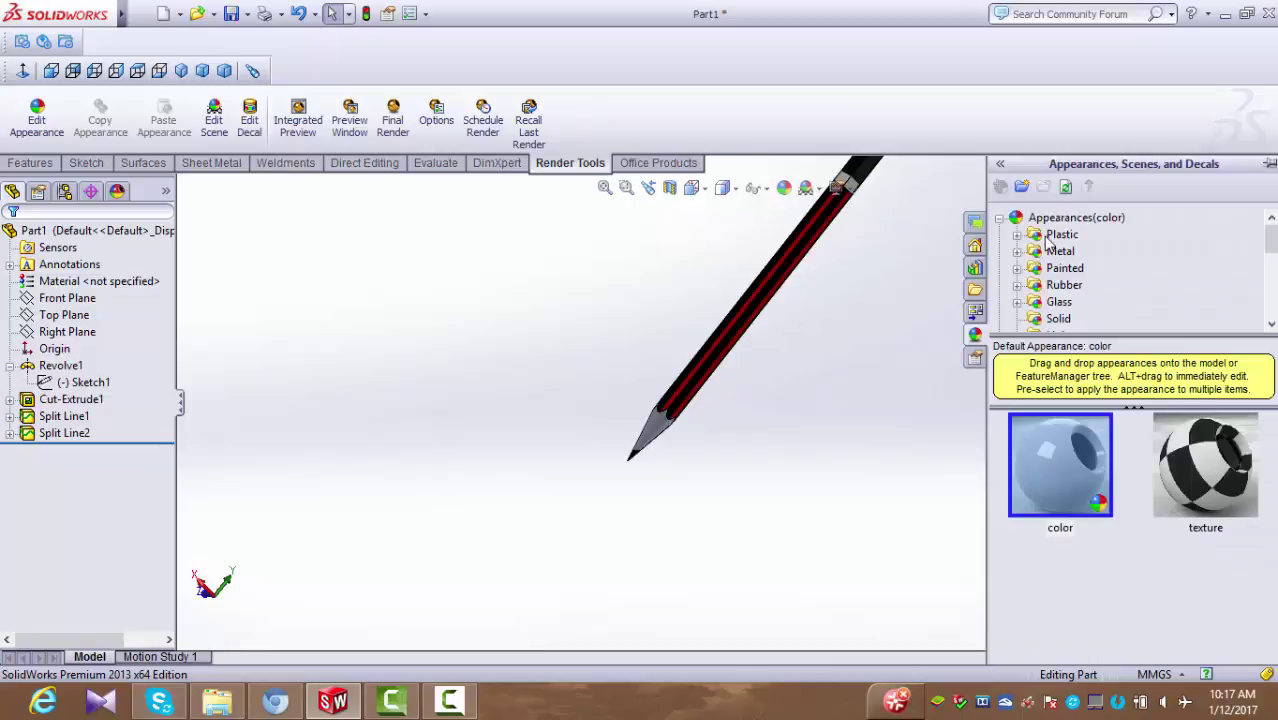
scroll(1081, 297, "down", 1)
scroll(1081, 297, "down", 1)
left_click(1079, 285)
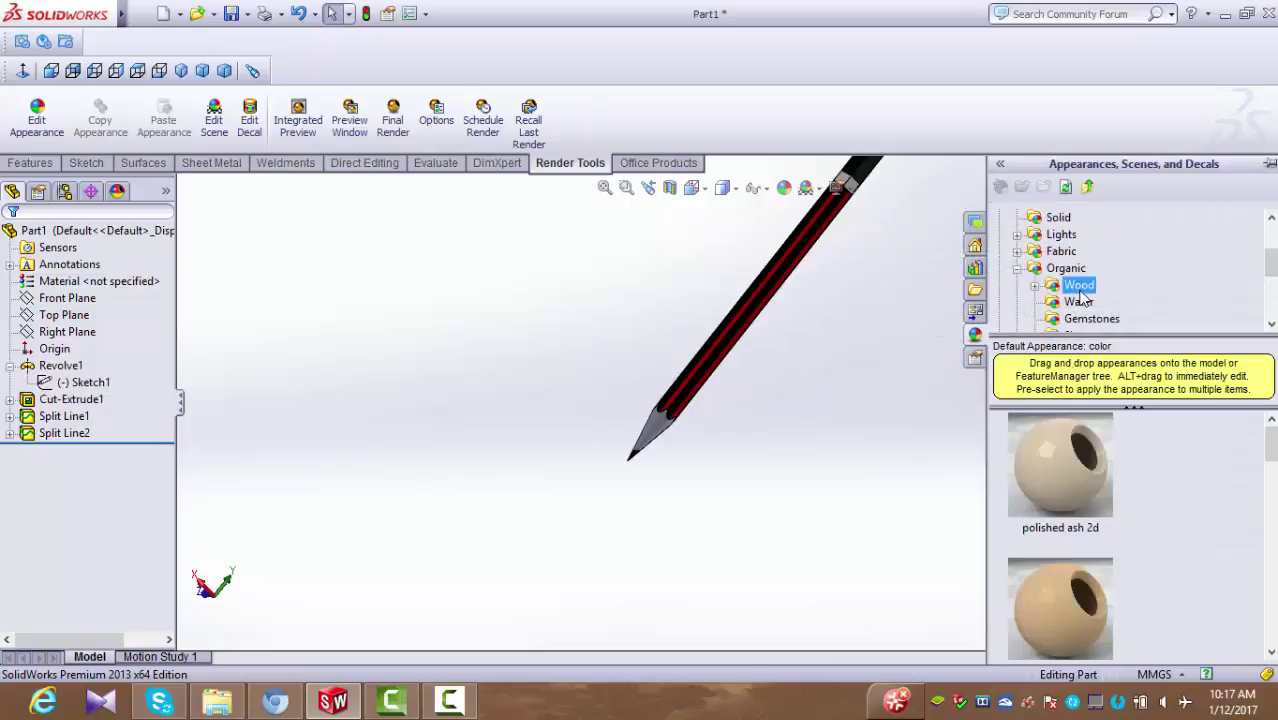
left_click_drag(1079, 458, 649, 431)
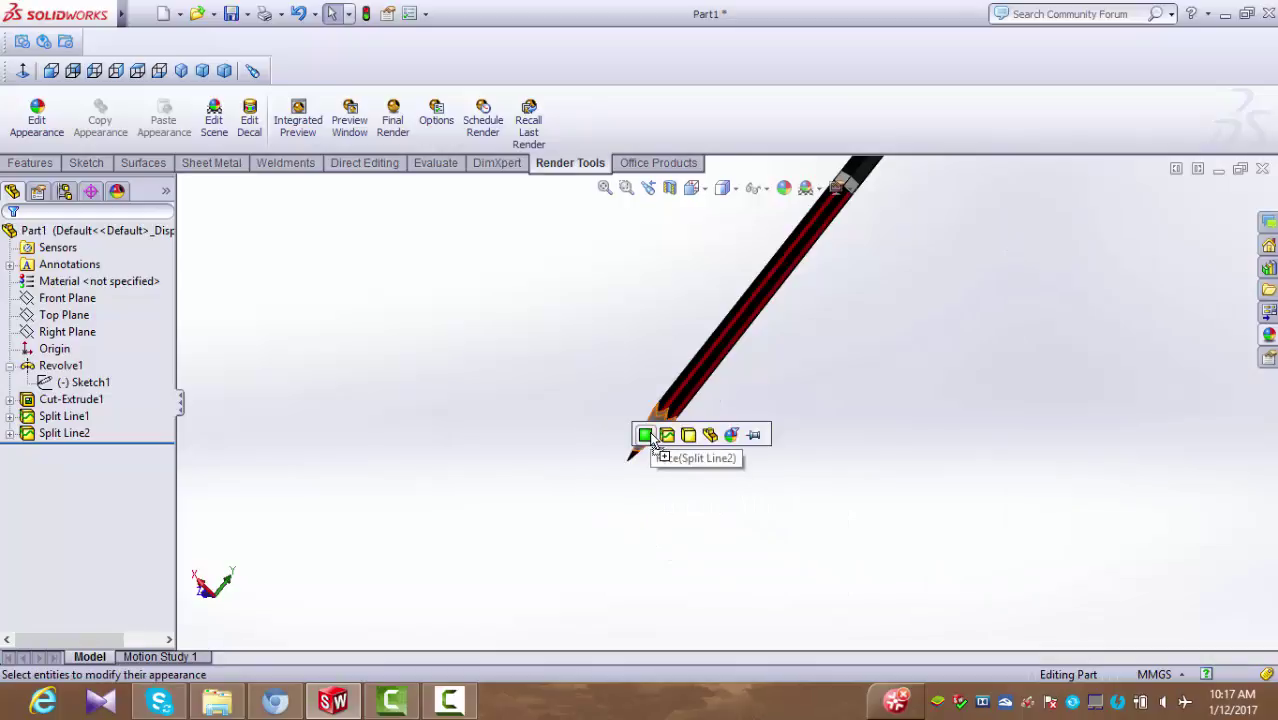
left_click(655, 514)
scroll(756, 440, "up", 2)
scroll(821, 282, "down", 1)
scroll(839, 280, "down", 2)
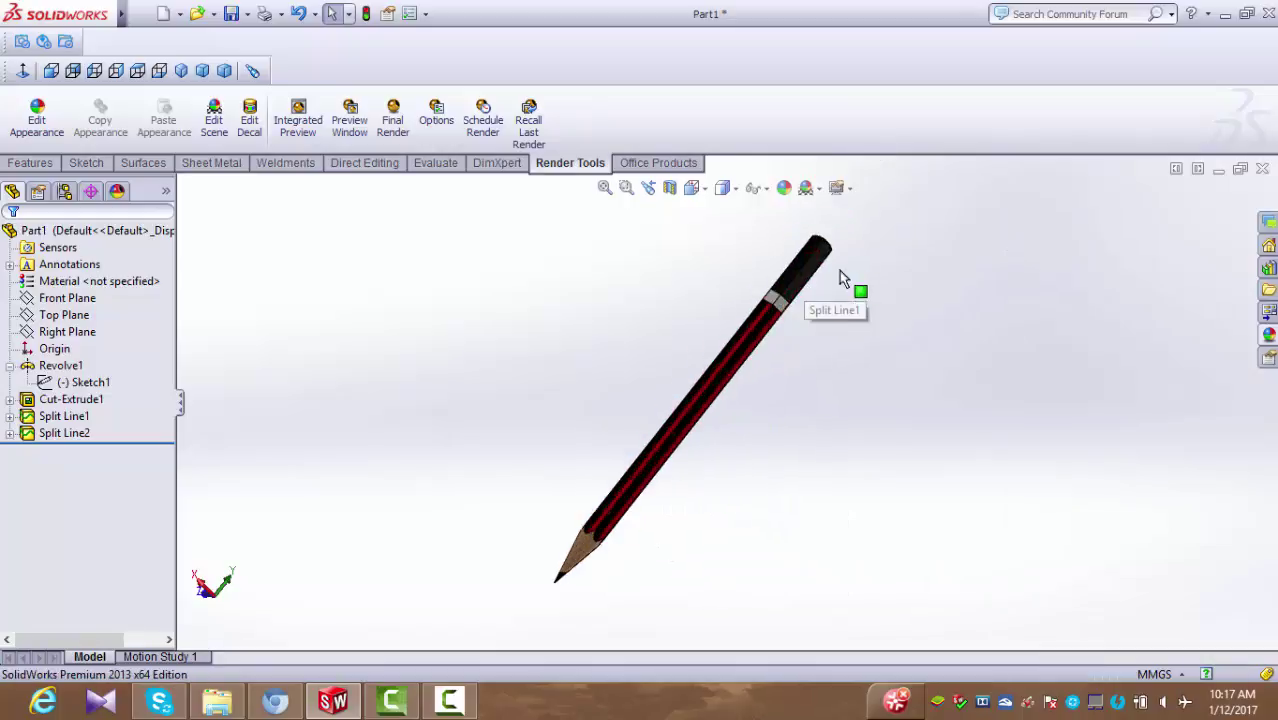
middle_click_drag(835, 349, 836, 466)
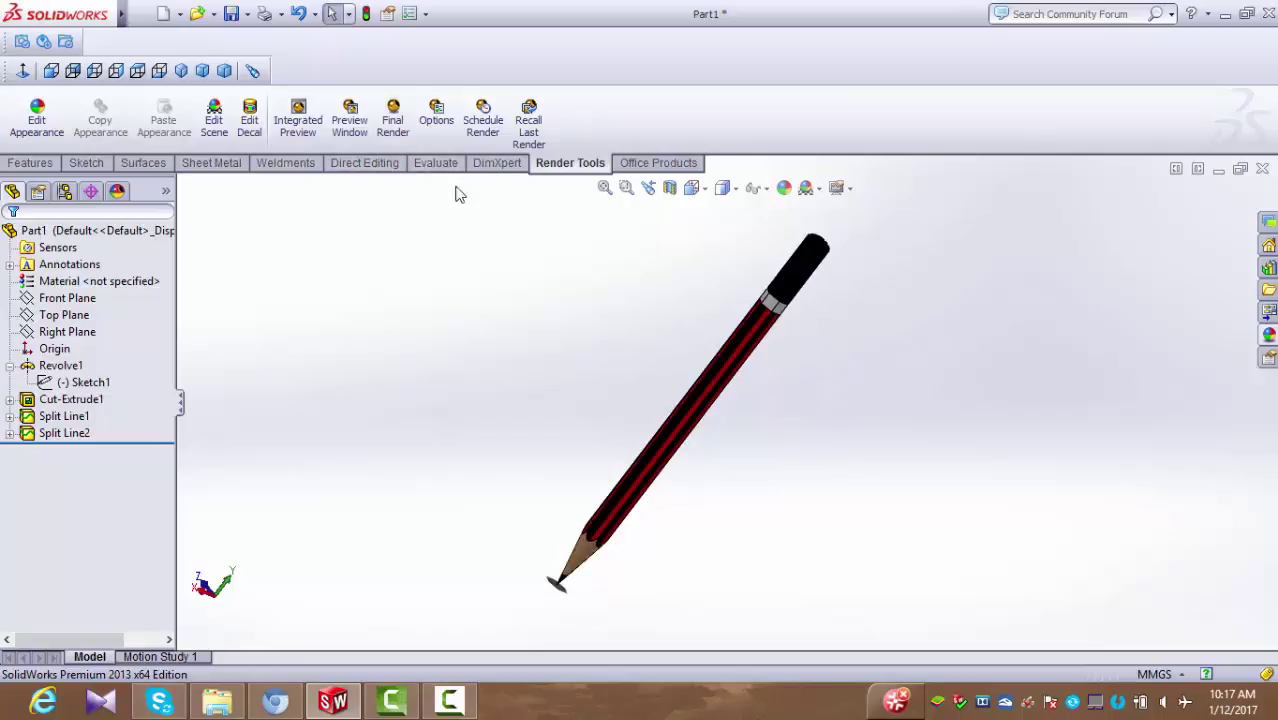
middle_click_drag(849, 389, 866, 350)
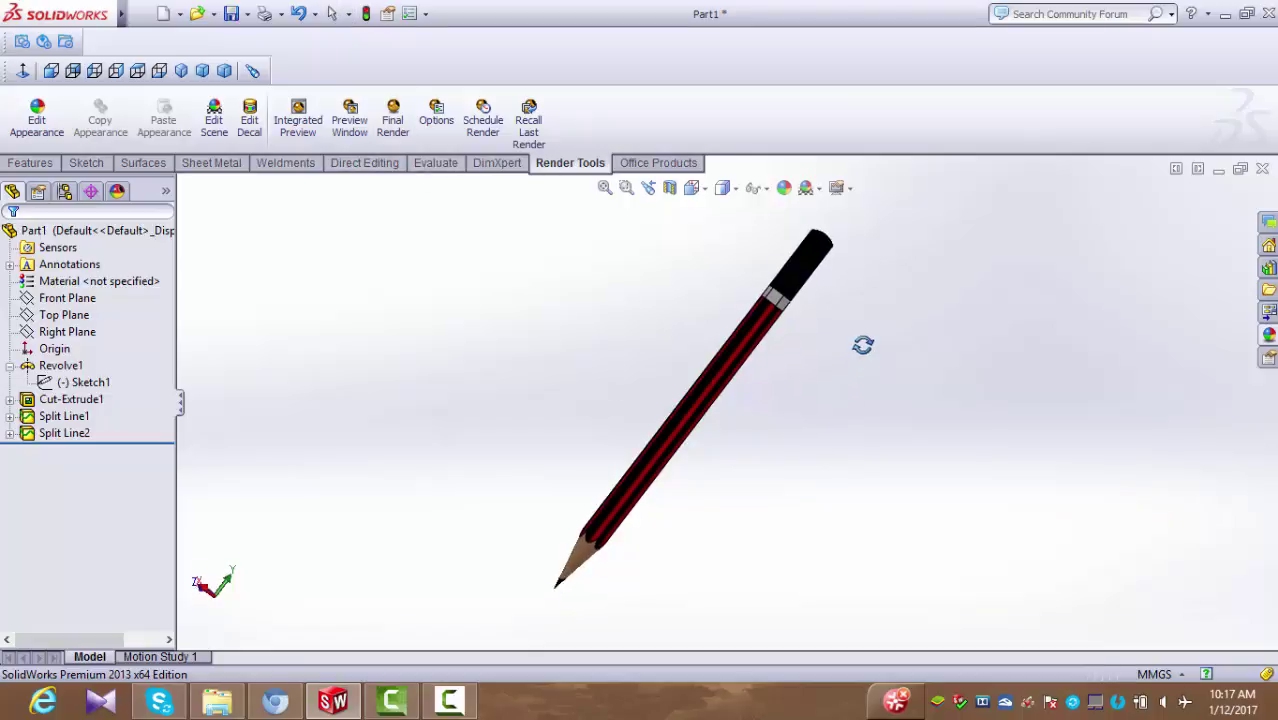
scroll(868, 357, "down", 2)
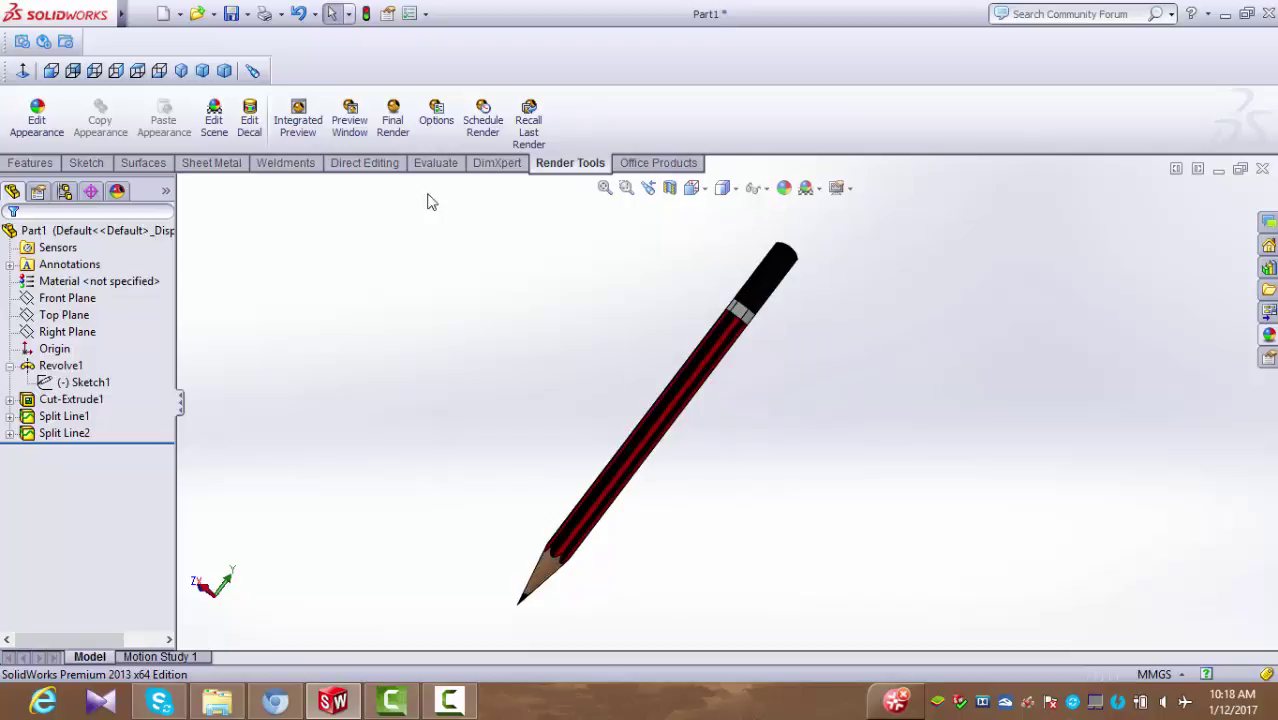
Open the PhotoView 360 preview window, dismissing the perspective-view recommendation.
left_click(349, 118)
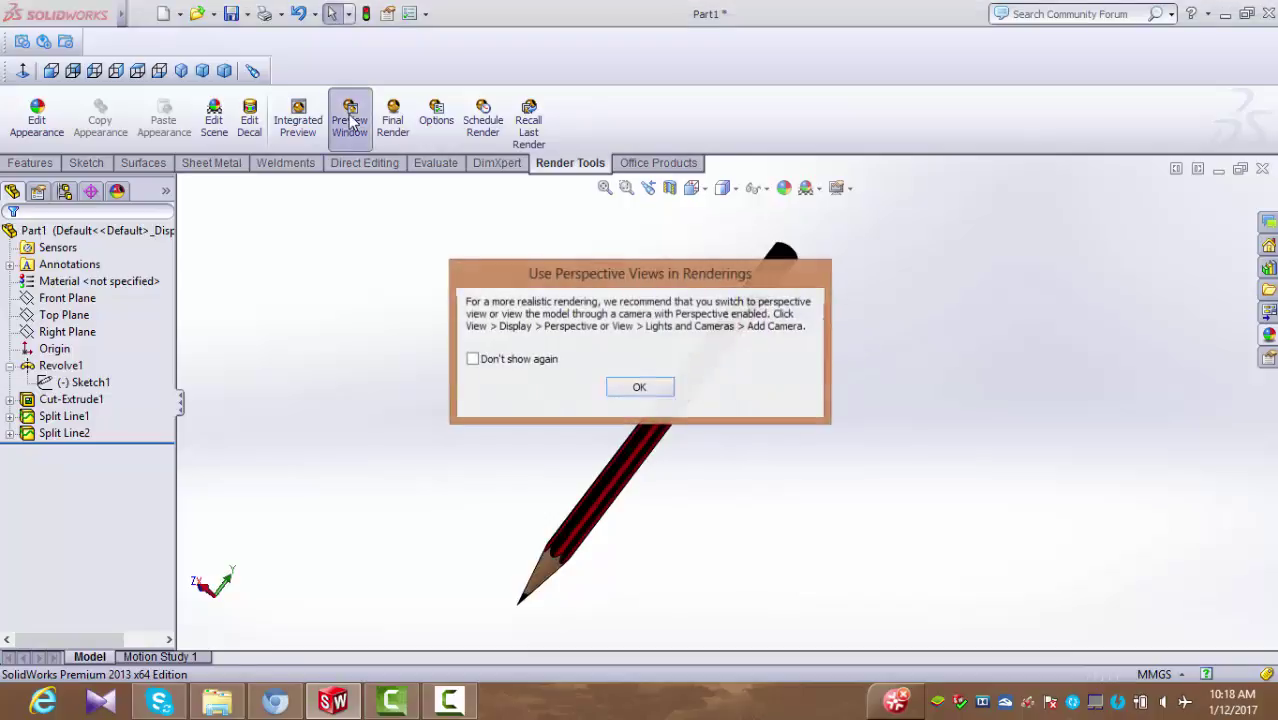
left_click(654, 388)
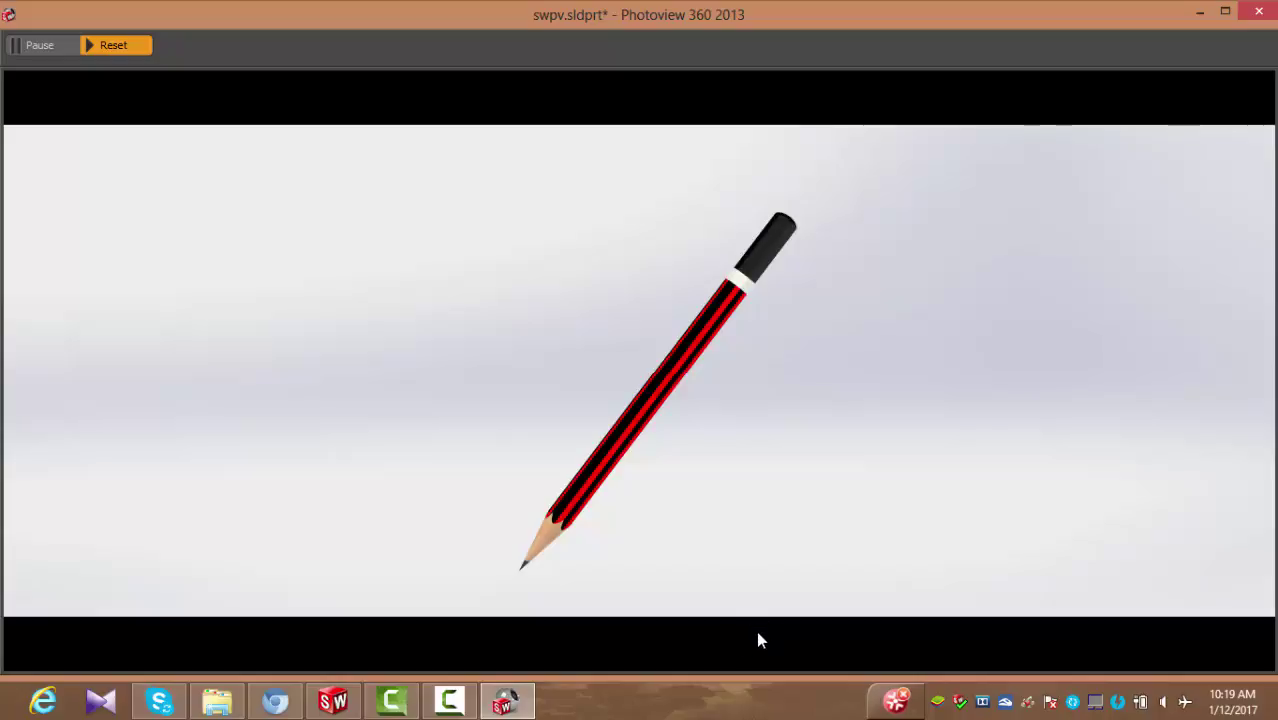
Close the PhotoView 360 preview window of the rendered pencil.
left_click(1260, 14)
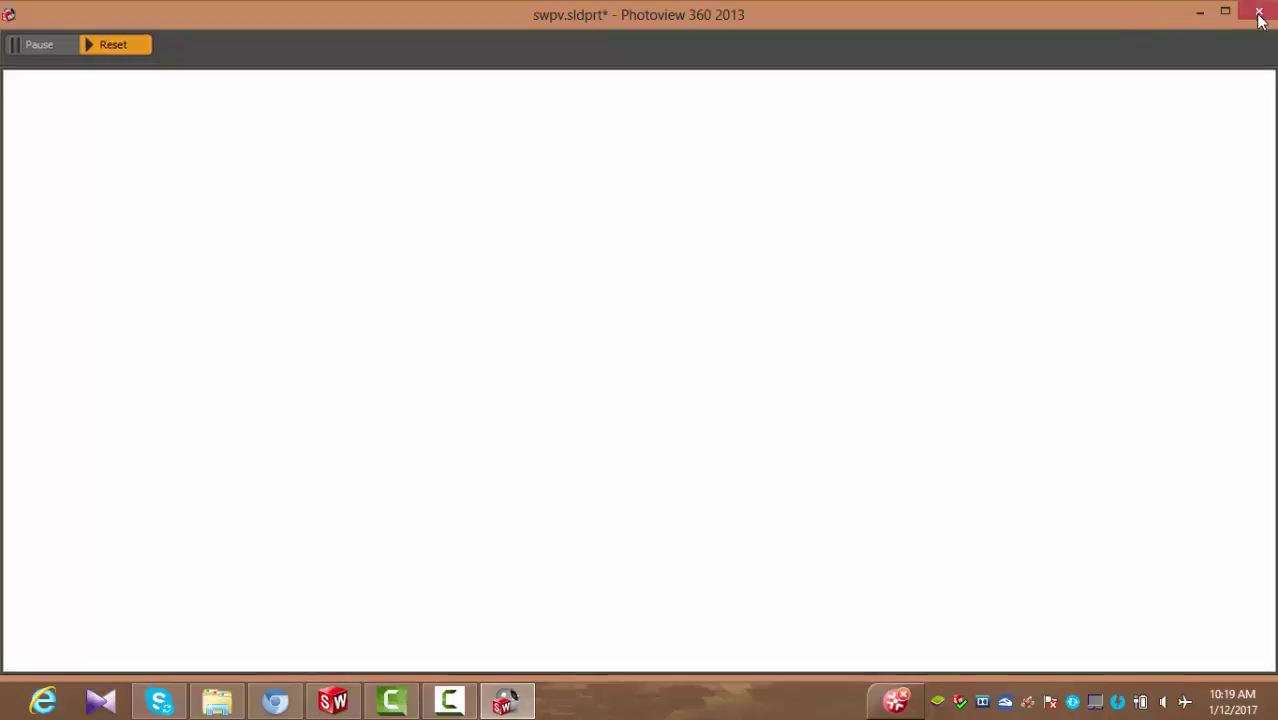